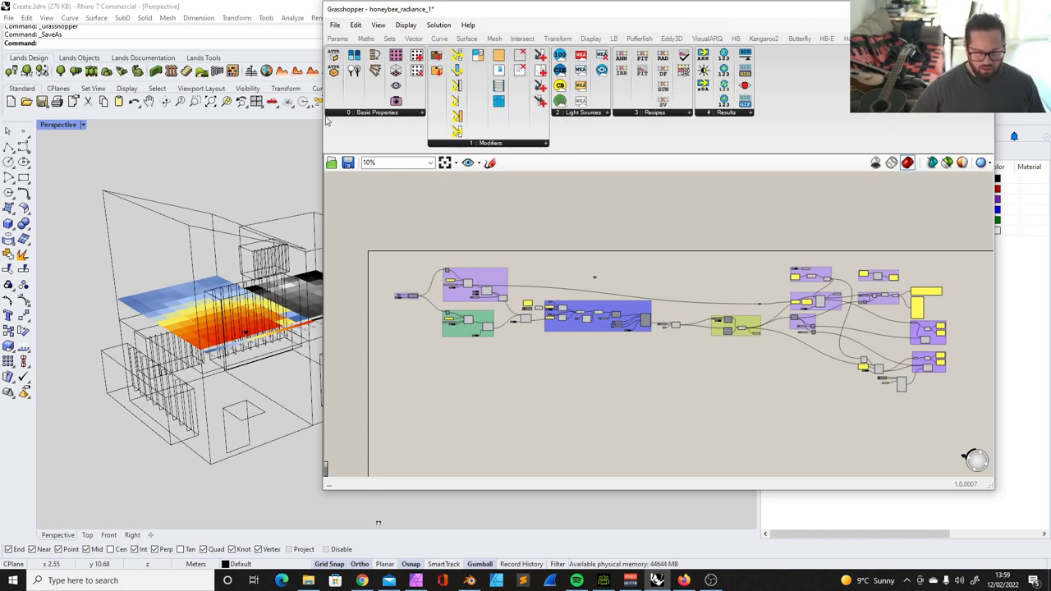
Step: Look through the Honeybee Radiance component groups and examine the stages of the existing honeybee_radiance_1 definition
click(386, 115)
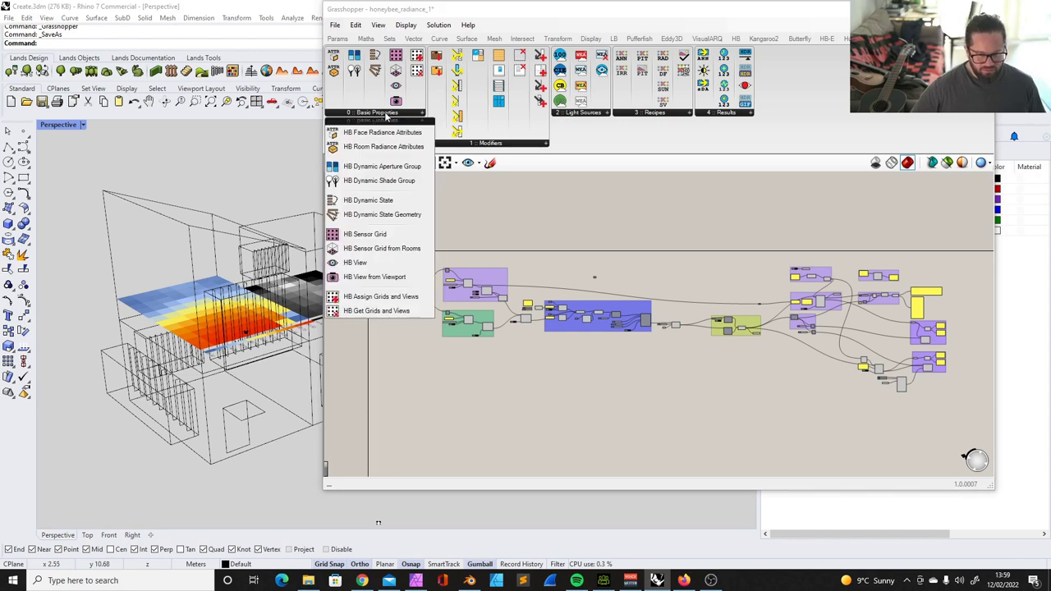
click(511, 375)
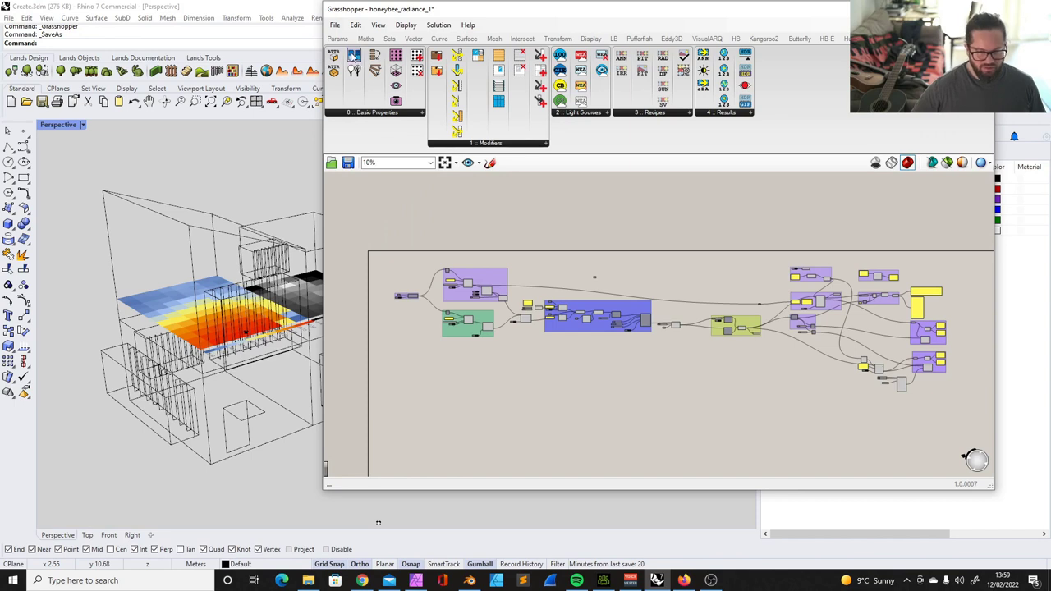
click(355, 112)
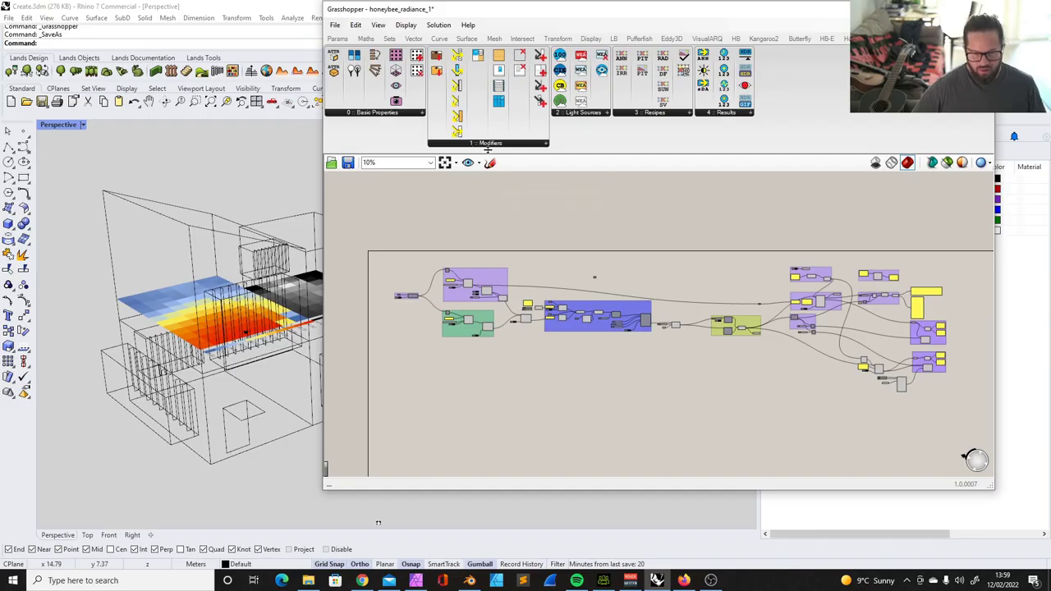
click(491, 145)
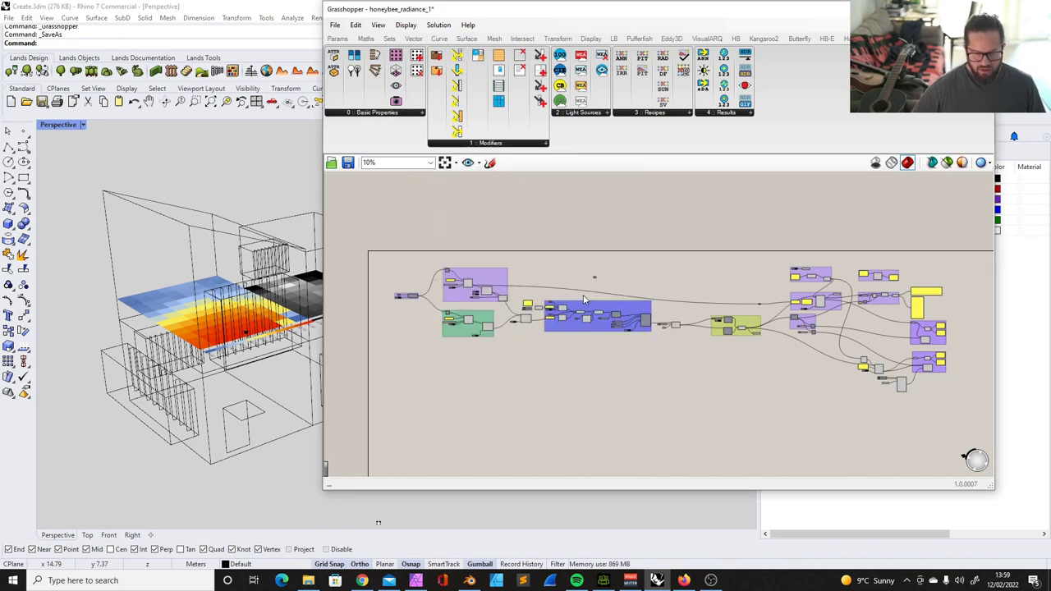
drag(390, 239, 957, 423)
click(624, 402)
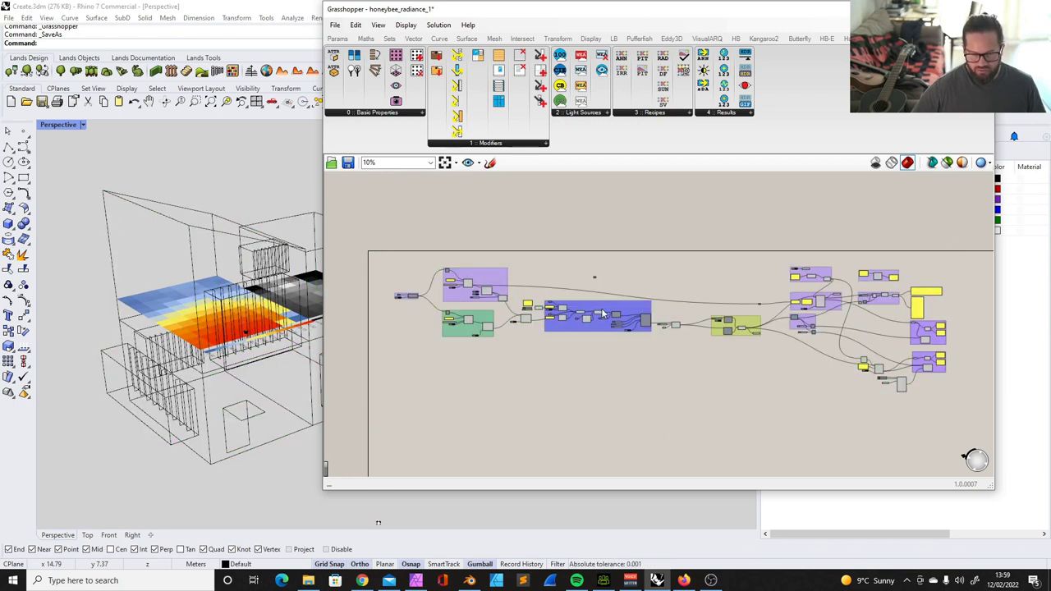
scroll(591, 312, up, 2)
scroll(739, 285, down, 2)
scroll(879, 308, up, 1)
scroll(880, 302, up, 3)
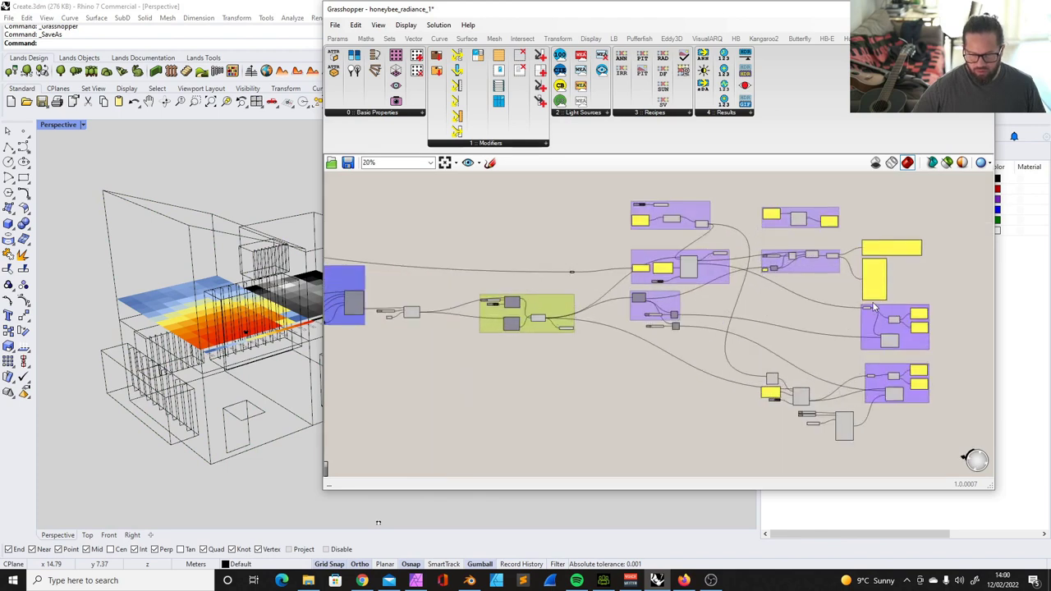
scroll(728, 206, down, 6)
scroll(464, 193, up, 2)
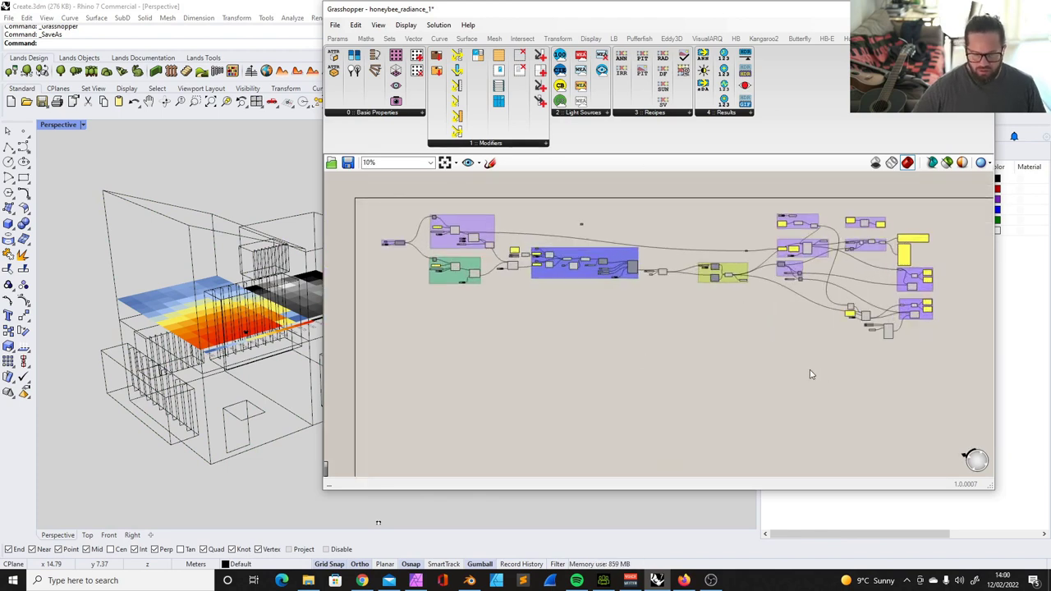
scroll(585, 259, up, 4)
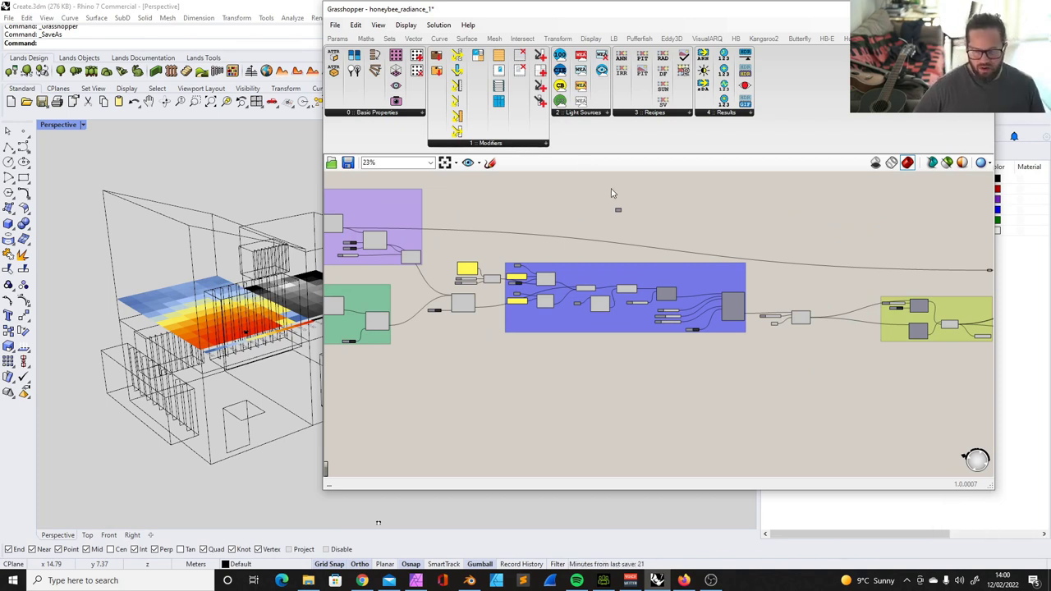
scroll(572, 227, down, 2)
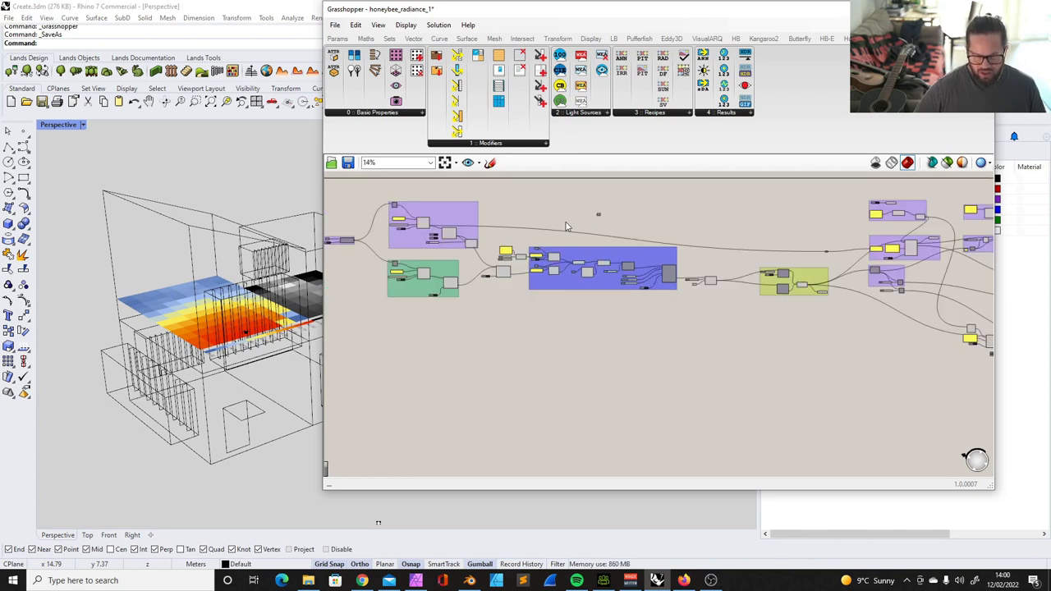
scroll(565, 227, down, 1)
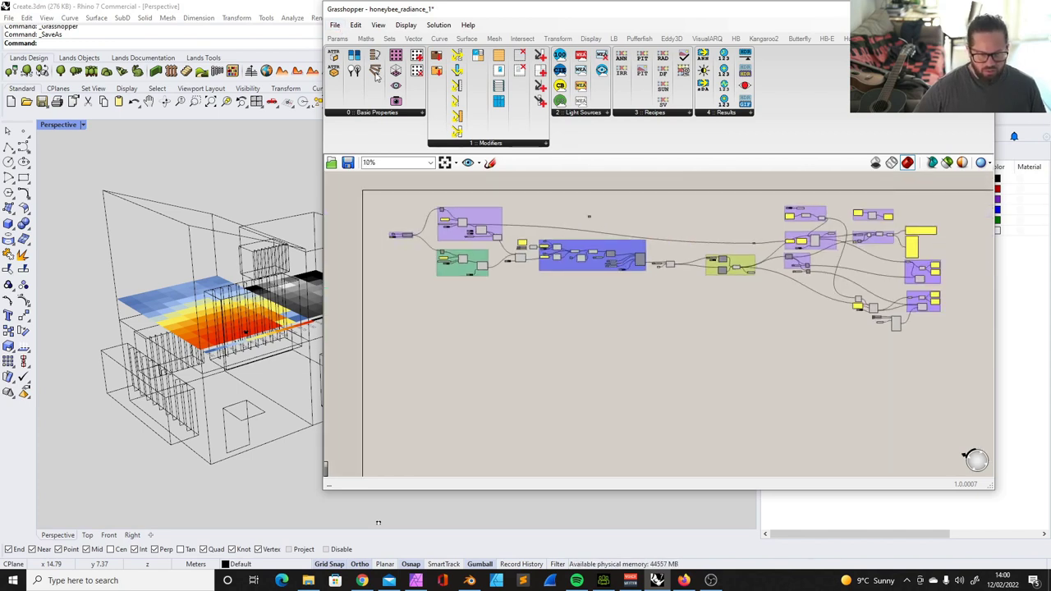
Step: Create a new, empty Grasshopper document
click(336, 26)
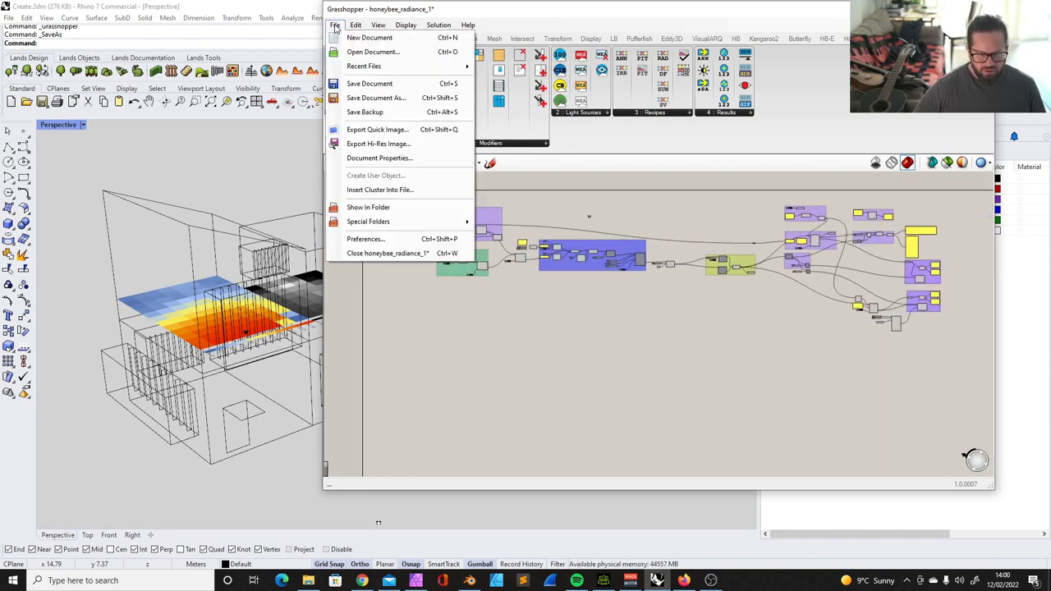
click(370, 37)
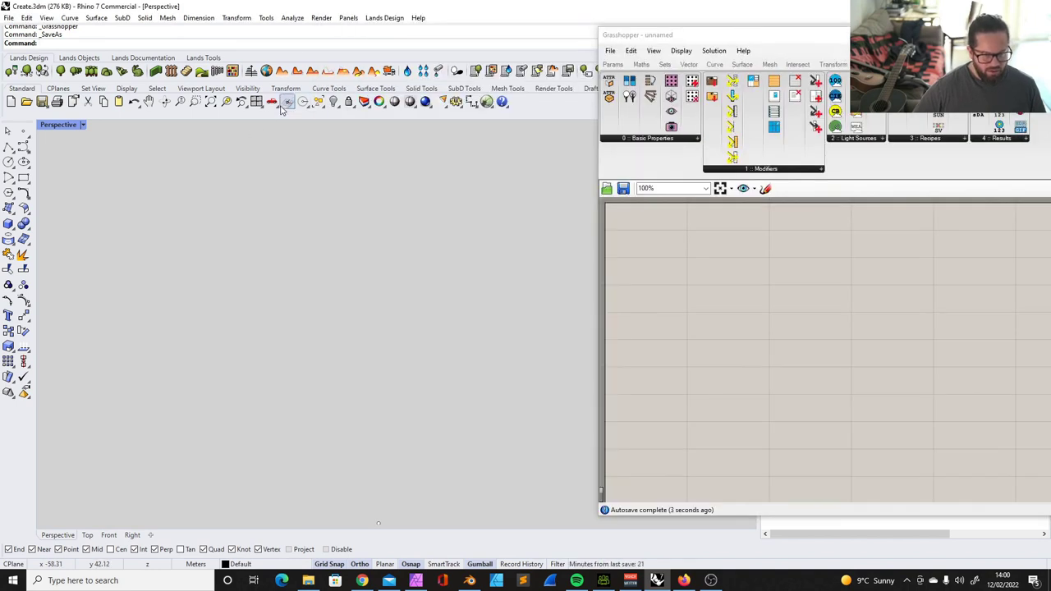
Step: Model a solid box in Rhino with one base corner at the origin and a base of about 9 by 14 m
click(9, 208)
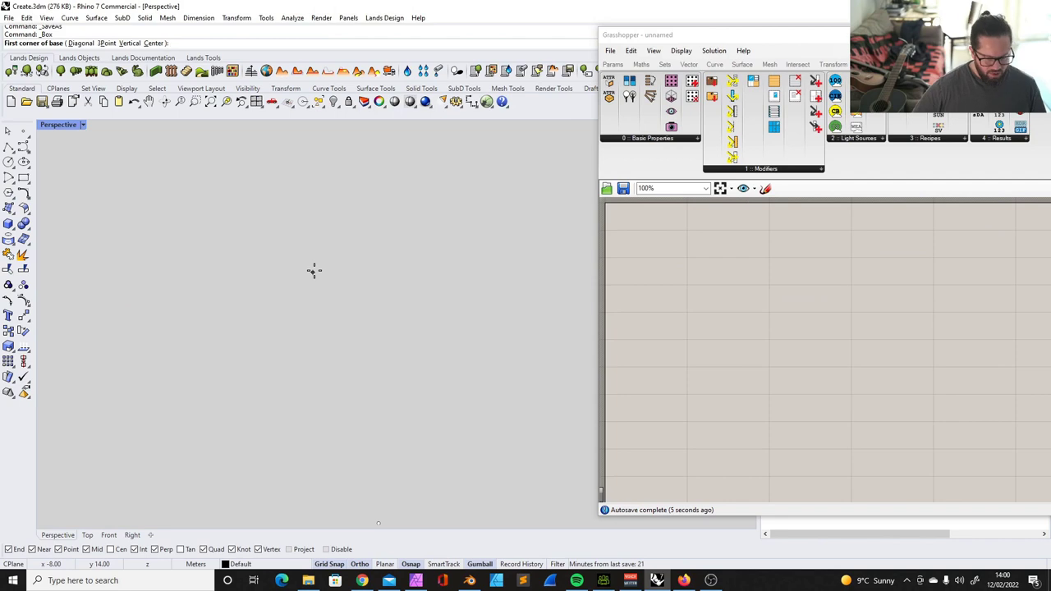
click(129, 400)
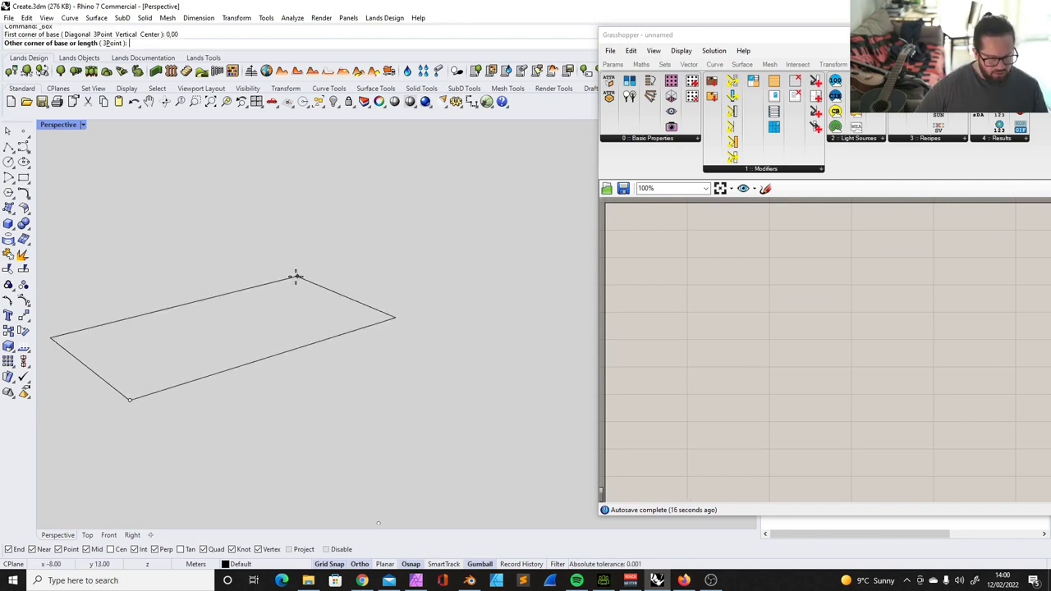
click(564, 376)
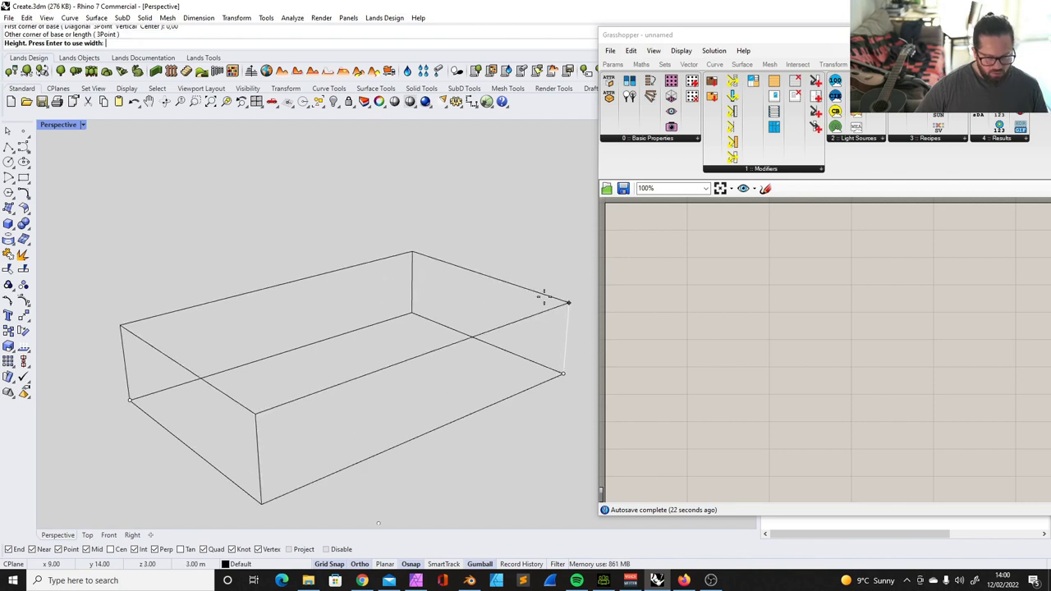
click(553, 277)
Step: Copy the box along its short front edge so that the copy sits directly beside the original and shares its long wall
scroll(364, 273, down, 8)
scroll(355, 294, up, 6)
right_drag(314, 322, 348, 345)
scroll(450, 338, up, 6)
scroll(407, 341, down, 8)
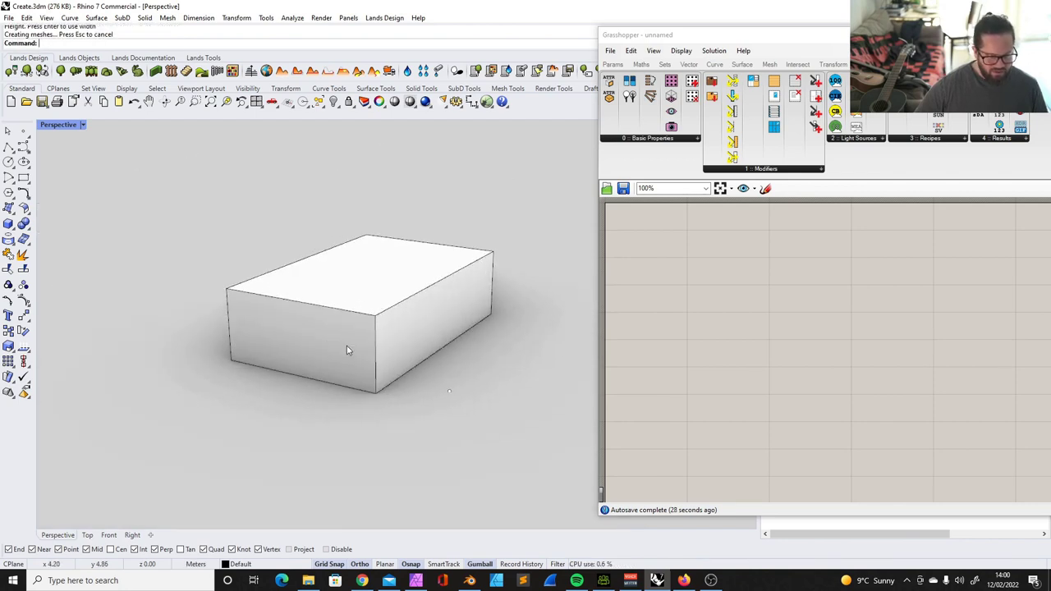
scroll(348, 345, up, 5)
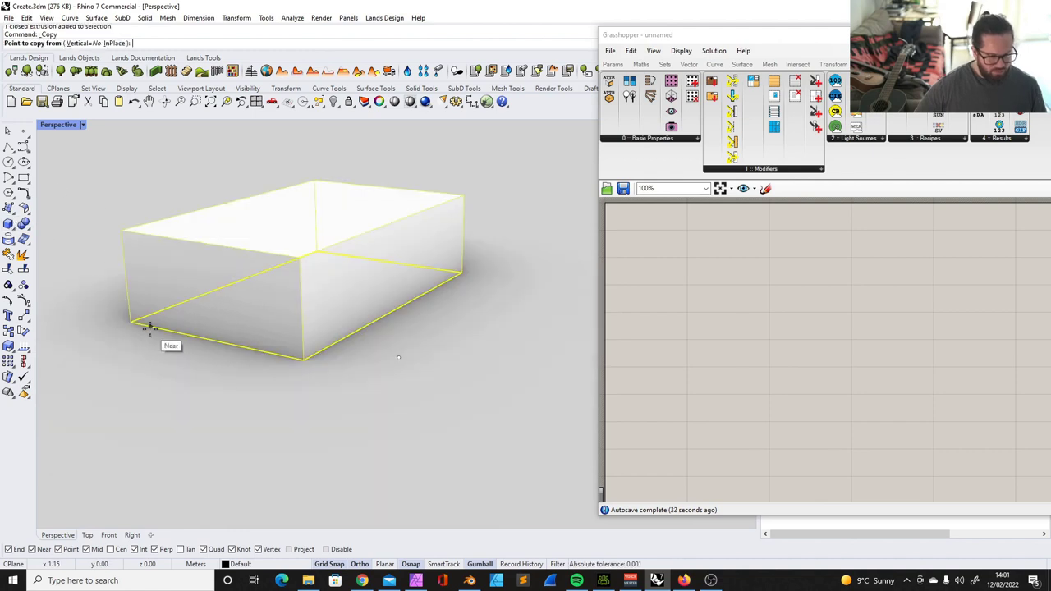
click(131, 322)
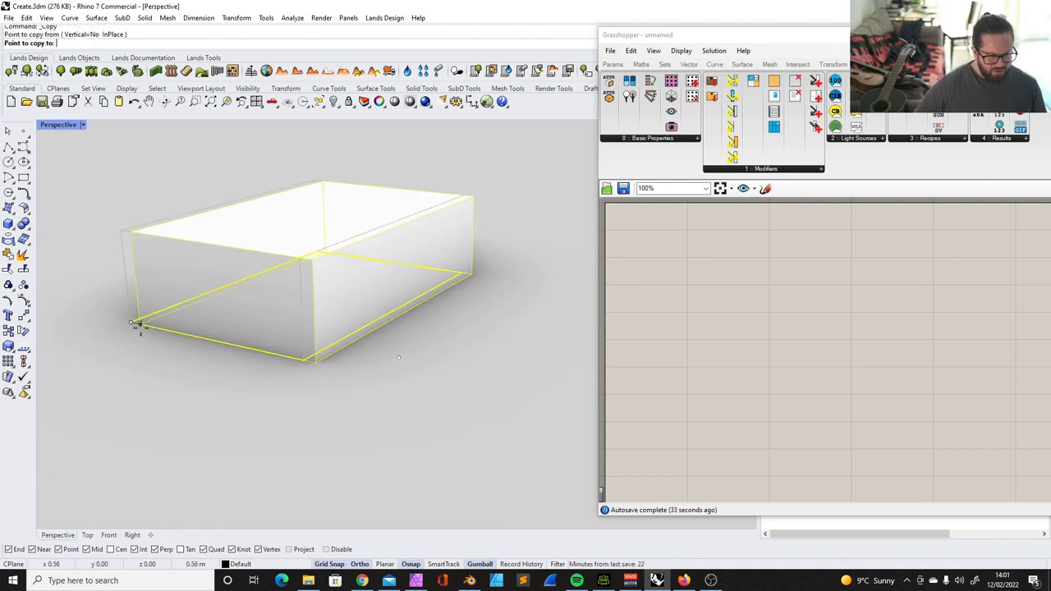
click(305, 360)
key(Escape)
scroll(279, 315, down, 4)
scroll(278, 314, up, 2)
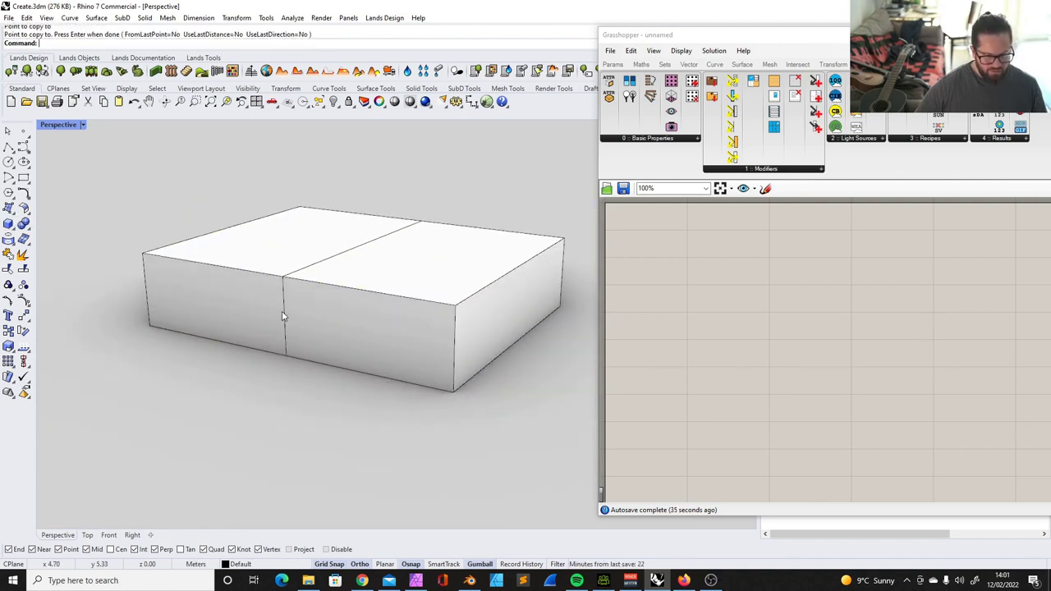
Step: Draw a vertical rectangular plane as a window and position it within the front face of the first box
click(11, 212)
click(40, 231)
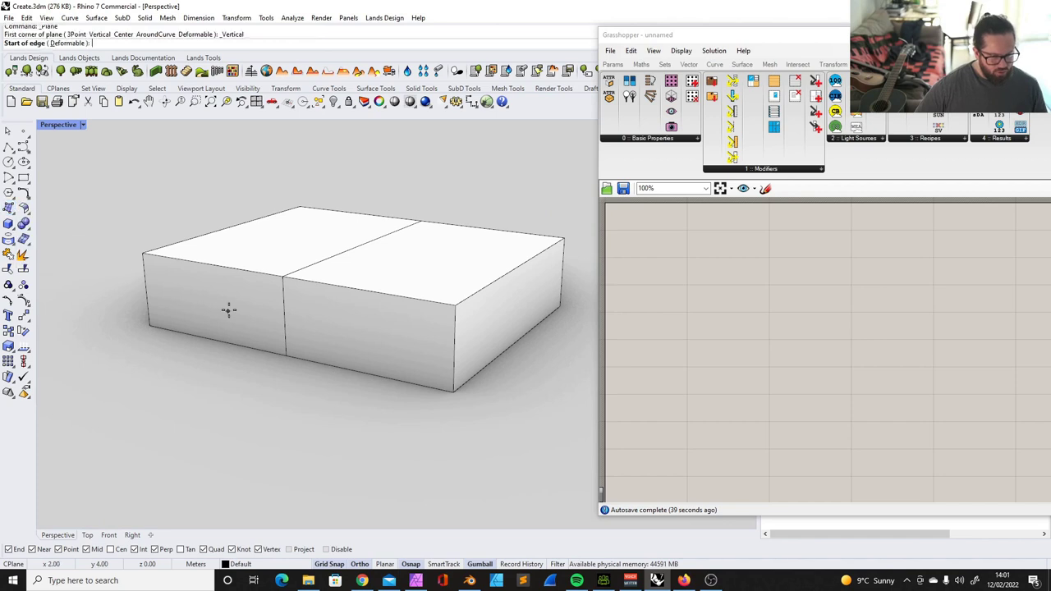
scroll(227, 311, up, 4)
click(136, 344)
click(273, 375)
click(261, 306)
scroll(127, 259, down, 4)
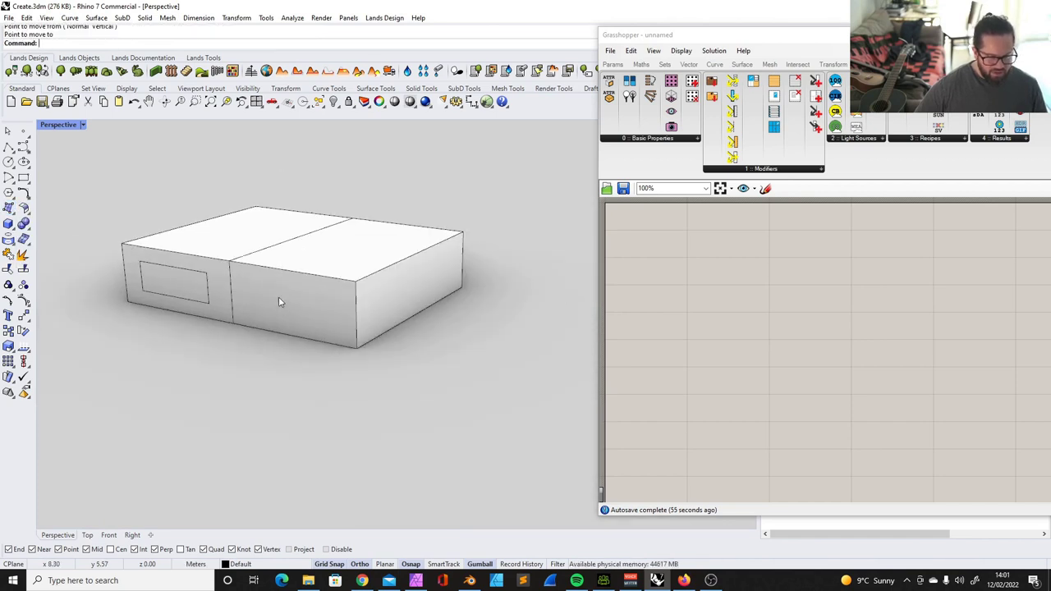
Step: Copy the window surface to the same position on the second box's front face, using the boxes' front base corners as references
scroll(233, 283, up, 2)
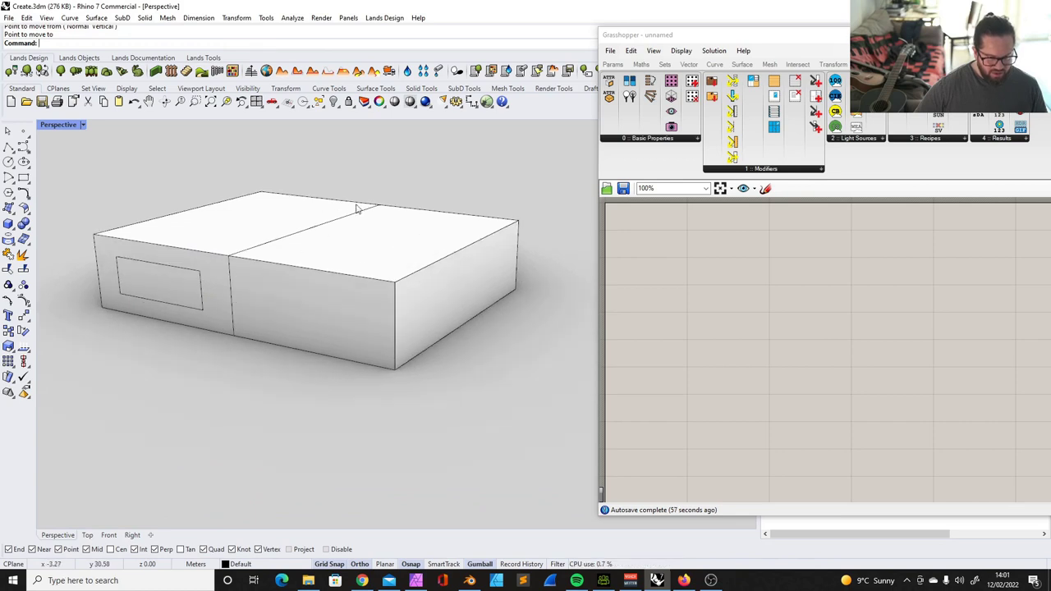
click(185, 273)
click(218, 294)
scroll(220, 294, down, 2)
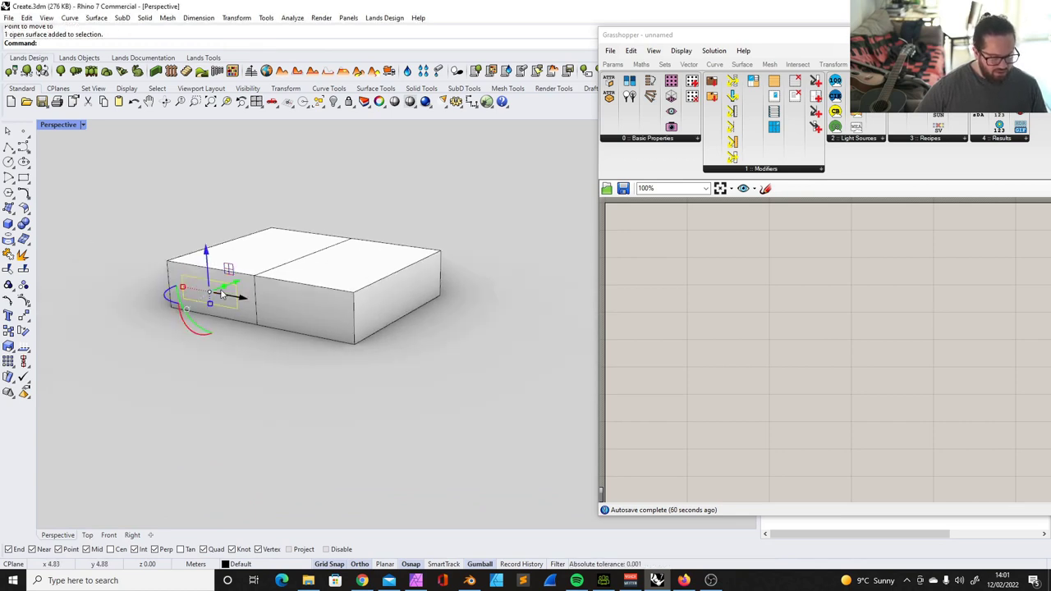
scroll(220, 294, up, 2)
click(8, 332)
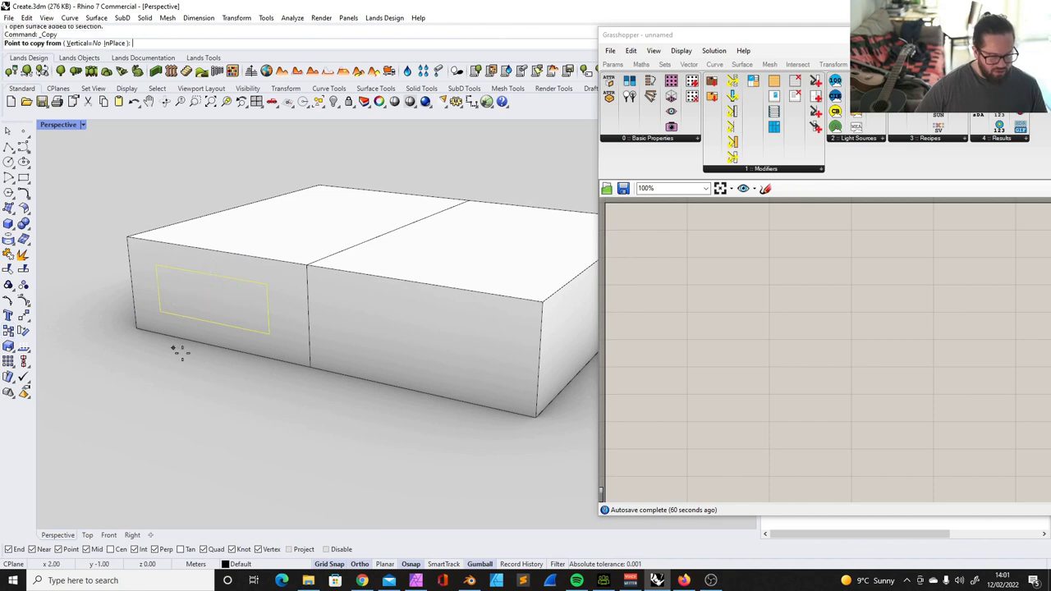
click(136, 328)
click(310, 367)
key(Escape)
key(Escape)
scroll(356, 333, down, 4)
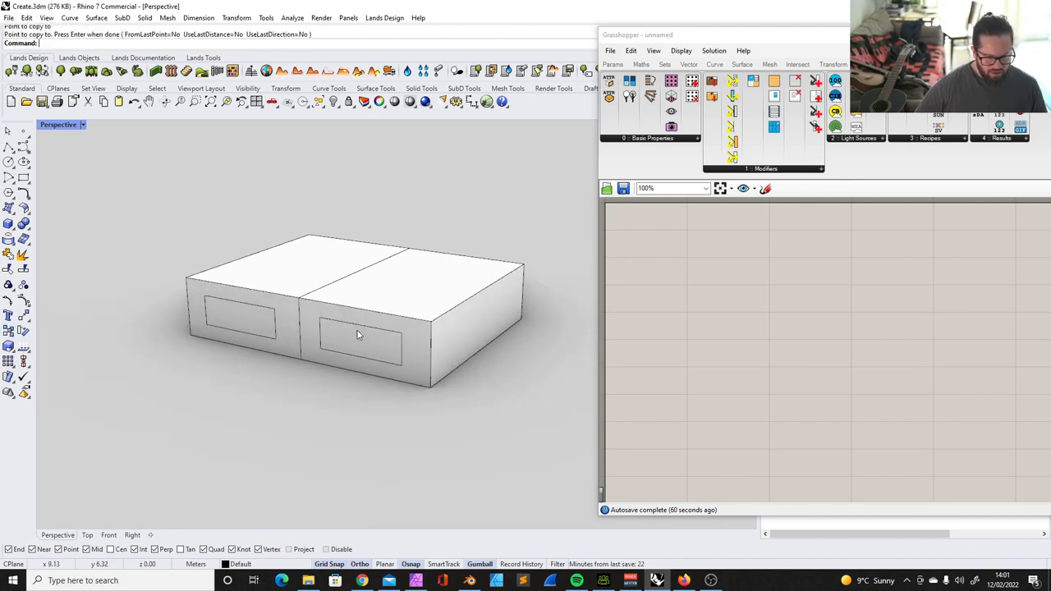
scroll(356, 332, up, 2)
click(357, 330)
click(433, 291)
right_drag(427, 297, 341, 327)
scroll(397, 309, up, 2)
scroll(276, 306, down, 5)
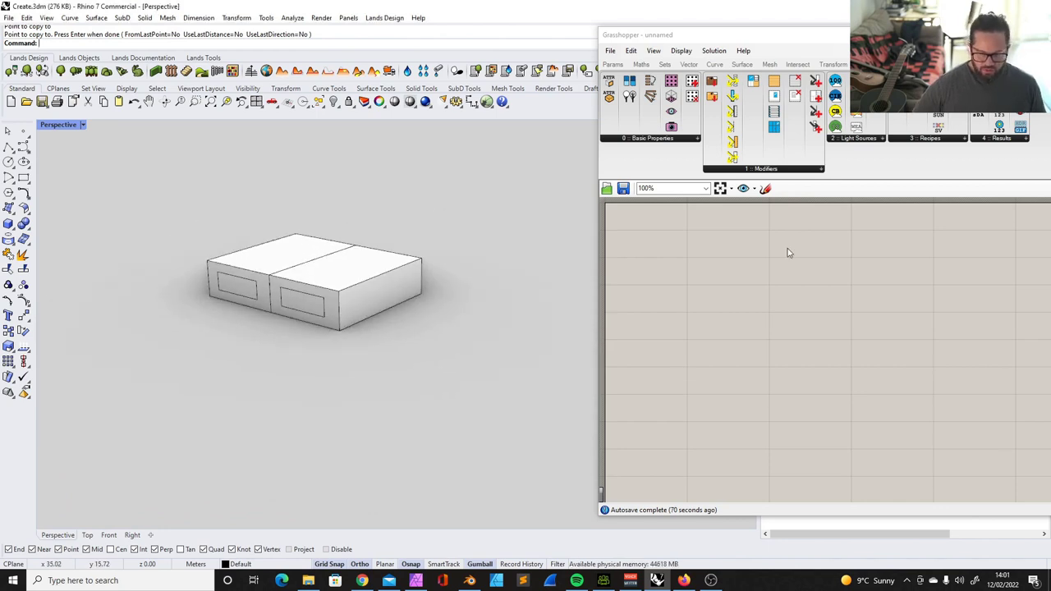
Step: Reposition and resize the Grasshopper window so that it sits beside the two-box model without covering it
drag(737, 35, 618, 31)
scroll(300, 244, up, 4)
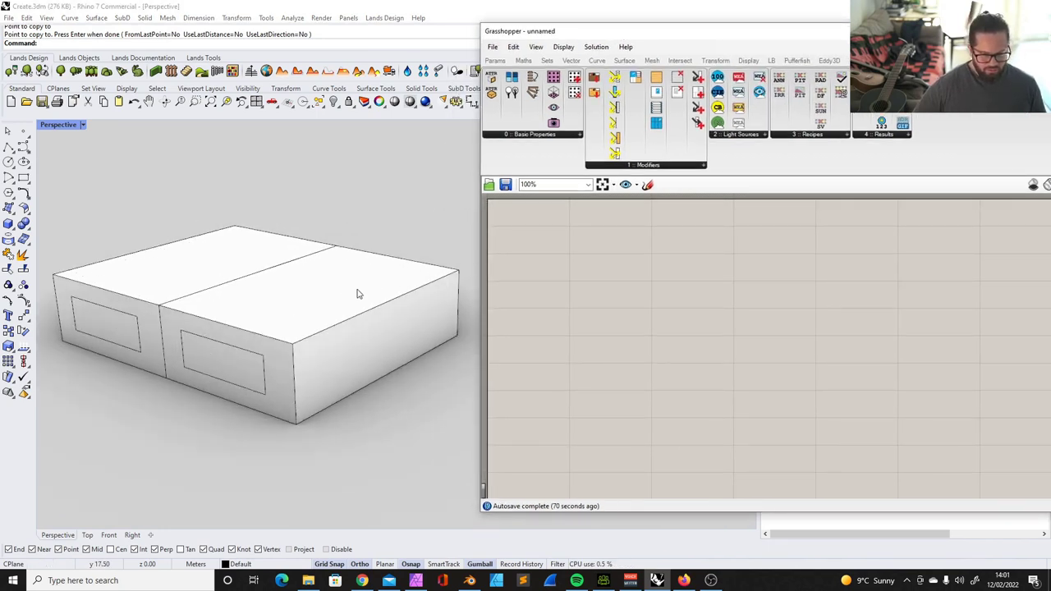
scroll(301, 281, down, 3)
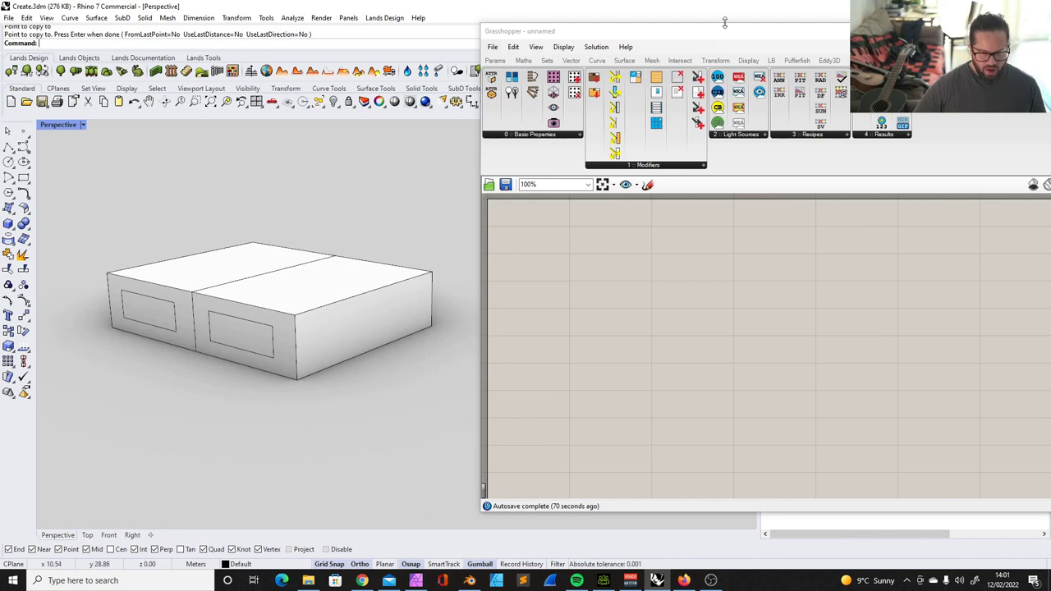
drag(696, 39, 669, 41)
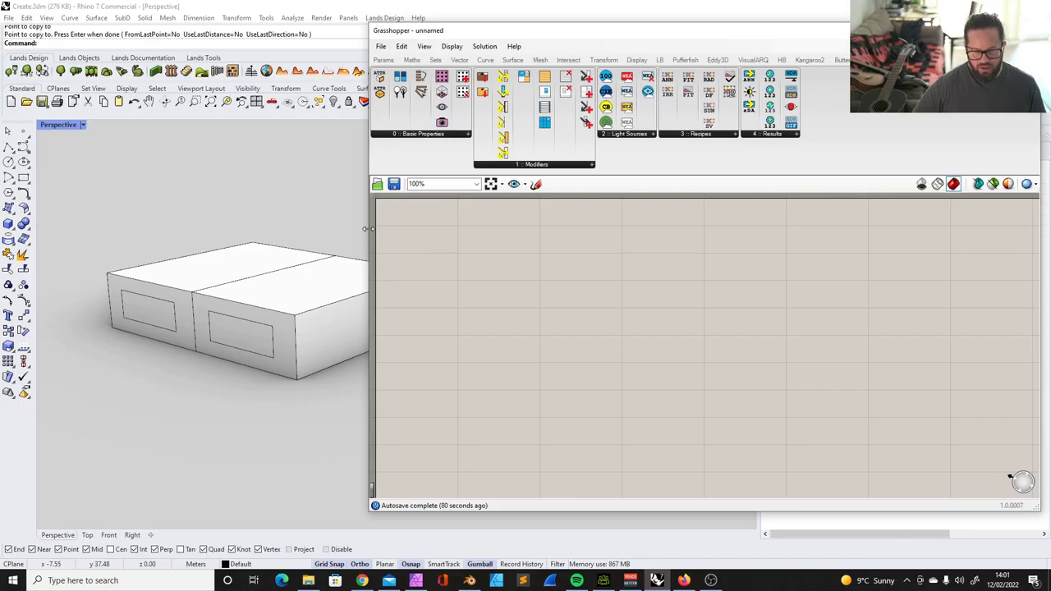
drag(365, 228, 563, 220)
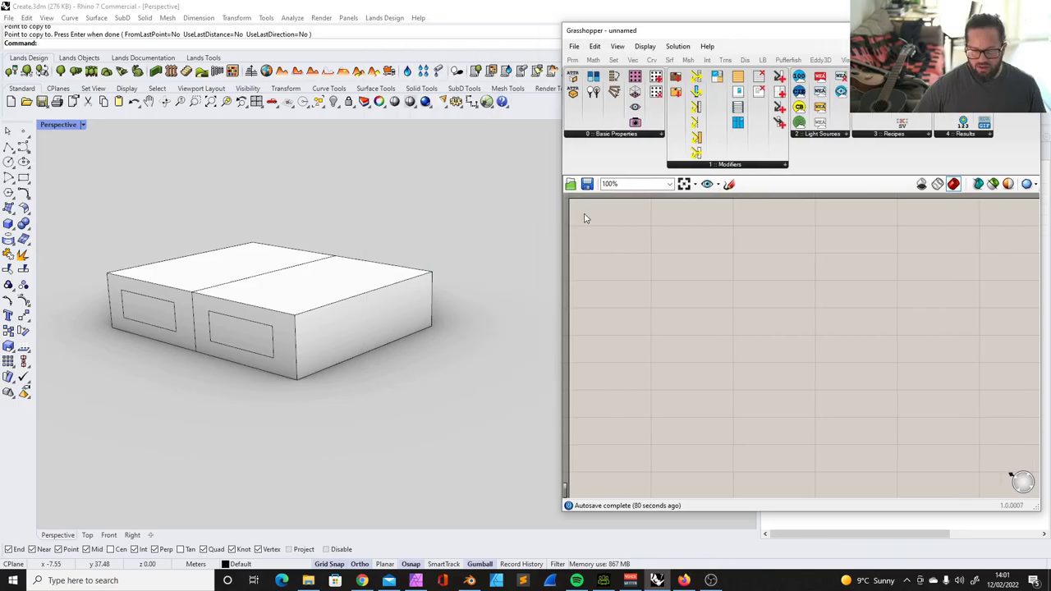
drag(824, 39, 684, 39)
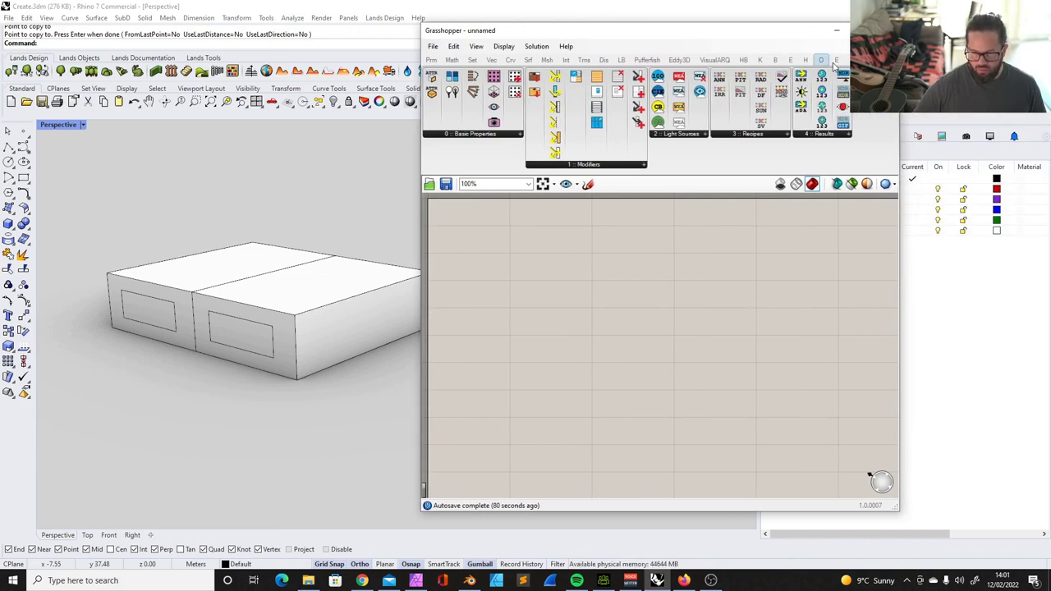
drag(899, 112, 985, 109)
drag(787, 36, 827, 33)
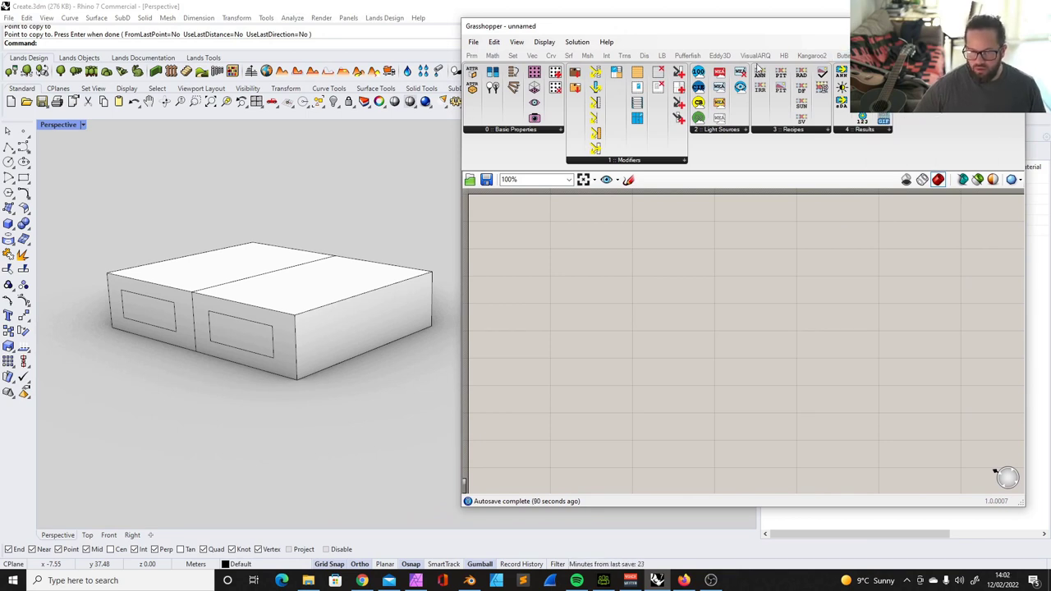
Step: Add an HB Room from Solid component and feed its _geo input from a Brep parameter referencing the two room boxes
click(784, 55)
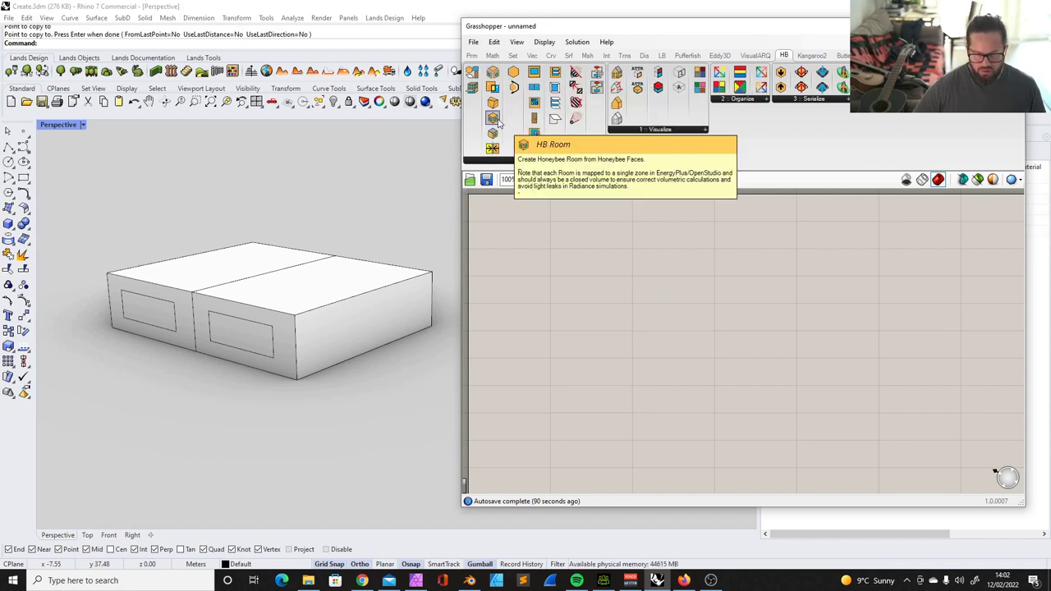
drag(497, 122, 560, 261)
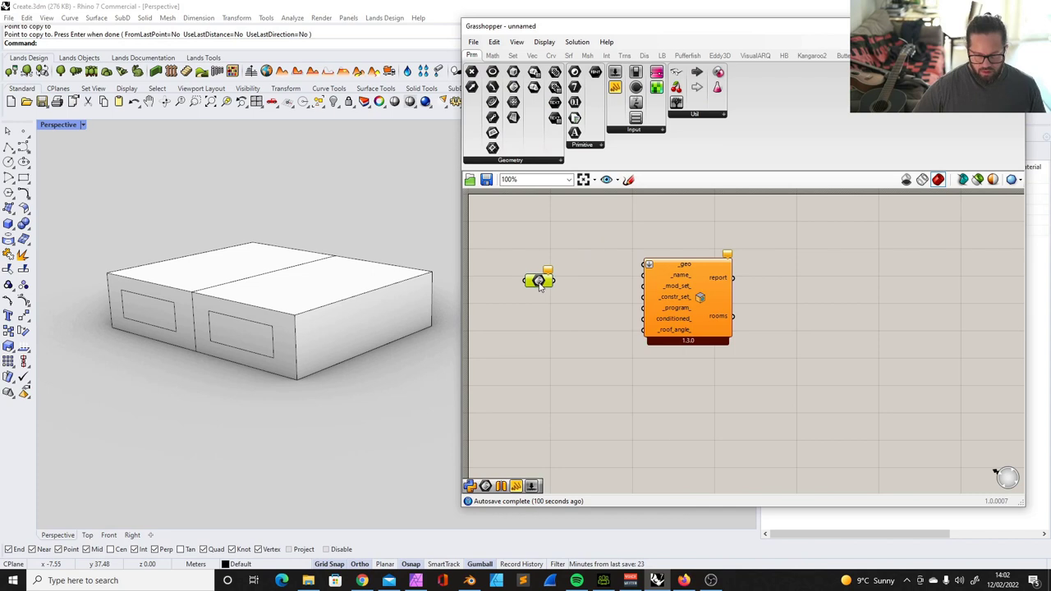
right_click(538, 282)
click(621, 434)
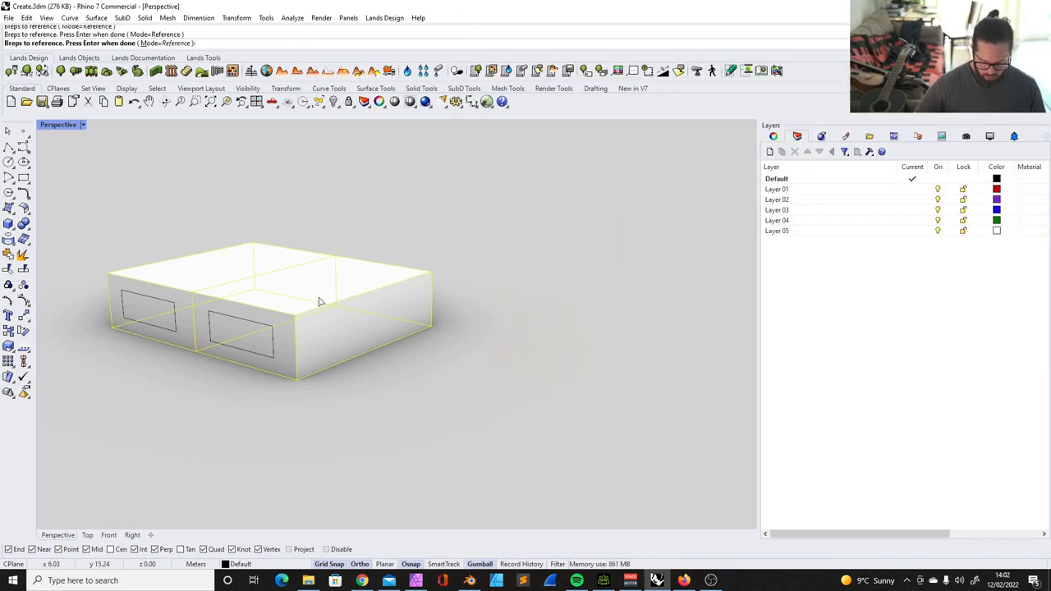
key(Return)
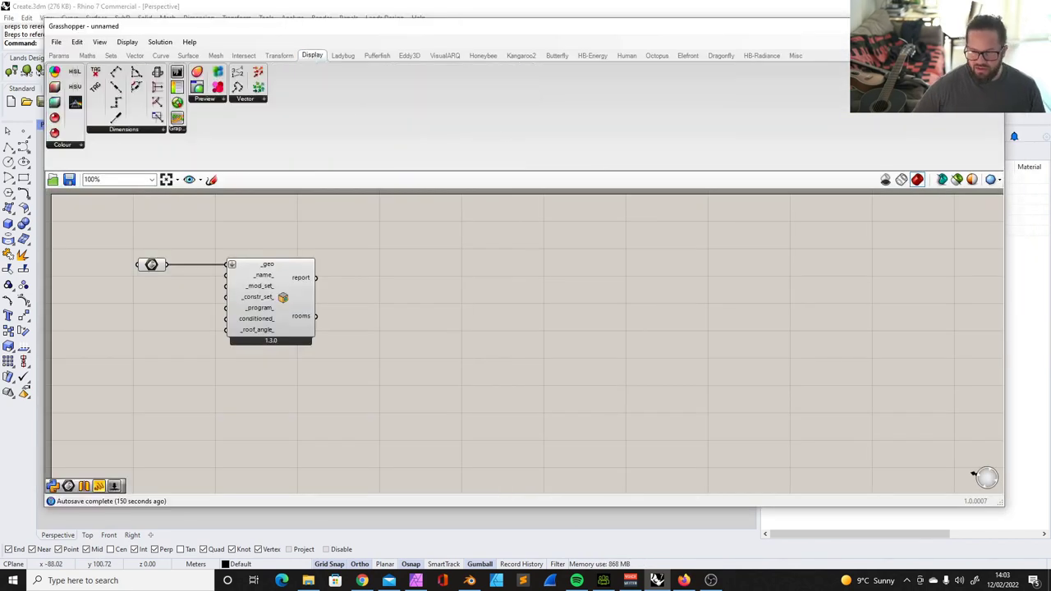
Step: Switch to the finished honeybee_radiance definition and examine its component groups
click(978, 42)
click(997, 156)
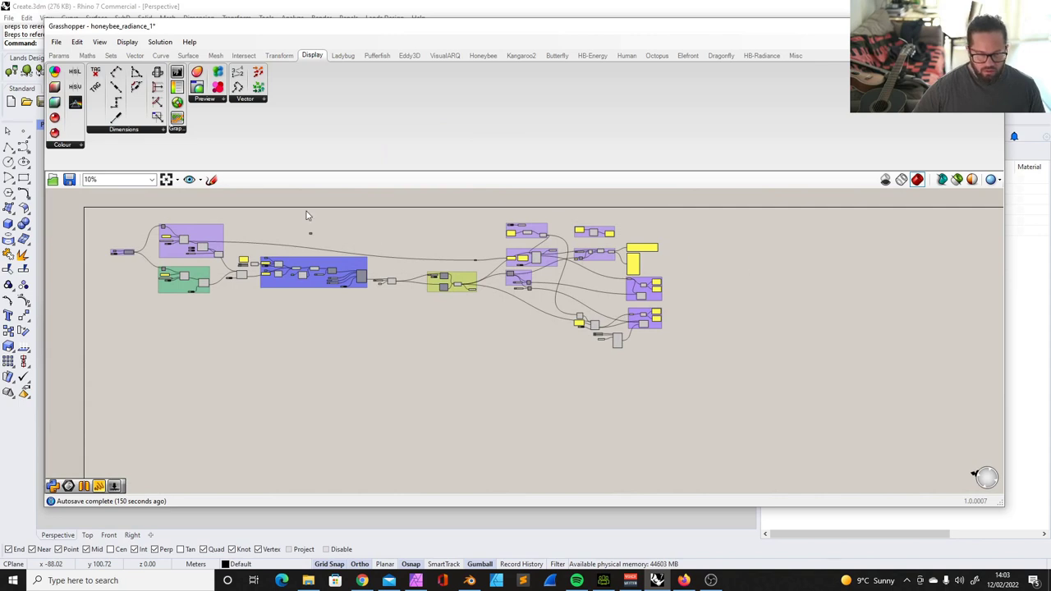
scroll(375, 245, up, 12)
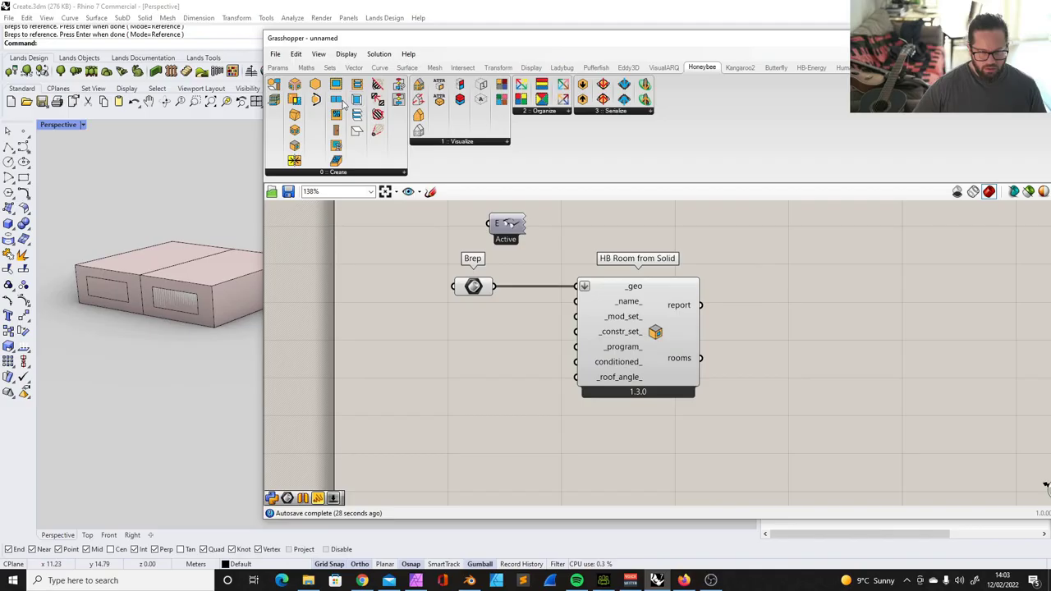
Step: In the new definition, add an HB Aperture component and align it directly below HB Room from Solid
drag(343, 98, 509, 440)
scroll(489, 367, down, 2)
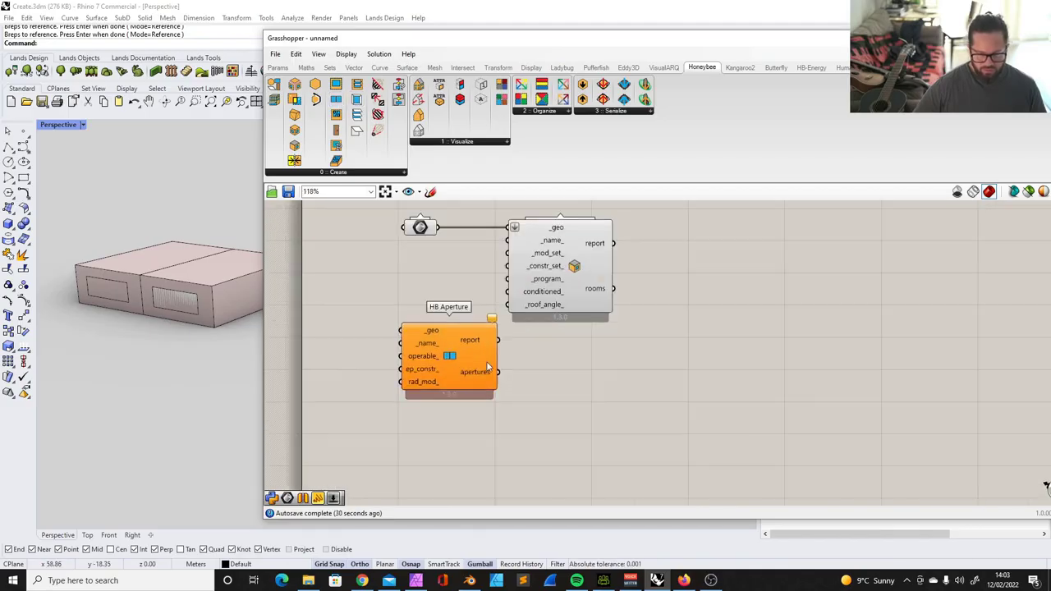
drag(489, 367, 607, 404)
click(669, 340)
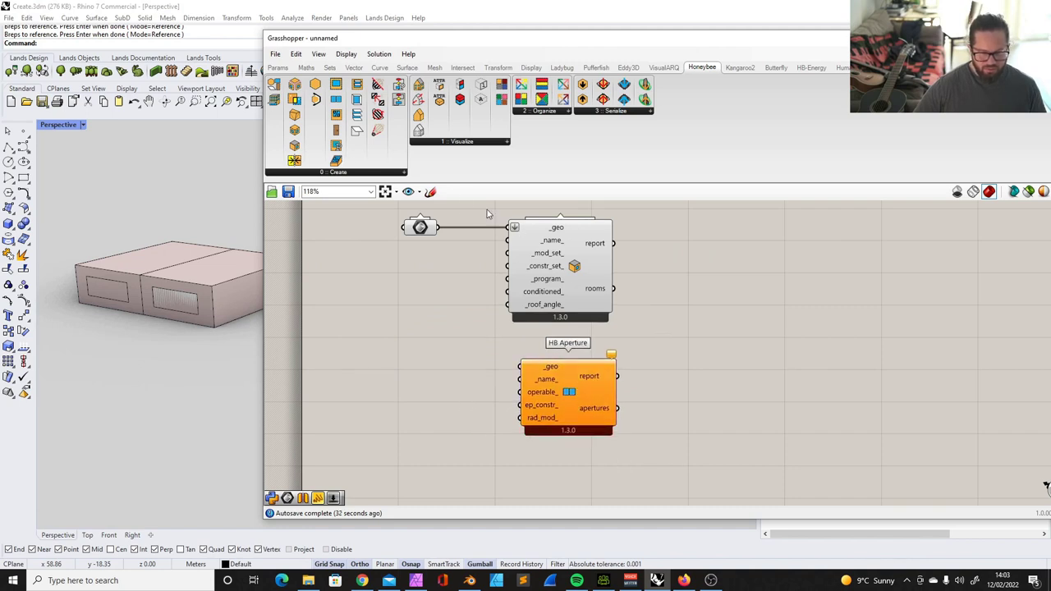
drag(591, 386, 578, 389)
click(499, 325)
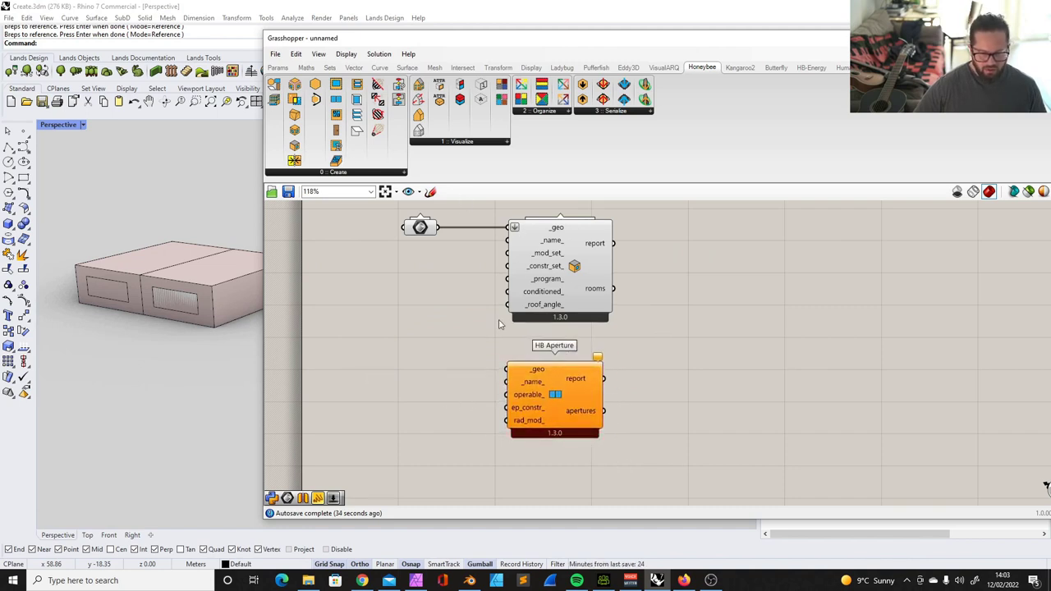
Step: Duplicate the rooms' Brep parameter and place the copy beside the HB Aperture component's _geo input
click(426, 228)
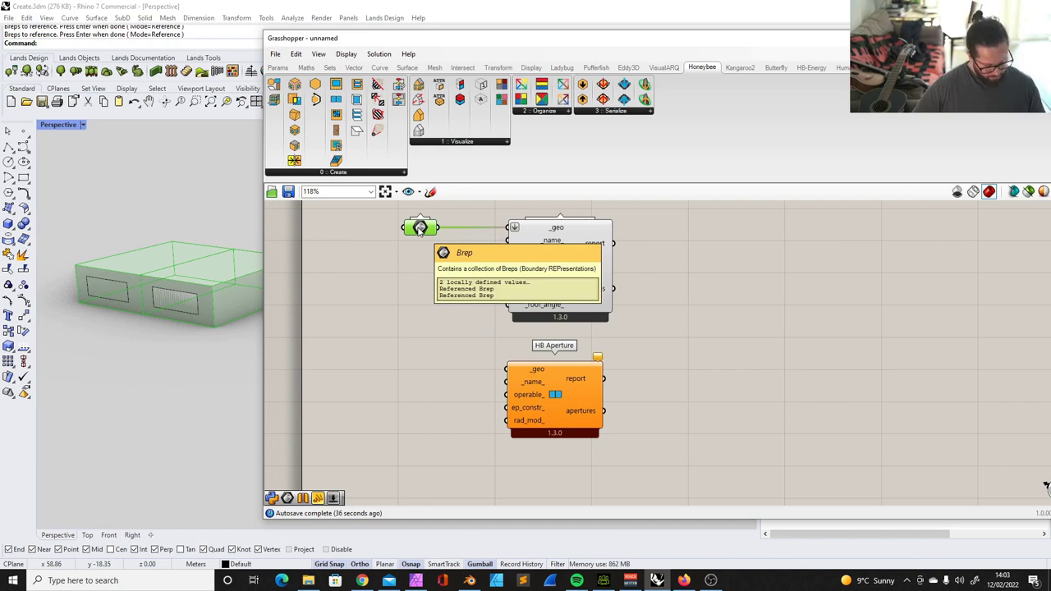
alt+drag(426, 228, 424, 376)
drag(558, 380, 555, 378)
drag(429, 372, 424, 373)
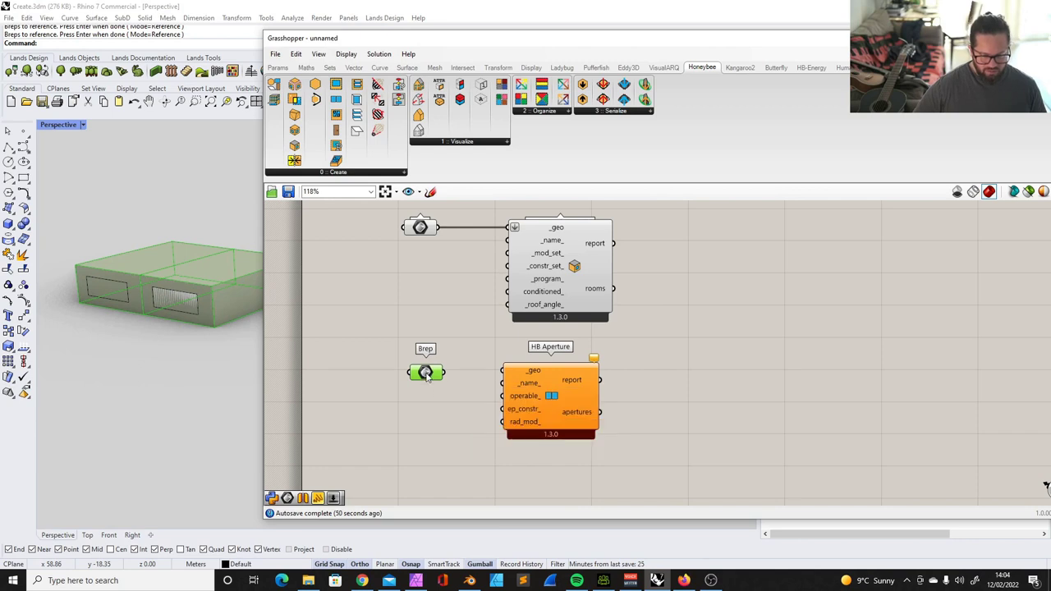
Step: Reference the two window surfaces in the copied Brep parameter and connect it to the _geo input of HB Aperture
click(367, 371)
click(185, 358)
click(450, 328)
click(432, 373)
right_click(436, 369)
click(472, 496)
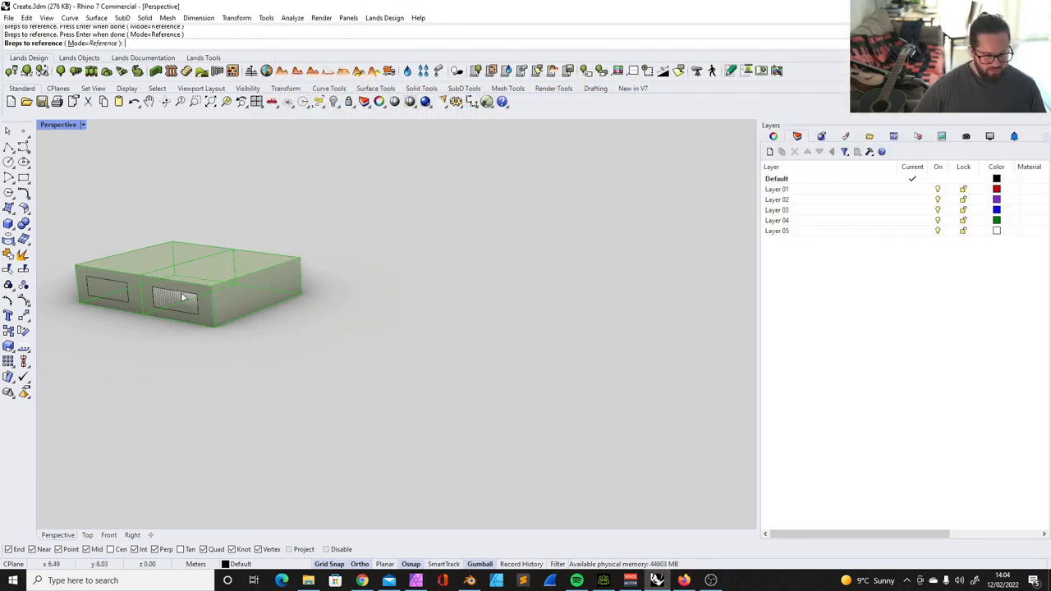
click(182, 294)
key(Return)
key(Return)
click(585, 274)
click(704, 253)
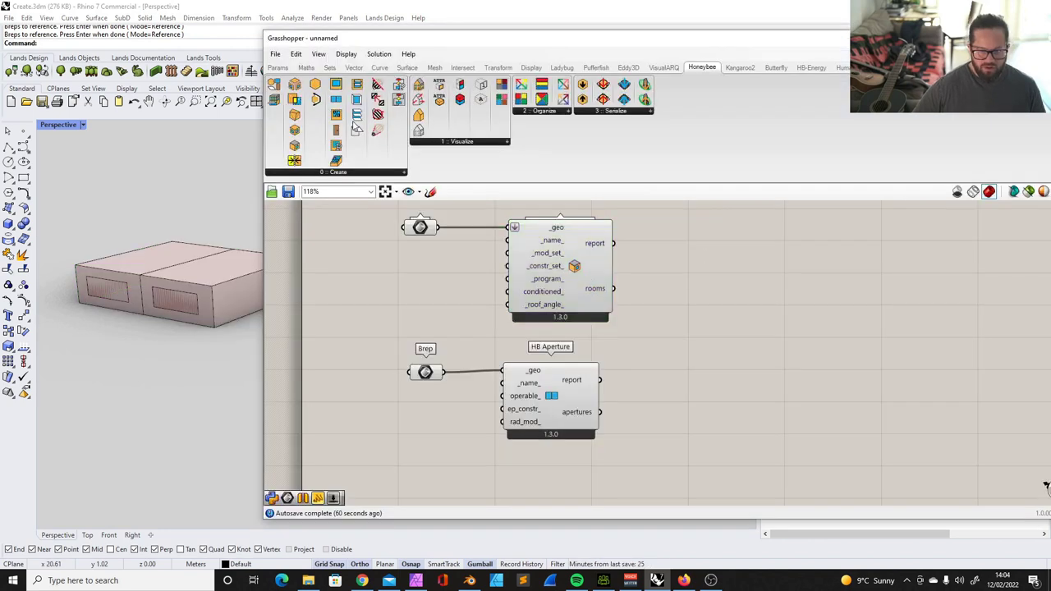
Step: Add an HB Solve Adjacency component and connect the rooms output of HB Room from Solid to its _rooms input
drag(294, 160, 801, 317)
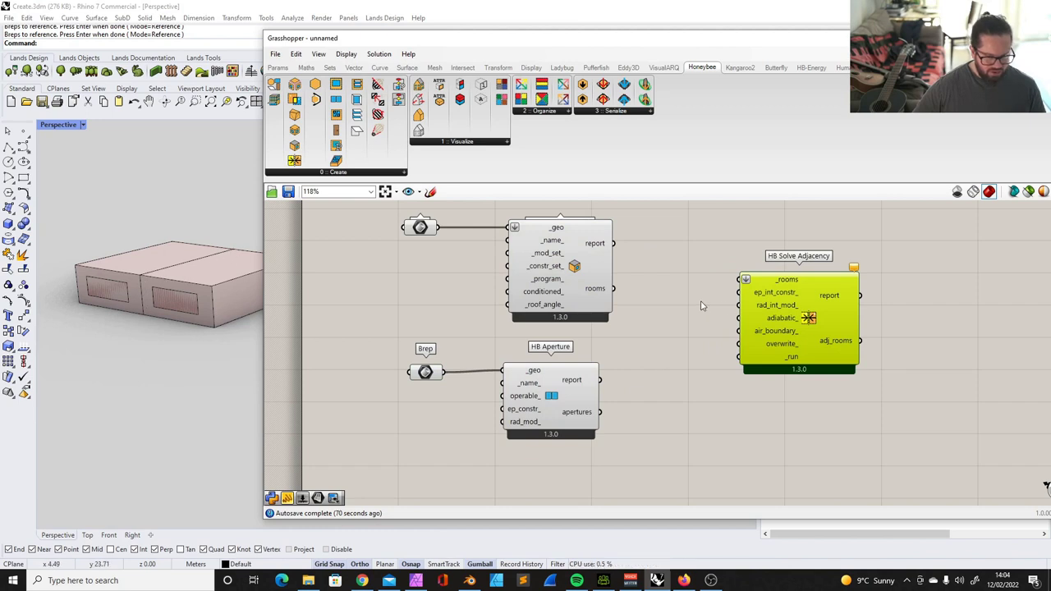
drag(617, 297, 739, 279)
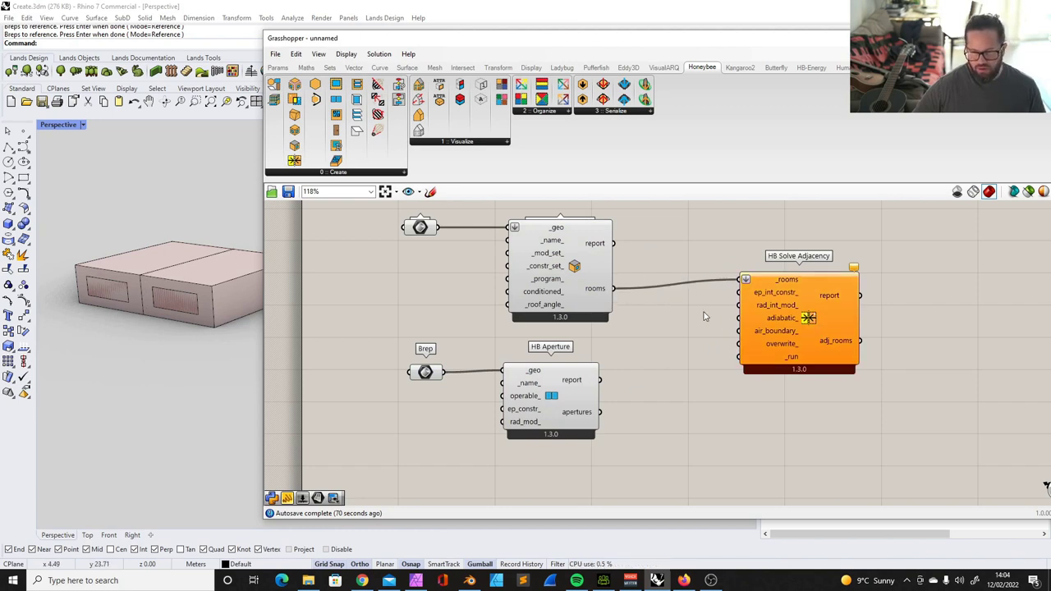
scroll(808, 311, up, 2)
drag(807, 311, 755, 345)
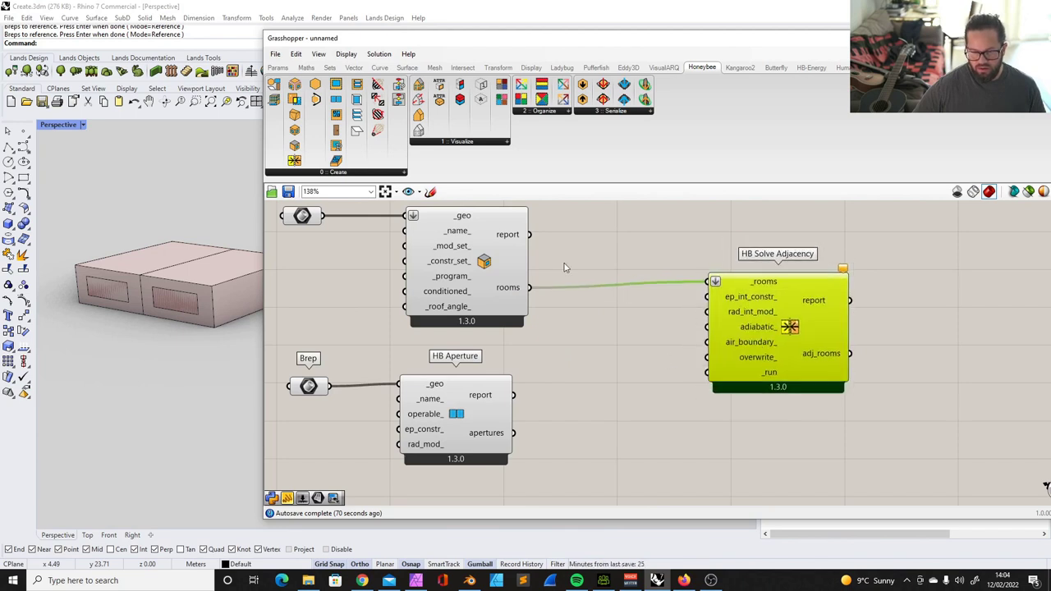
Step: Feed _run of HB Solve Adjacency from a Boolean Toggle set to True and connect adj_rooms to HB Visualize Wireframe
double_click(601, 349)
text(toggle)
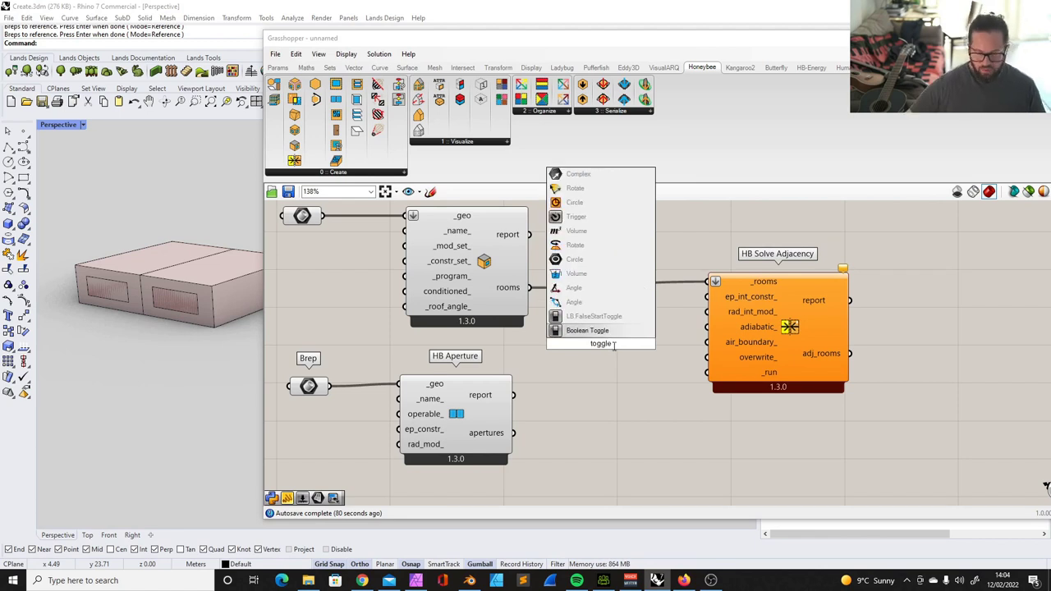
click(590, 333)
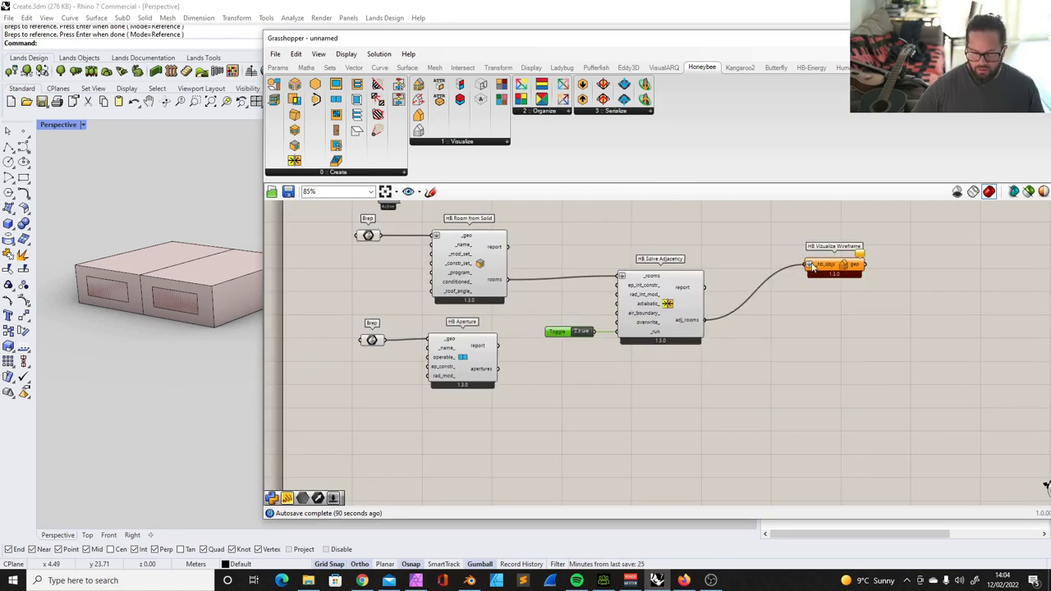
Step: Hide the two boxes and both window surfaces in Rhino and move the Grasshopper window clear of the model
click(156, 252)
click(178, 301)
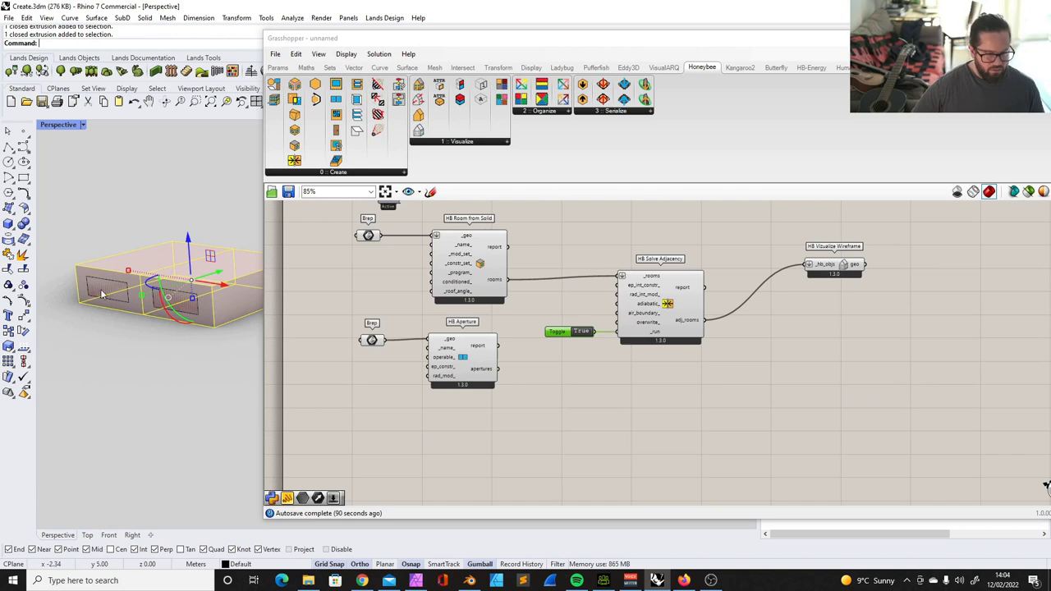
click(178, 301)
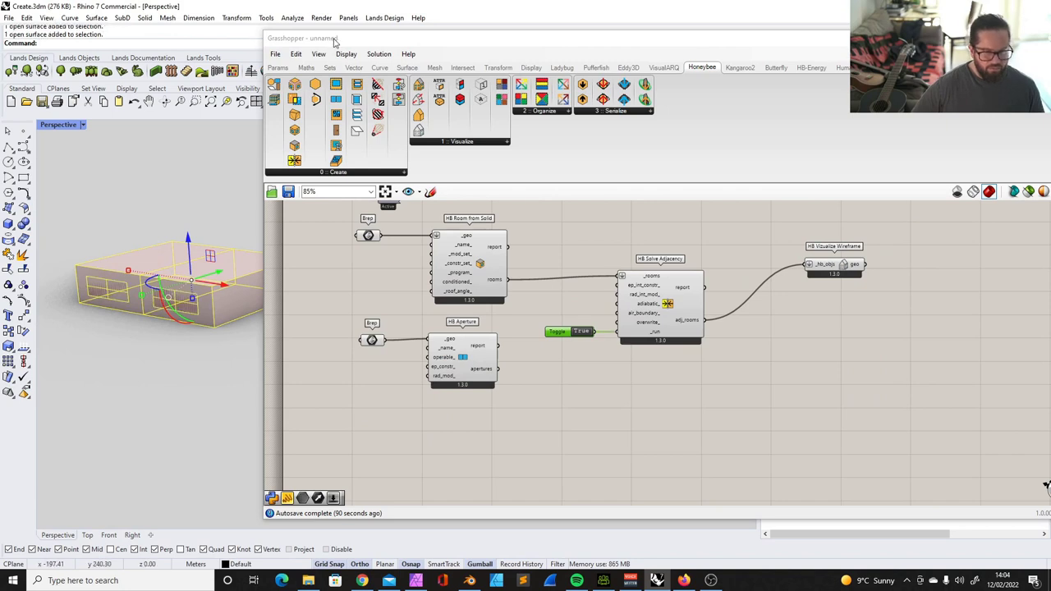
drag(334, 41, 425, 39)
key(ctrl+h)
scroll(769, 237, down, 1)
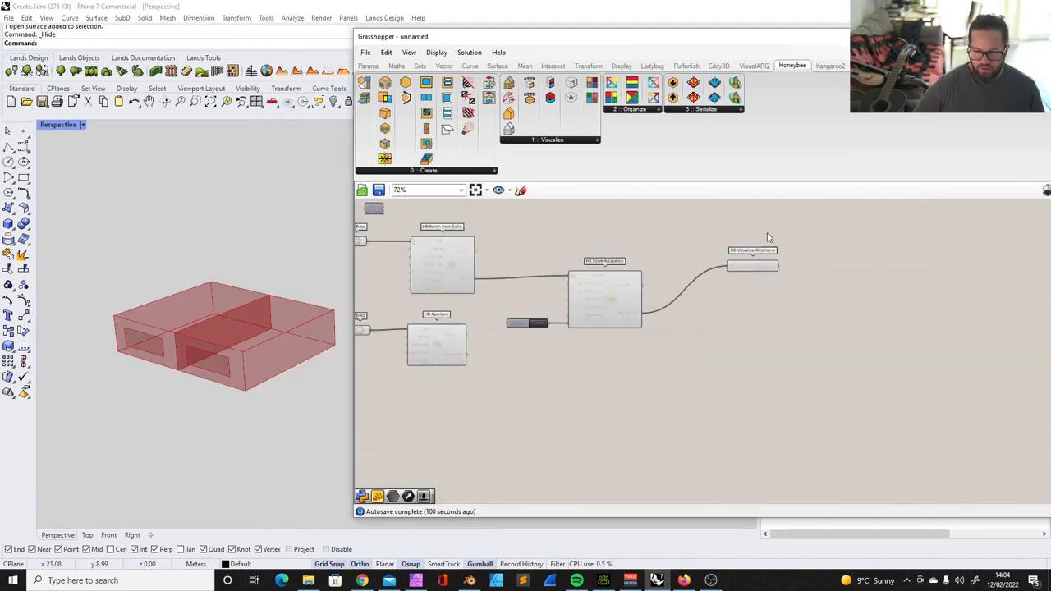
Step: Add an HB Visualize by Type component and connect adj_rooms to its _hb_objs input
drag(592, 83, 813, 372)
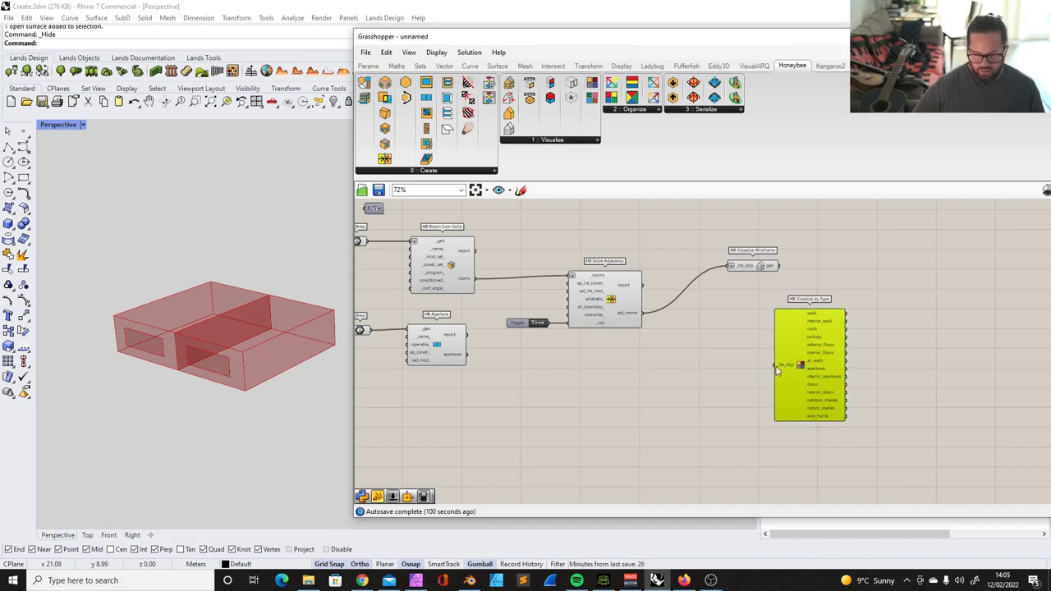
scroll(777, 371, up, 1)
drag(798, 345, 796, 355)
drag(646, 313, 774, 375)
click(681, 387)
scroll(607, 370, down, 3)
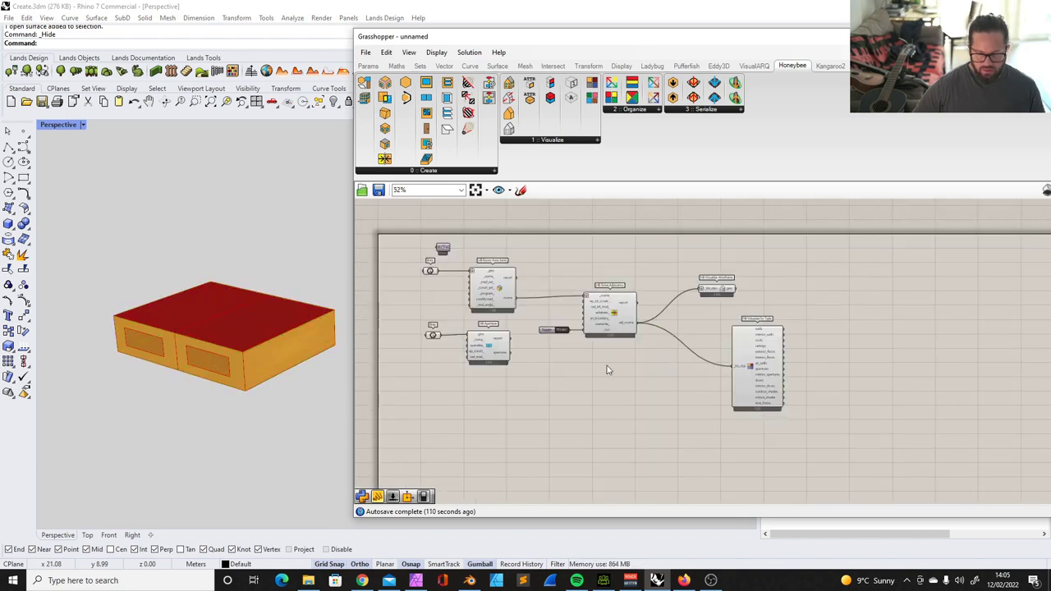
scroll(677, 366, up, 3)
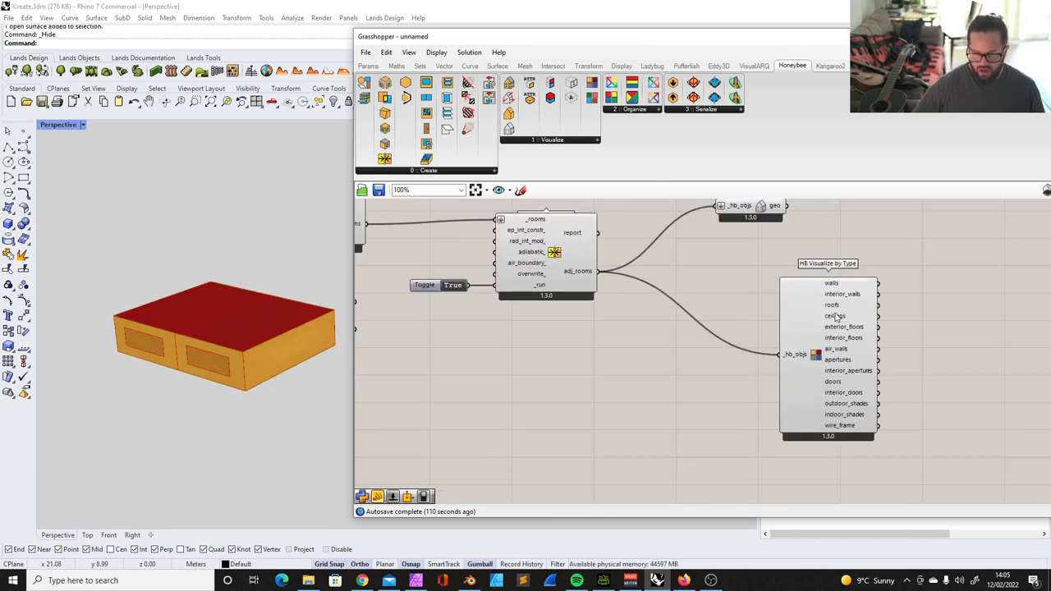
mouse_move(846, 295)
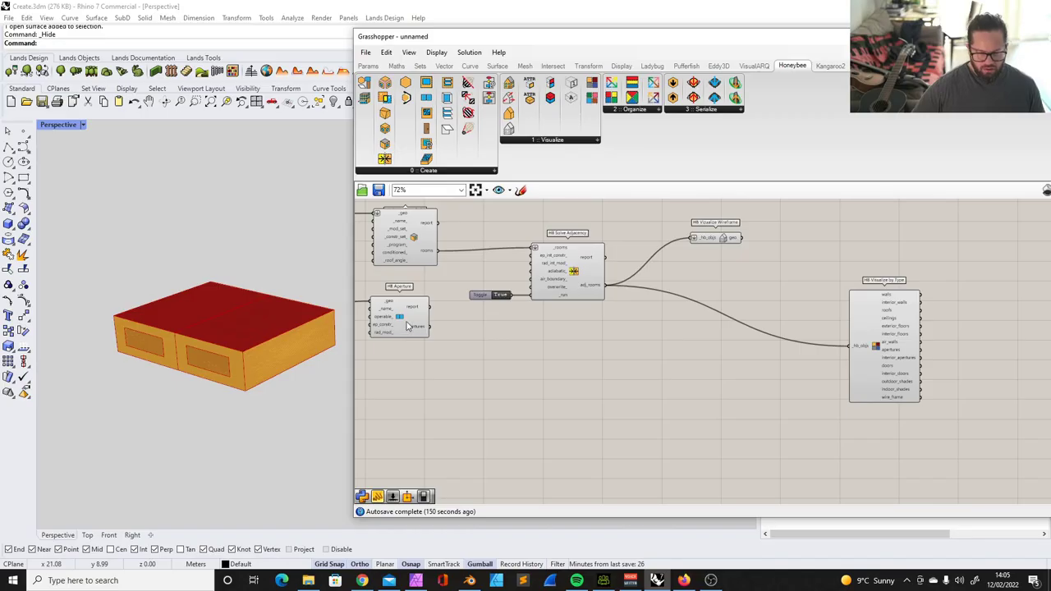
Step: Move HB Aperture together with its Brep parameter to a spot below HB Solve Adjacency
click(408, 326)
scroll(521, 298, down, 4)
scroll(403, 311, up, 3)
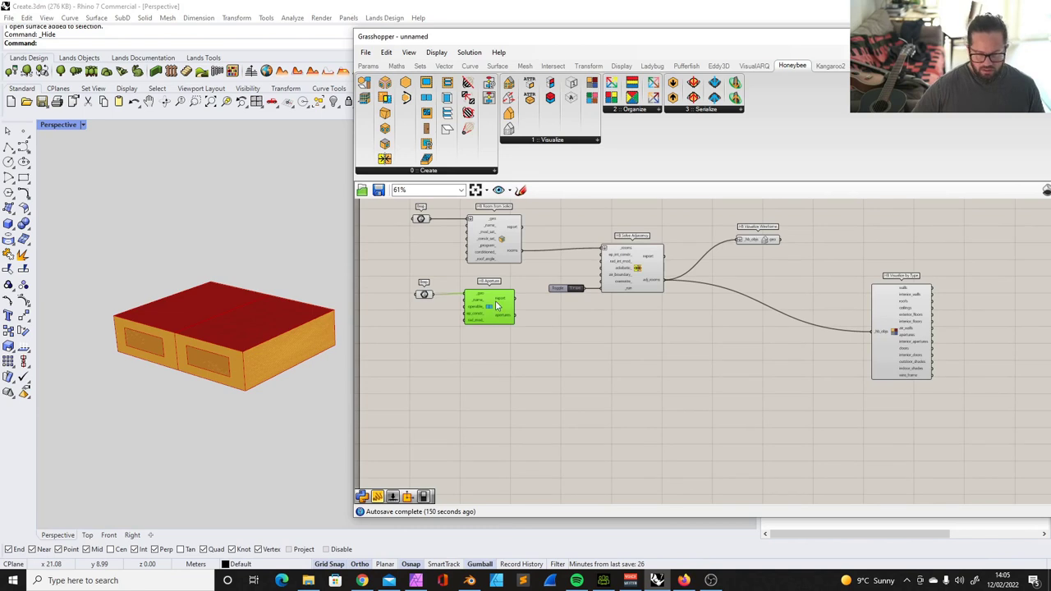
click(424, 296)
shift+click(491, 302)
drag(492, 303, 624, 358)
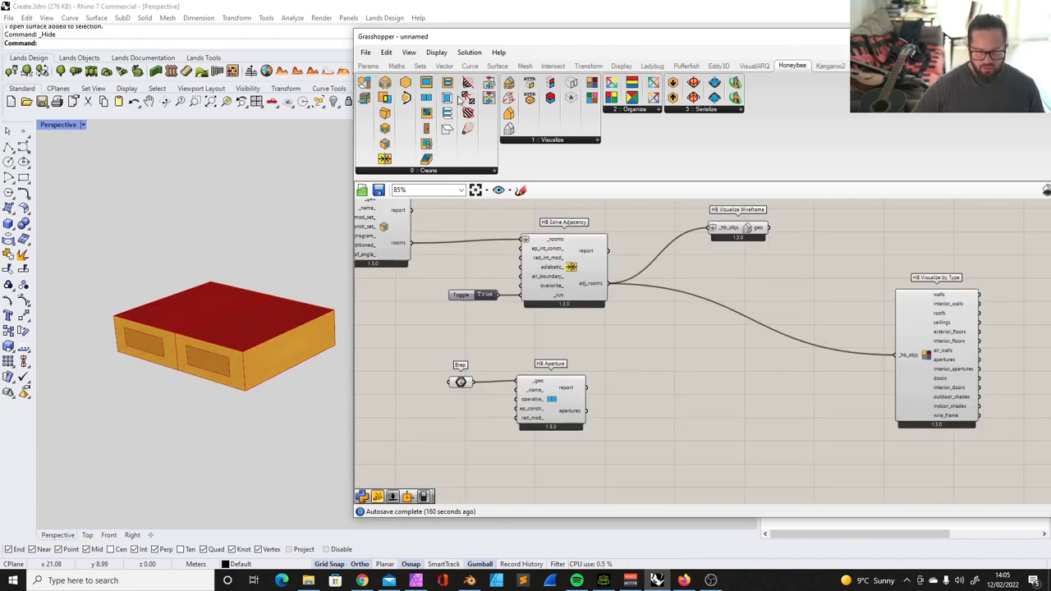
Step: Add an HB Add Subface component and connect adj_rooms to its _hb_obj input and apertures to its _sub_faces input
drag(426, 83, 727, 349)
drag(610, 284, 697, 348)
drag(574, 248, 574, 253)
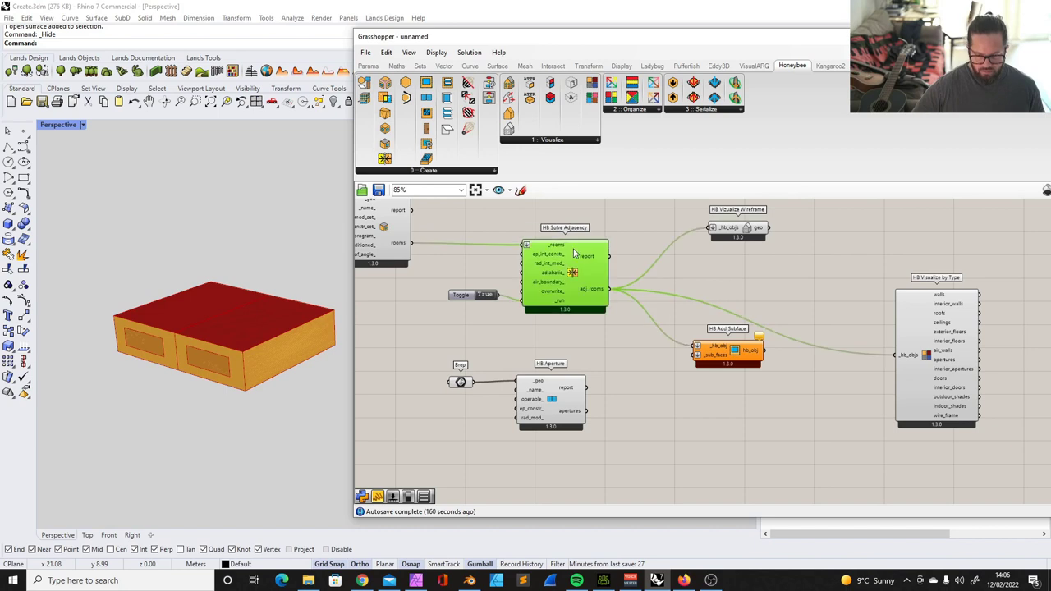
drag(478, 295, 481, 302)
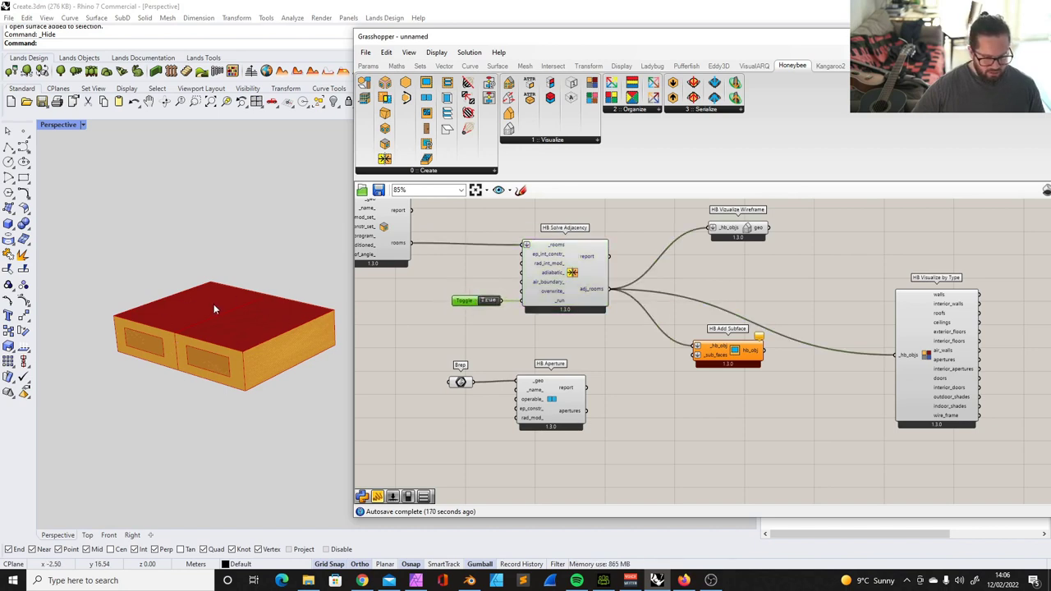
click(807, 445)
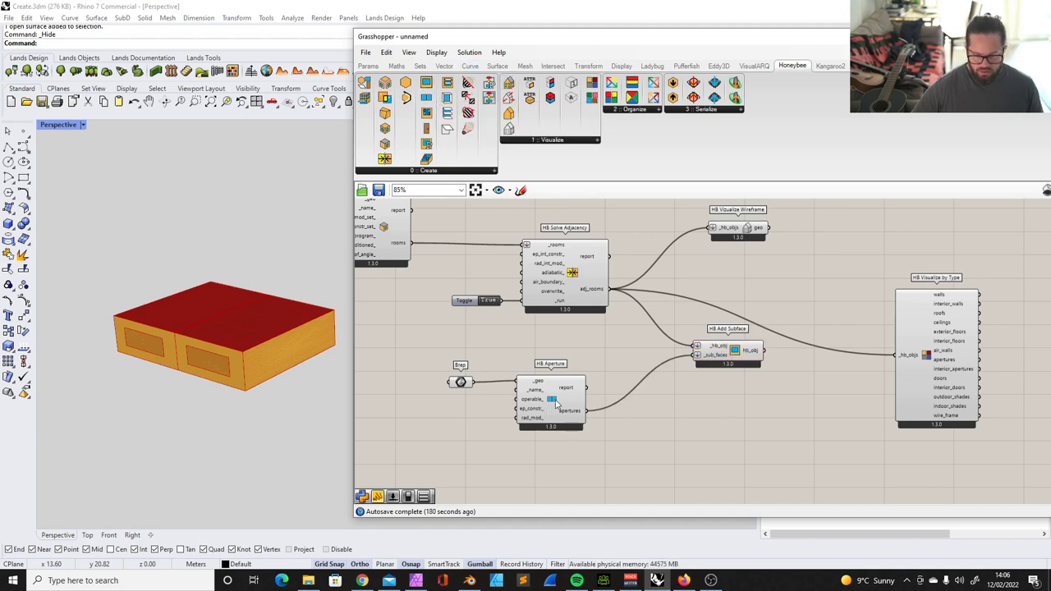
Step: Shift HB Aperture and its Brep parameter slightly closer to HB Add Subface
mouse_move(558, 402)
mouse_down()
mouse_move(582, 397)
mouse_move(572, 400)
mouse_up()
drag(462, 384, 487, 382)
click(666, 427)
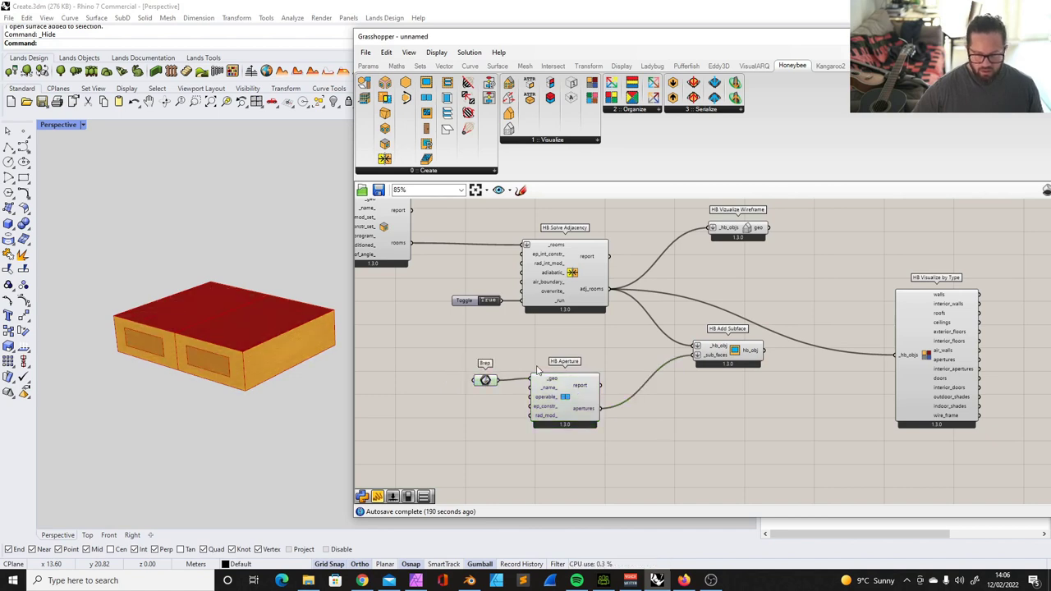
Step: Add a new HB Visualize by Type component and connect the hb_obj output of HB Add Subface to it
right_drag(565, 342, 432, 340)
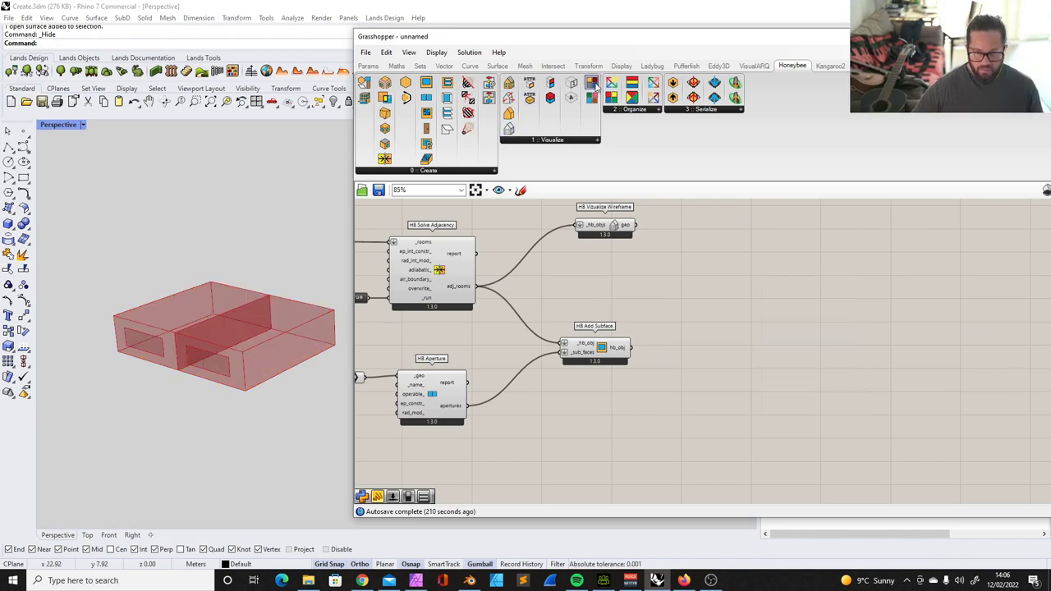
drag(593, 84, 756, 383)
drag(643, 356, 737, 391)
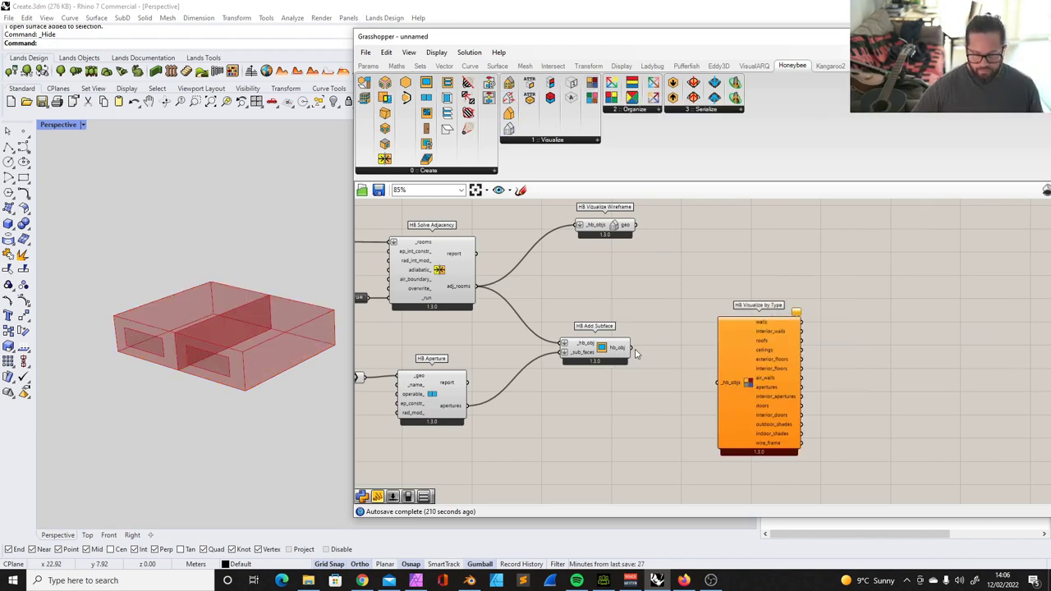
drag(631, 348, 731, 387)
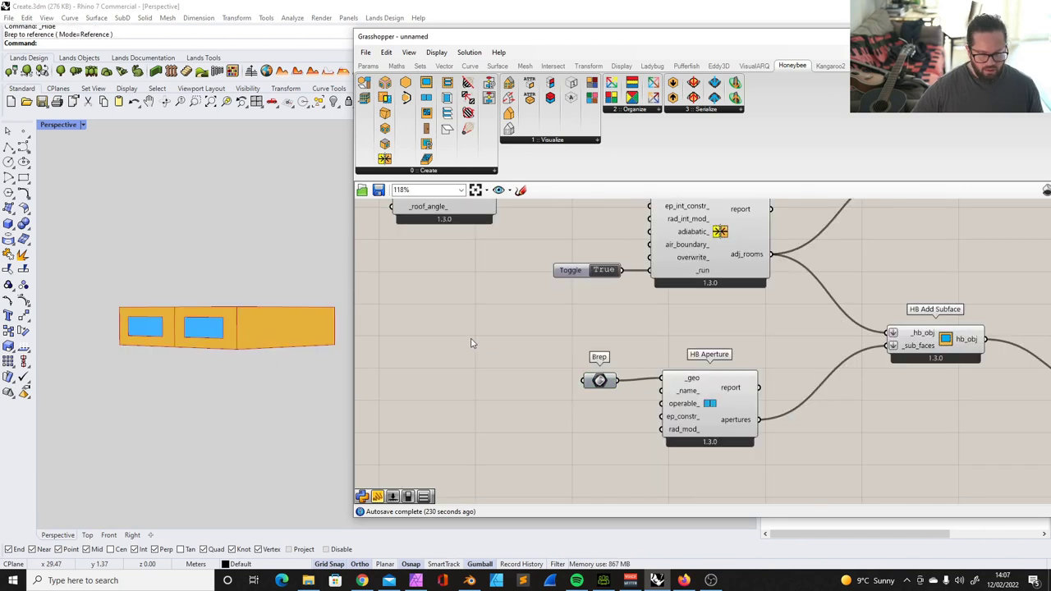
Step: Disable the HB Visualize by Type component and move it slightly up and away from HB Add Subface
scroll(472, 345, down, 3)
right_drag(274, 353, 216, 388)
right_click(757, 263)
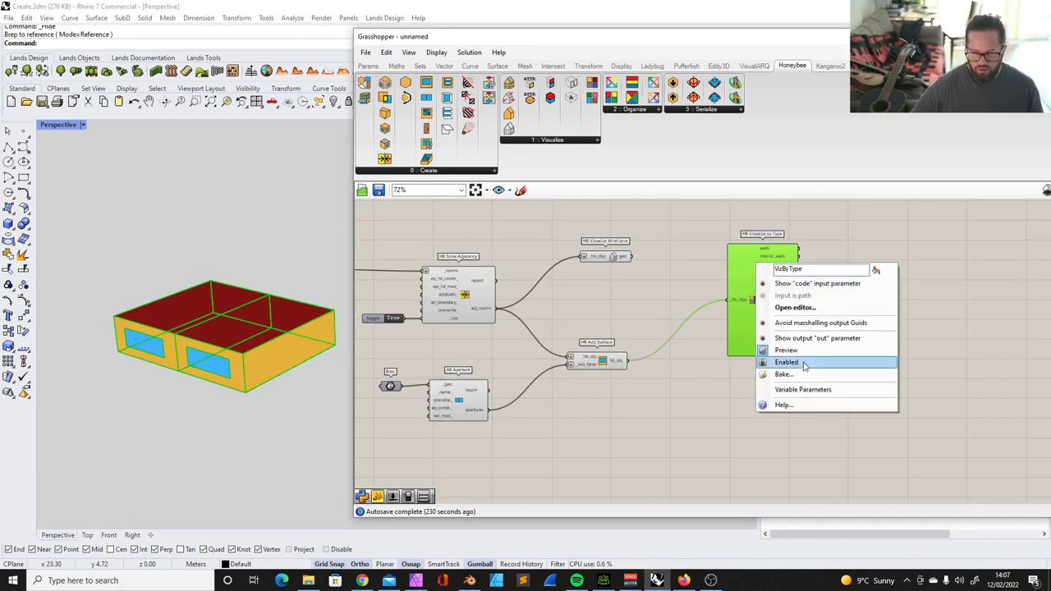
click(788, 362)
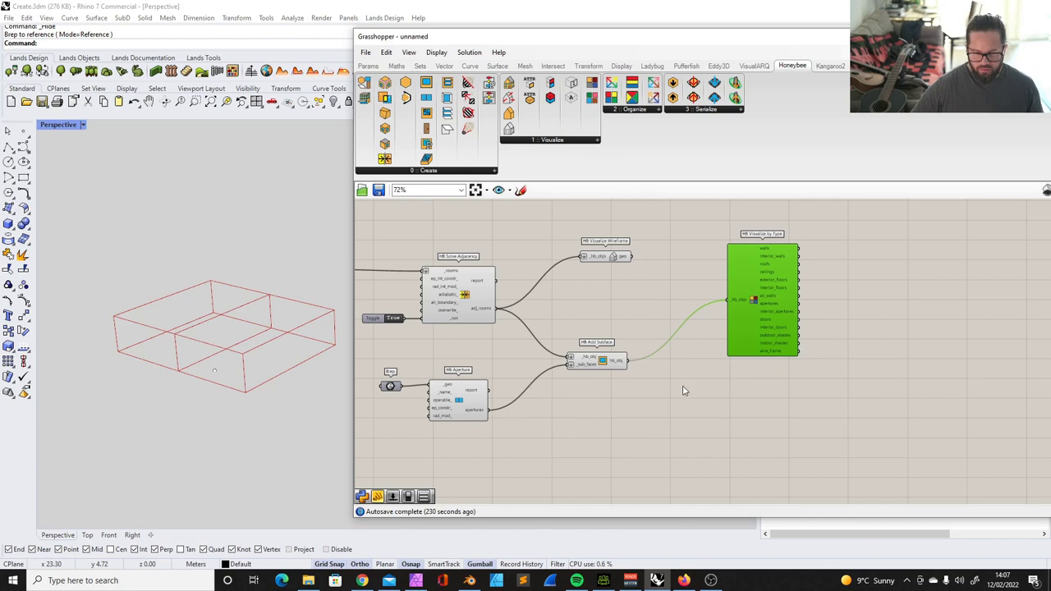
click(655, 376)
drag(775, 335, 805, 311)
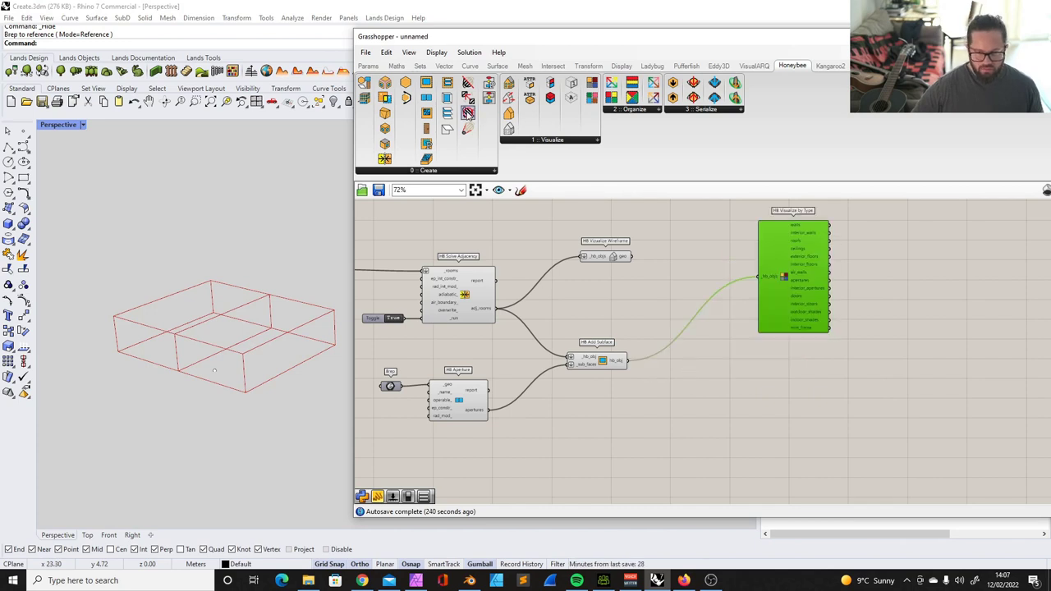
Step: Add an HB Visualize Wireframe below HB Visualize by Type and connect the hb_obj output of HB Add Subface to its _hb_objs input
drag(510, 129, 736, 413)
drag(627, 360, 713, 412)
right_drag(215, 362, 265, 377)
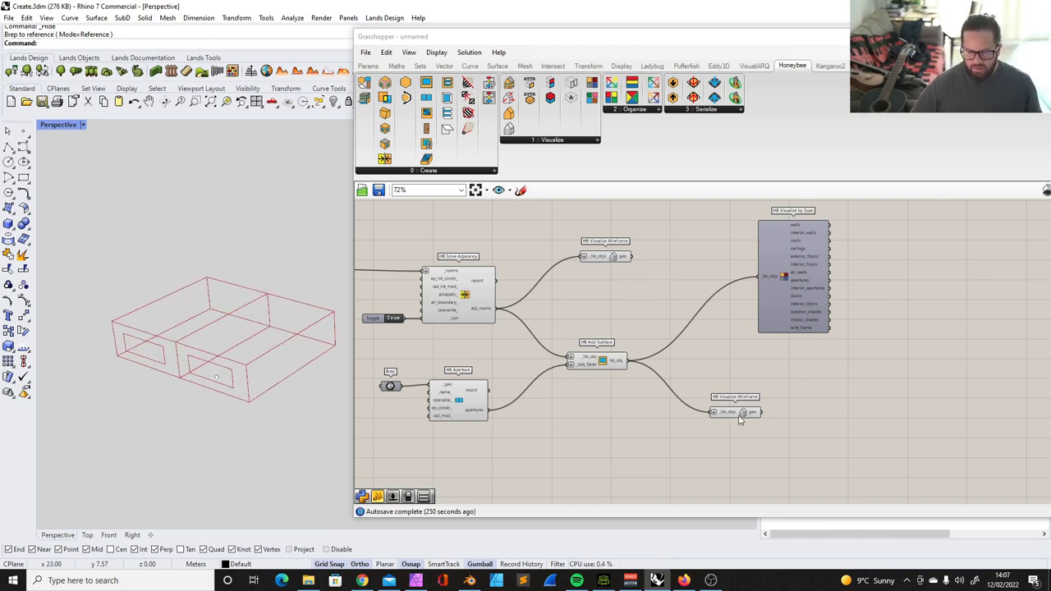
drag(739, 419, 777, 414)
drag(596, 361, 602, 349)
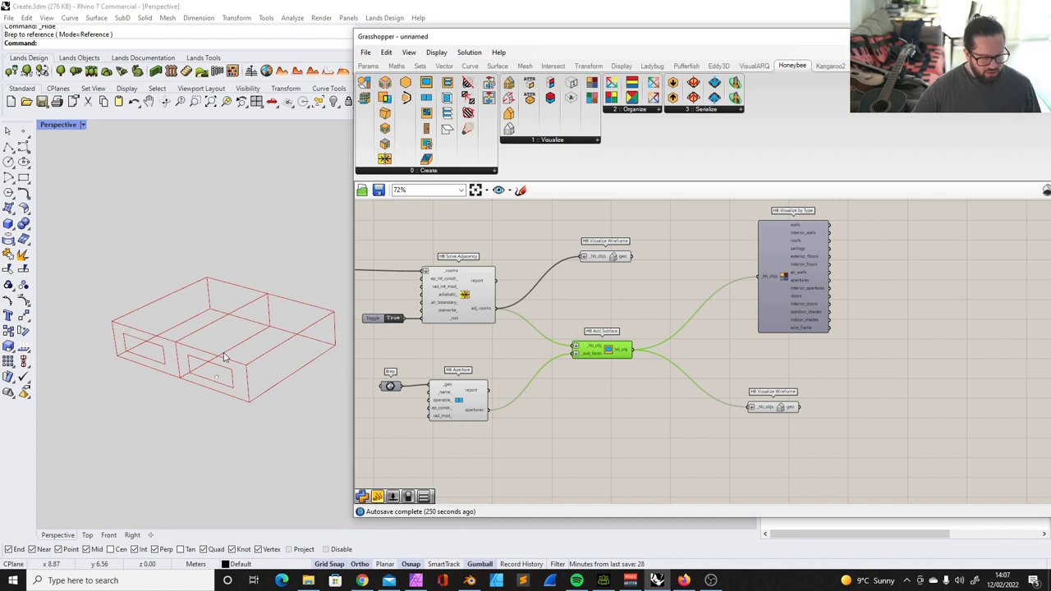
Step: Place the new HB Visualize Wireframe directly beneath HB Visualize by Type and reposition HB Add Subface slightly
right_drag(222, 402, 258, 343)
scroll(260, 342, up, 2)
scroll(72, 294, down, 3)
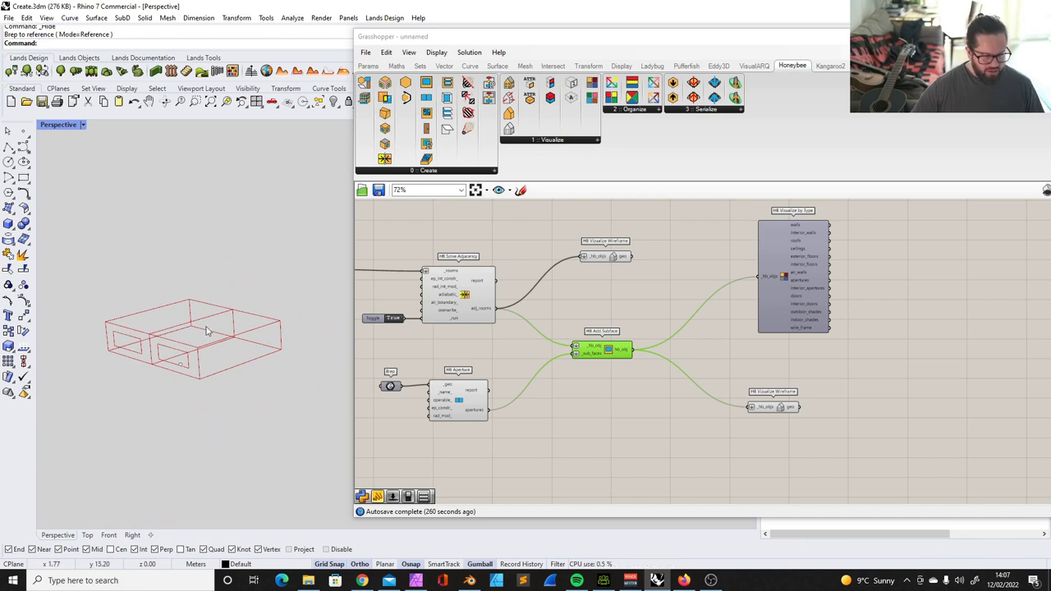
scroll(810, 391, up, 2)
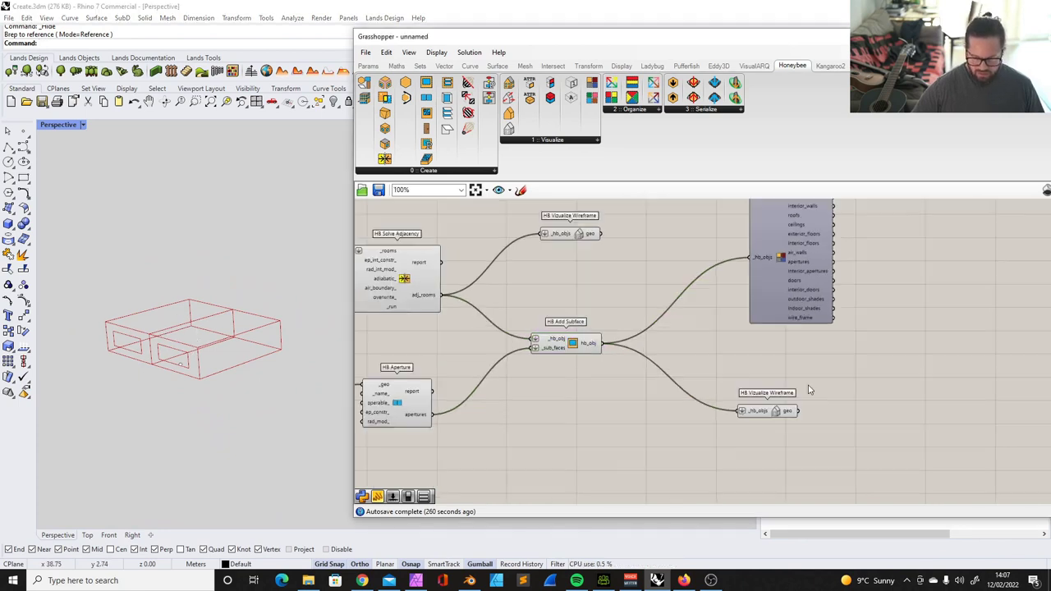
click(764, 404)
click(676, 422)
scroll(657, 411, down, 1)
scroll(782, 408, up, 2)
drag(531, 372, 533, 384)
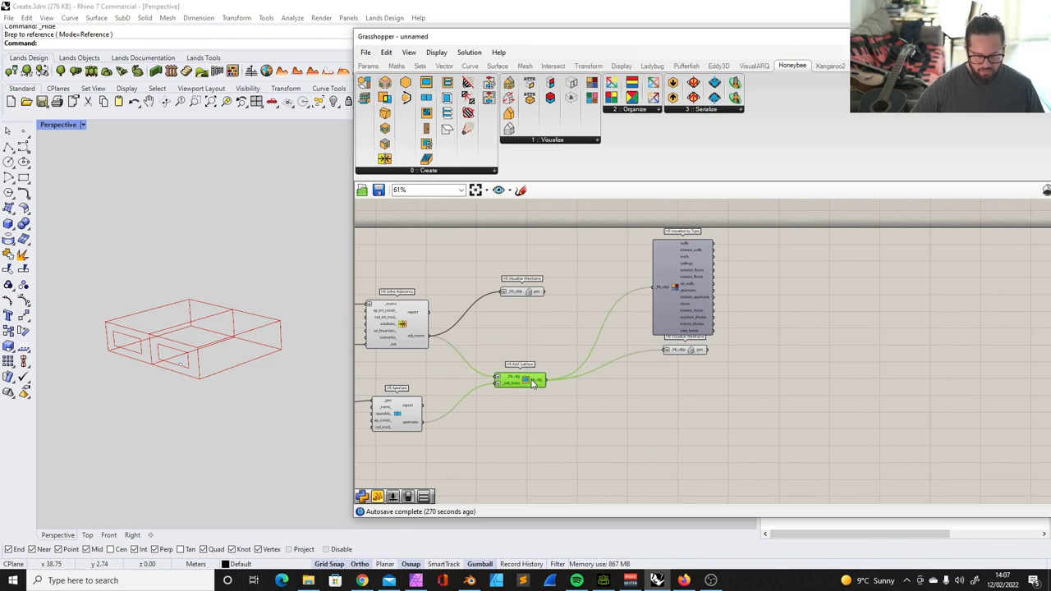
scroll(558, 337, down, 2)
scroll(411, 320, up, 3)
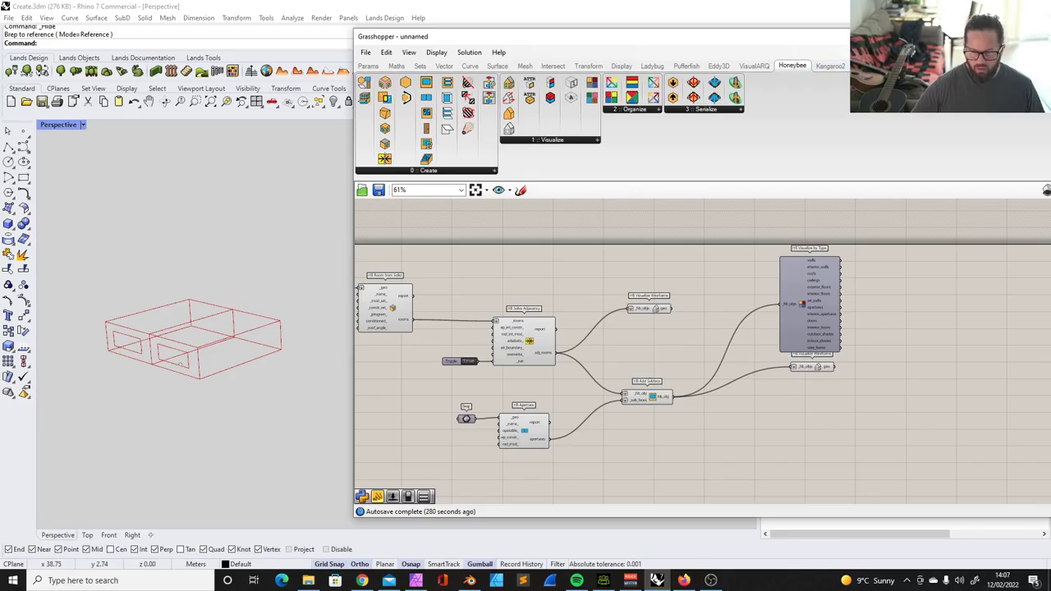
Step: Add an HB Model component below the visualizers and connect the hb_obj output of HB Add Subface to its rooms_ input
drag(876, 33, 694, 62)
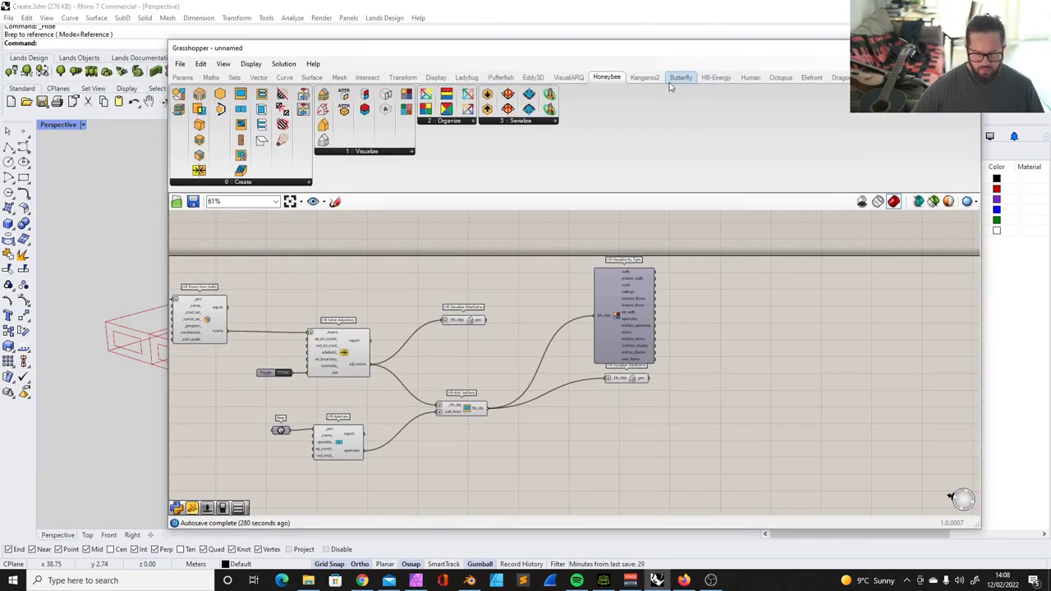
drag(178, 111, 597, 456)
scroll(528, 467, up, 3)
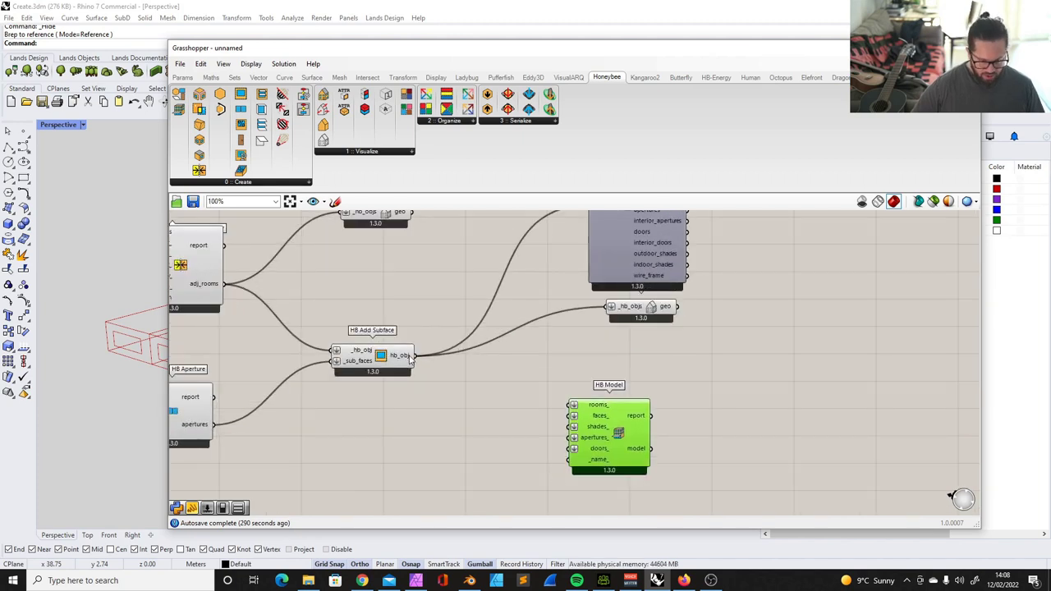
drag(446, 370, 636, 432)
click(691, 404)
scroll(627, 394, down, 3)
scroll(641, 422, up, 4)
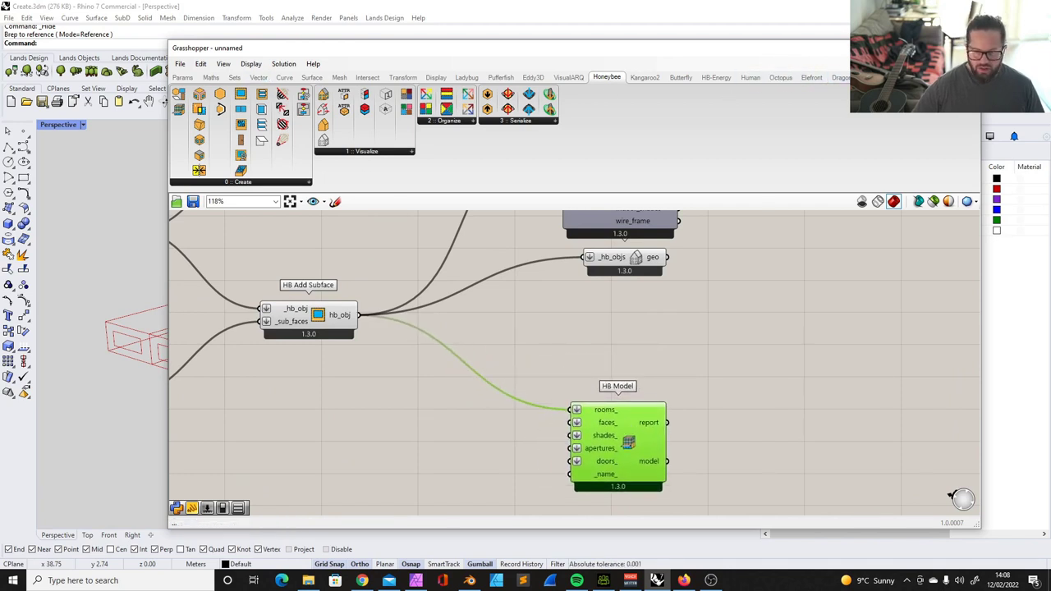
Step: Add the Honeybee Radiance component HB Sensor Grid from Rooms above HB Model and connect hb_obj from HB Add Subface to its _rooms input
click(890, 78)
drag(241, 97, 658, 398)
scroll(608, 319, down, 2)
drag(608, 319, 612, 340)
click(762, 389)
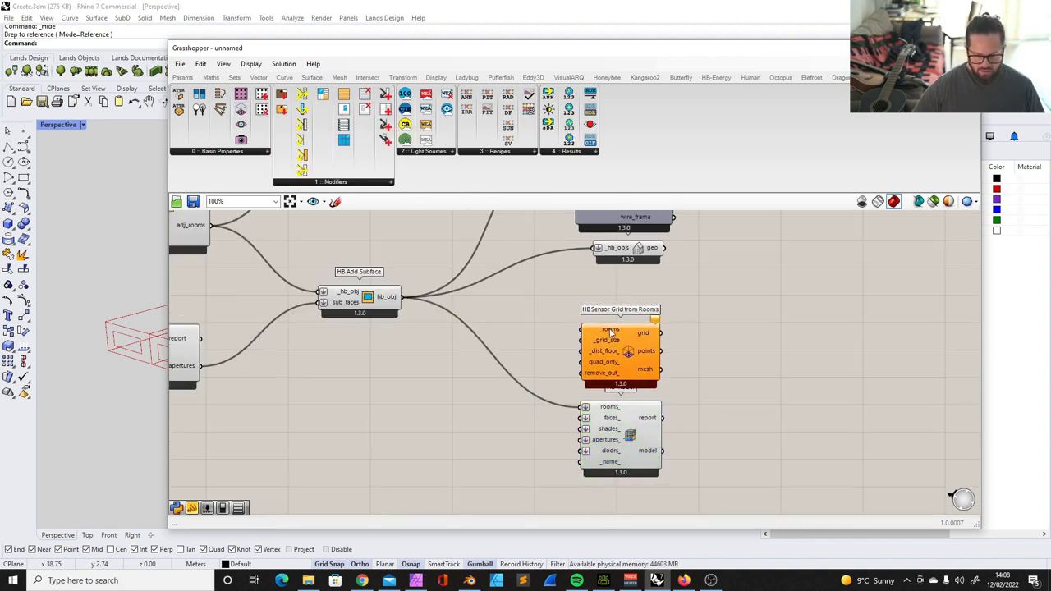
mouse_move(612, 333)
drag(401, 297, 616, 333)
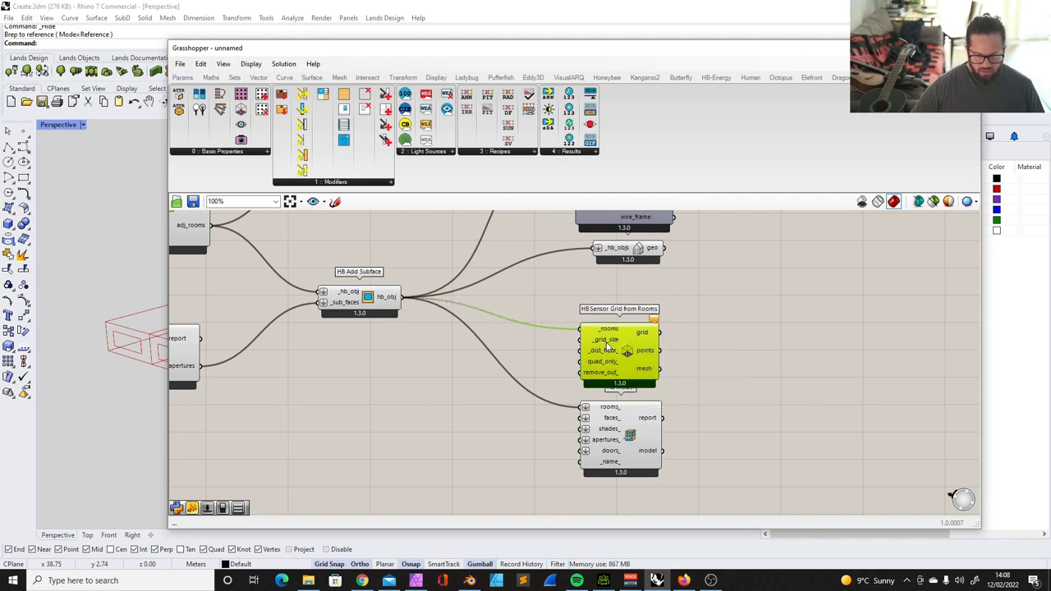
Step: Set the _grid_size input of HB Sensor Grid from Rooms to 0.5
right_click(610, 346)
mouse_move(686, 437)
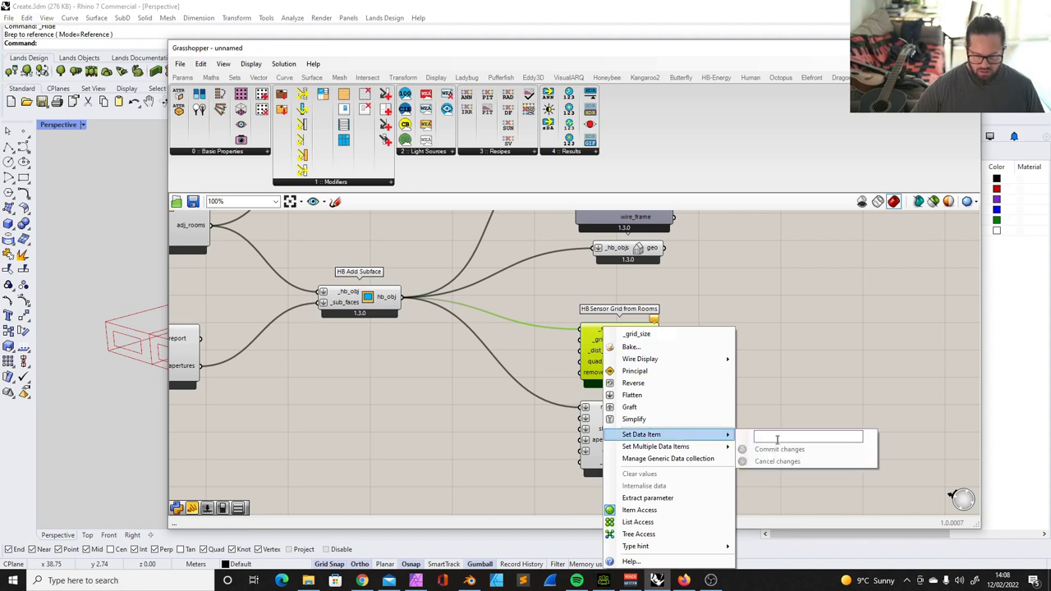
click(772, 438)
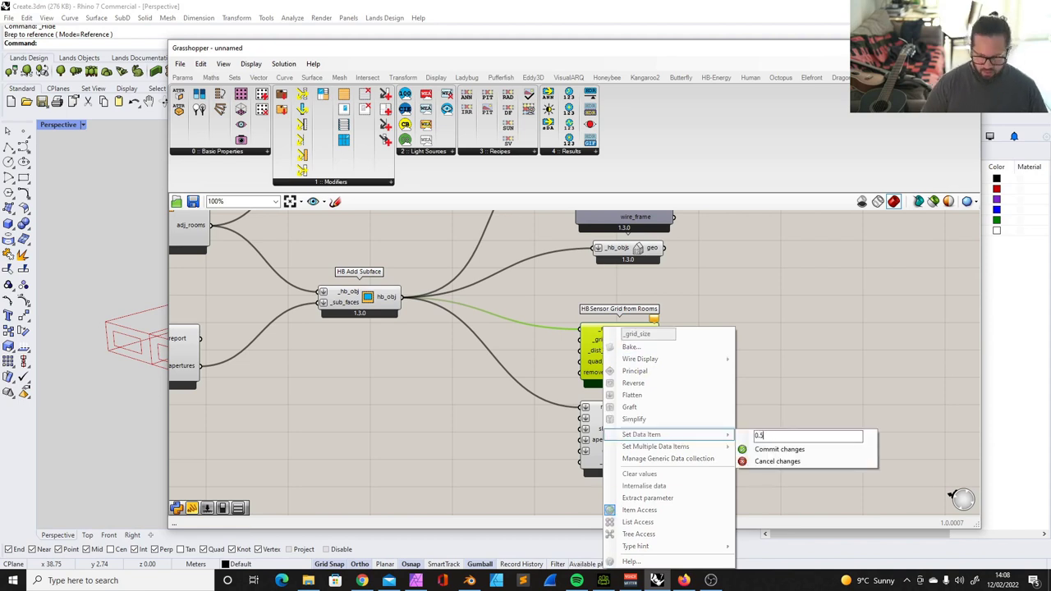
text(0.5)
click(788, 450)
Step: Uncover the sensor points in the Rhino viewport and set the _grid_size input of HB Sensor Grid from Rooms to 1
drag(329, 56, 425, 62)
right_drag(208, 258, 124, 394)
scroll(173, 379, up, 8)
scroll(706, 371, up, 3)
right_click(697, 329)
right_click(692, 328)
mouse_move(764, 433)
click(854, 436)
text(1)
click(861, 450)
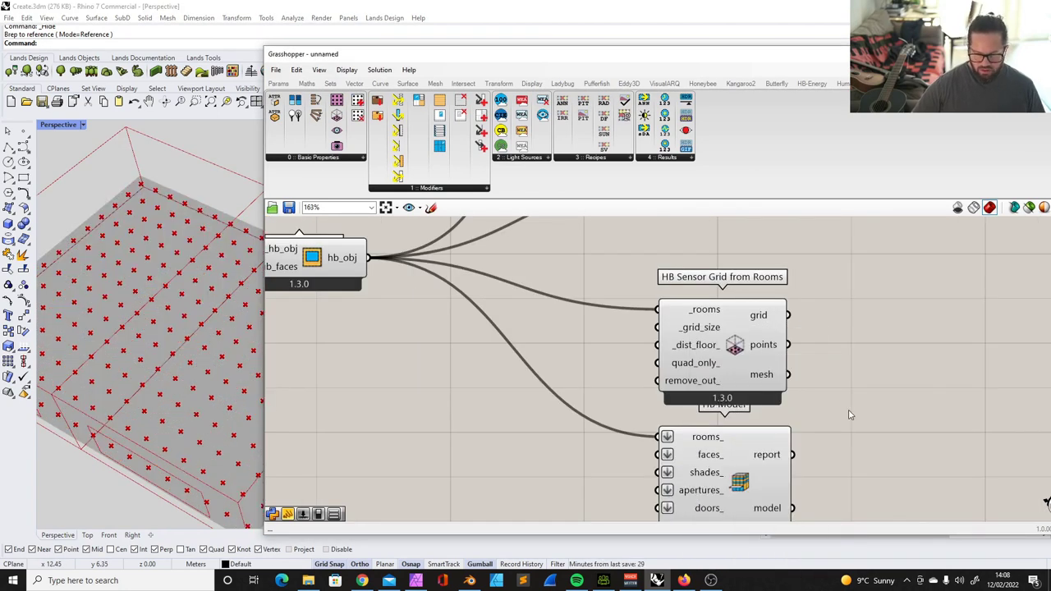
scroll(148, 329, down, 3)
right_drag(938, 382, 744, 346)
scroll(614, 336, down, 3)
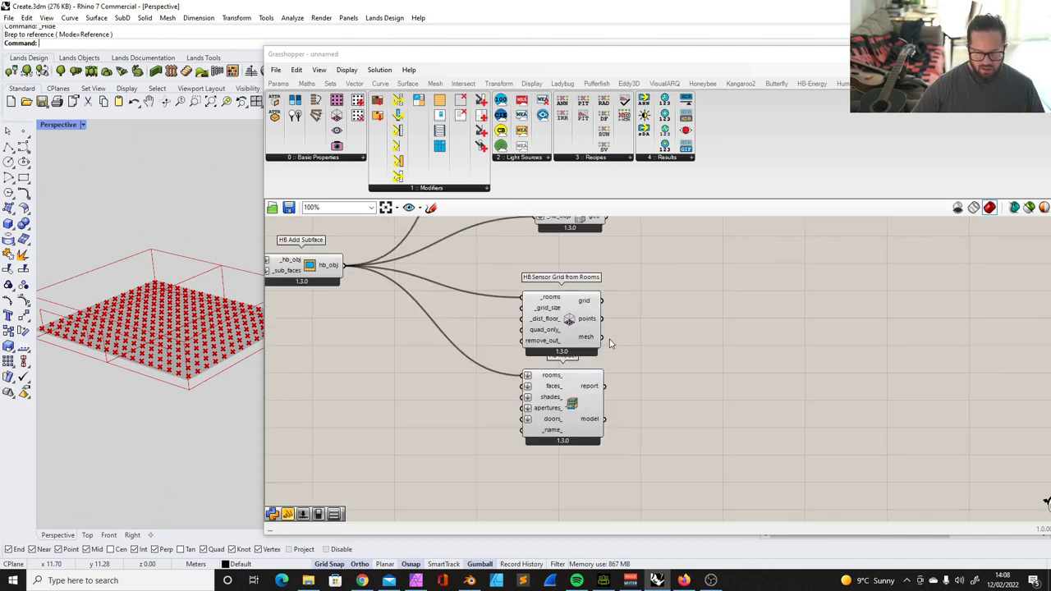
Step: Add HB Assign Grids and Views, connecting HB Model's model output to _model and the sensor grid's grid output to grids_
click(582, 337)
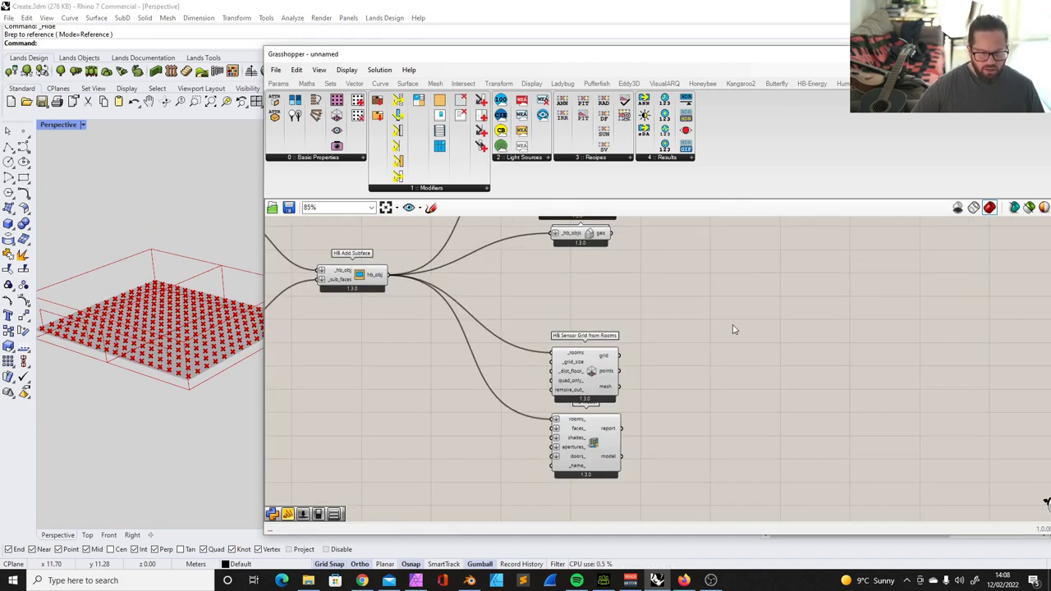
click(606, 437)
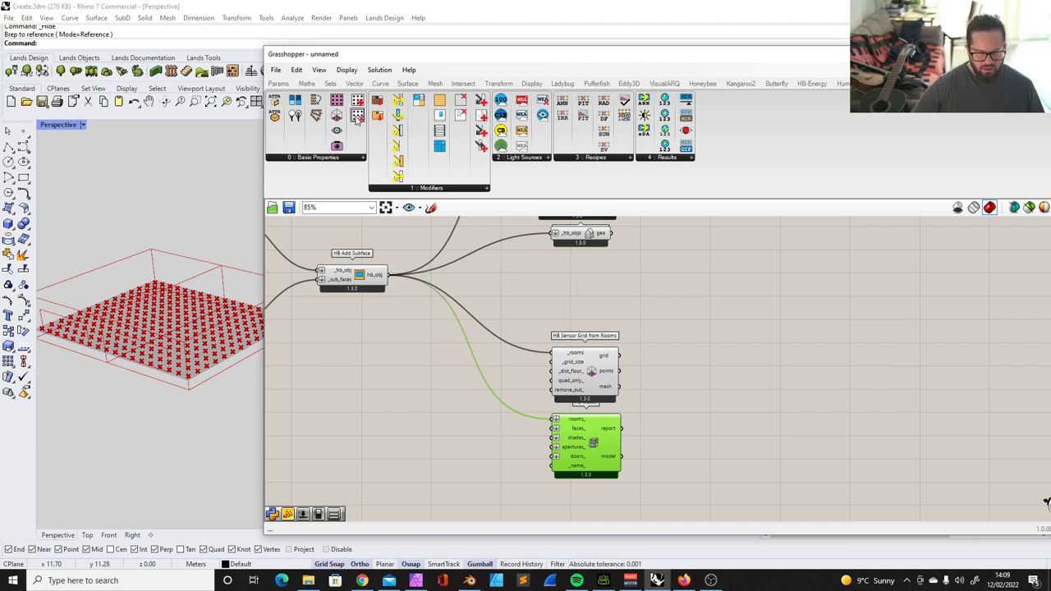
drag(359, 101, 743, 403)
scroll(720, 418, up, 4)
scroll(615, 313, down, 4)
scroll(703, 364, up, 3)
drag(694, 345, 663, 353)
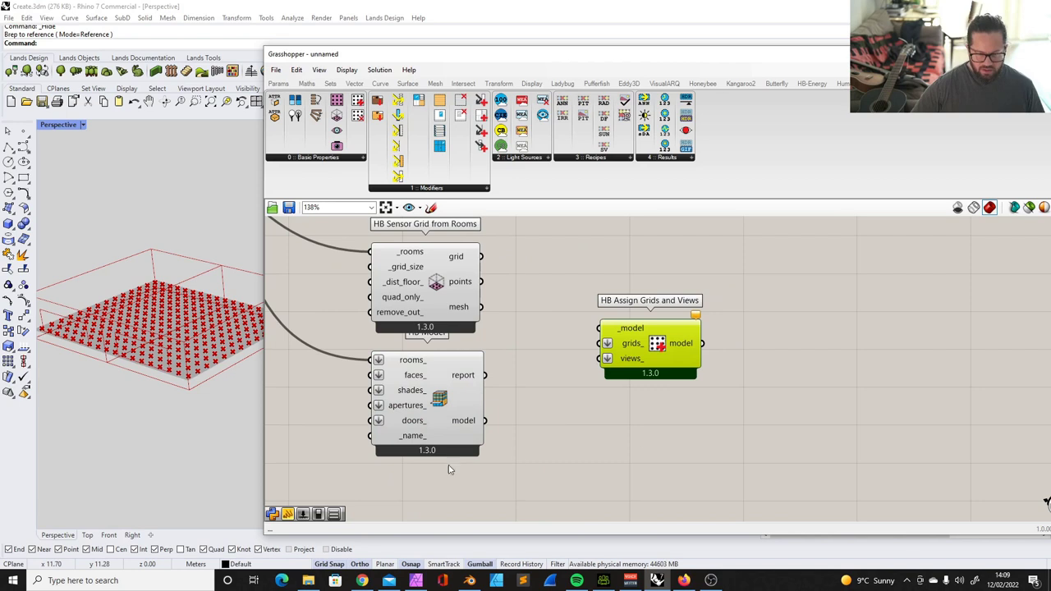
drag(484, 420, 599, 328)
drag(480, 256, 599, 343)
scroll(612, 345, down, 1)
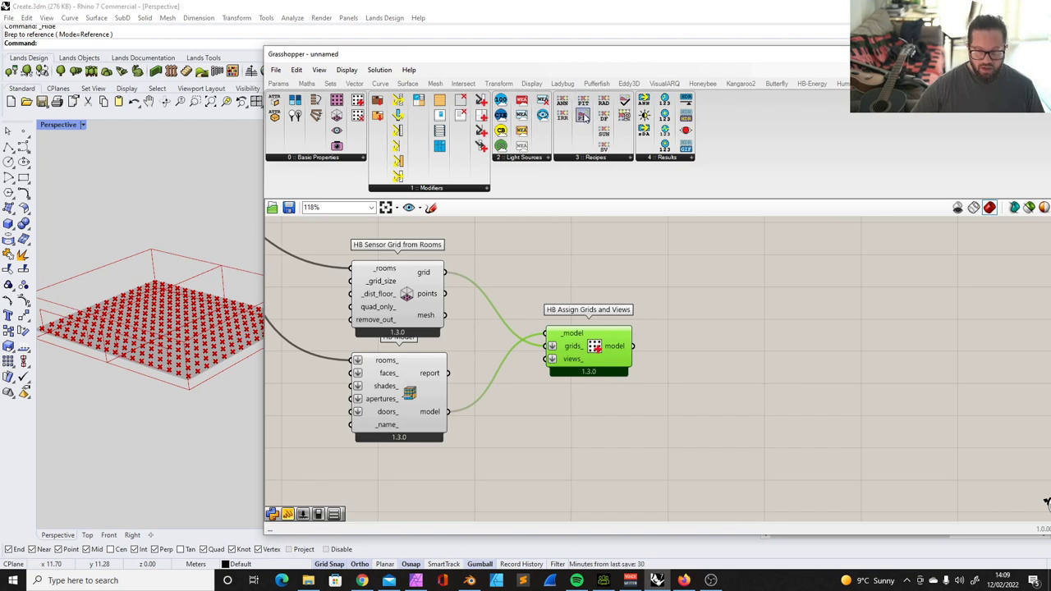
Step: Add an HB Daylight Factor recipe and connect the model output of HB Assign Grids and Views to its _model input
click(718, 462)
scroll(696, 334, up, 1)
click(596, 157)
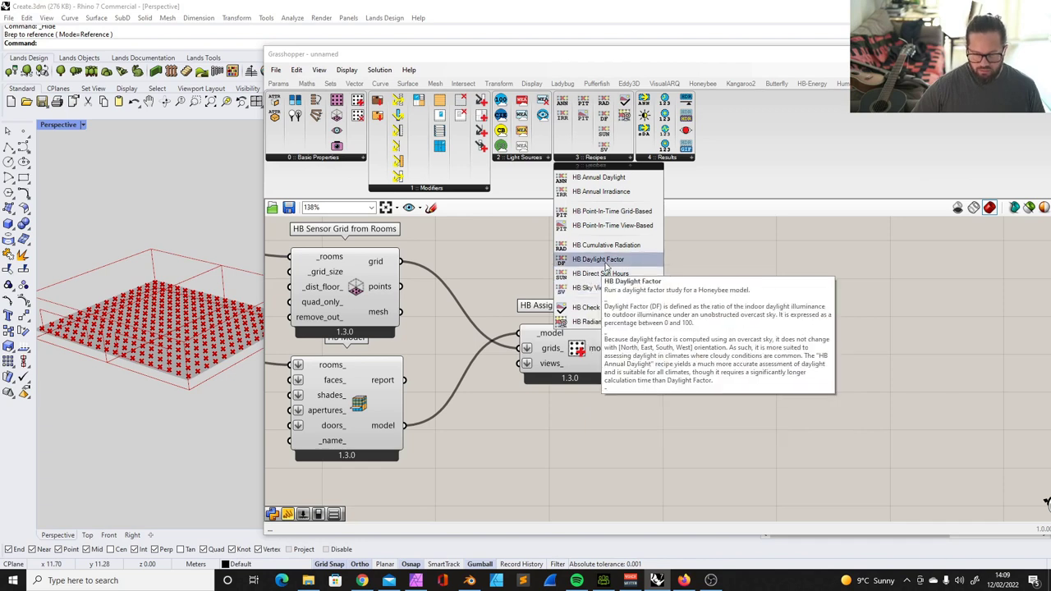
click(606, 266)
click(820, 347)
drag(838, 353, 865, 370)
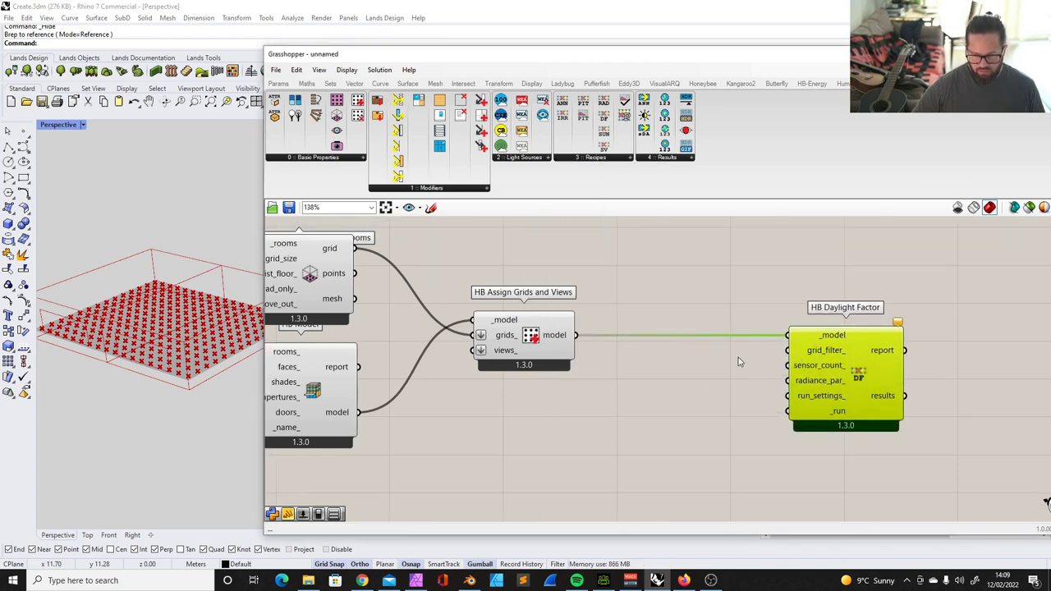
right_drag(854, 381, 809, 372)
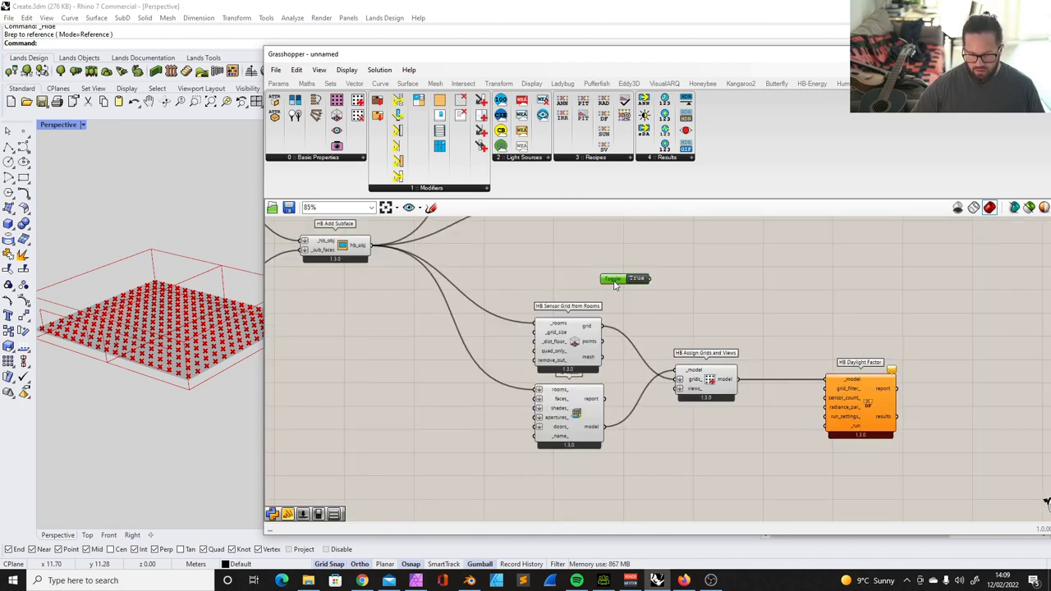
Step: Place a copy of the Boolean Toggle near HB Daylight Factor, connect it to _run and set it to True to run the study
drag(614, 282, 751, 457)
drag(478, 282, 747, 486)
scroll(981, 500, up, 2)
double_click(696, 437)
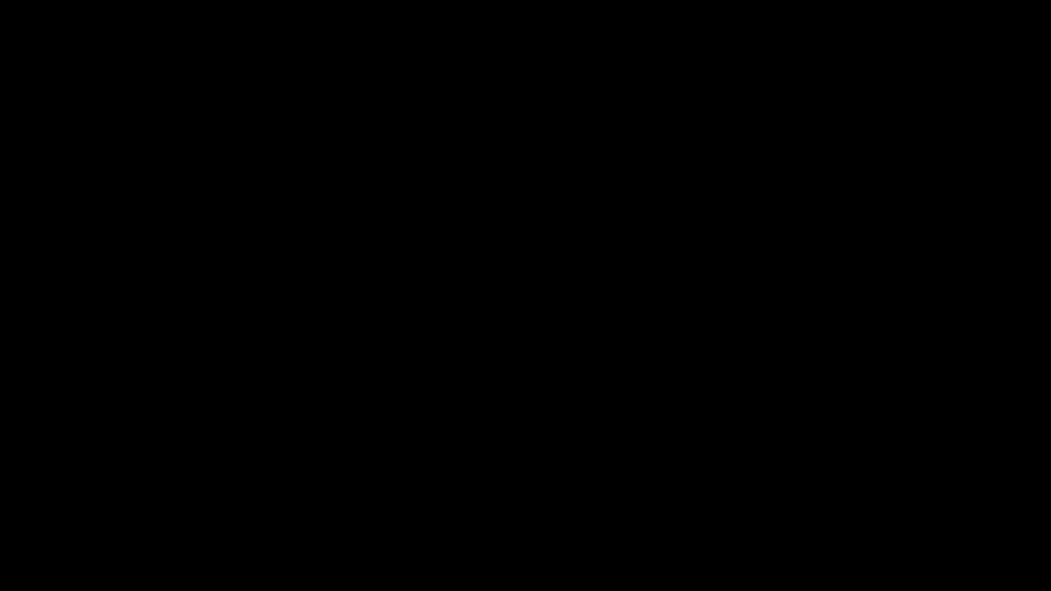
scroll(667, 349, up, 3)
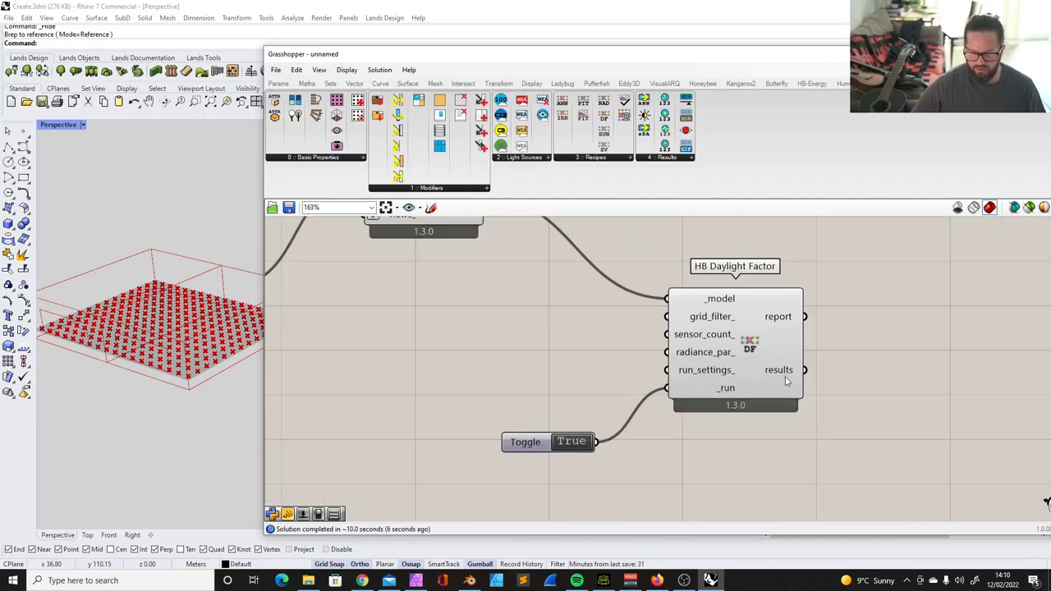
Step: Attach a Panel to the results output of HB Daylight Factor and resize it to show the list of values
click(278, 83)
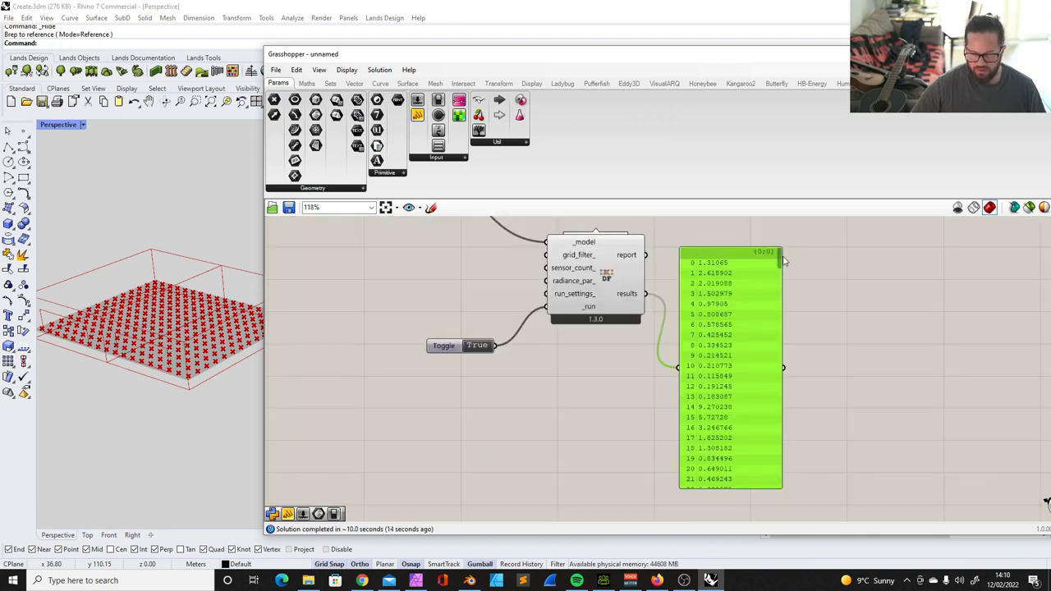
mouse_move(785, 261)
mouse_down()
mouse_move(791, 488)
mouse_move(791, 249)
mouse_up()
drag(781, 298, 910, 298)
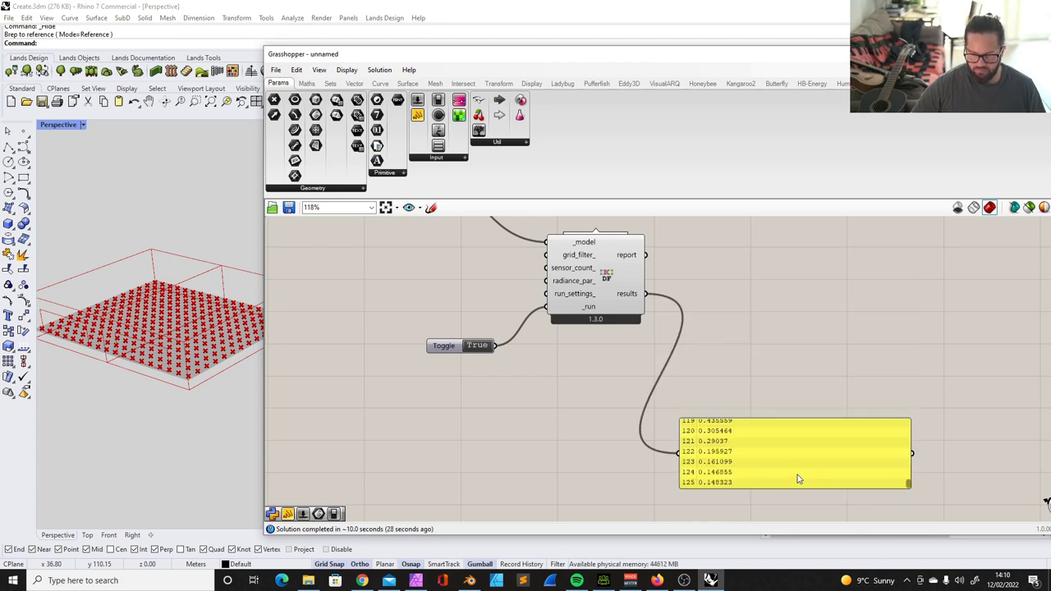
Step: Flatten the results output of HB Daylight Factor and move the results panel level with that output
right_click(626, 294)
click(670, 359)
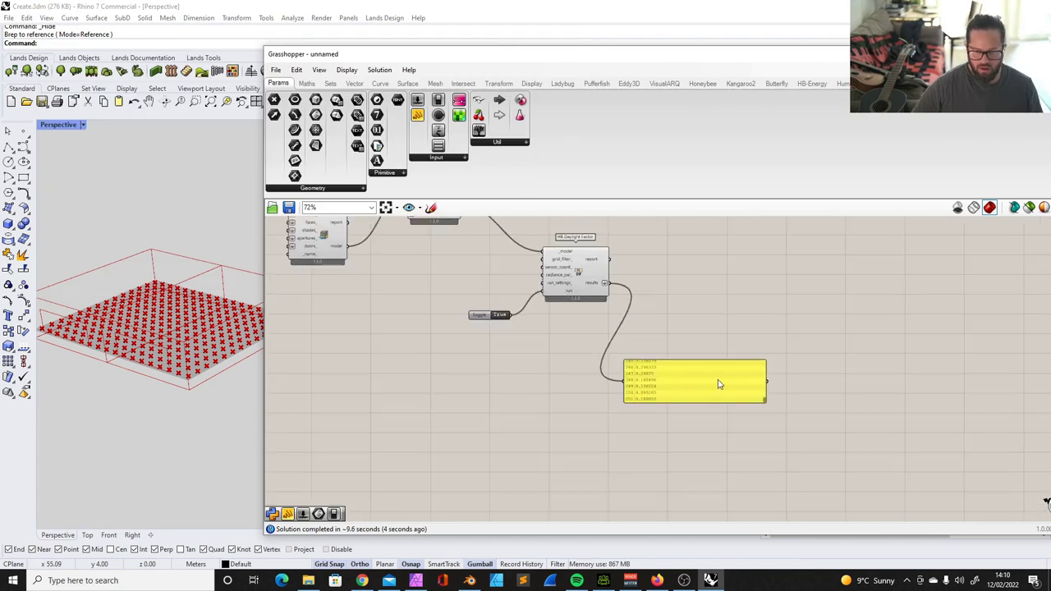
scroll(717, 383, up, 4)
scroll(654, 373, down, 1)
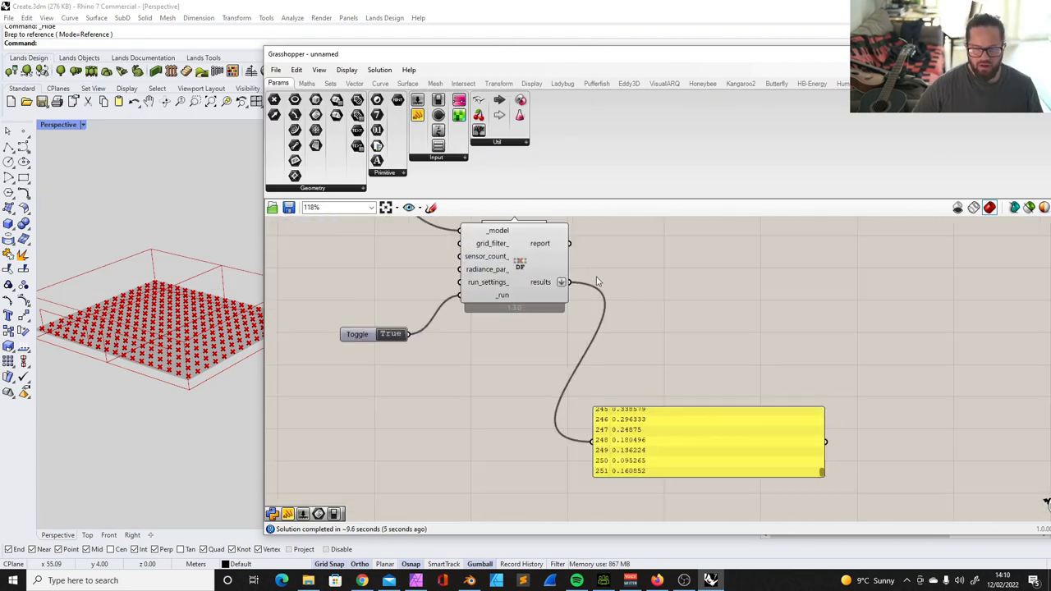
drag(671, 448, 814, 295)
click(658, 451)
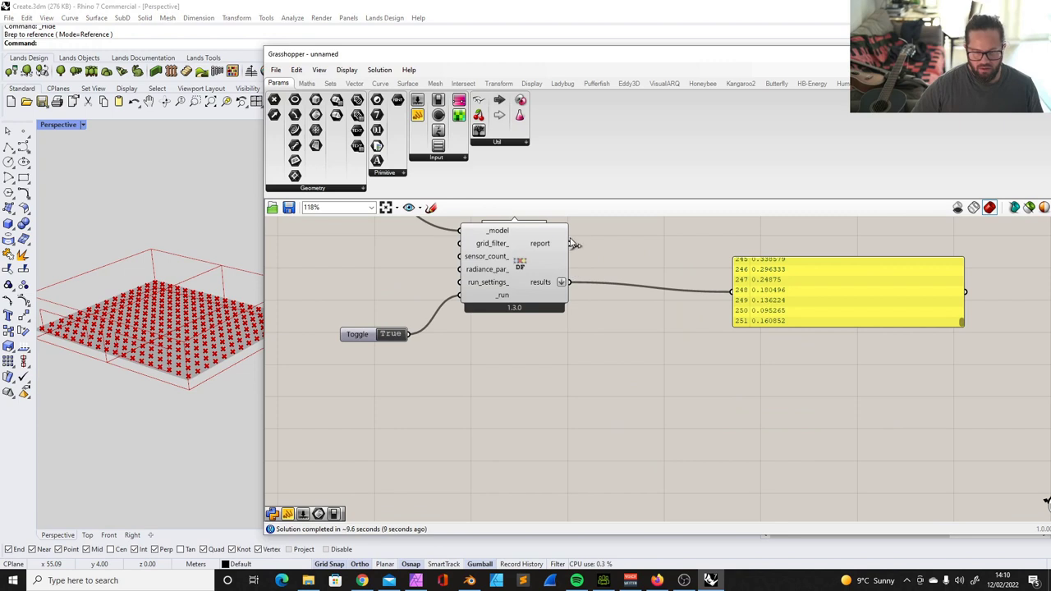
Step: Add a Data parameter, wire it between the results output of HB Daylight Factor and the panel, and flatten it
double_click(659, 424)
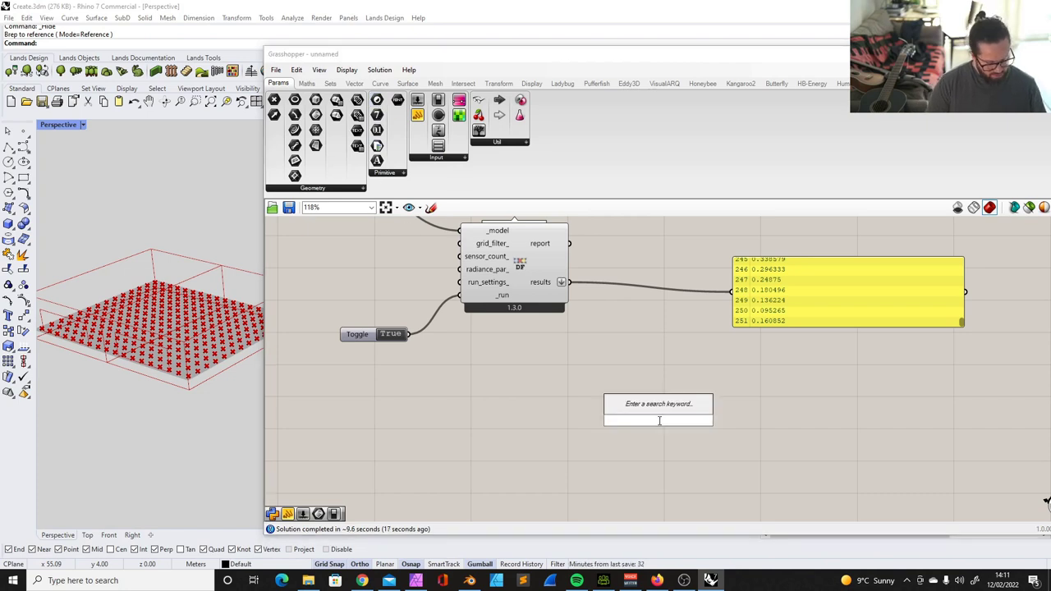
text(data)
key(Return)
scroll(597, 312, down, 1)
drag(650, 406, 654, 329)
drag(578, 292, 732, 297)
click(730, 298)
drag(672, 332, 652, 282)
drag(646, 289, 646, 298)
click(598, 306)
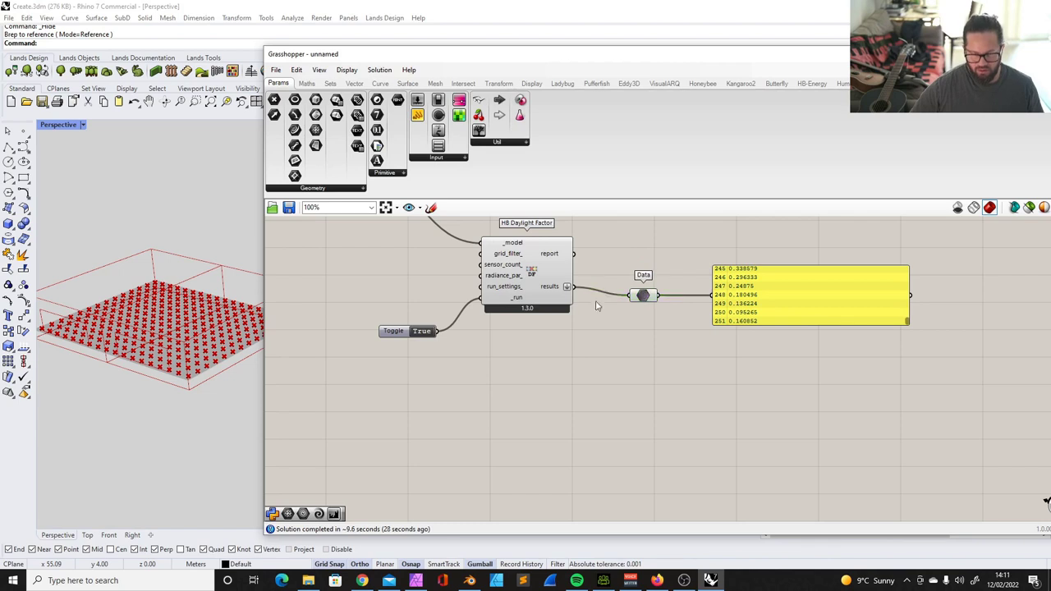
right_click(645, 298)
click(706, 393)
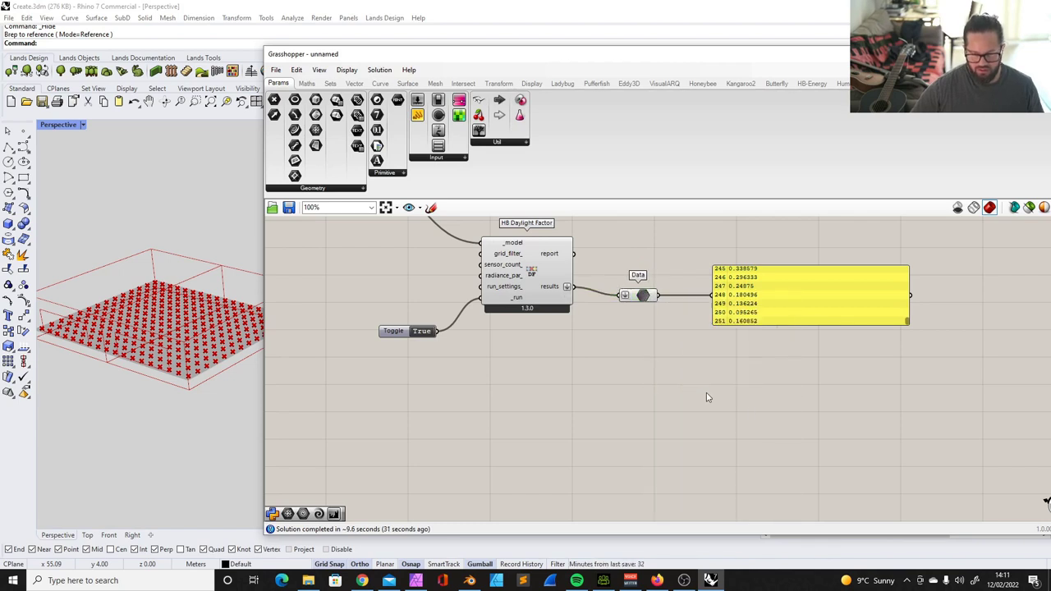
Step: Turn off flattening on the results output of HB Daylight Factor
right_click(566, 288)
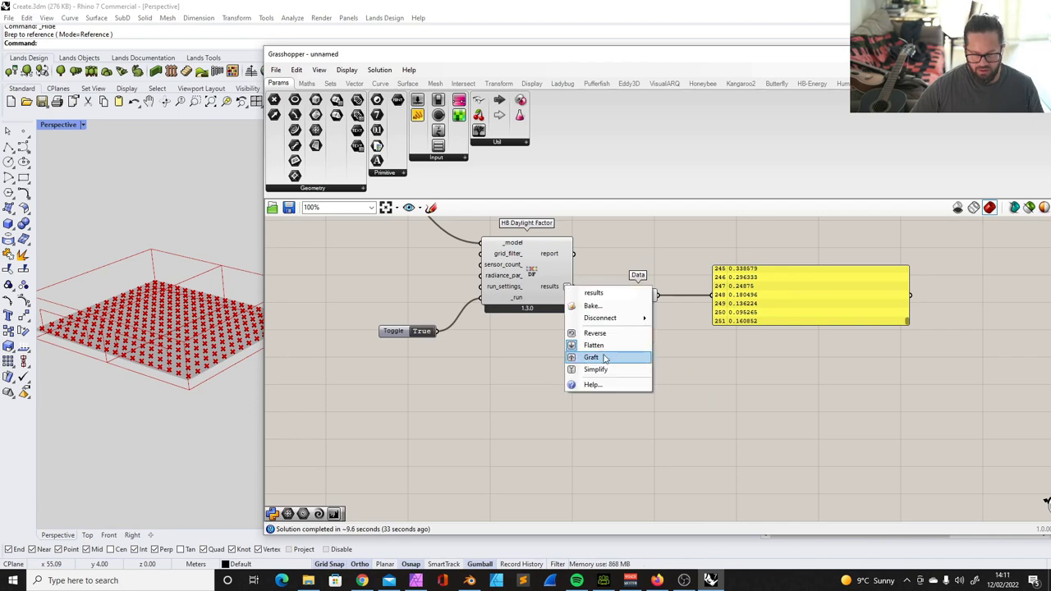
click(604, 349)
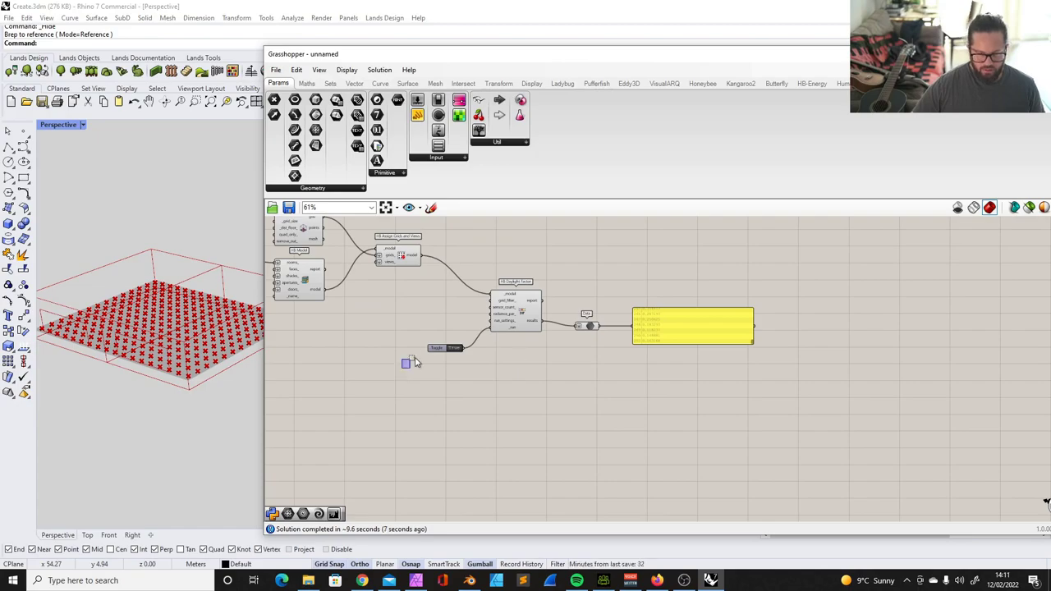
Step: Shift the sensor grid, model, grid assignment and daylight factor components further downstream of HB Add Subface to free up canvas space
drag(414, 361, 837, 267)
scroll(699, 294, down, 2)
scroll(699, 294, up, 3)
drag(475, 334, 633, 282)
scroll(634, 283, down, 4)
scroll(476, 275, up, 3)
drag(539, 308, 689, 301)
drag(372, 249, 375, 253)
scroll(641, 298, down, 1)
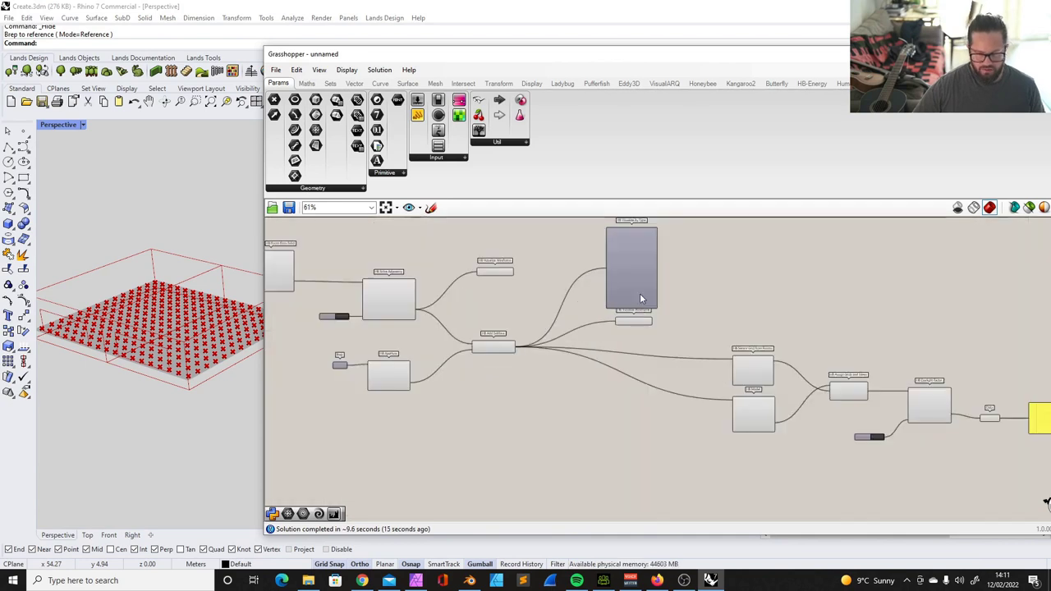
scroll(640, 296, up, 1)
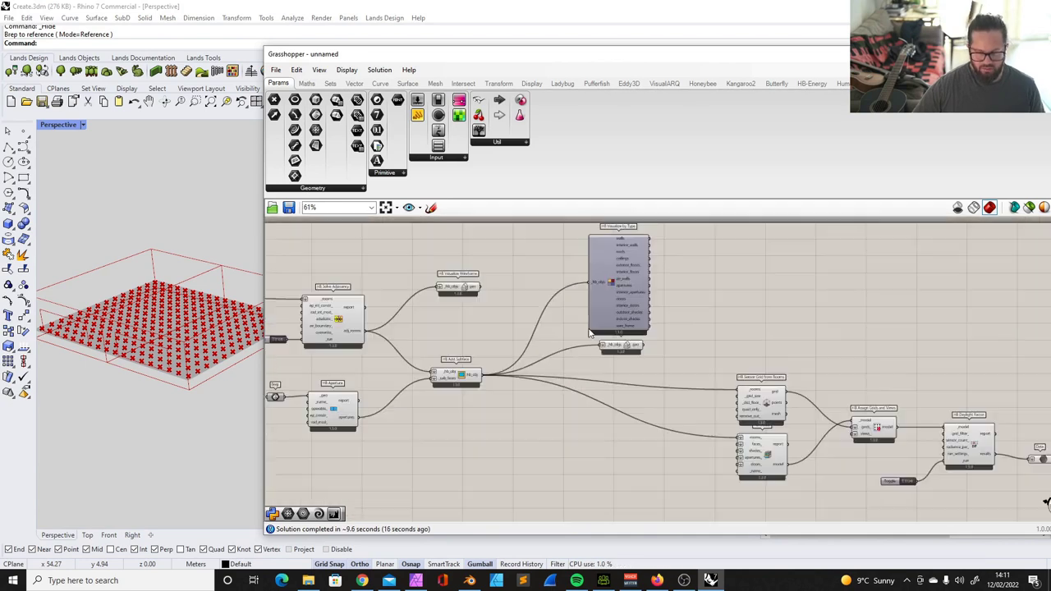
Step: Line up HB Visualize by Type and its neighbouring HB Visualize Wireframe above the sensor grid component, and shift the whole downstream group together
drag(593, 378, 748, 391)
drag(619, 312, 788, 316)
scroll(788, 313, down, 4)
drag(634, 271, 990, 497)
drag(813, 421, 737, 415)
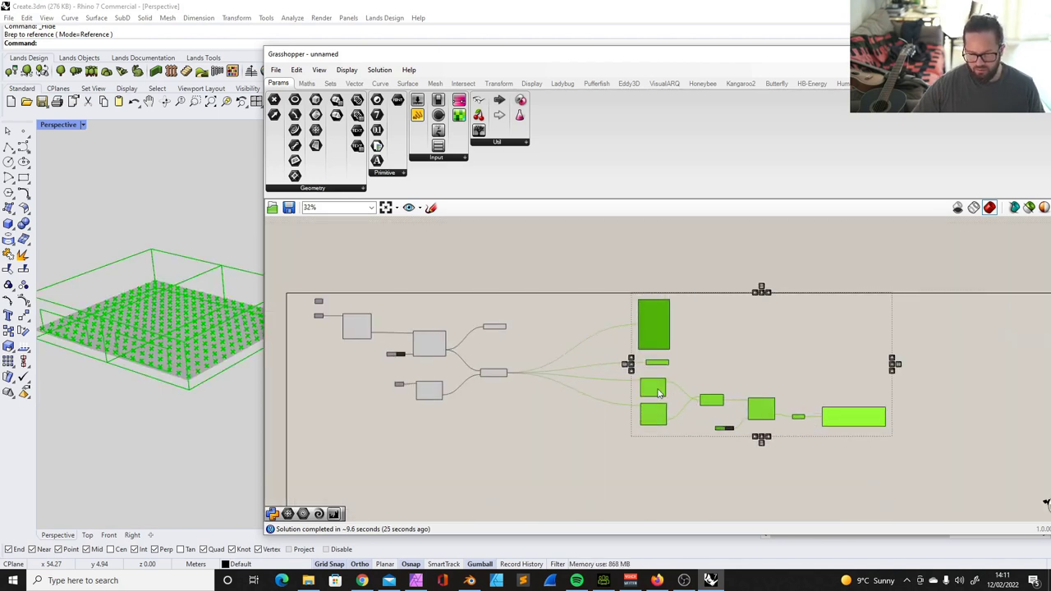
drag(659, 390, 663, 391)
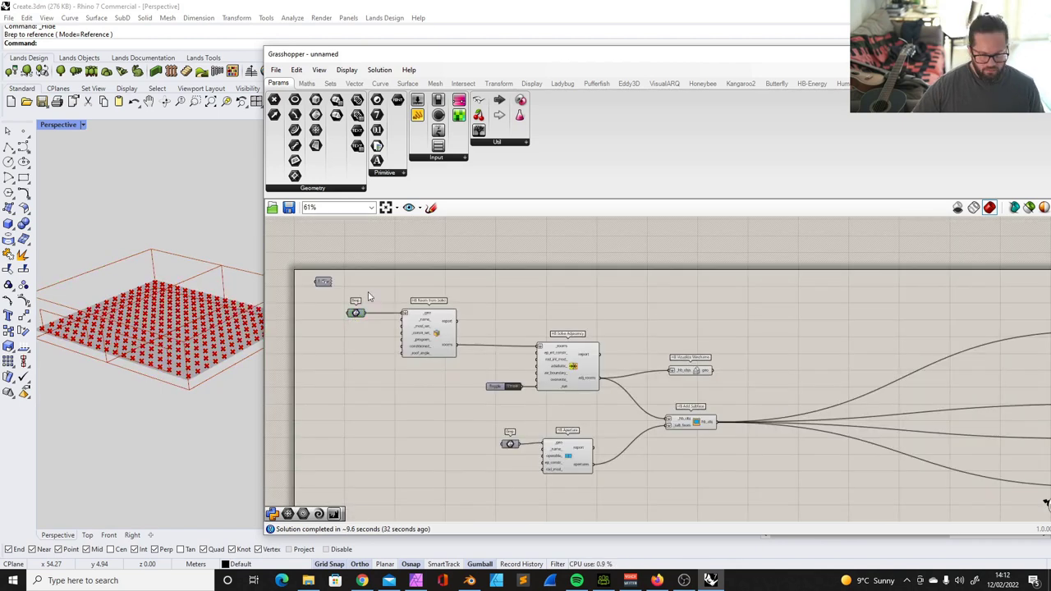
scroll(438, 321, down, 3)
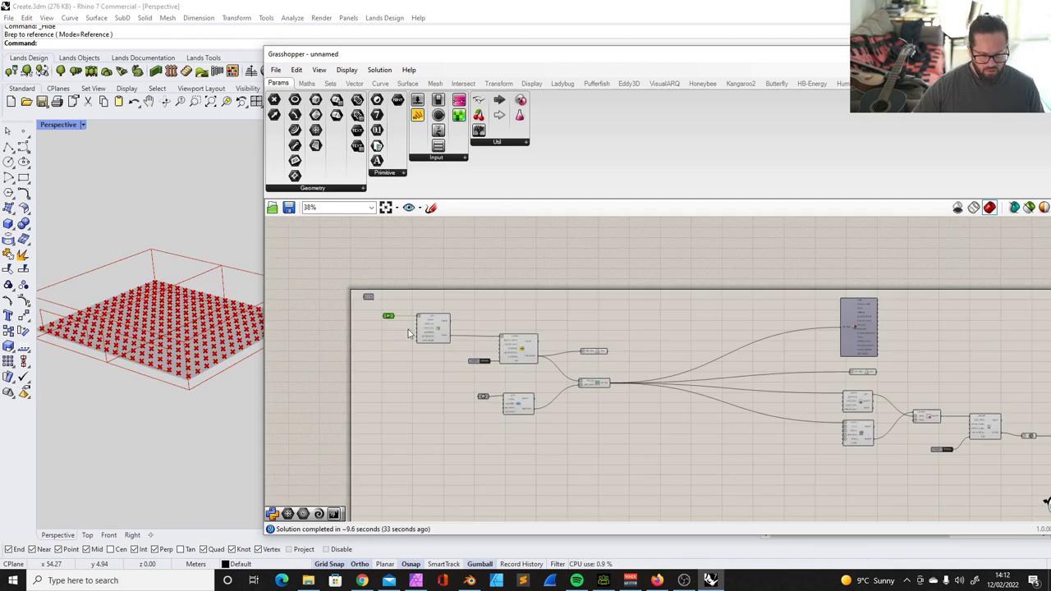
scroll(419, 325, up, 3)
click(442, 329)
click(585, 360)
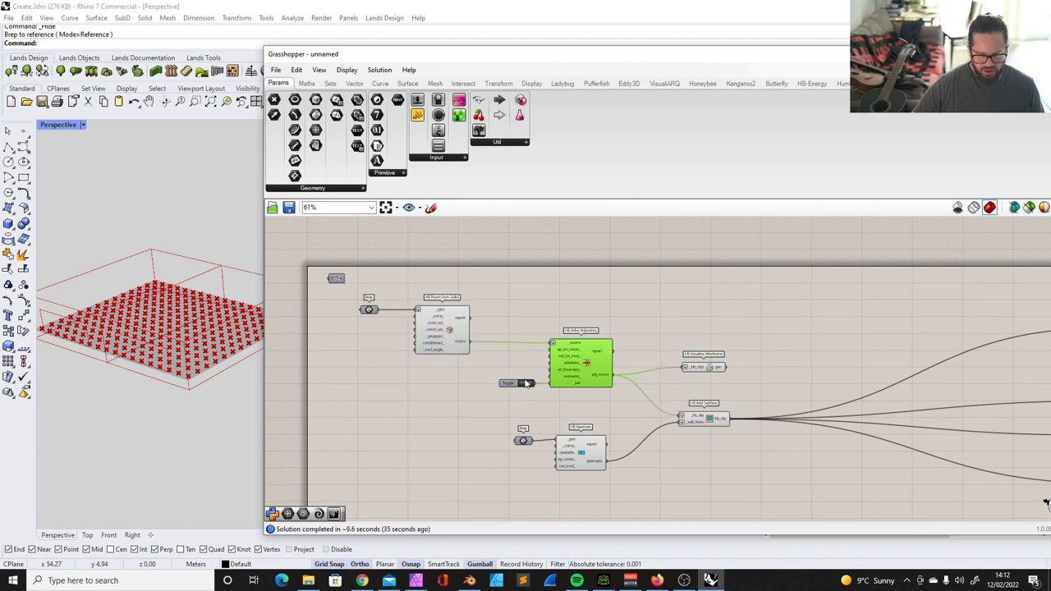
Step: Delete the HB Visualize Wireframe component fed by the adj_rooms output of HB Solve Adjacency
right_drag(589, 336, 529, 289)
click(645, 316)
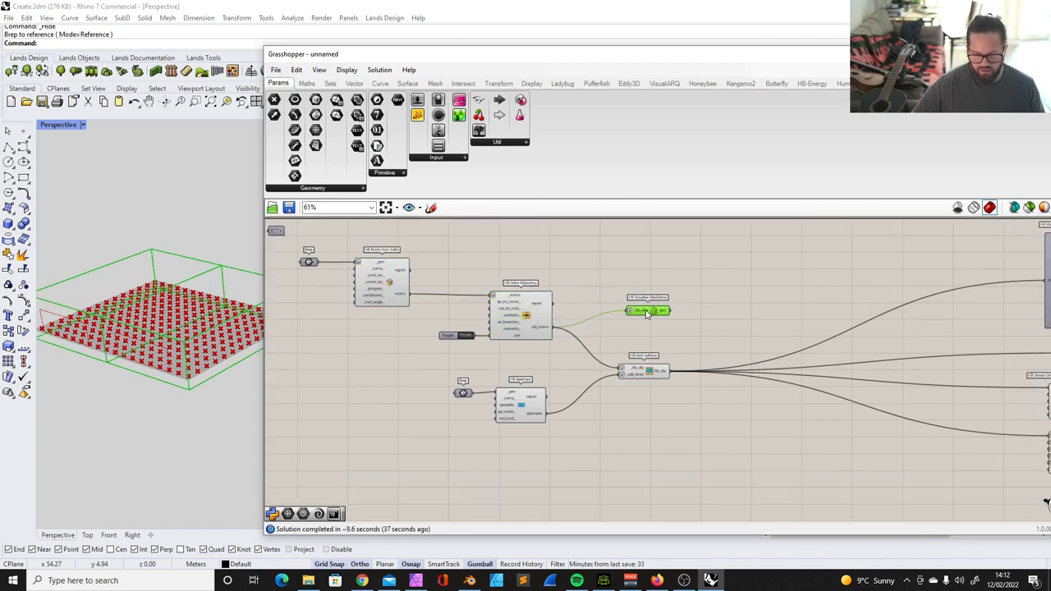
drag(645, 316, 691, 294)
scroll(722, 317, down, 3)
click(723, 316)
scroll(723, 316, up, 4)
right_drag(622, 289, 426, 298)
click(426, 298)
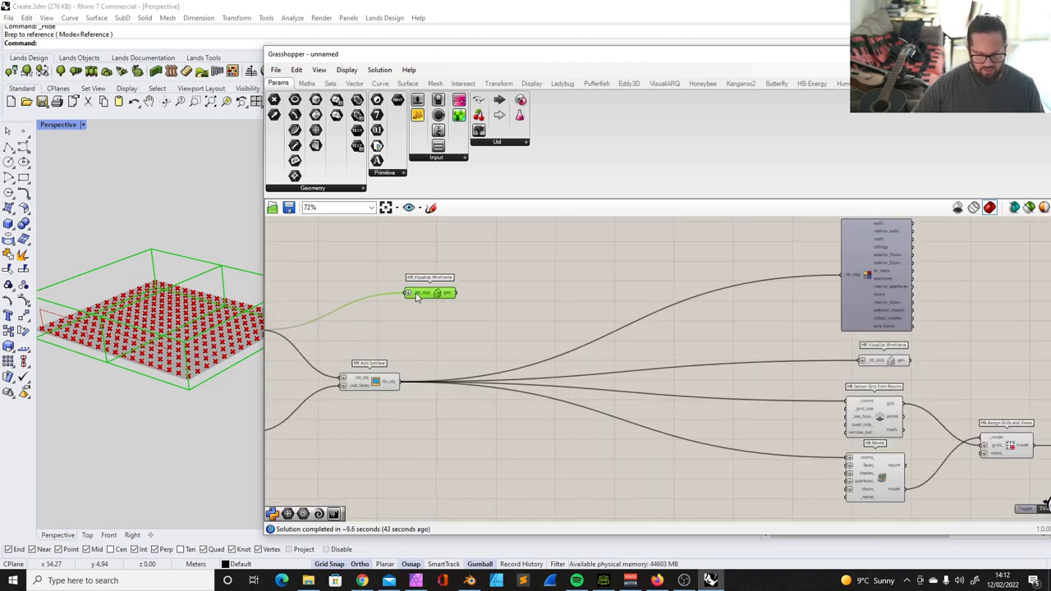
key(Delete)
Step: Tidy the aperture branch by moving HB Add Subface closer and placing HB Aperture with its Brep parameter just under HB Solve Adjacency
mouse_move(647, 348)
mouse_down()
mouse_move(626, 332)
mouse_move(630, 344)
mouse_up()
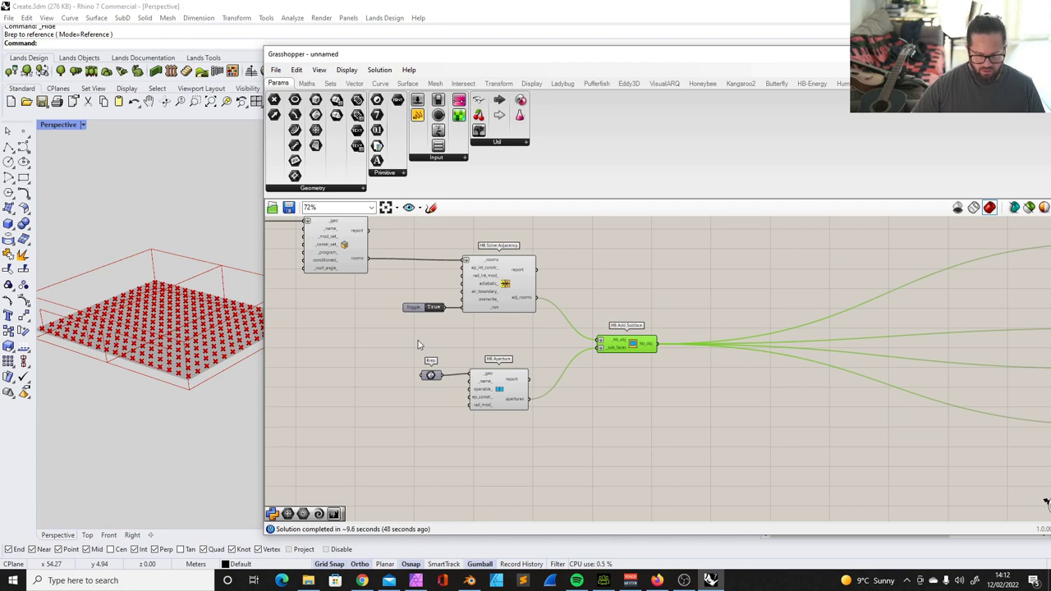
drag(418, 342, 553, 436)
drag(432, 383, 438, 356)
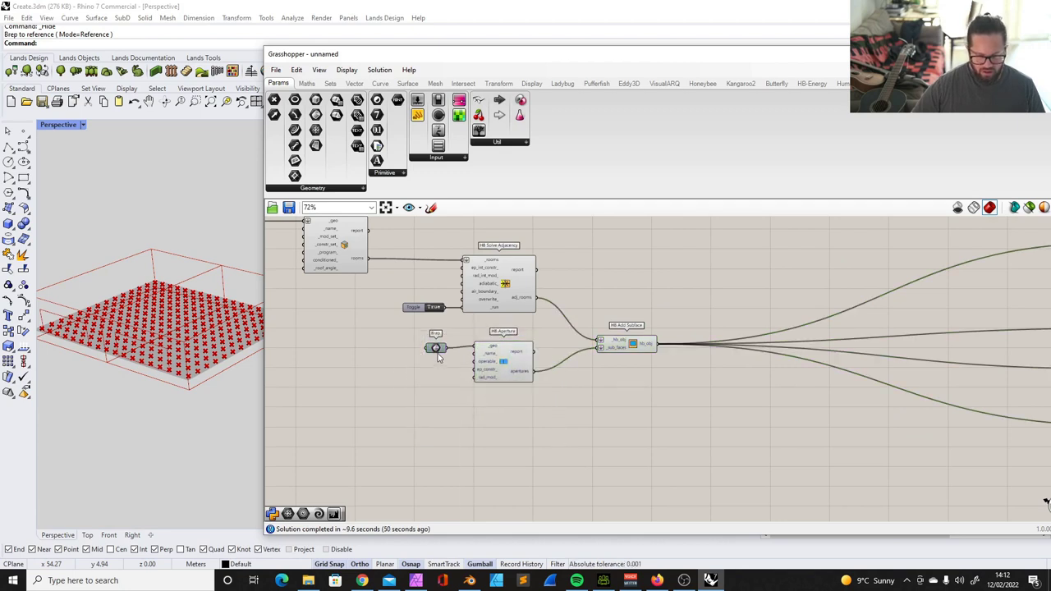
scroll(444, 345, down, 3)
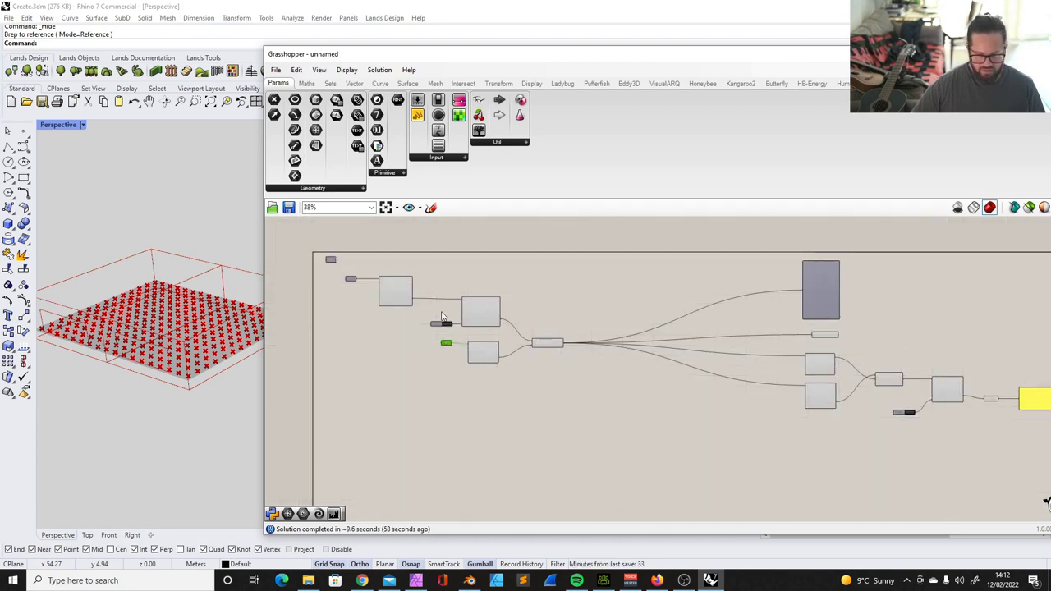
scroll(460, 336, up, 5)
scroll(460, 337, down, 3)
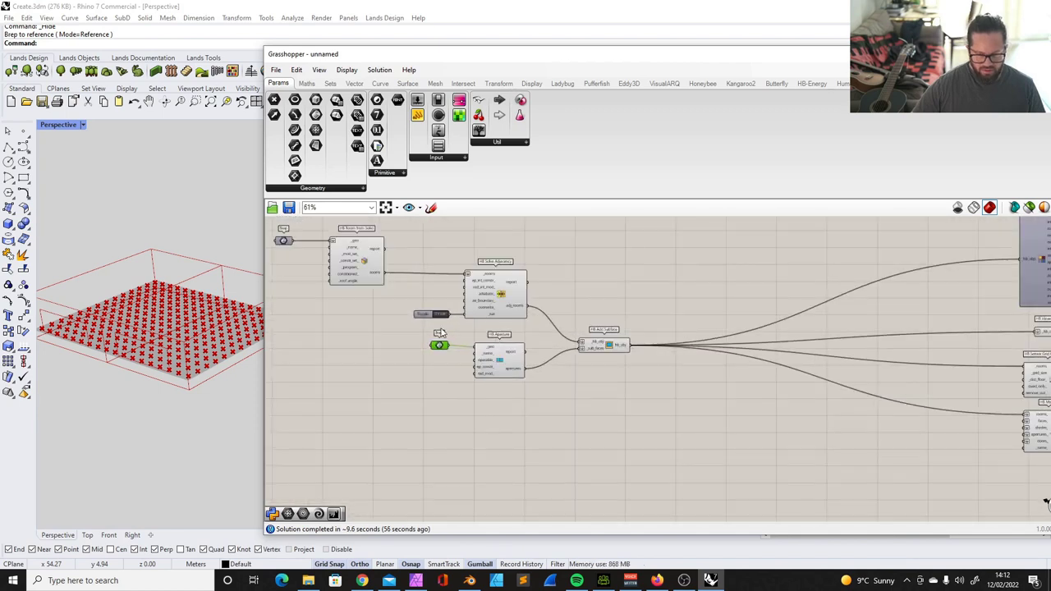
drag(415, 338, 564, 403)
scroll(476, 337, up, 3)
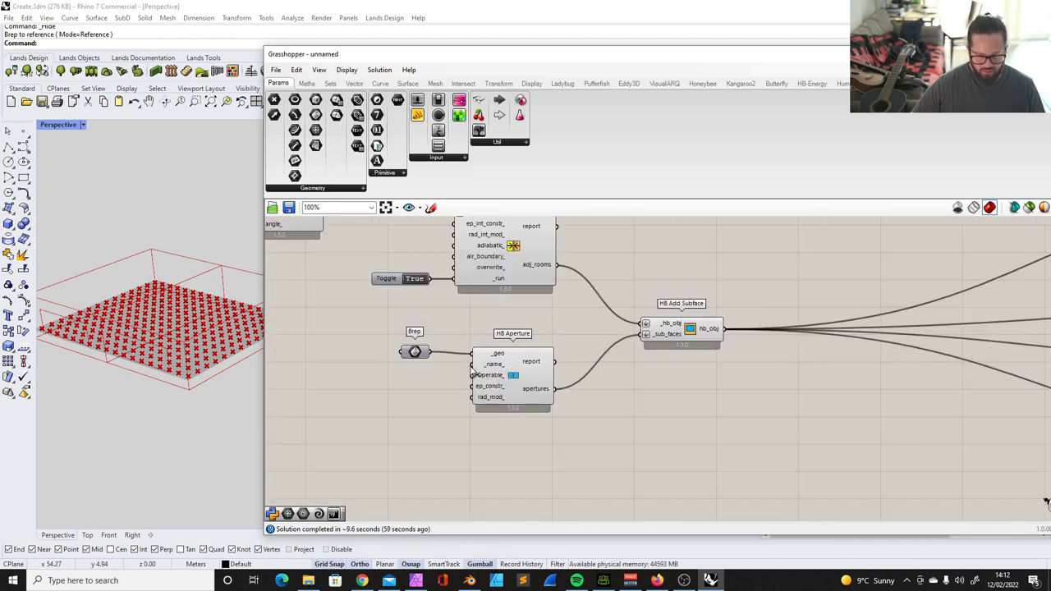
drag(422, 354, 438, 361)
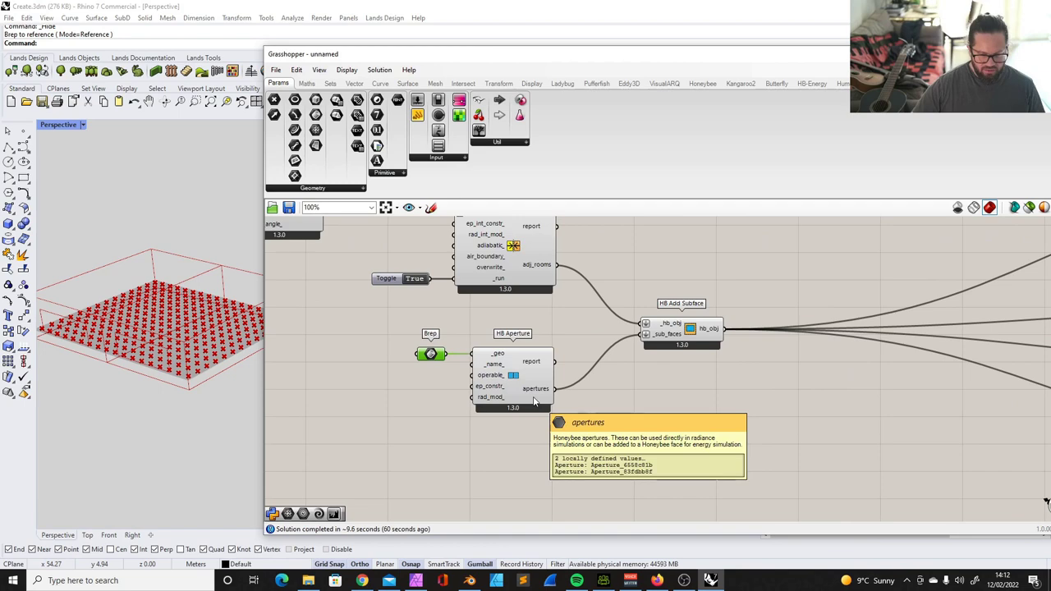
Step: Examine the available Honeybee Radiance modifier components, including HB Search Modifier Sets
scroll(421, 288, down, 4)
scroll(421, 288, down, 3)
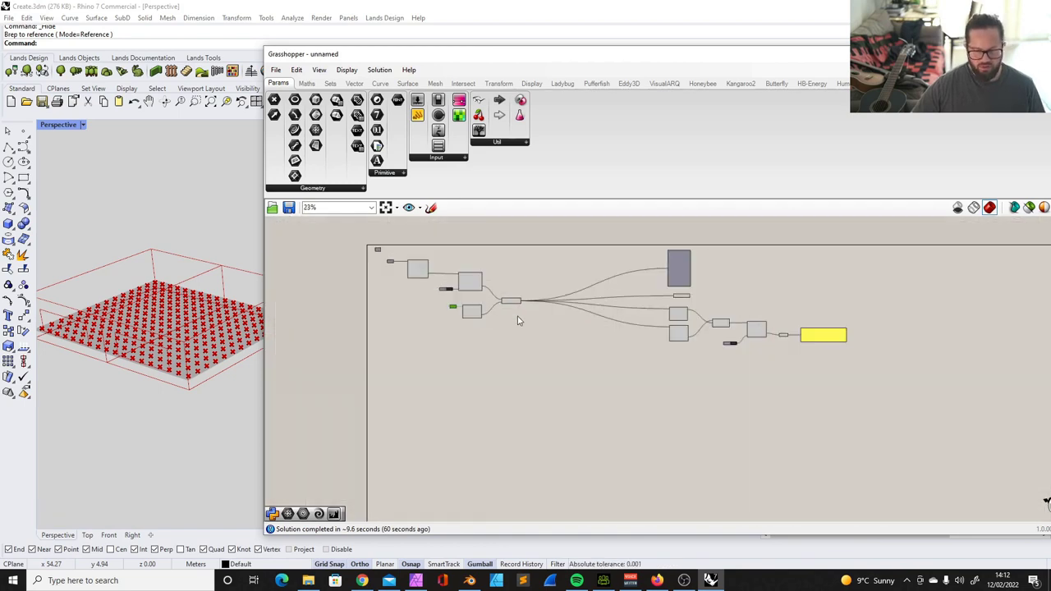
click(702, 83)
click(439, 188)
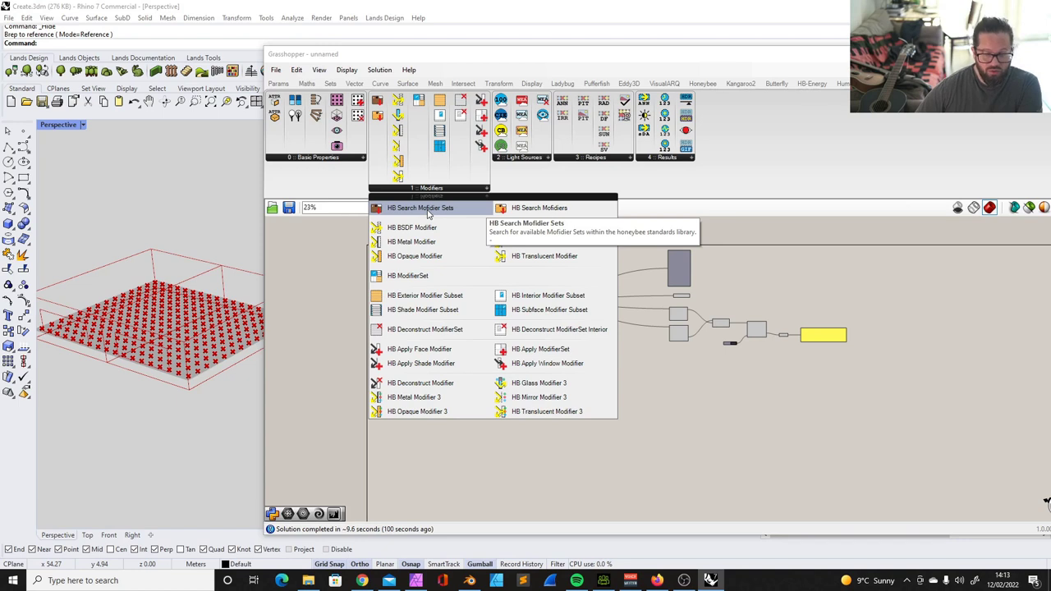
scroll(699, 403, up, 5)
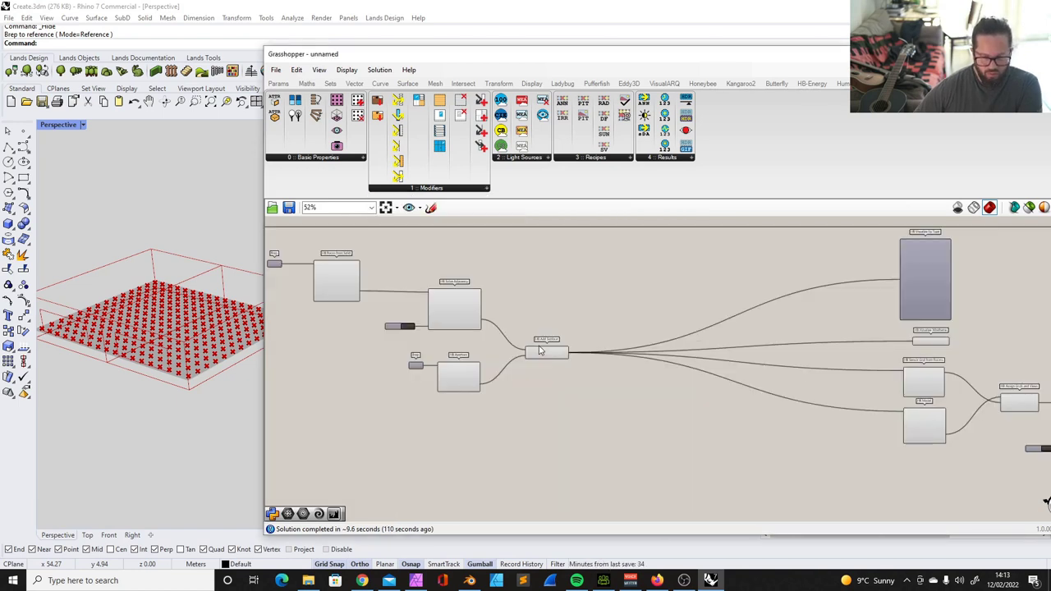
scroll(491, 323, down, 4)
scroll(524, 312, up, 3)
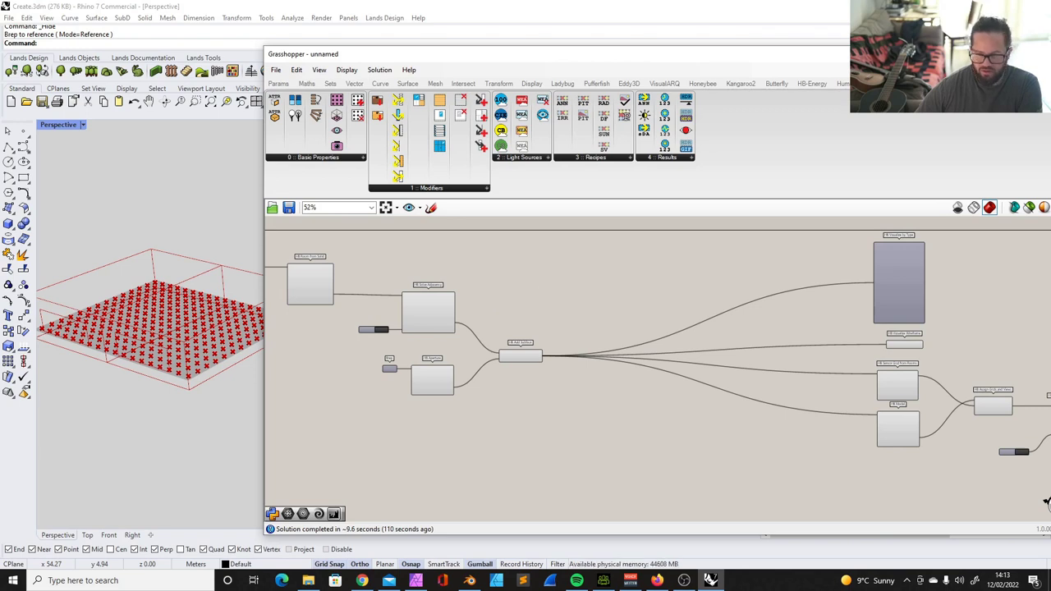
Step: Add HB Rooms by Attribute and HB Faces by Attribute to the canvas above HB Add Subface, with the faces component uppermost
drag(822, 53, 711, 49)
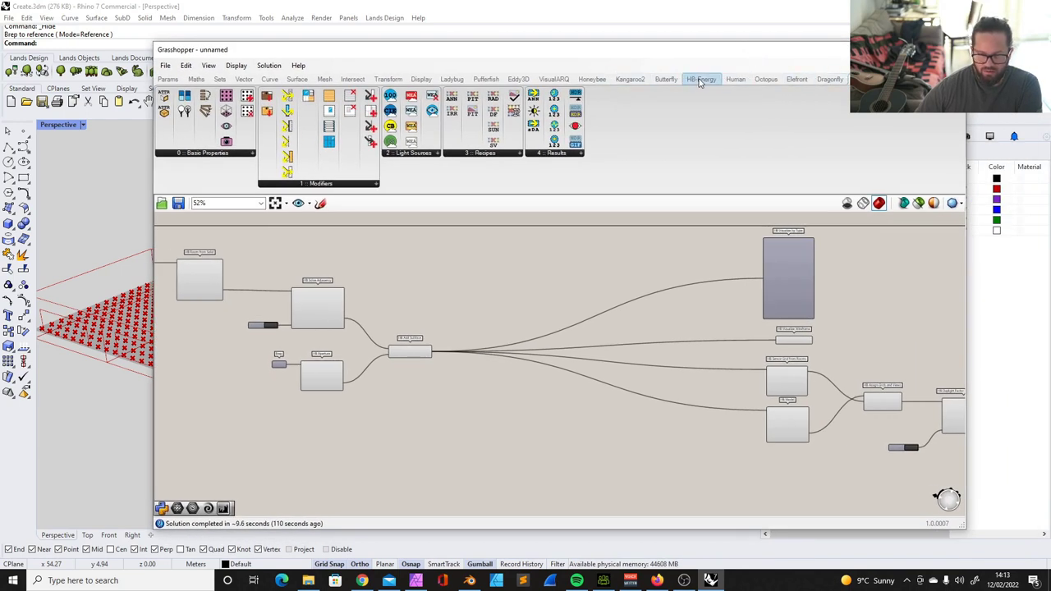
click(593, 78)
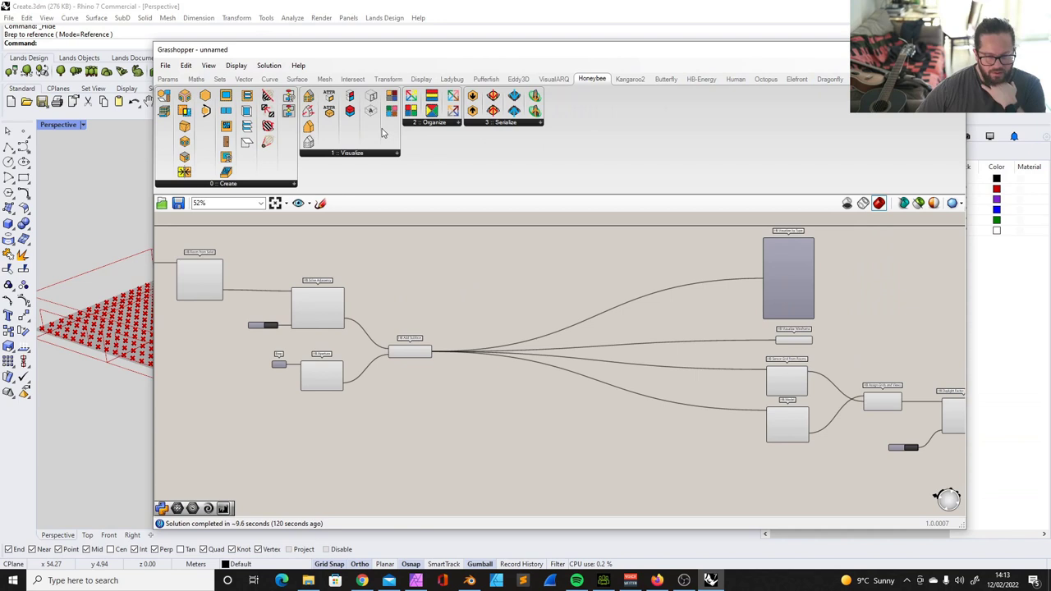
click(430, 122)
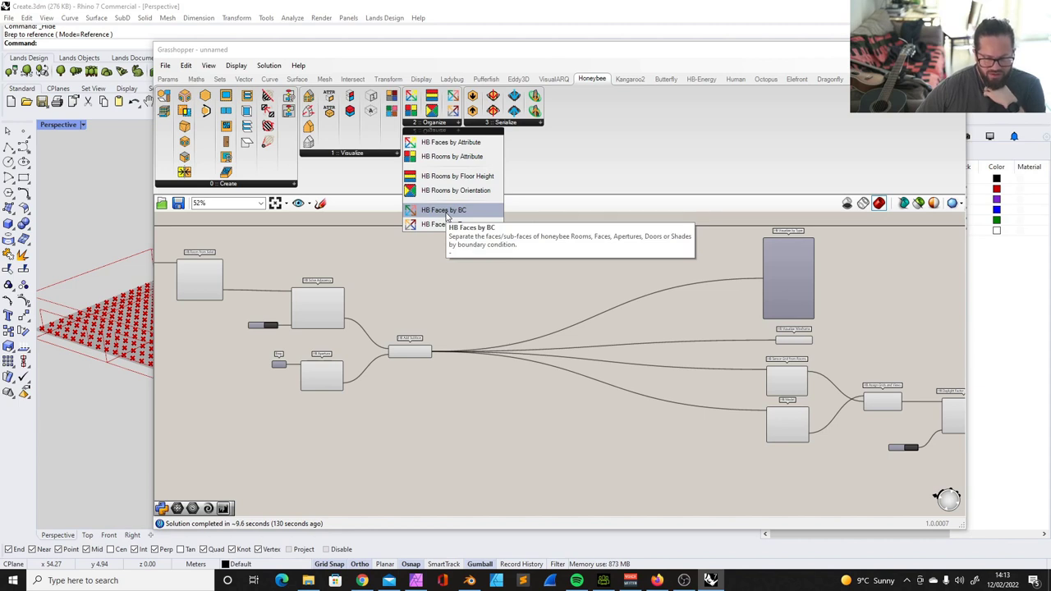
click(443, 157)
click(484, 283)
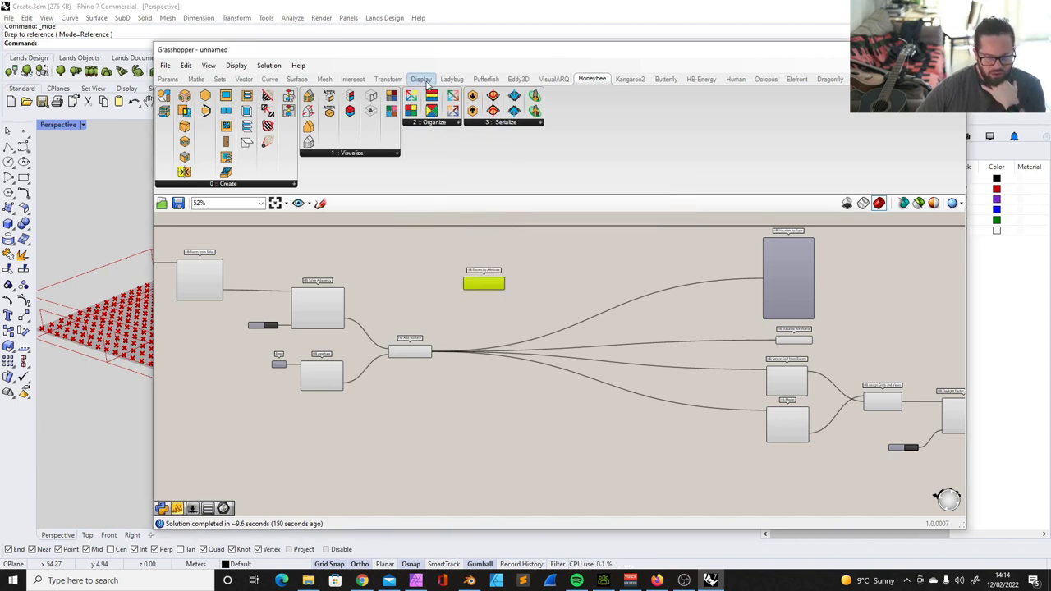
click(436, 123)
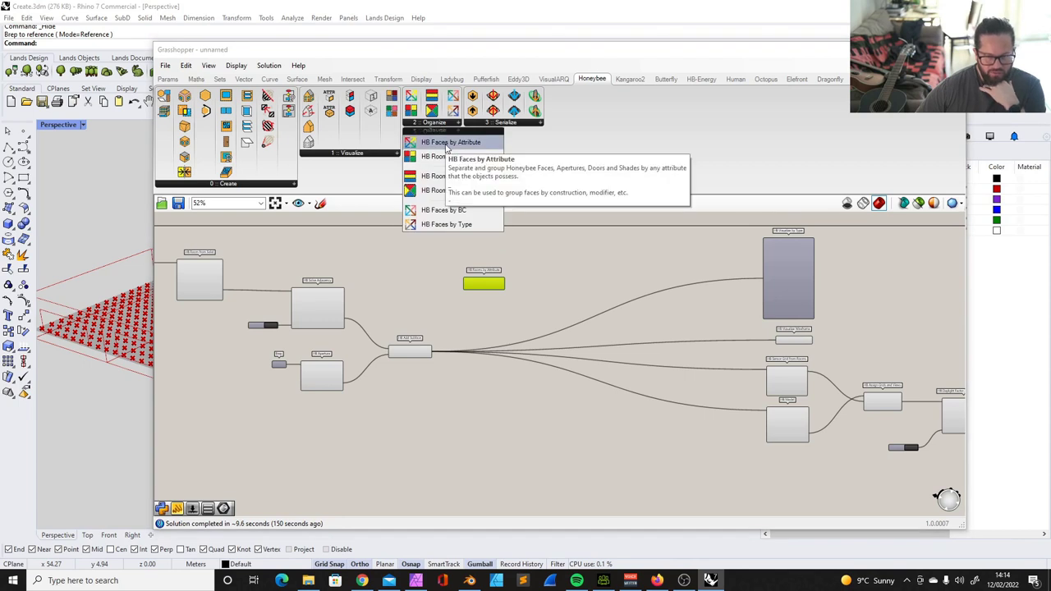
click(444, 142)
click(485, 251)
scroll(402, 251, up, 3)
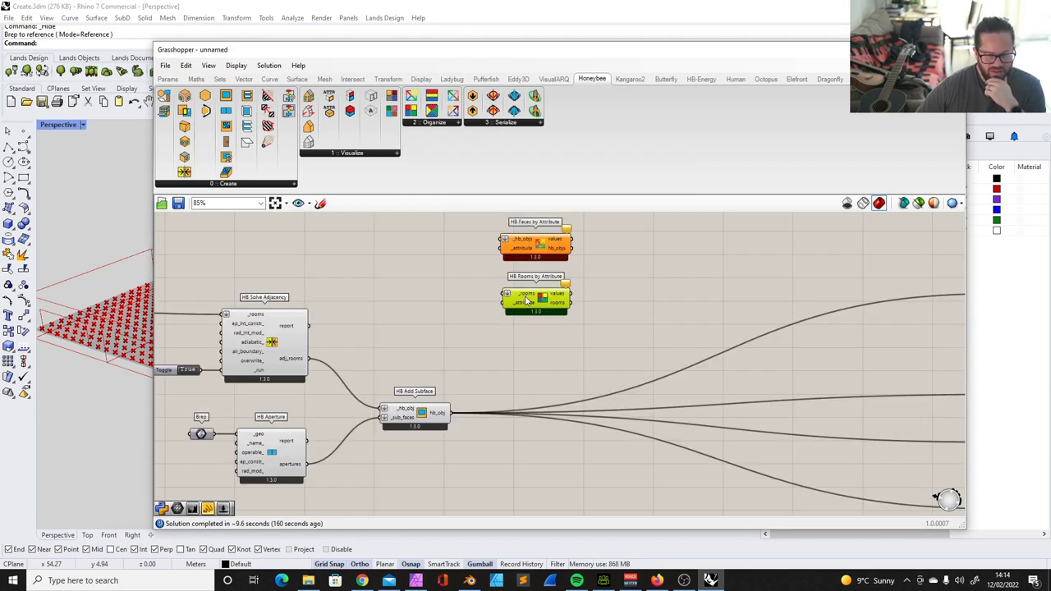
mouse_move(528, 299)
mouse_down()
mouse_move(553, 316)
mouse_move(535, 315)
mouse_up()
Step: Inspect the rooms carried by the adj_rooms output of HB Solve Adjacency and the hb_obj output of HB Add Subface
scroll(435, 415, down, 3)
scroll(336, 317, up, 3)
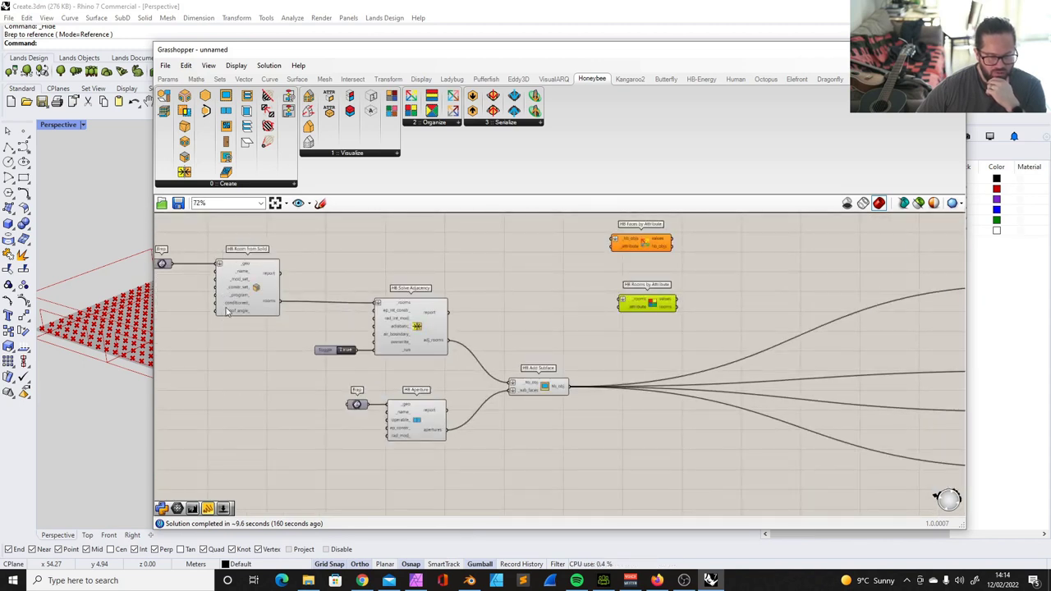
click(251, 304)
click(410, 335)
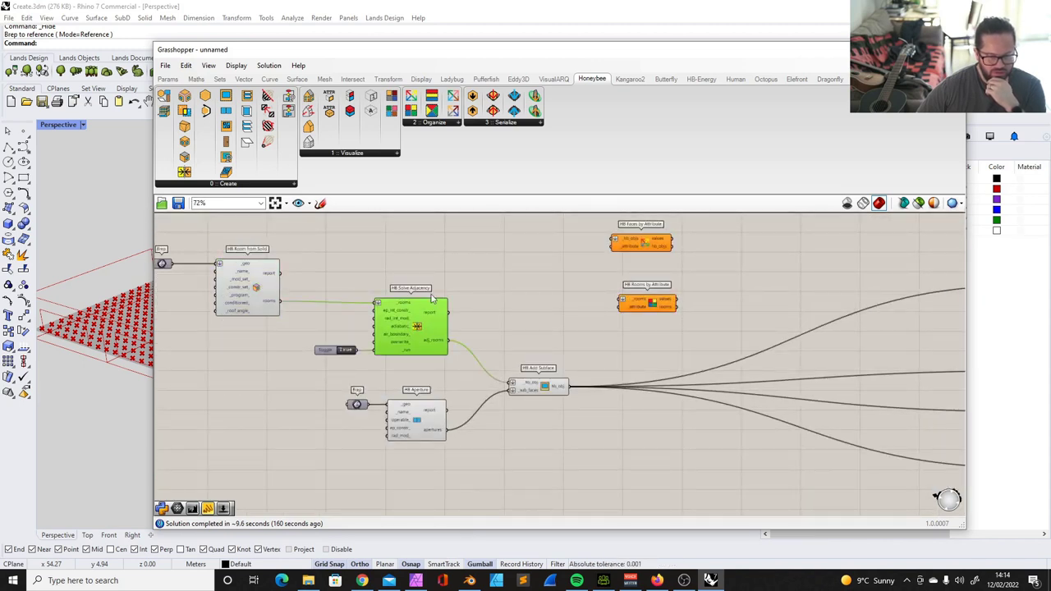
mouse_move(440, 343)
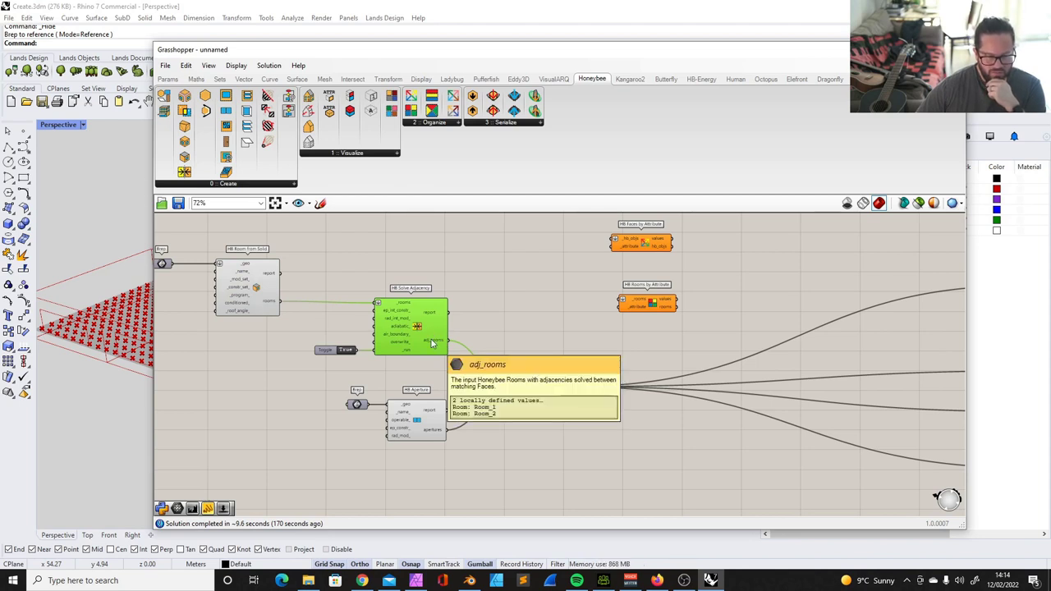
scroll(535, 375, up, 3)
click(538, 375)
mouse_move(540, 376)
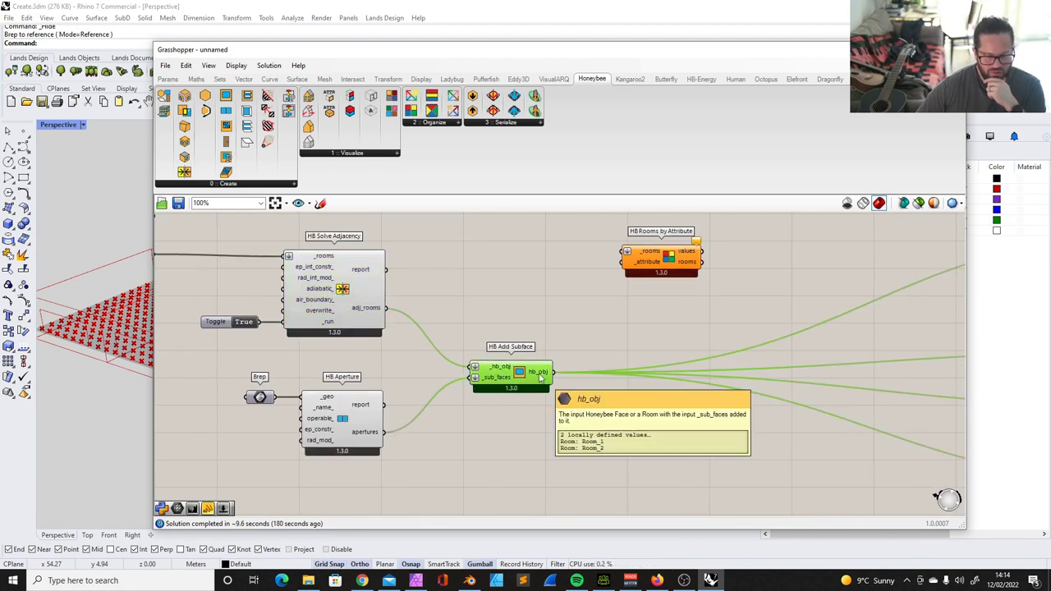
Step: Connect the hb_obj output of HB Add Subface to the _rooms input of HB Rooms by Attribute and nudge that component up
right_drag(584, 367, 526, 412)
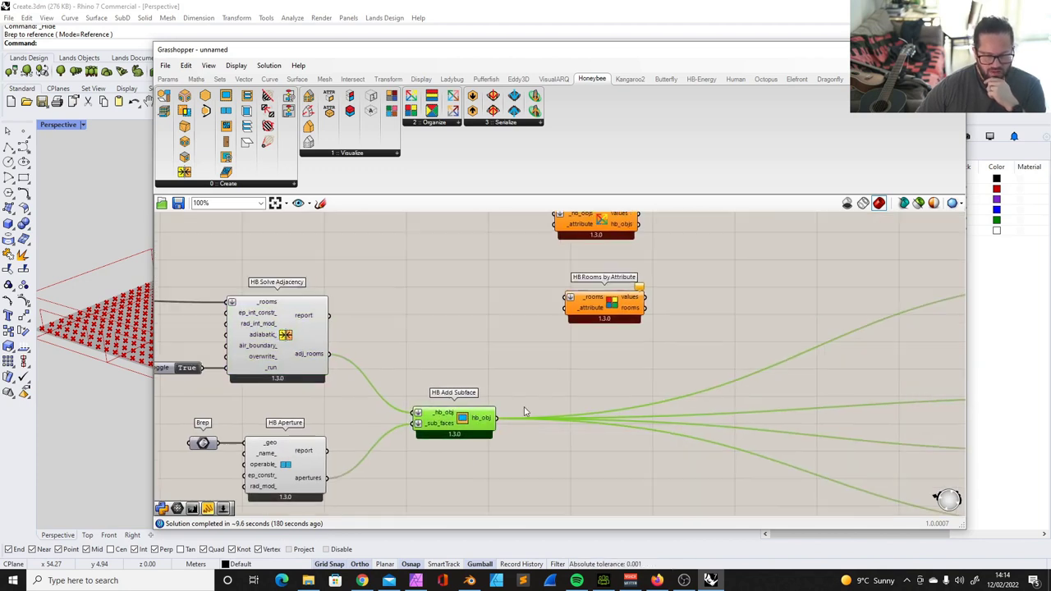
drag(499, 419, 566, 298)
right_drag(600, 347, 538, 350)
drag(527, 305, 530, 284)
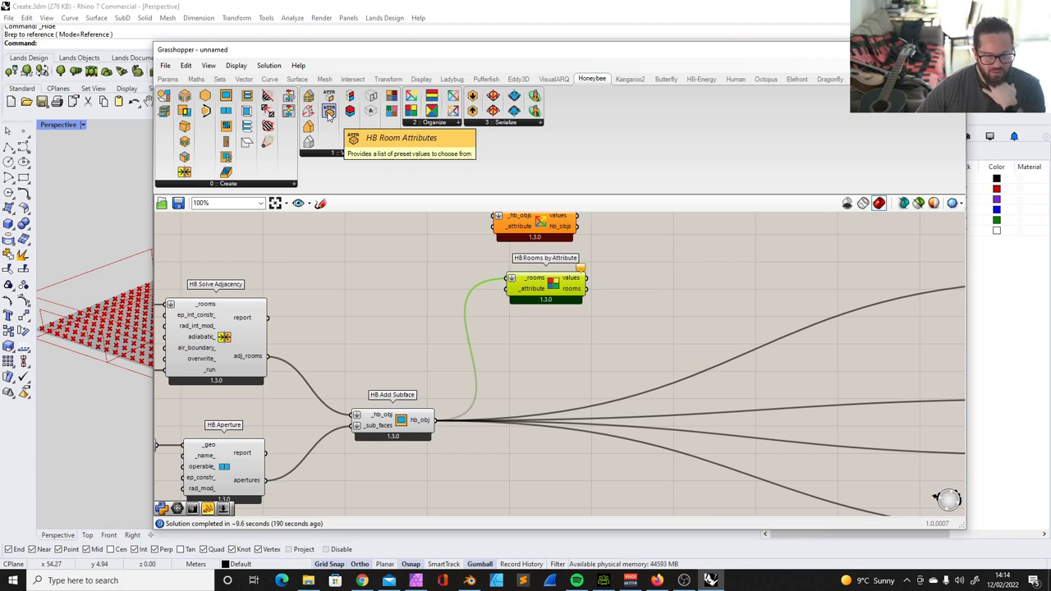
Step: Add an HB Room Attributes list beside HB Rooms by Attribute and choose Display Name as its attribute
drag(328, 115, 428, 317)
scroll(428, 309, up, 3)
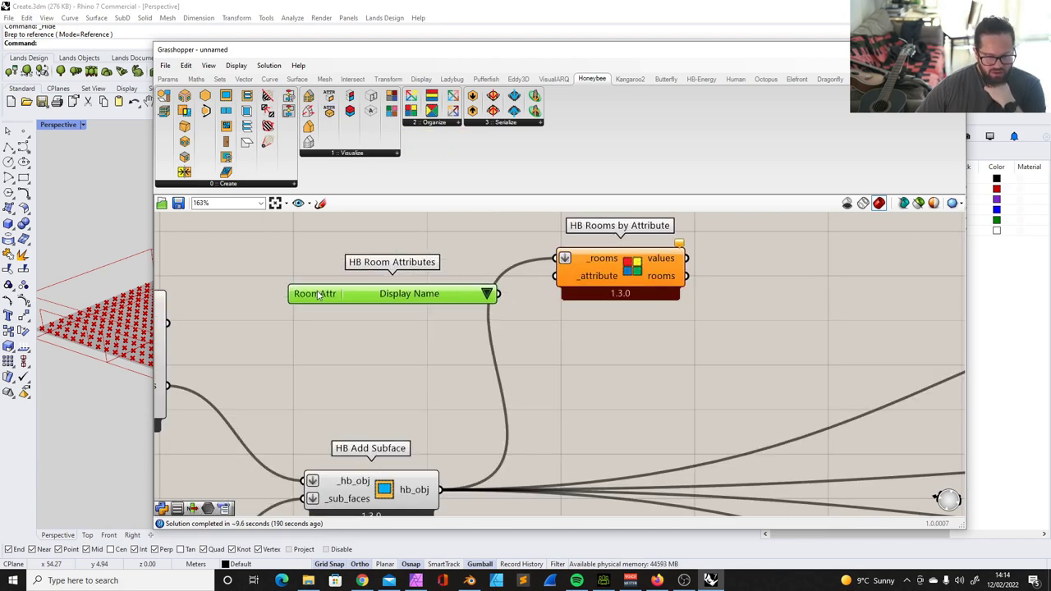
drag(364, 366, 323, 278)
click(449, 268)
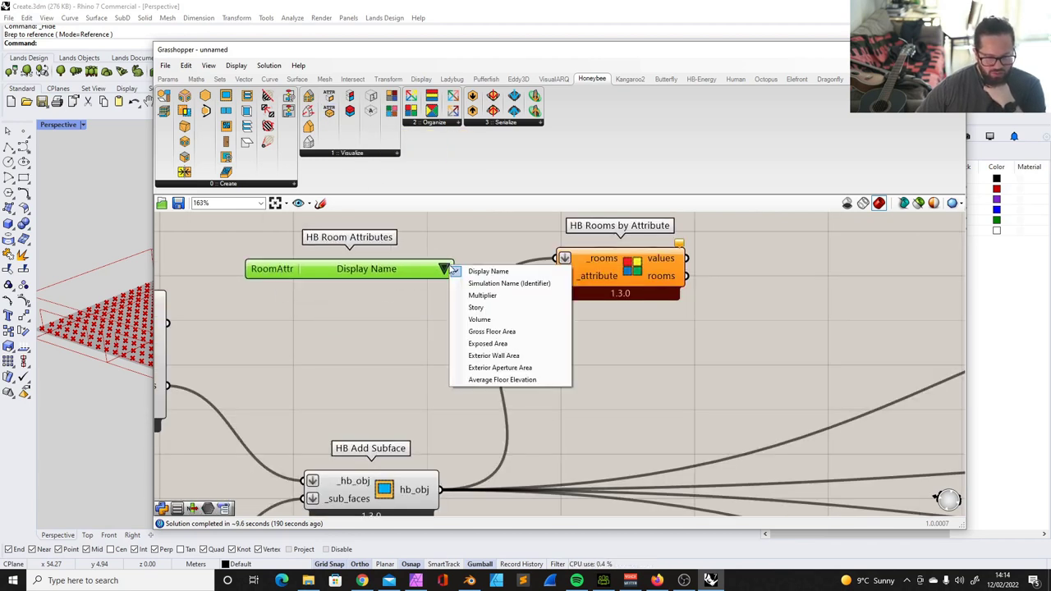
click(454, 270)
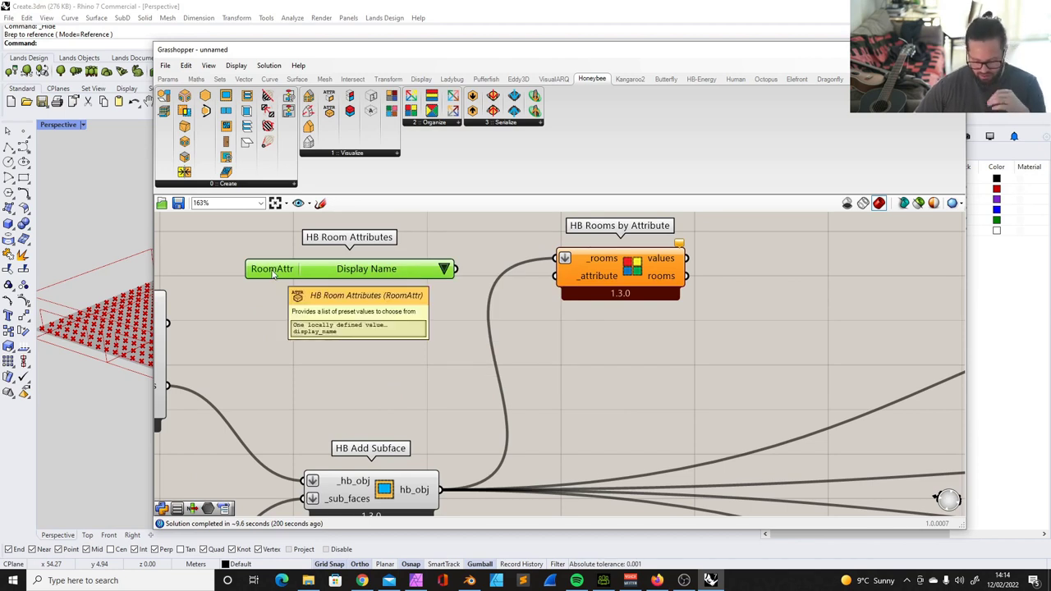
Step: Replace the HB Room Attributes list with an HB Room Radiance Attributes list set to Modifier Set, connected to HB Rooms by Attribute's _attribute input
key(Delete)
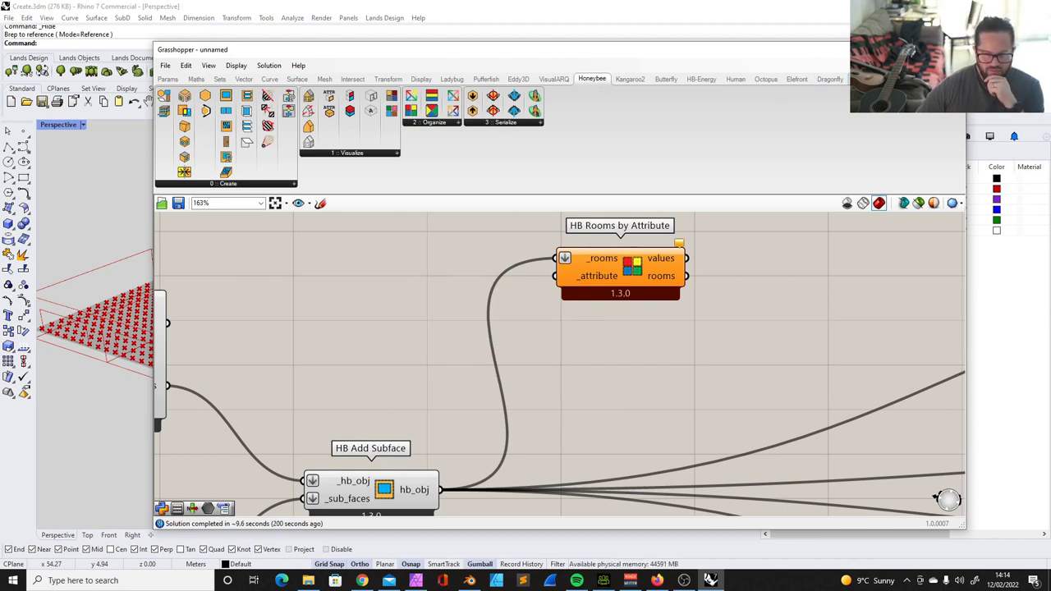
click(871, 80)
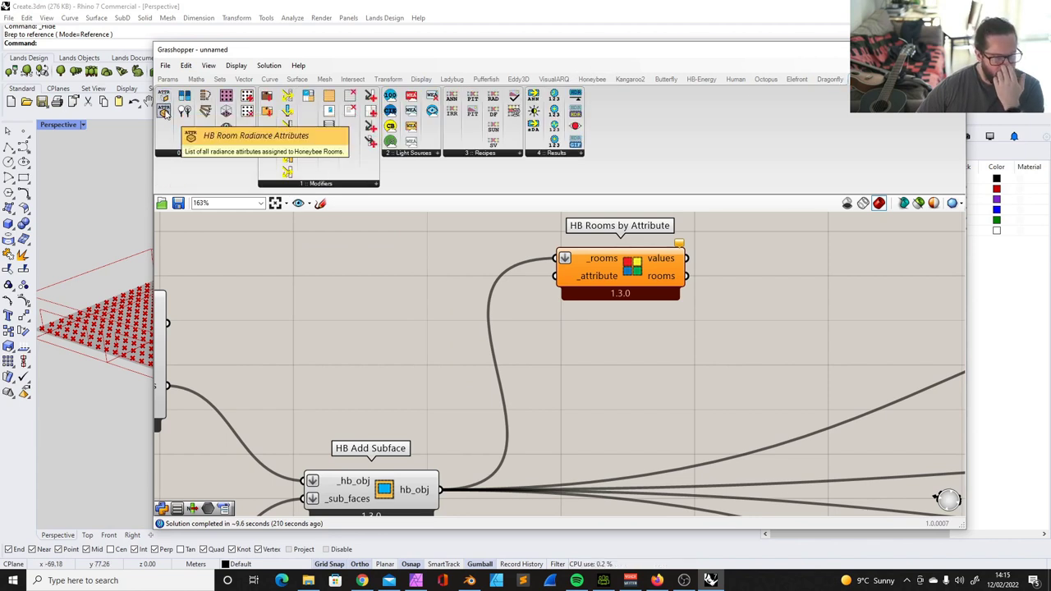
drag(163, 113, 377, 279)
drag(449, 277, 561, 281)
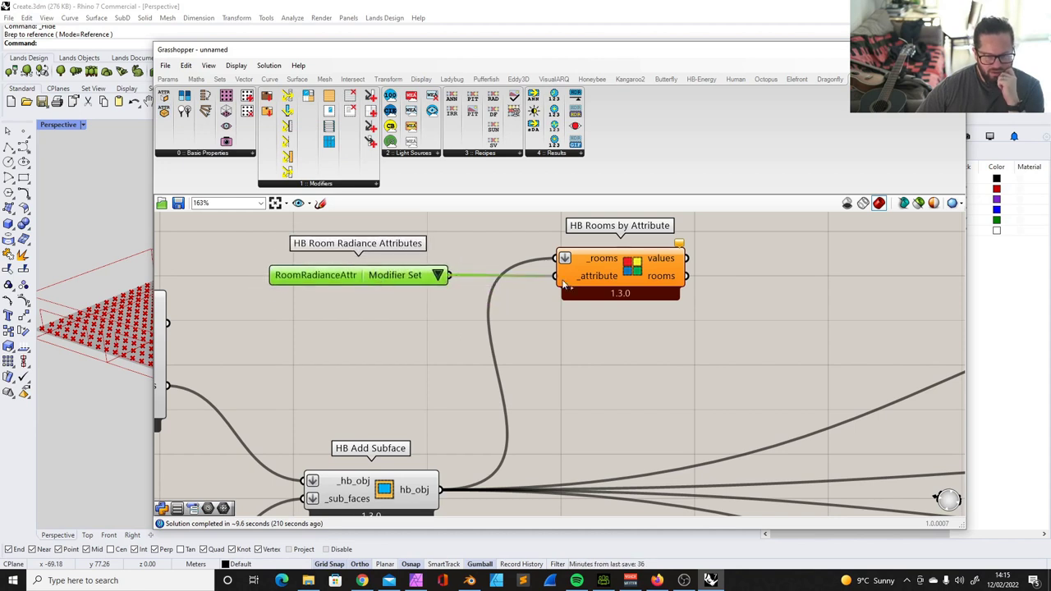
scroll(471, 281, down, 2)
scroll(526, 284, up, 2)
drag(345, 273, 346, 280)
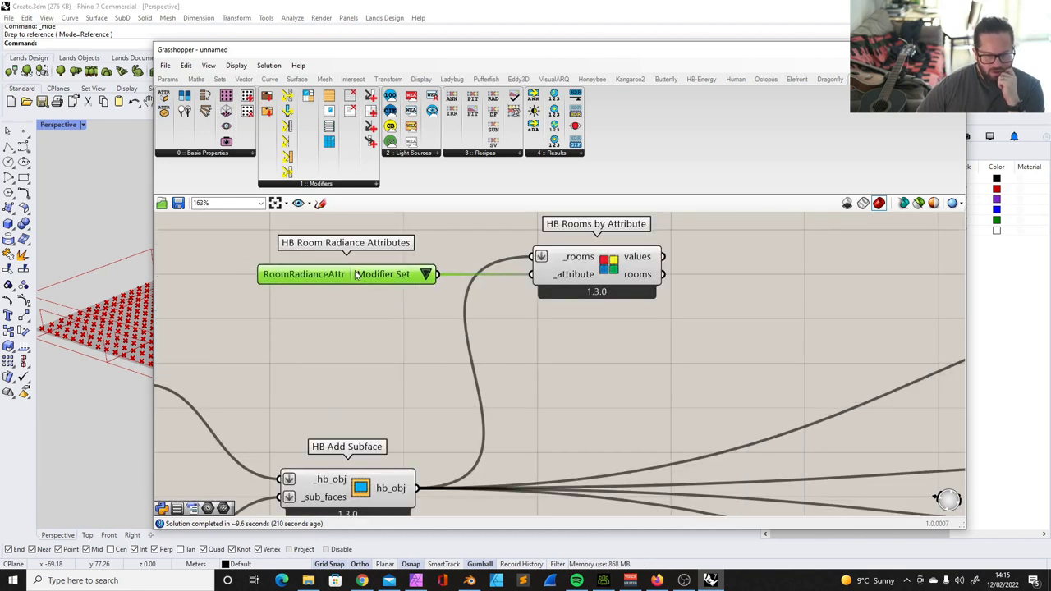
Step: Add a panel beside HB Rooms by Attribute and connect the component's values output to it
scroll(400, 276, down, 3)
scroll(553, 266, up, 2)
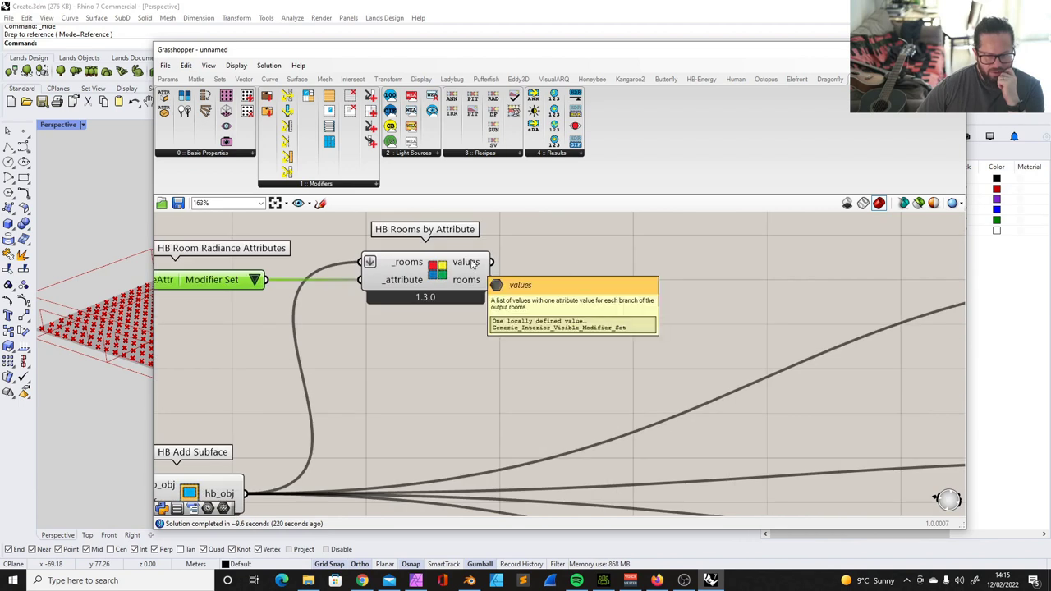
click(168, 79)
click(307, 111)
click(703, 288)
drag(491, 262, 630, 287)
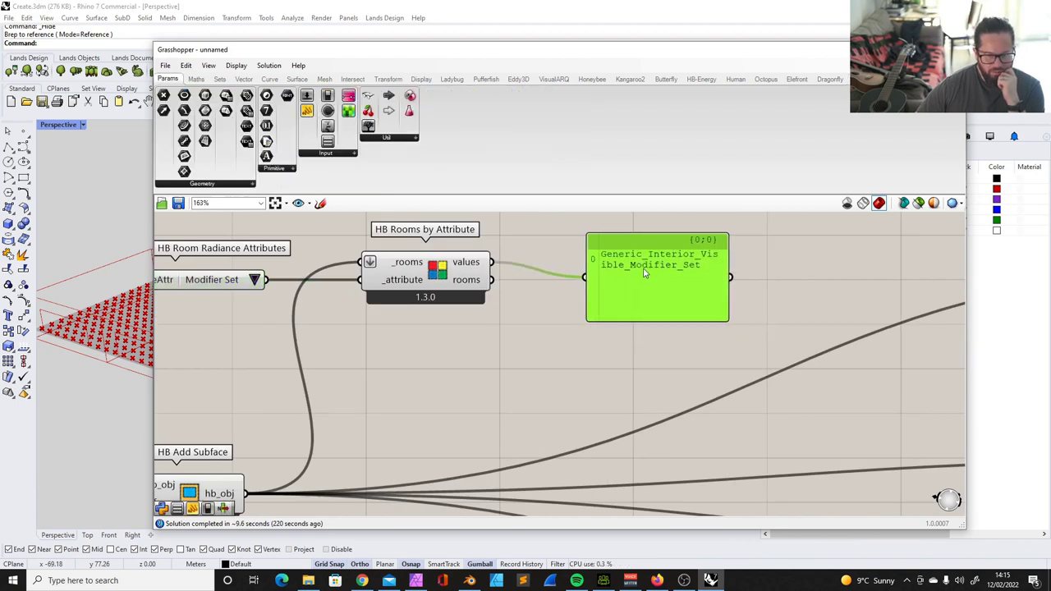
Step: Widen the room values panel and reduce its height so the modifier set name fits on one line
drag(728, 279, 864, 263)
click(595, 327)
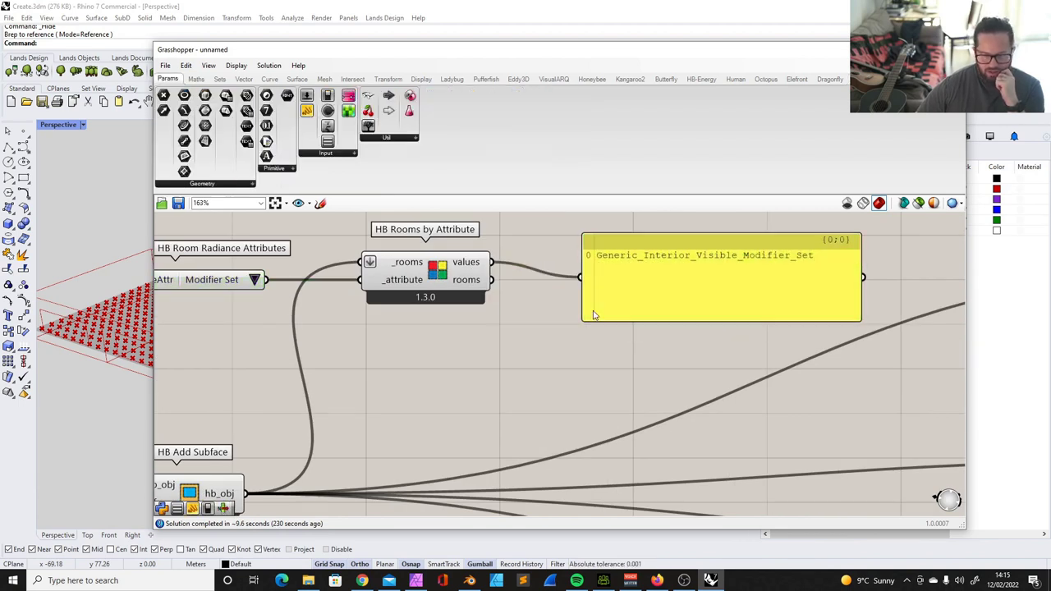
scroll(597, 314, down, 1)
scroll(764, 285, up, 2)
click(671, 300)
drag(671, 336, 674, 284)
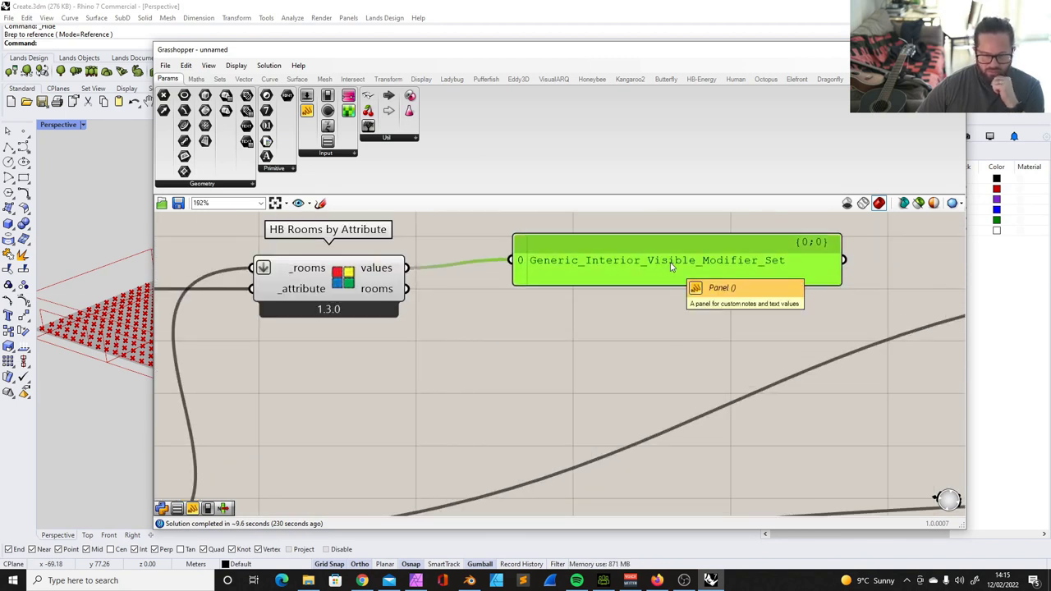
click(644, 310)
Step: Examine the _attribute input of HB Rooms by Attribute and the upstream Brep, HB Room from Solid and HB Solve Adjacency components
scroll(563, 299, down, 5)
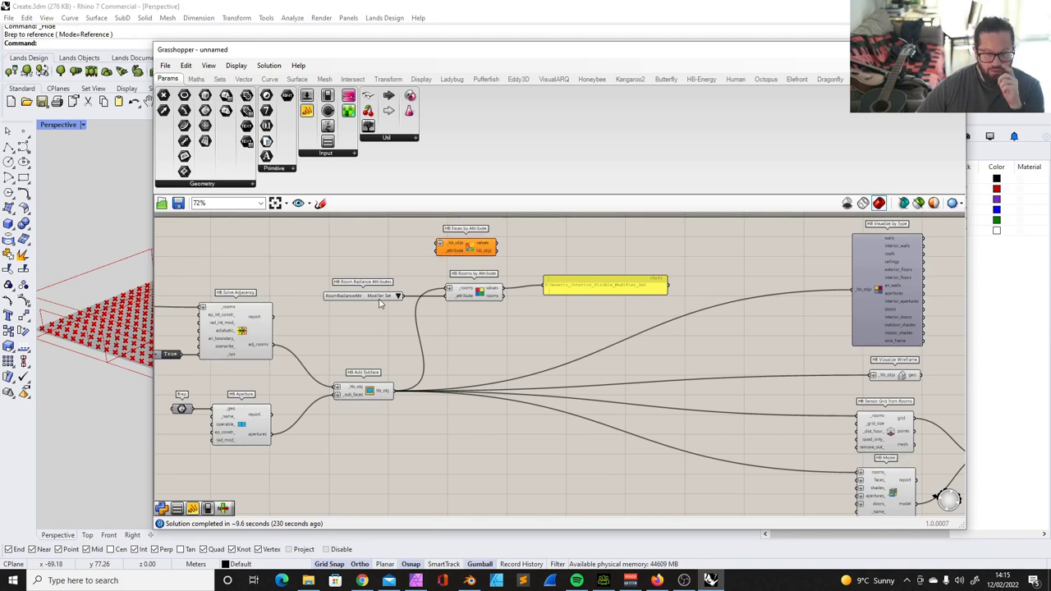
scroll(576, 335, up, 3)
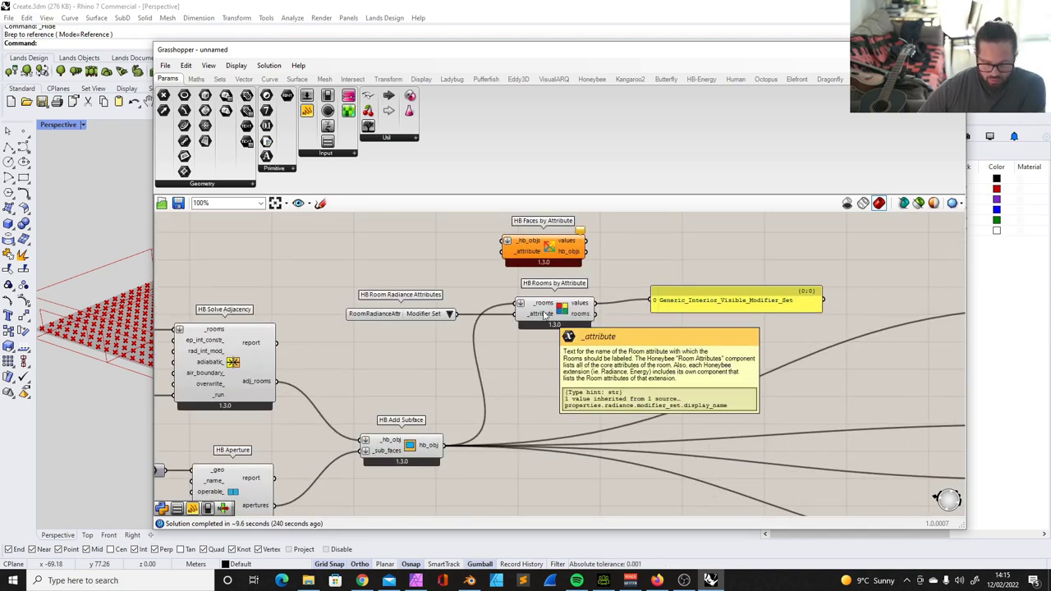
mouse_move(422, 449)
scroll(415, 387, down, 4)
scroll(216, 385, up, 3)
scroll(390, 385, down, 3)
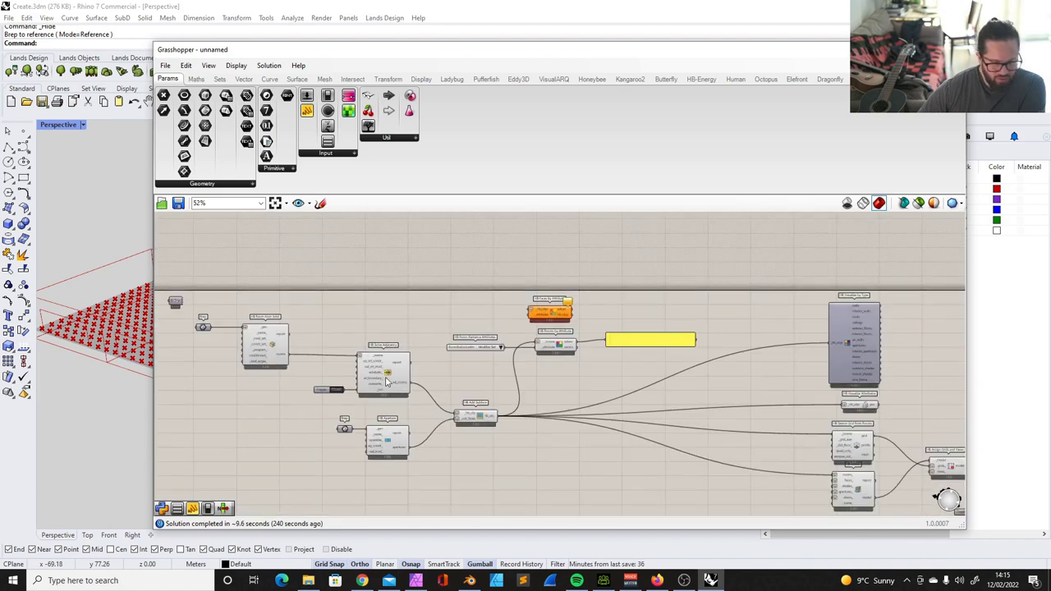
scroll(209, 351, up, 4)
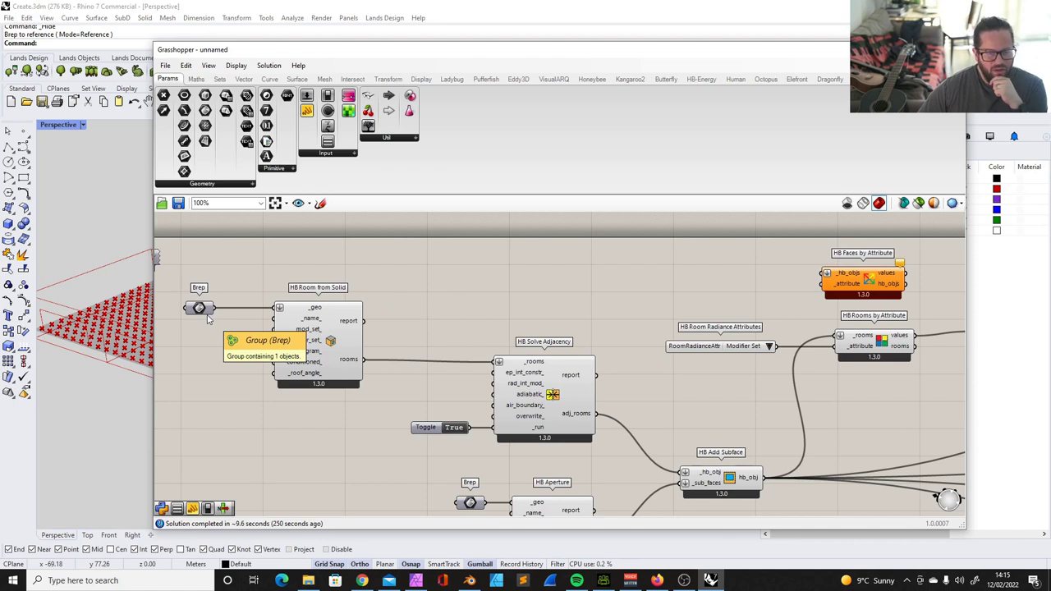
scroll(403, 373, down, 4)
scroll(715, 376, up, 5)
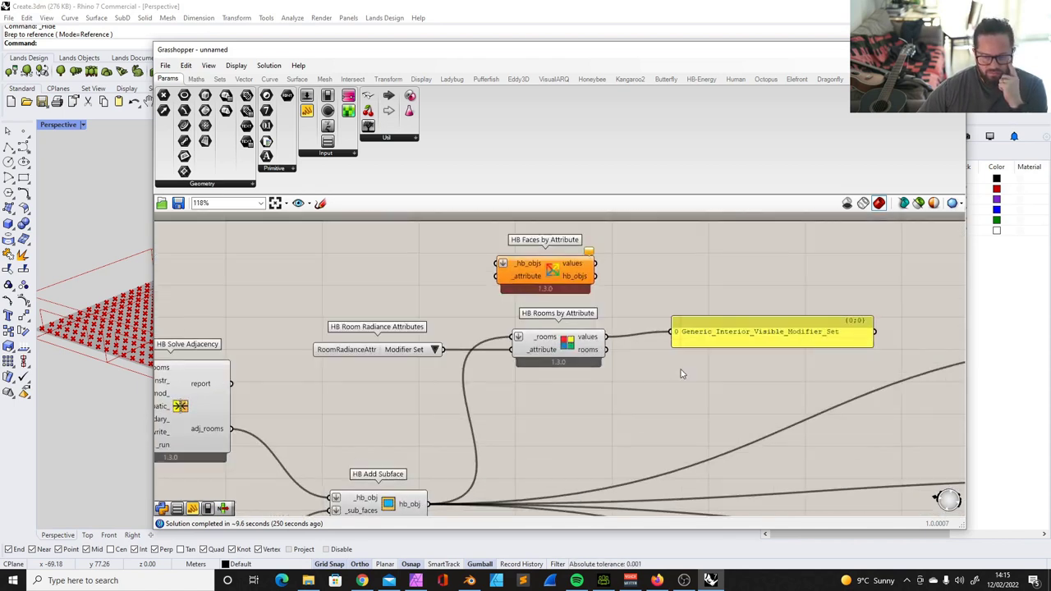
Step: Move the downstream visualisation, sensor grid and model components farther right, then shift HB Rooms by Attribute with its list and panel right
scroll(484, 317, down, 4)
scroll(476, 321, up, 2)
drag(312, 316, 727, 380)
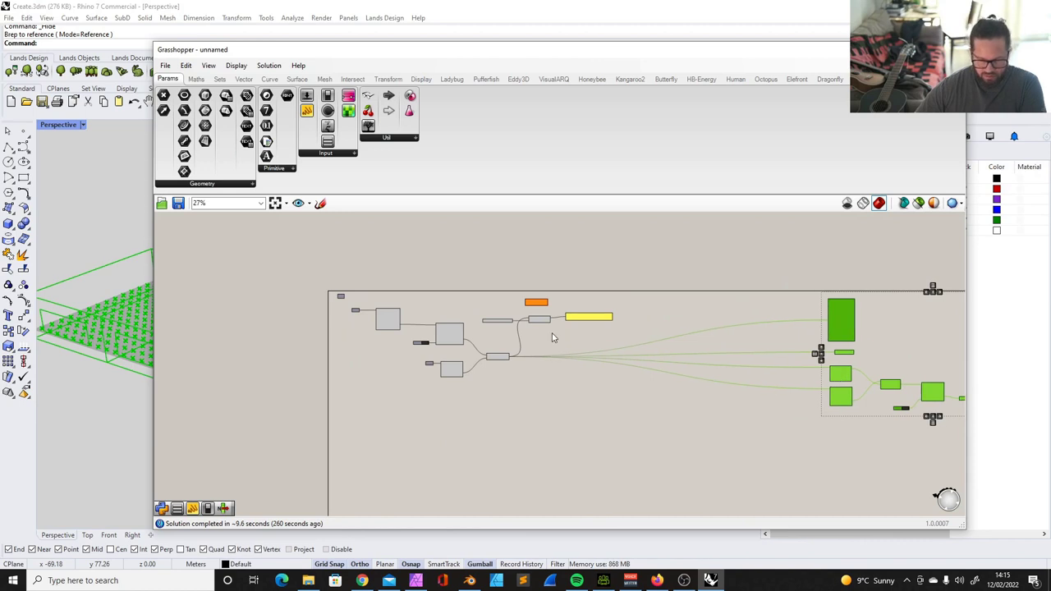
scroll(553, 338, up, 5)
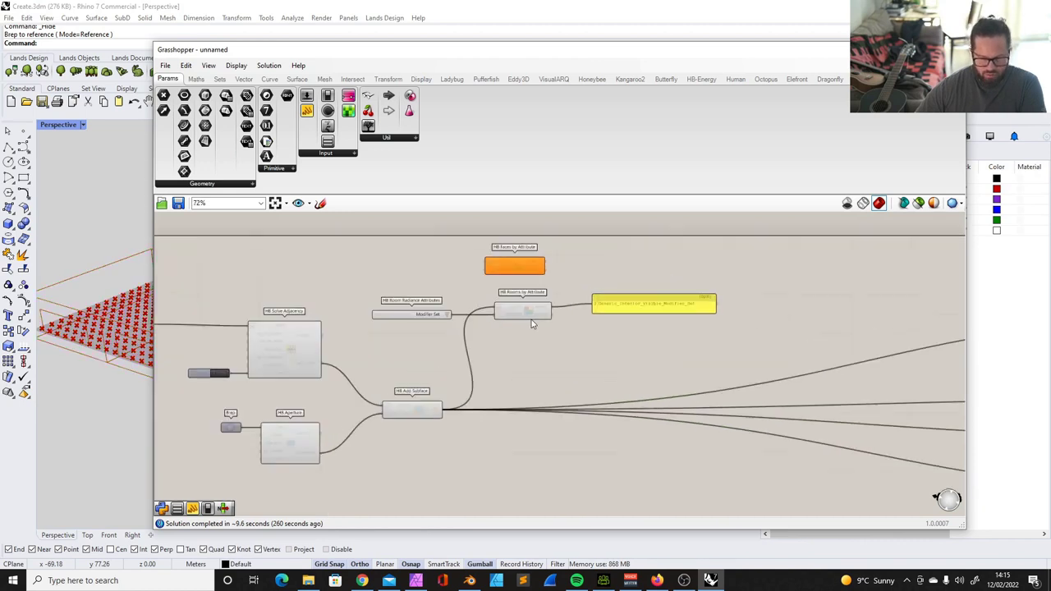
drag(357, 287, 764, 359)
drag(510, 314, 593, 323)
Step: Place HB Faces by Attribute directly below HB Rooms by Attribute and connect HB Add Subface's hb_obj output to its _hb_objs input
drag(498, 267, 528, 263)
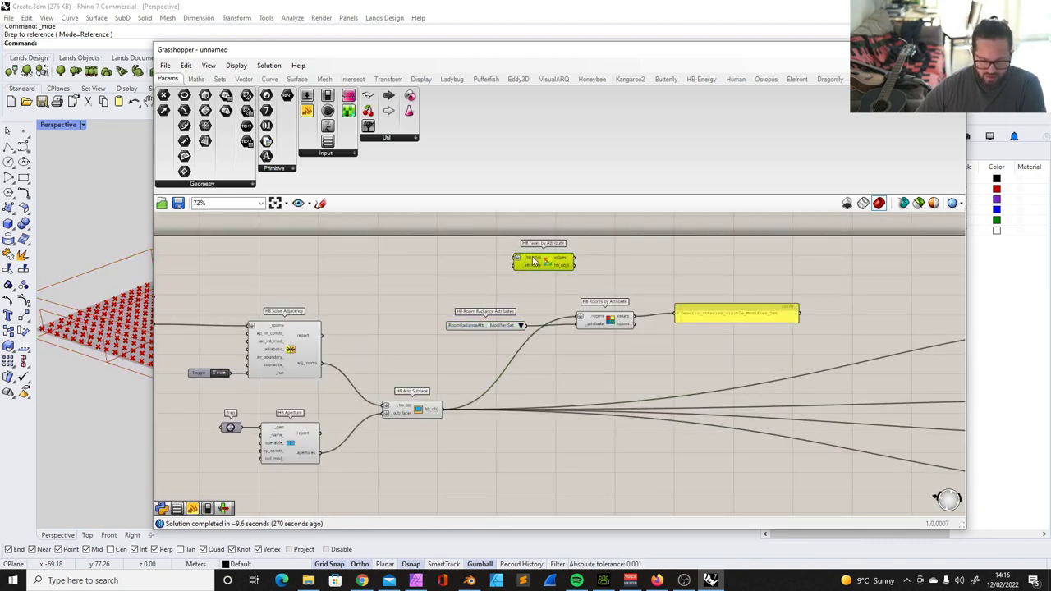
drag(534, 269, 596, 360)
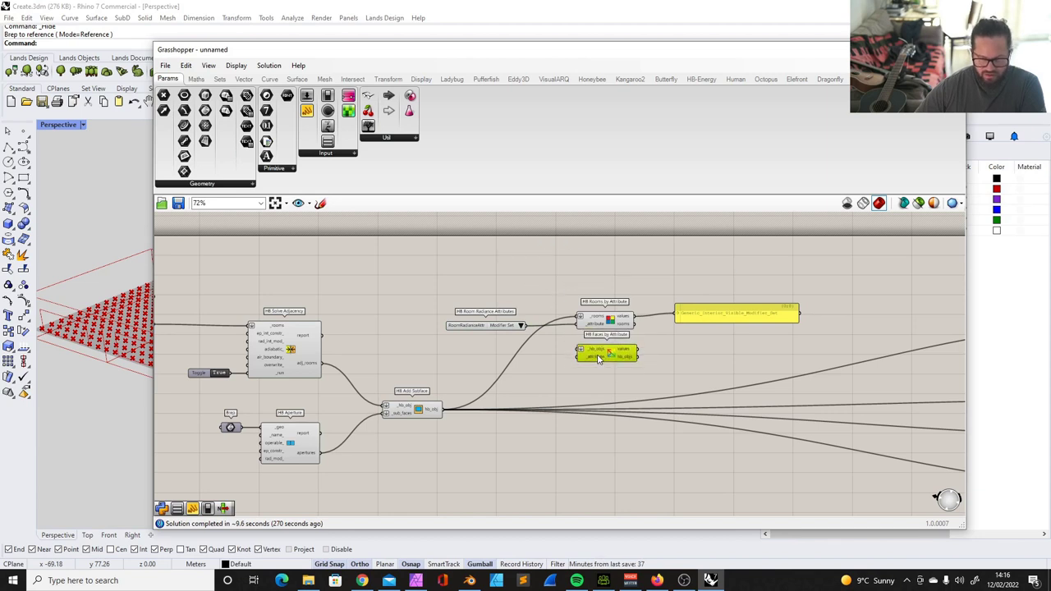
scroll(657, 321, up, 2)
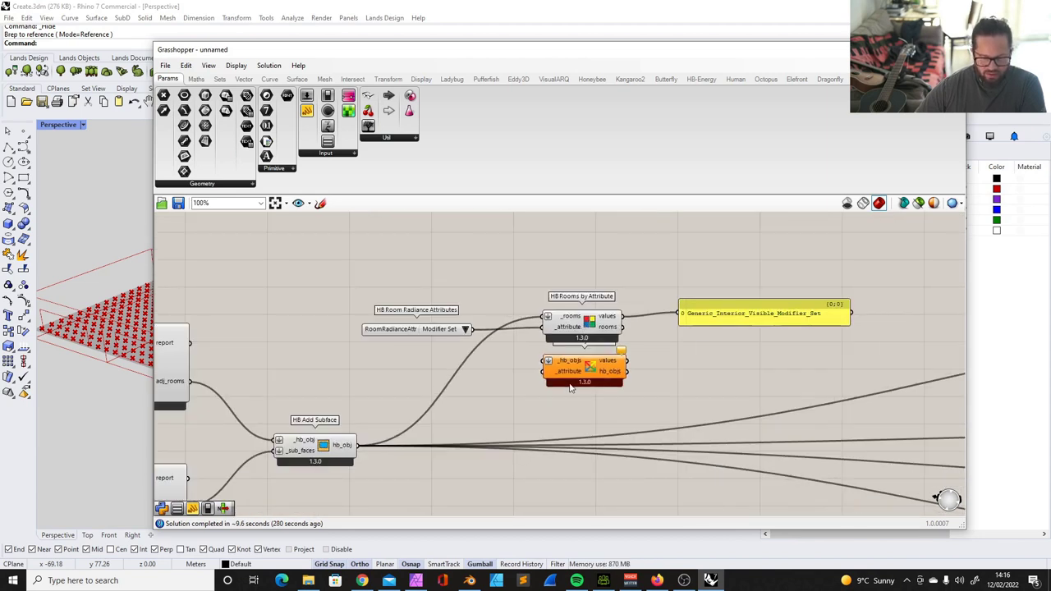
mouse_move(573, 367)
drag(359, 445, 526, 379)
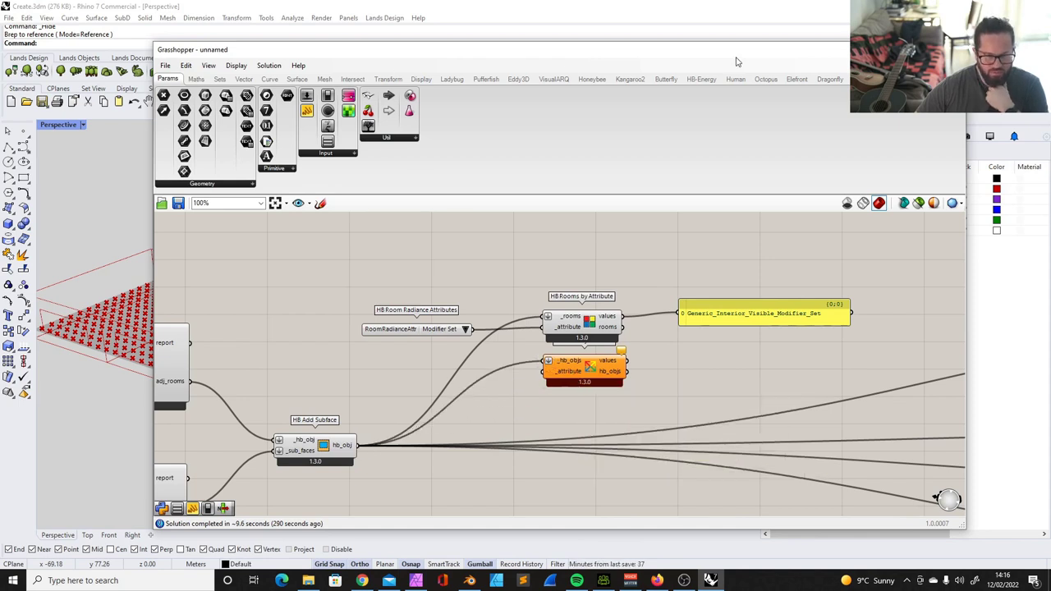
Step: Add an HB Face Radiance Attributes list set to Modifier and connect it to the _attribute input of HB Faces by Attribute
click(764, 78)
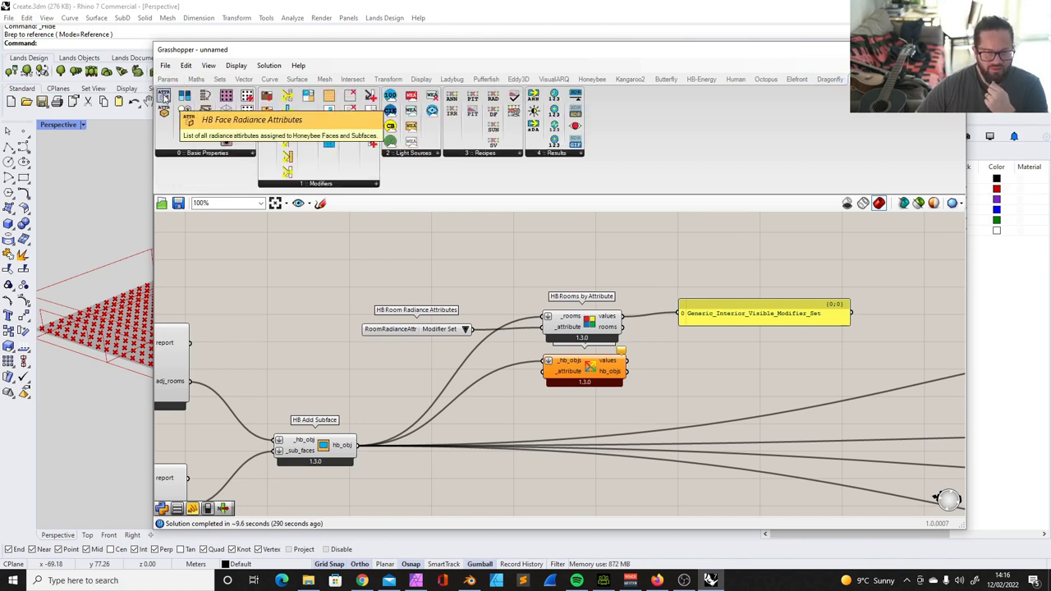
drag(163, 97, 394, 381)
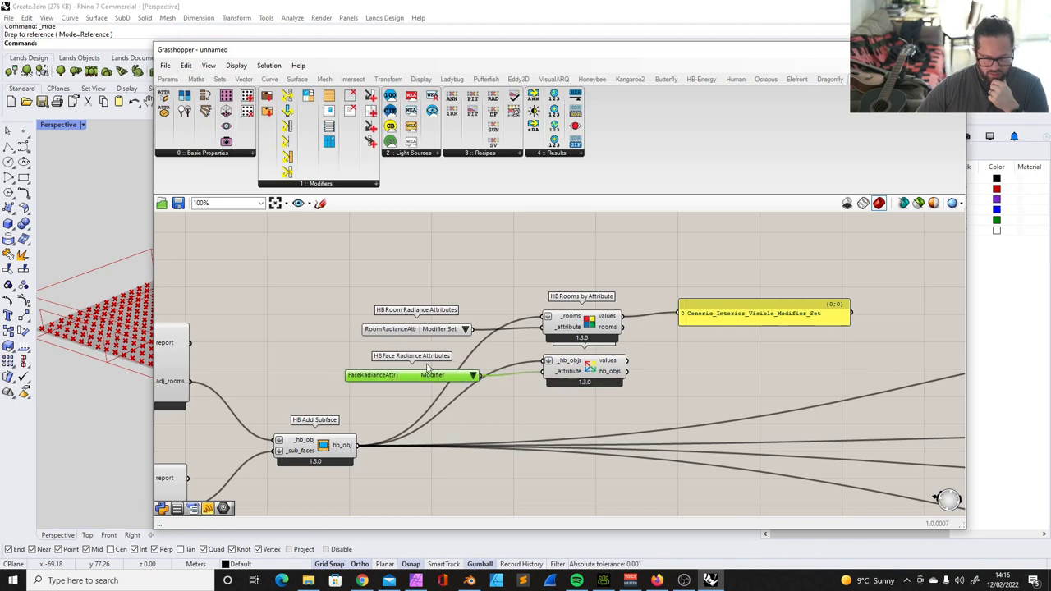
click(474, 377)
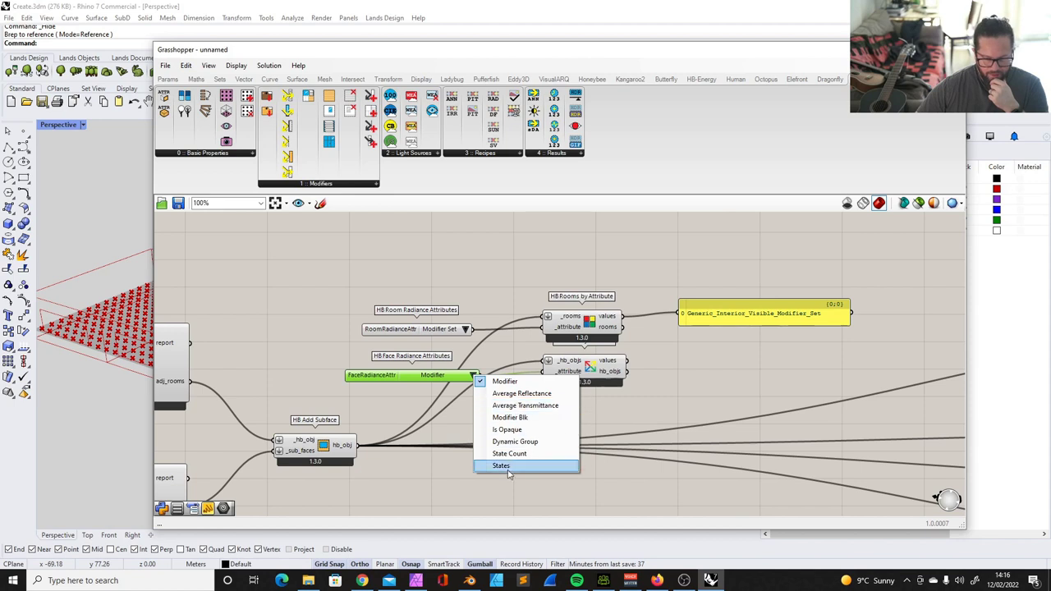
click(386, 376)
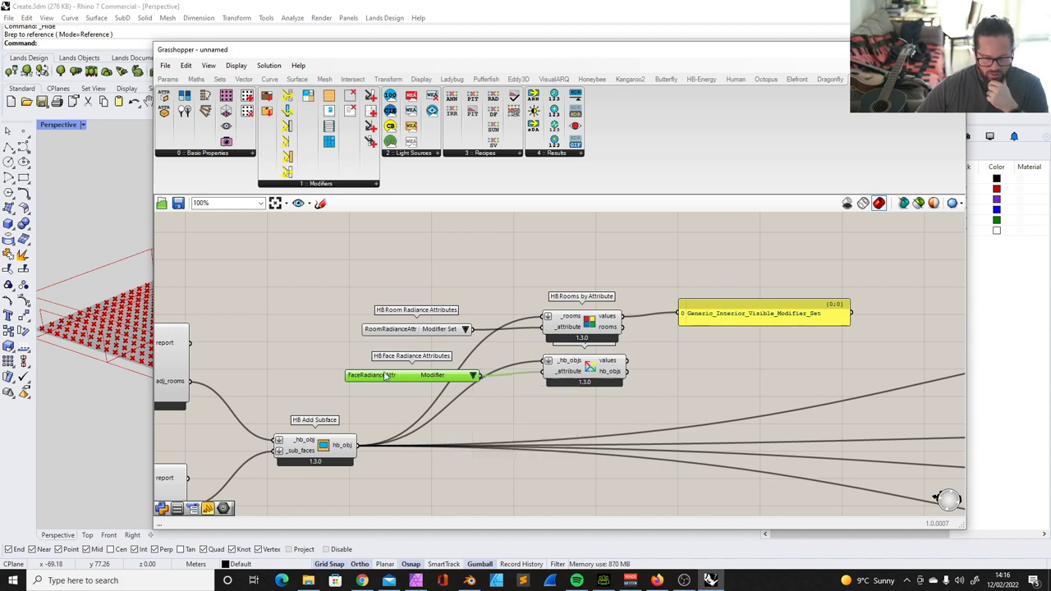
click(629, 419)
Step: Duplicate the room values panel below the original, feed it from HB Faces by Attribute's values output, and make it taller to show every modifier
right_drag(745, 359, 674, 357)
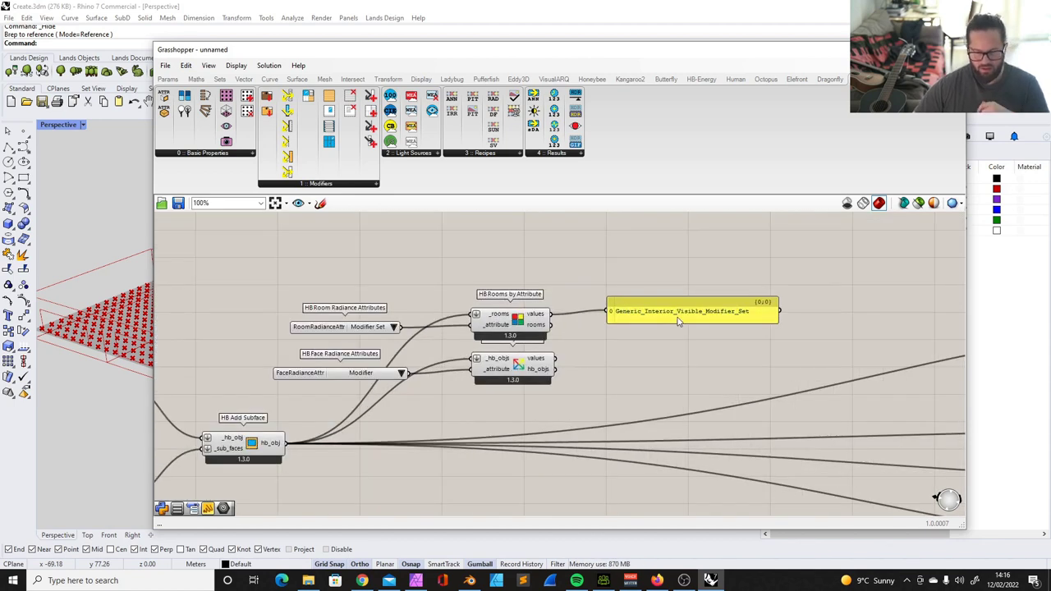
click(664, 313)
key(ctrl+c)
key(ctrl+v)
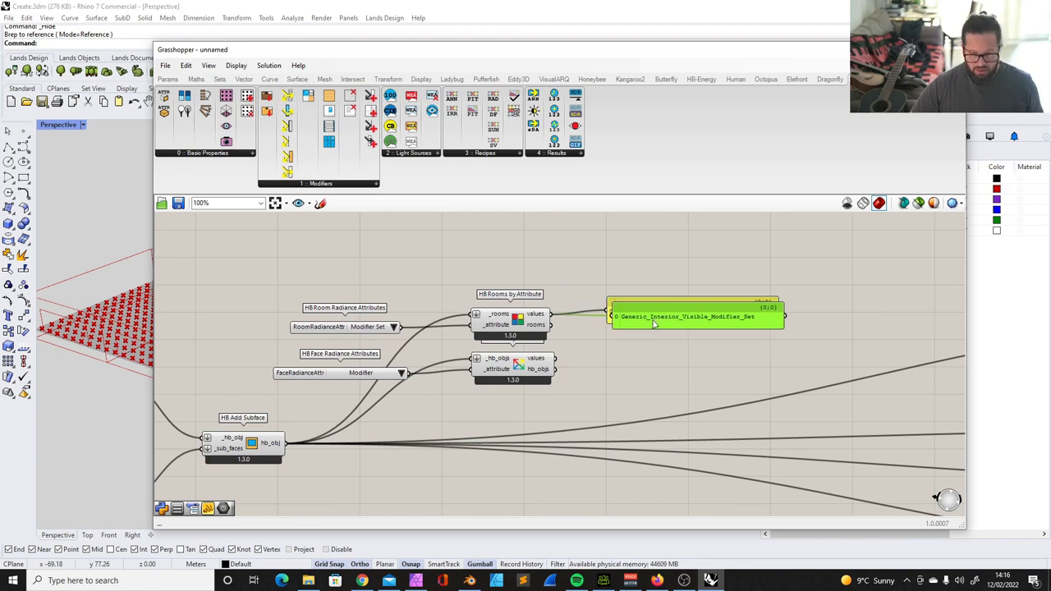
drag(656, 324, 657, 351)
drag(559, 363, 611, 353)
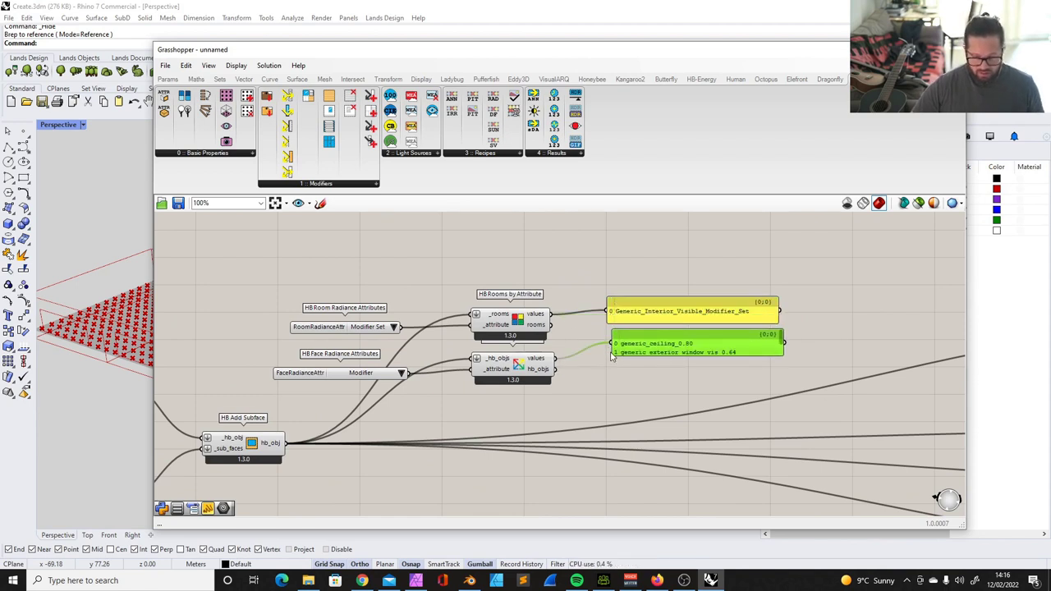
drag(686, 353, 689, 378)
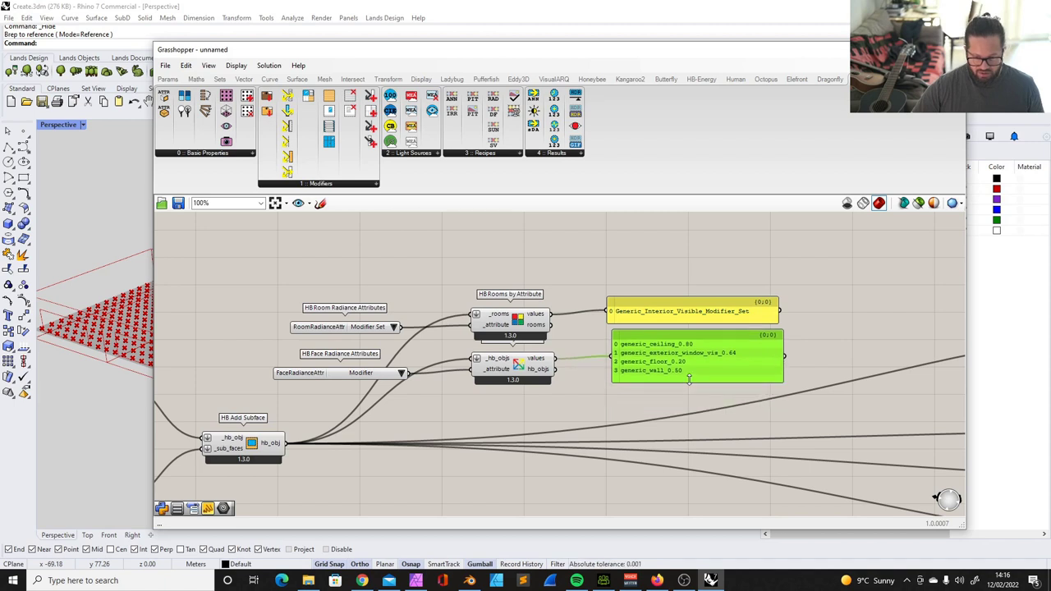
click(642, 400)
Step: Review the room modifier set and face modifiers, and reposition the face modifiers panel just beneath the room panel
right_drag(643, 401, 628, 370)
scroll(676, 347, down, 5)
scroll(468, 339, up, 5)
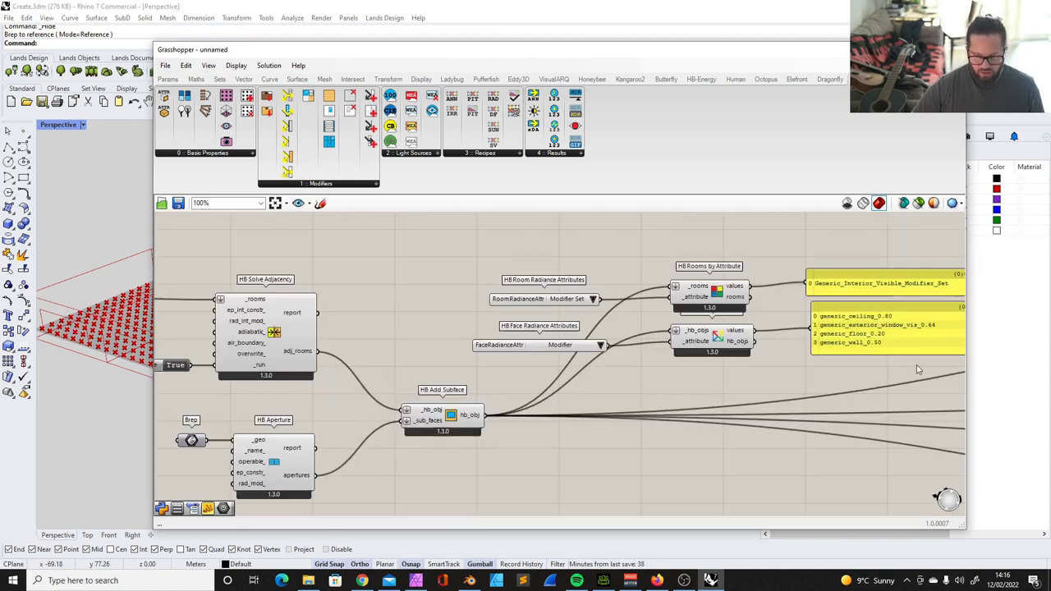
scroll(739, 350, down, 2)
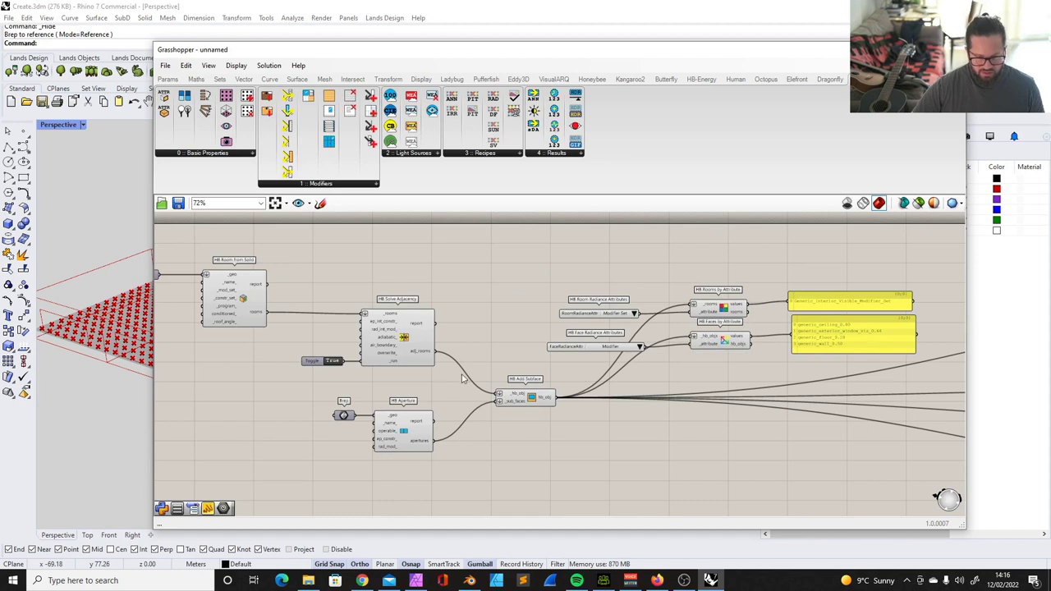
scroll(871, 338, up, 3)
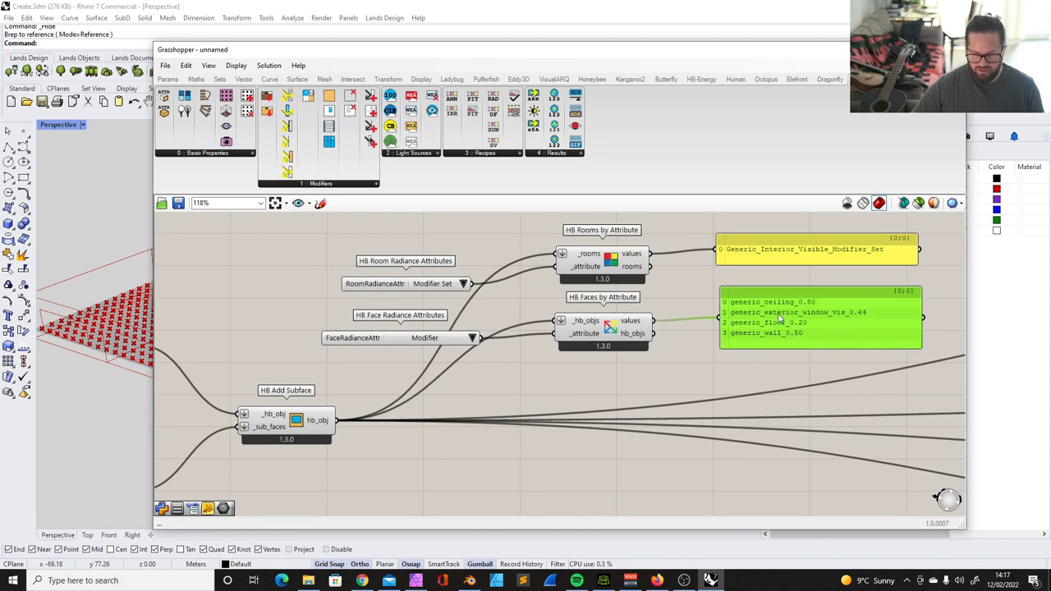
drag(778, 315, 782, 320)
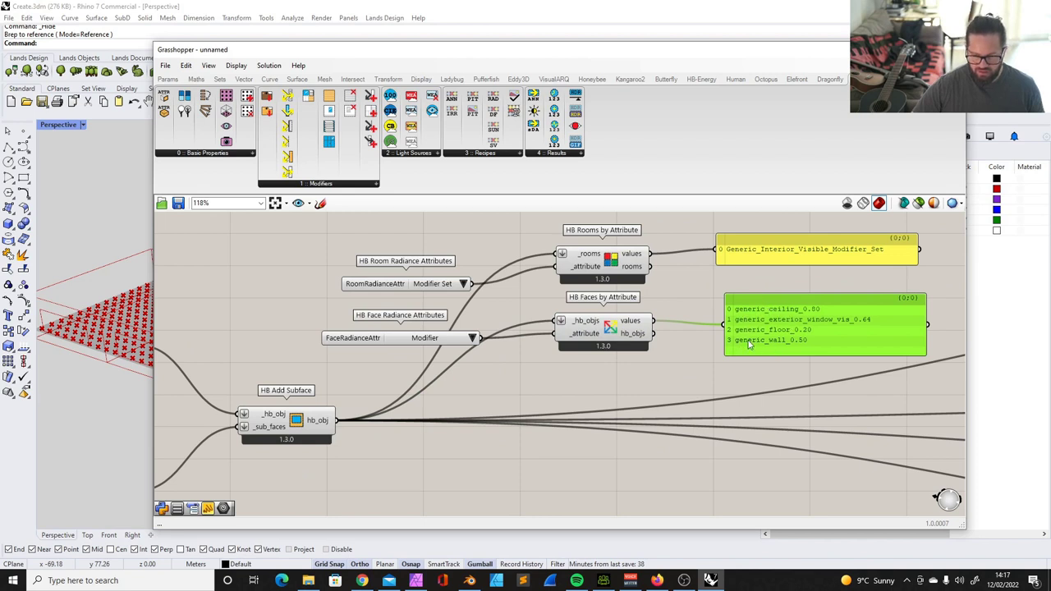
click(787, 260)
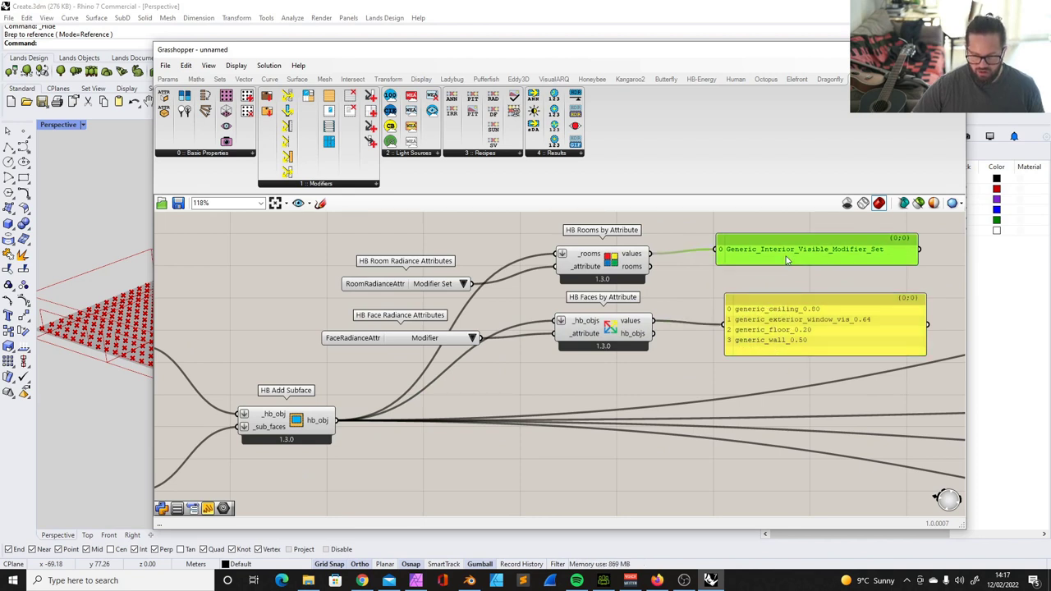
drag(805, 301, 798, 283)
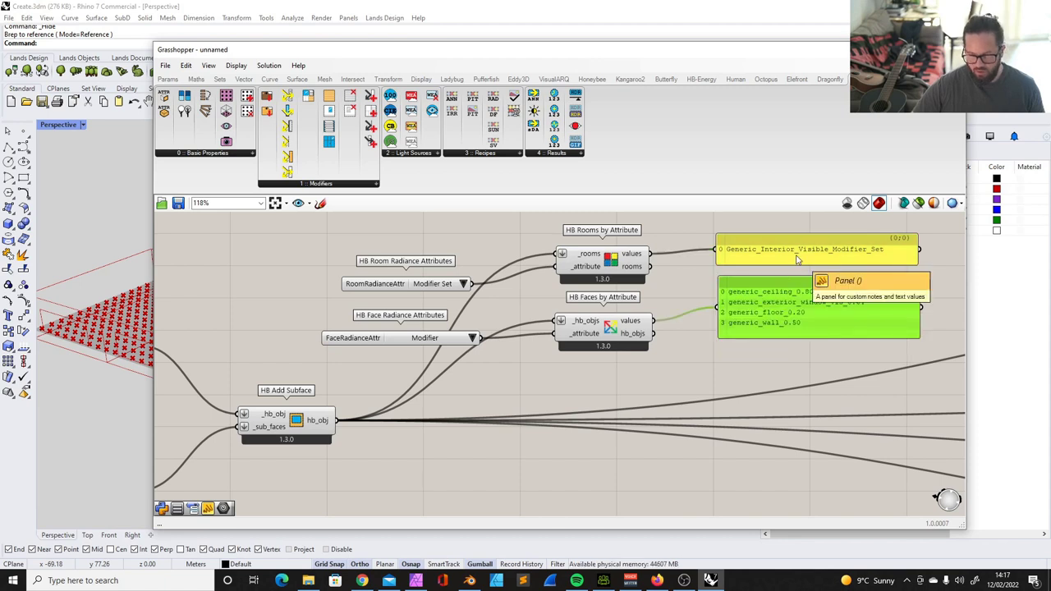
Step: Add an HB Search Modifier Sets component to the canvas below HB Room from Solid
scroll(761, 307, down, 3)
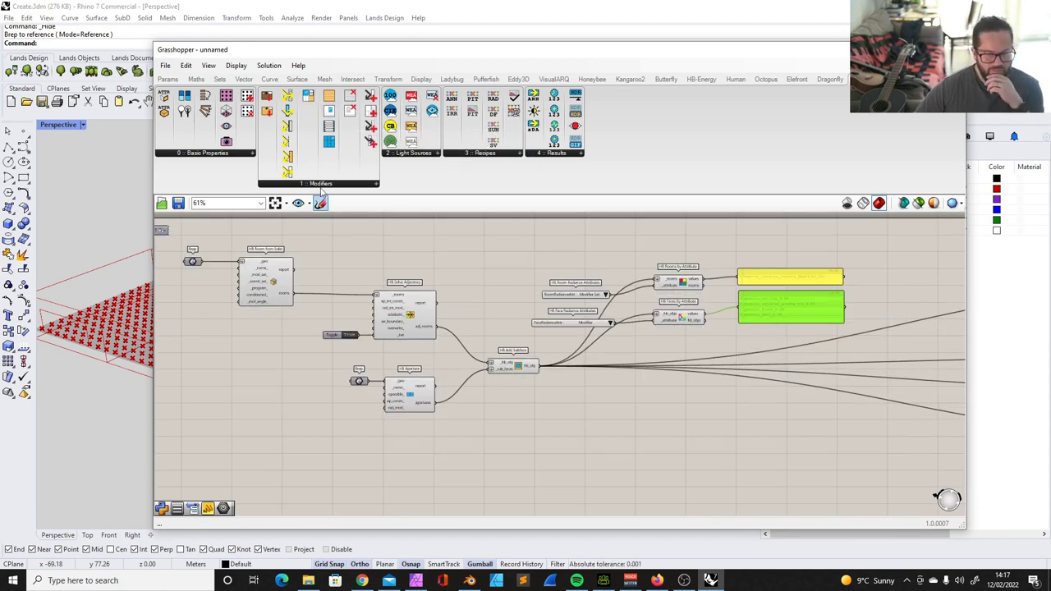
click(250, 361)
scroll(173, 368, up, 3)
right_drag(374, 345, 408, 345)
scroll(407, 345, down, 1)
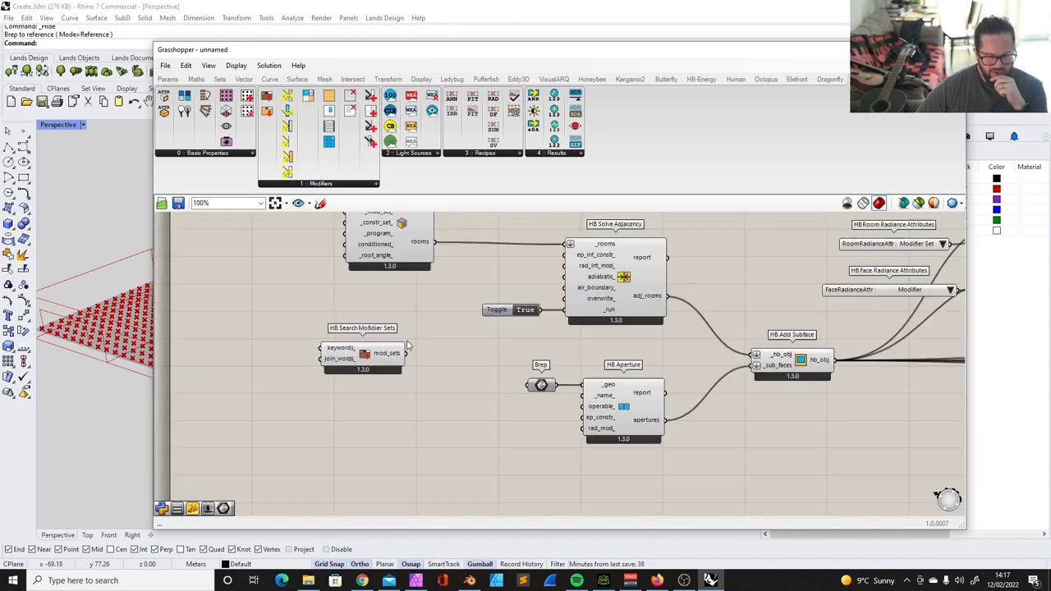
Step: Duplicate the face modifiers panel, feed it from HB Search Modifier Sets' mod_sets output, and arrange both beneath HB Aperture
scroll(408, 346, down, 1)
scroll(382, 347, down, 3)
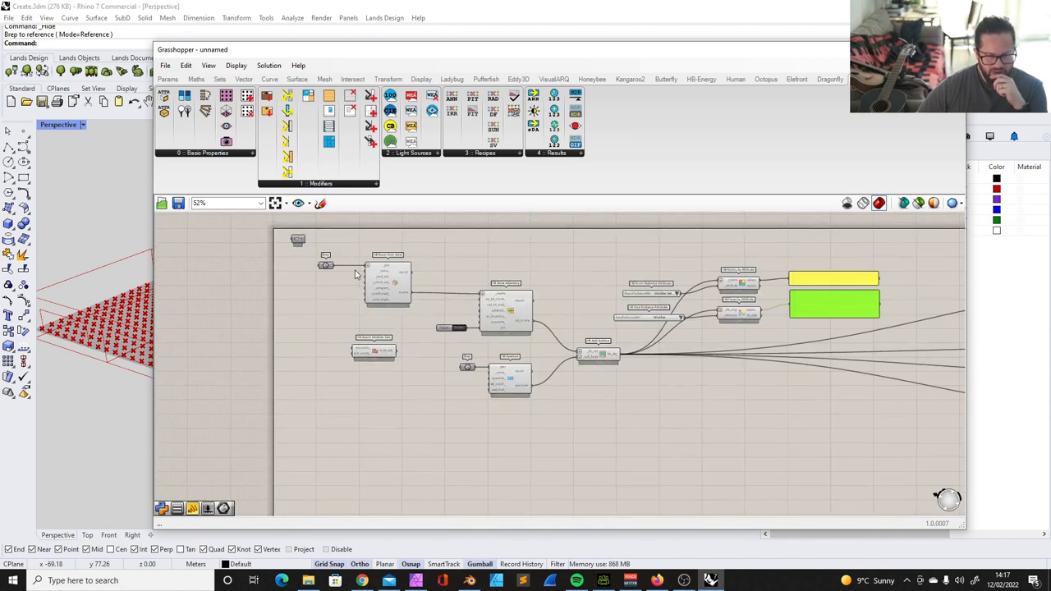
scroll(359, 270, up, 3)
drag(390, 406, 394, 417)
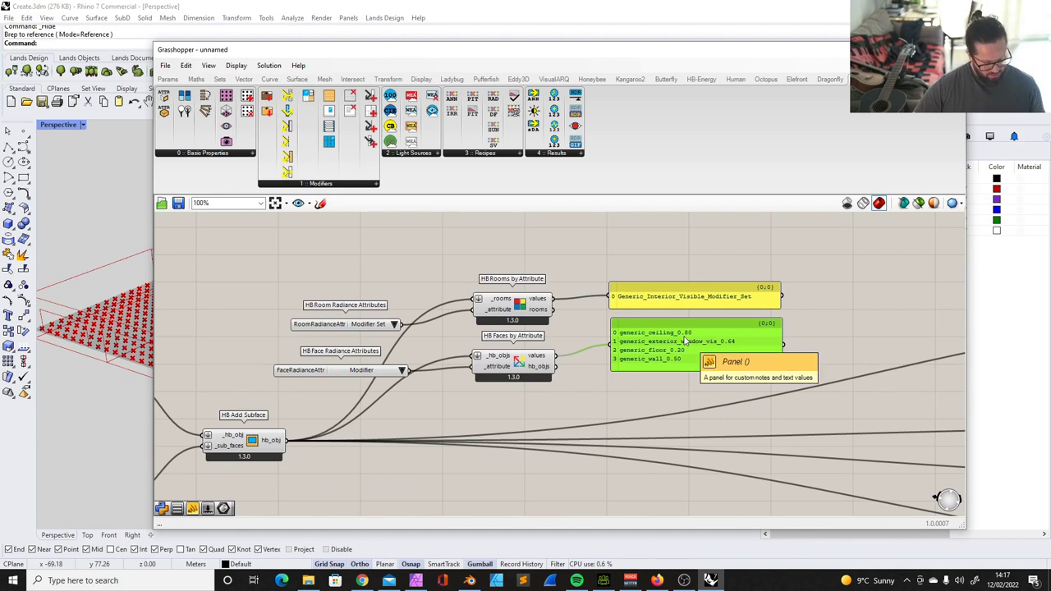
scroll(713, 343, down, 3)
key(ctrl+c)
key(ctrl+v)
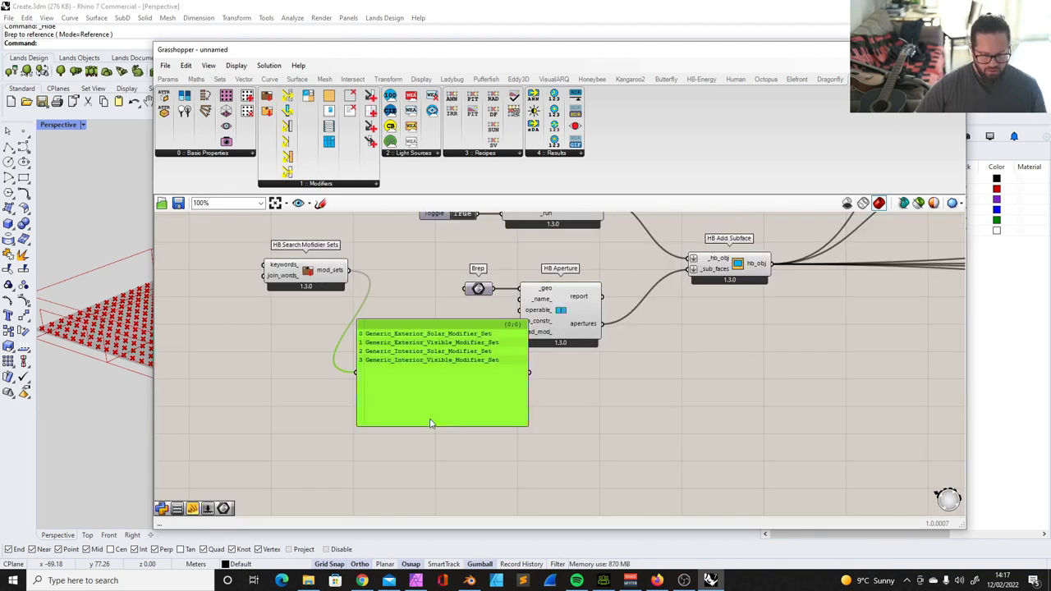
drag(517, 389, 470, 416)
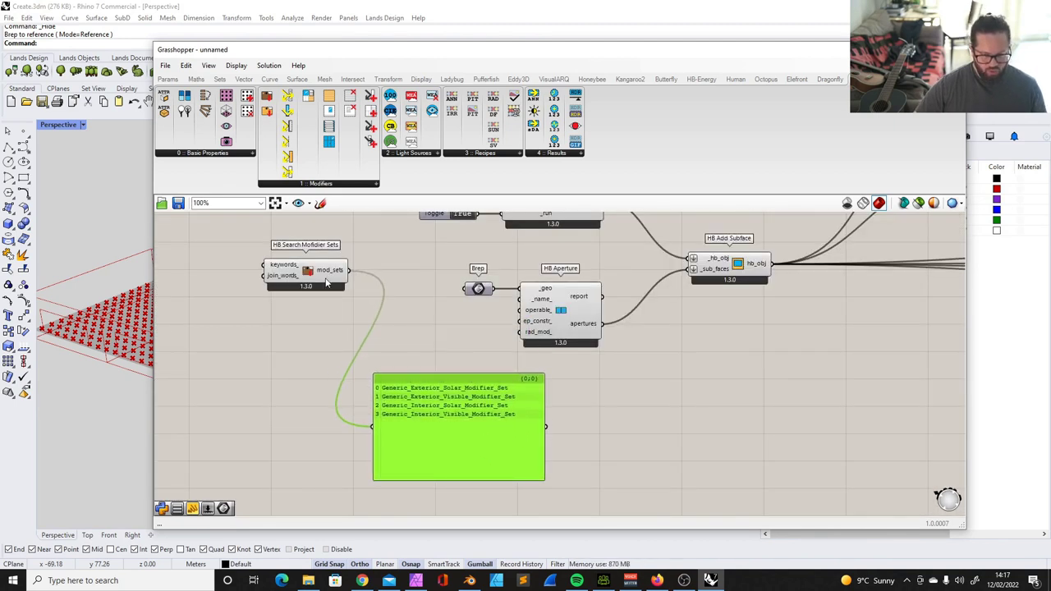
drag(327, 282, 293, 347)
drag(437, 381, 437, 367)
drag(299, 333, 289, 413)
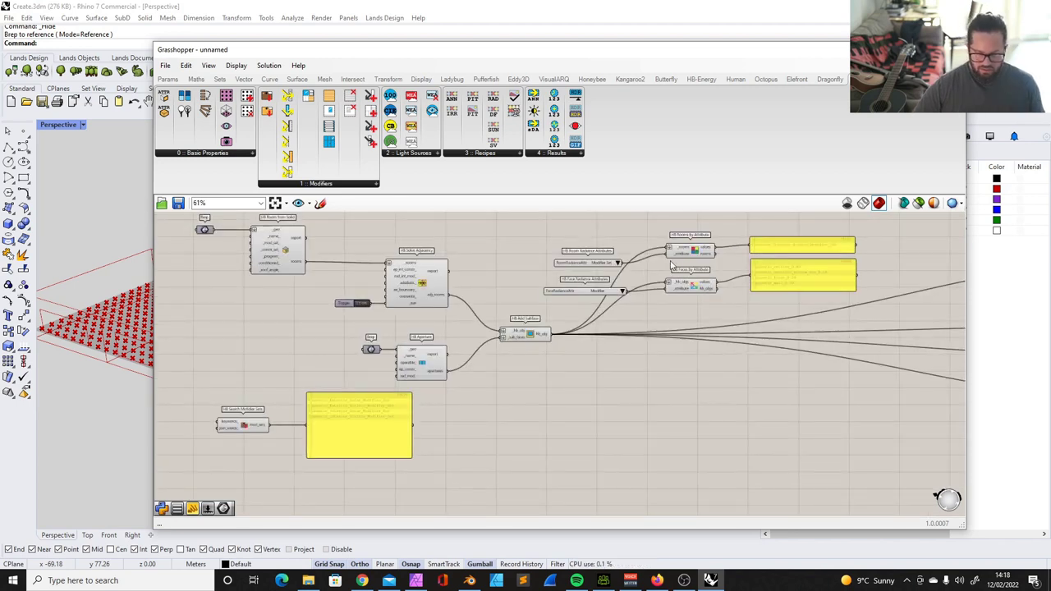
click(779, 252)
scroll(780, 250, up, 1)
click(771, 247)
scroll(692, 259, down, 3)
scroll(330, 427, up, 4)
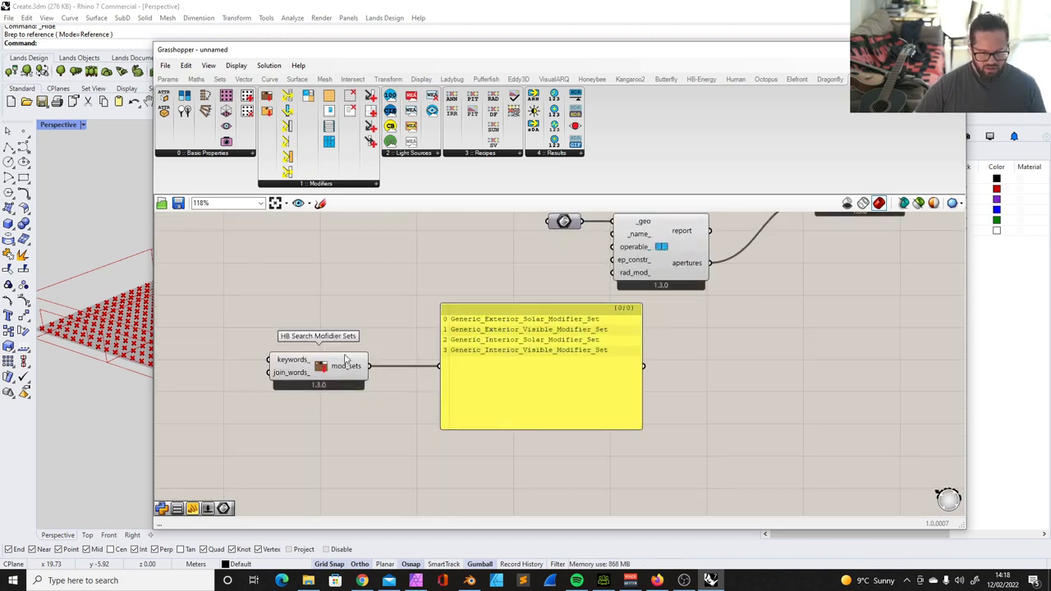
drag(327, 364, 347, 356)
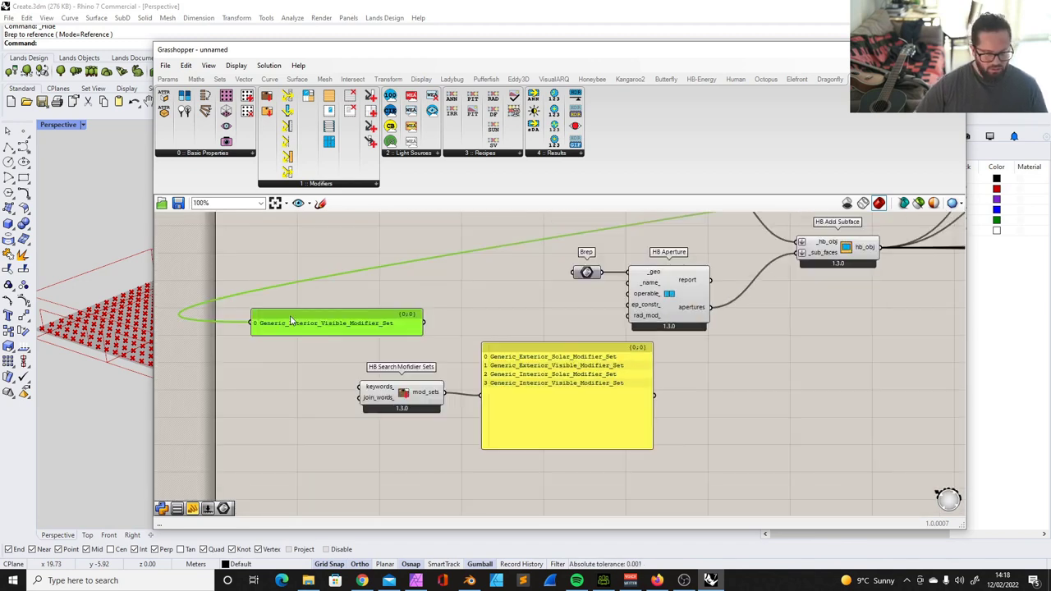
key(Delete)
click(521, 376)
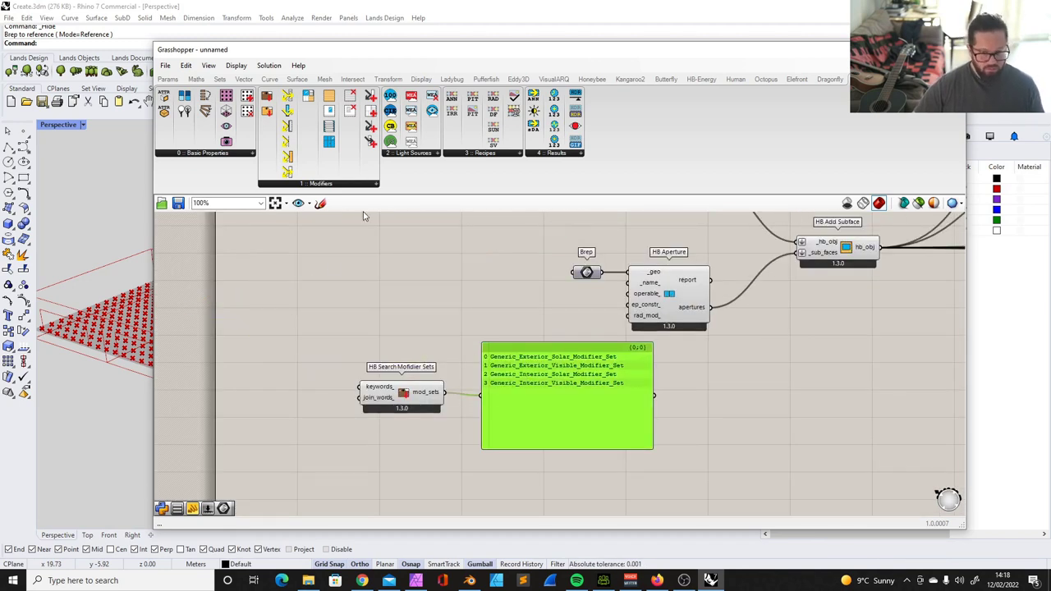
Step: Add a blank panel beside HB Search Modifier Sets and connect it to the keywords_ input
double_click(330, 256)
text(pa)
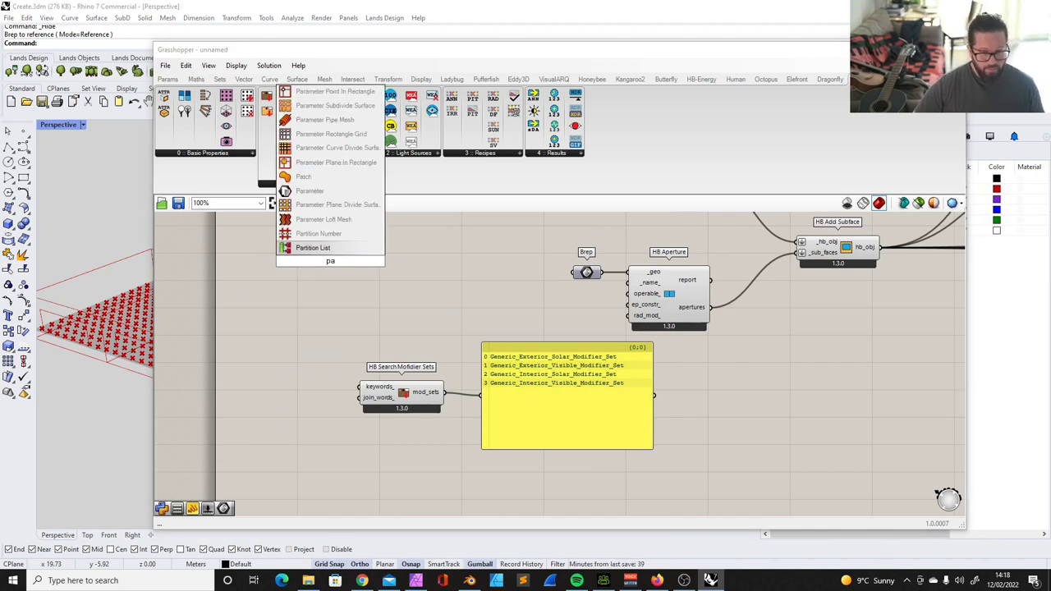
text(nel)
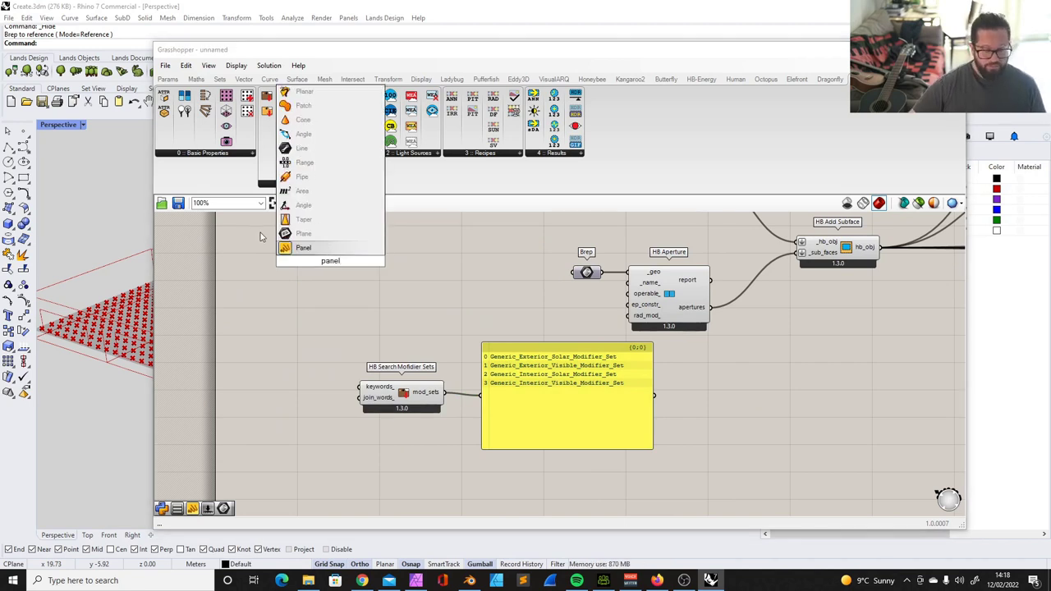
key(Return)
drag(345, 268, 362, 387)
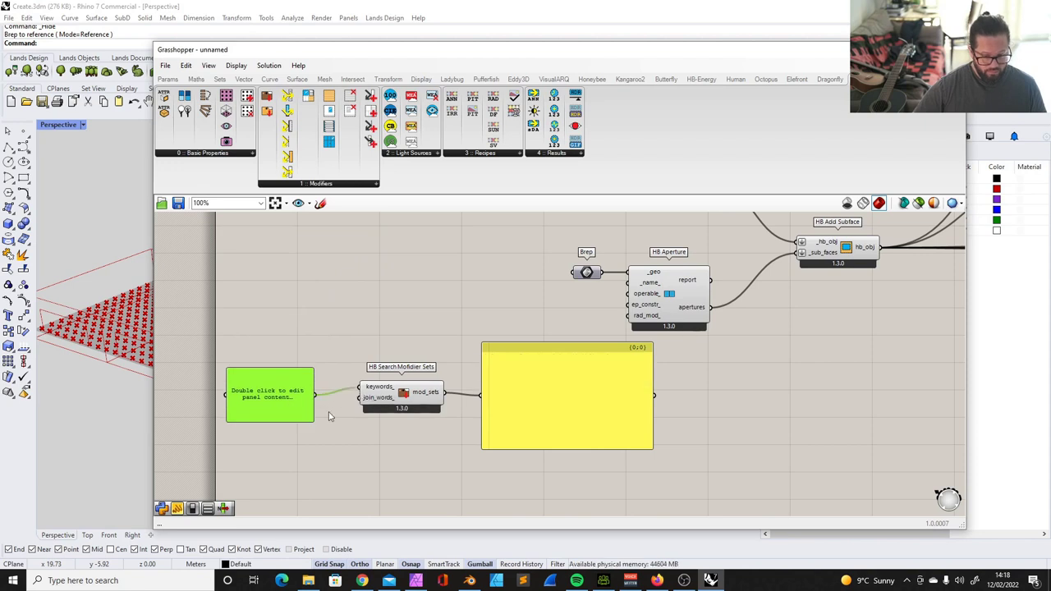
Step: Enter Generic_interior as the keyword in the new panel and widen the mod_sets results panel
double_click(285, 397)
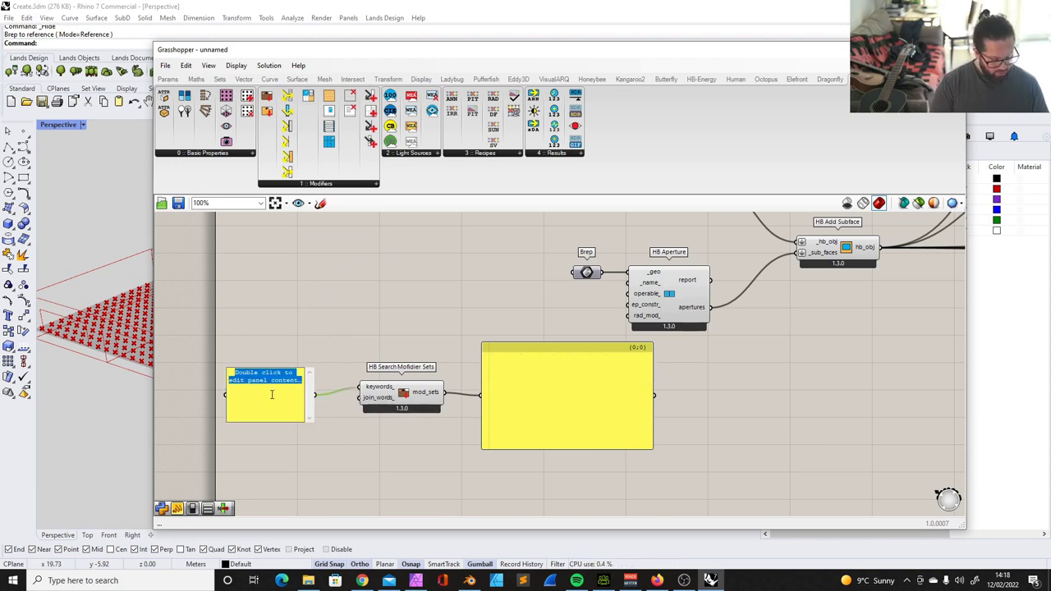
text(Ges)
text(eric_interiro)
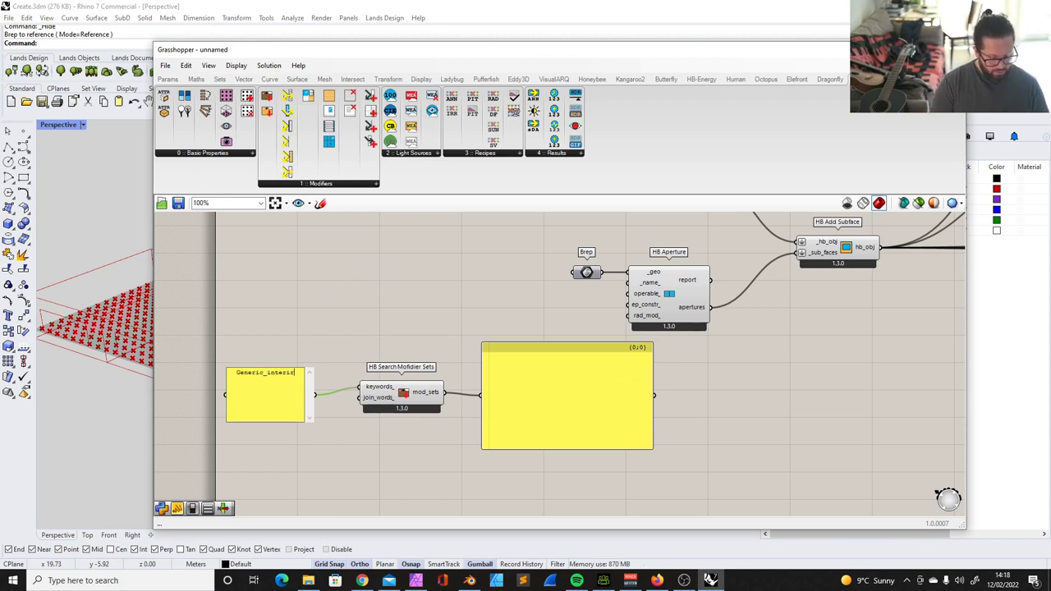
key(BackSpace)
key(BackSpace)
key(BackSpace)
text(ior)
click(657, 378)
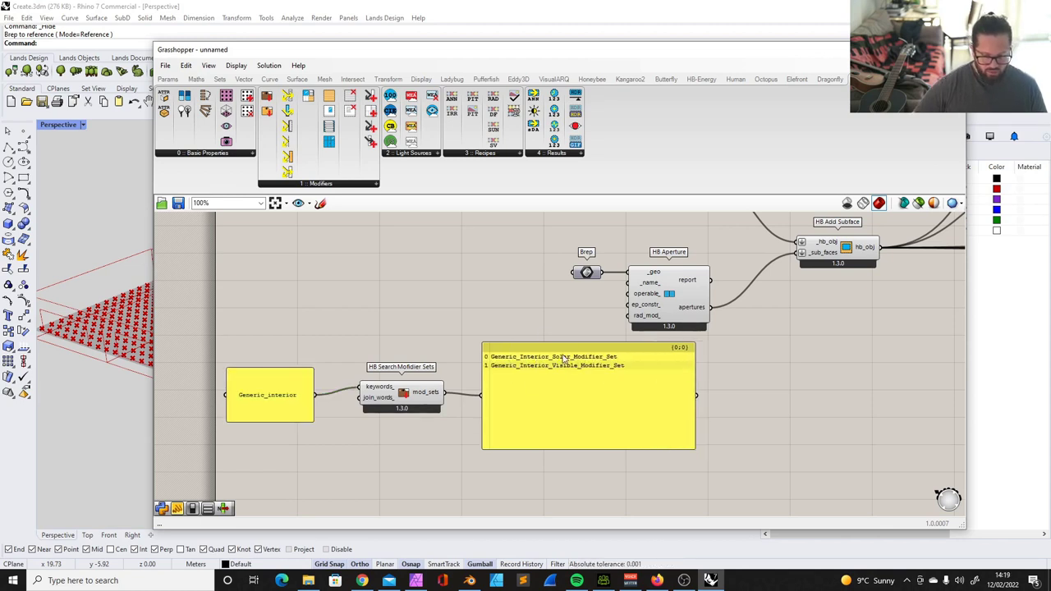
Step: Extend the search keyword to Generic_interior_solar and shorten the mod_sets results panel
double_click(303, 420)
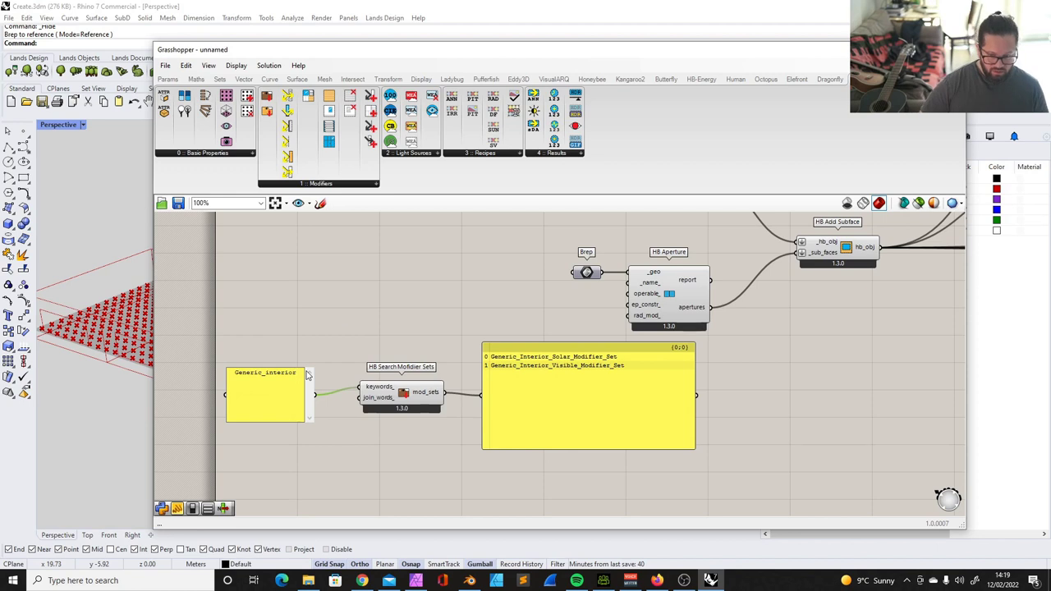
text(_solar)
click(558, 465)
scroll(571, 436, down, 3)
right_drag(570, 435, 460, 468)
scroll(460, 468, up, 1)
drag(460, 469, 429, 433)
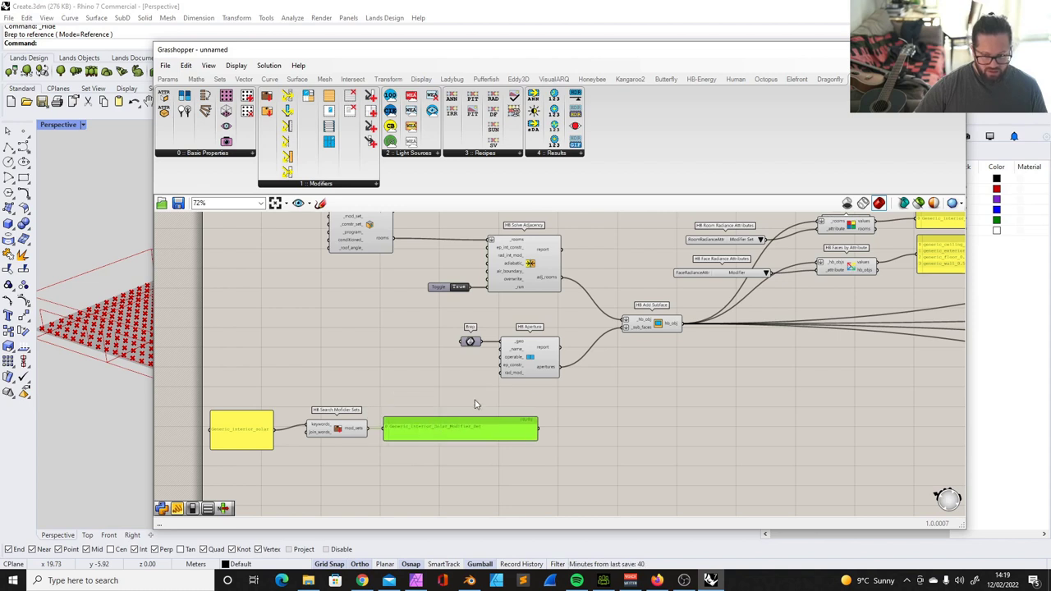
Step: Move the face modifiers panel next to the modifier set results panel
scroll(475, 404, down, 2)
scroll(640, 354, up, 2)
drag(858, 288, 512, 454)
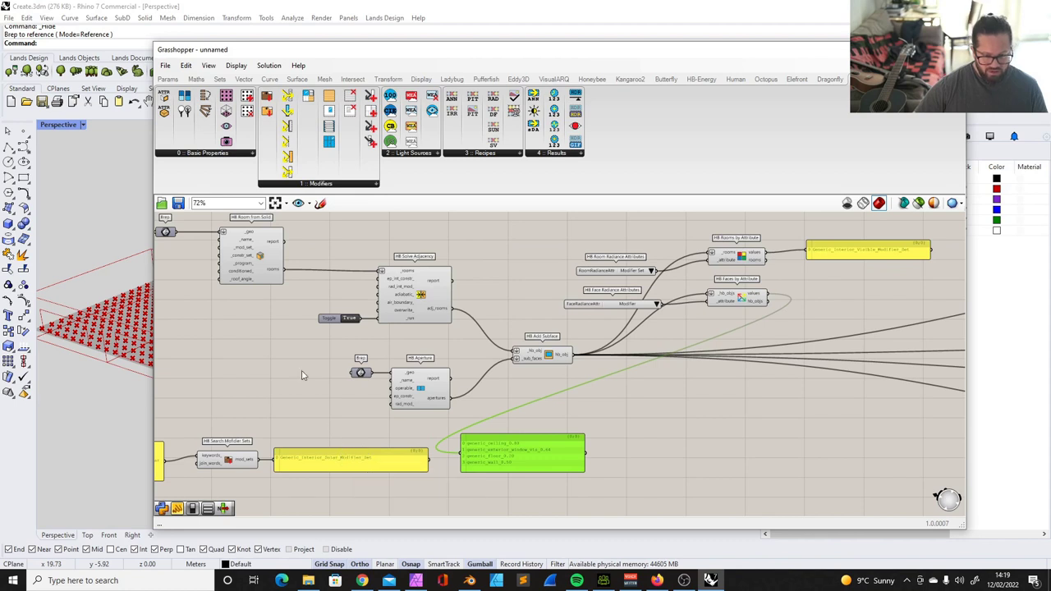
click(253, 250)
drag(510, 456, 512, 463)
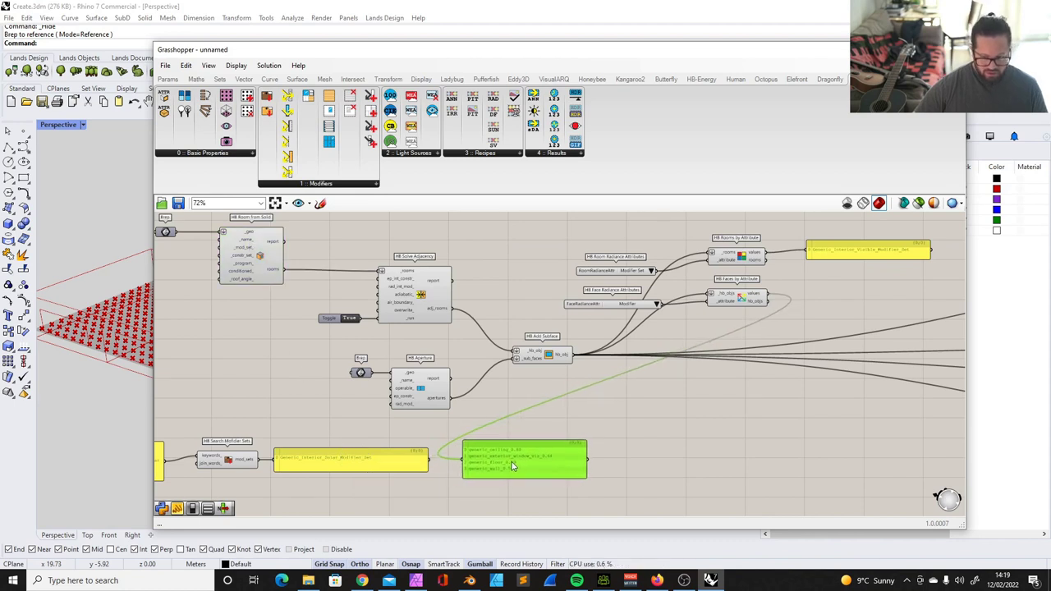
Step: Connect the modifier set results panel to HB Room from Solid's _mod_set_ input and review the face modifiers in their panel
drag(429, 460, 210, 309)
click(241, 254)
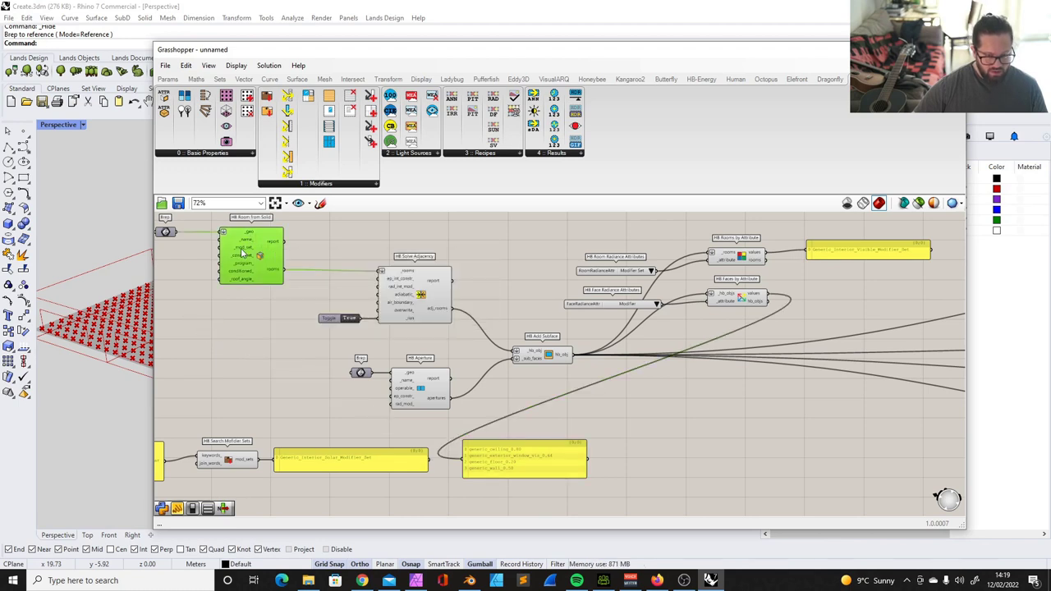
mouse_move(241, 255)
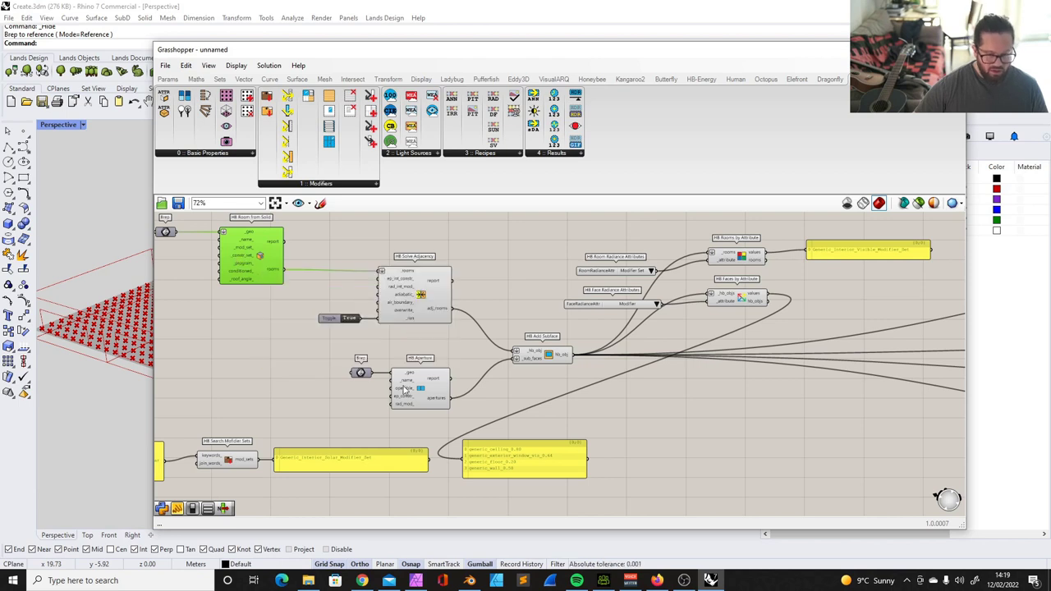
drag(428, 458, 221, 247)
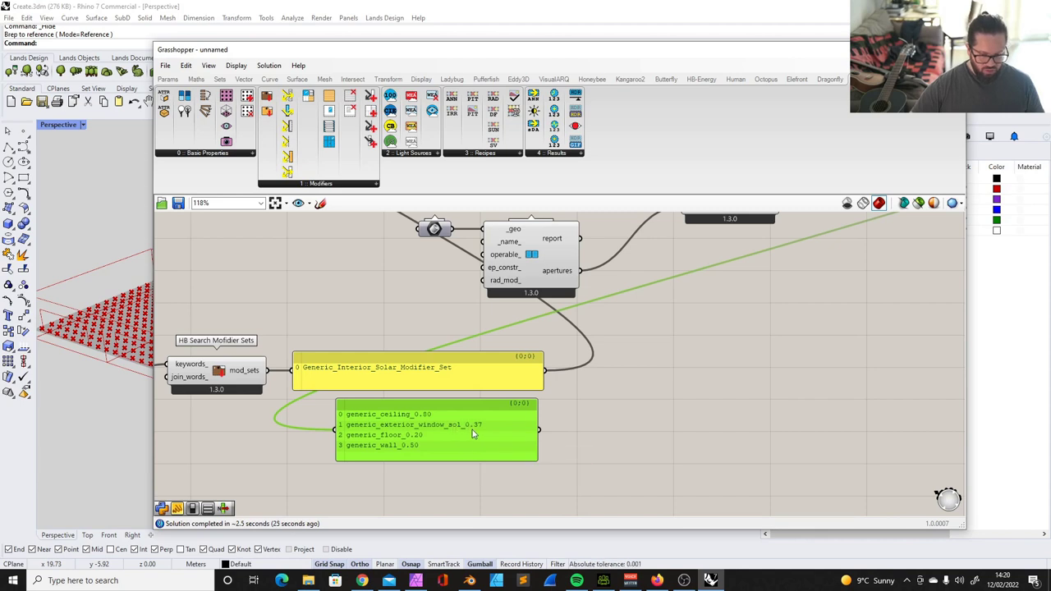
click(598, 431)
right_drag(598, 431, 631, 400)
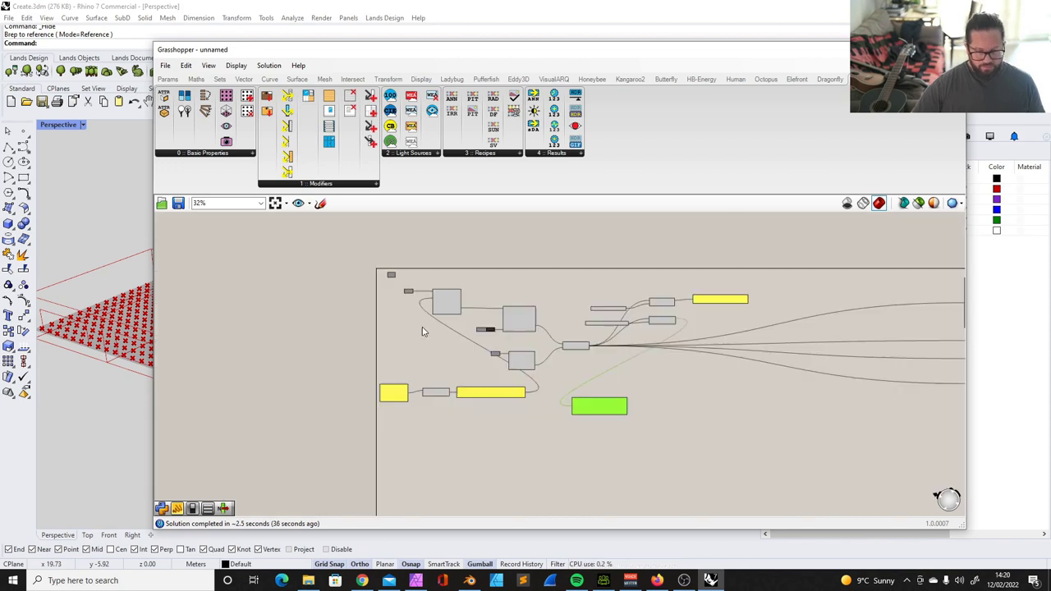
Step: Add an HB Deconstruct ModifierSet component below the modifier set results panel
scroll(429, 351, up, 5)
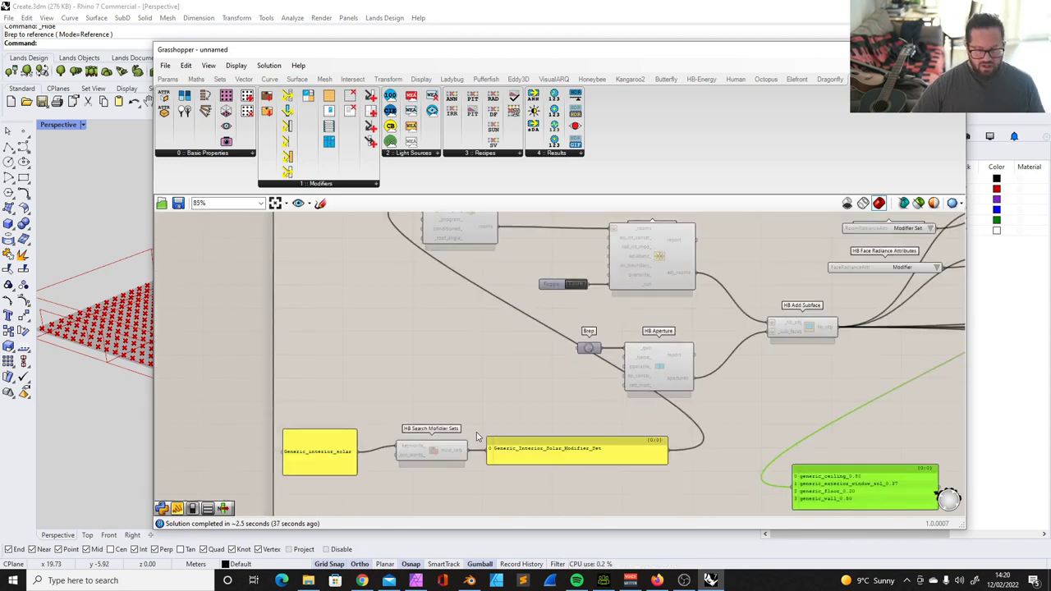
click(436, 454)
scroll(436, 454, down, 3)
scroll(437, 304, up, 4)
scroll(458, 271, down, 5)
scroll(460, 272, up, 4)
scroll(453, 323, down, 3)
scroll(452, 410, up, 2)
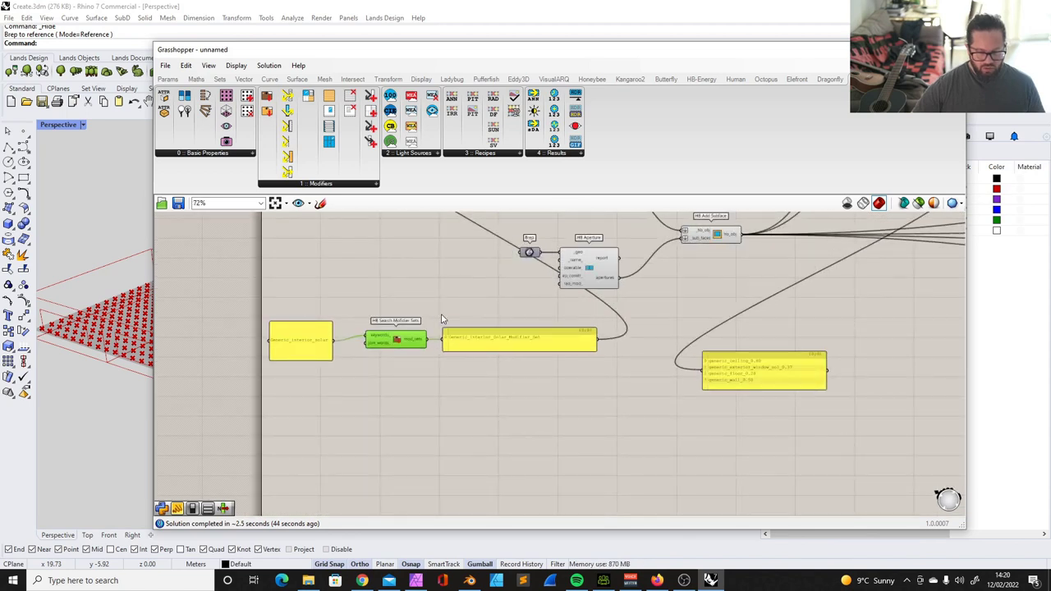
click(323, 184)
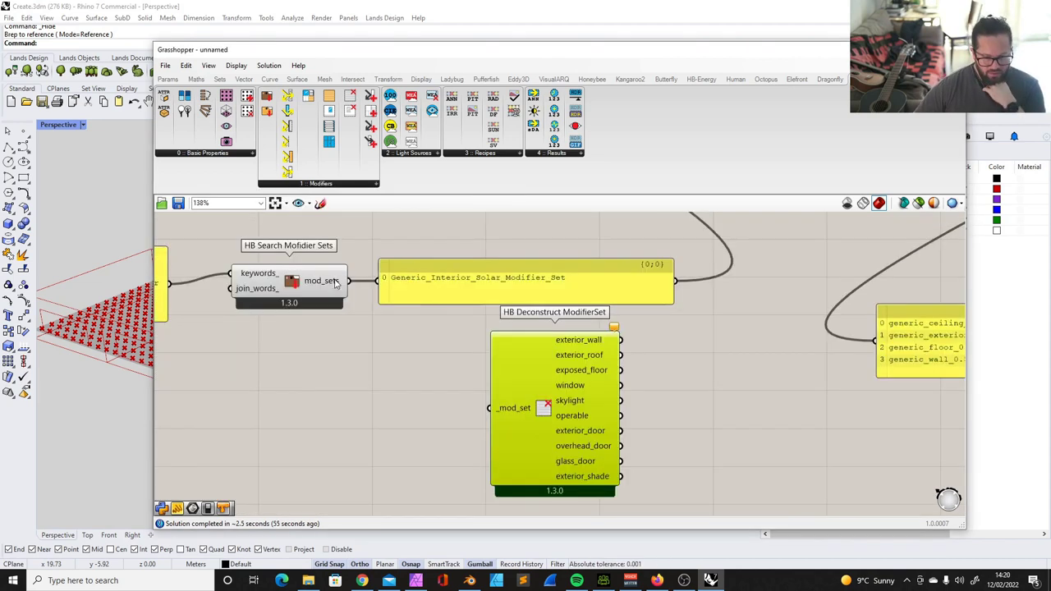
Step: Connect HB Search Modifier Sets' mod_sets output to HB Deconstruct ModifierSet's _mod_set input and position the component beneath the results panel
drag(349, 280, 490, 409)
scroll(496, 415, down, 3)
scroll(602, 383, up, 2)
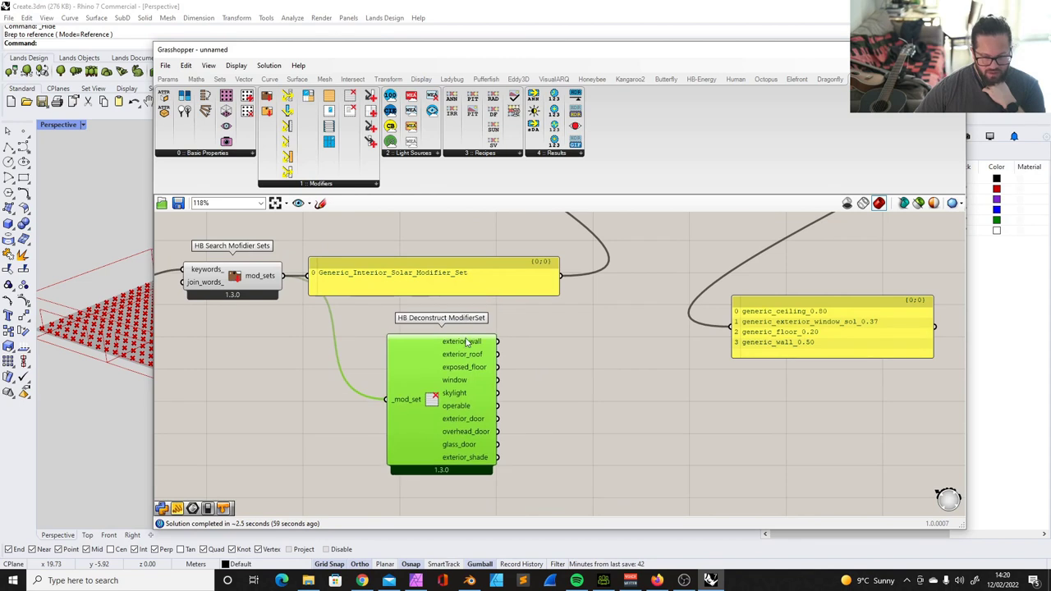
mouse_move(419, 369)
mouse_down()
mouse_move(416, 392)
mouse_move(420, 377)
mouse_up()
drag(452, 287, 513, 290)
scroll(493, 307, down, 2)
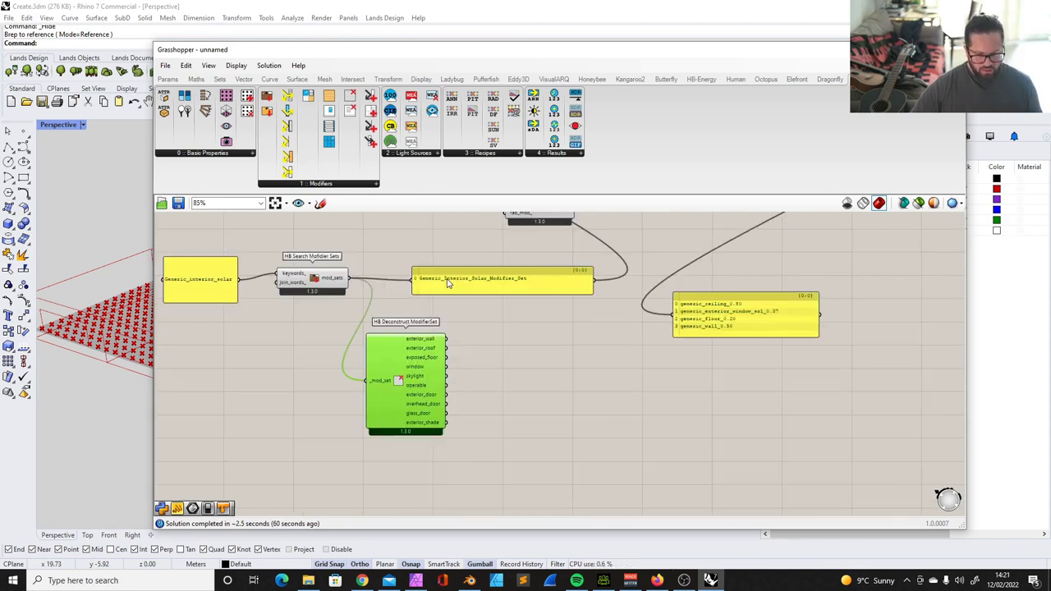
Step: Inspect the exterior wall, roof, window, exterior door, glass door and exterior shade modifiers by wiring each output into the panel in turn
drag(447, 339, 438, 279)
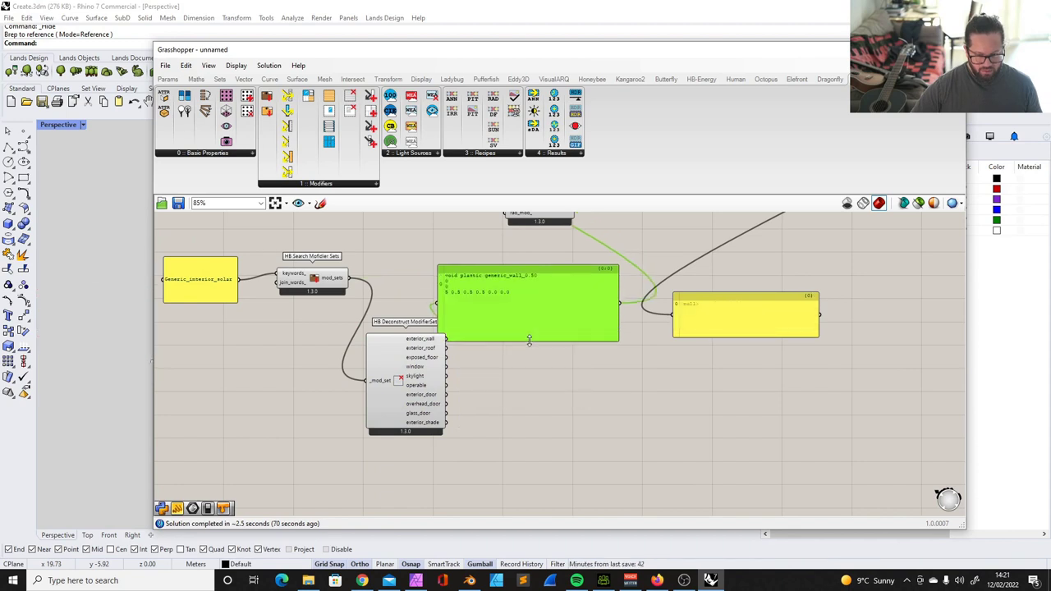
mouse_move(523, 291)
mouse_down()
mouse_move(555, 293)
mouse_move(534, 290)
mouse_up()
drag(432, 347, 453, 294)
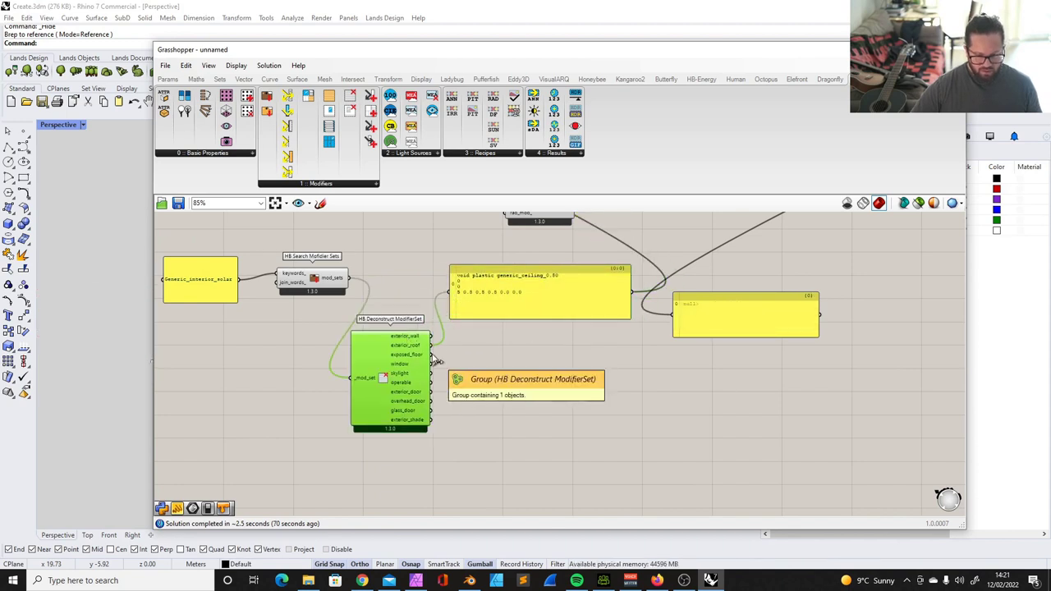
drag(431, 363, 450, 291)
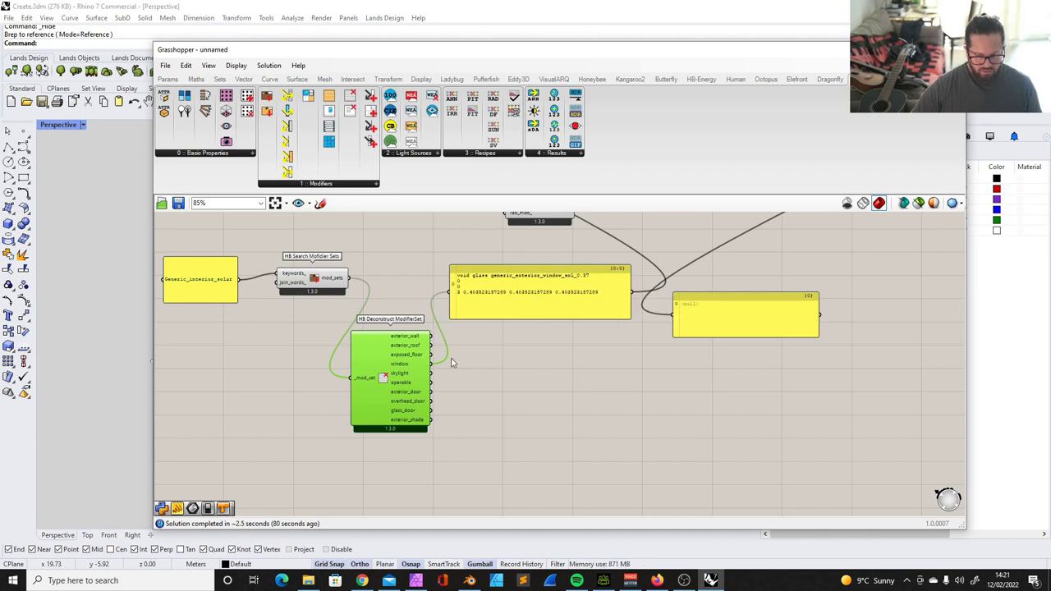
drag(447, 372, 431, 392)
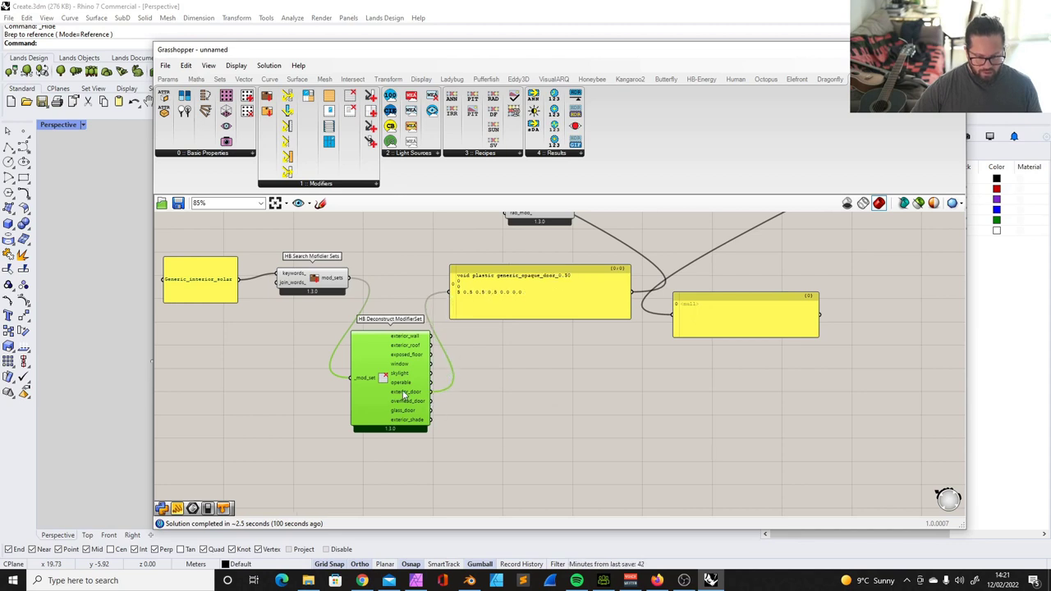
drag(433, 410, 457, 303)
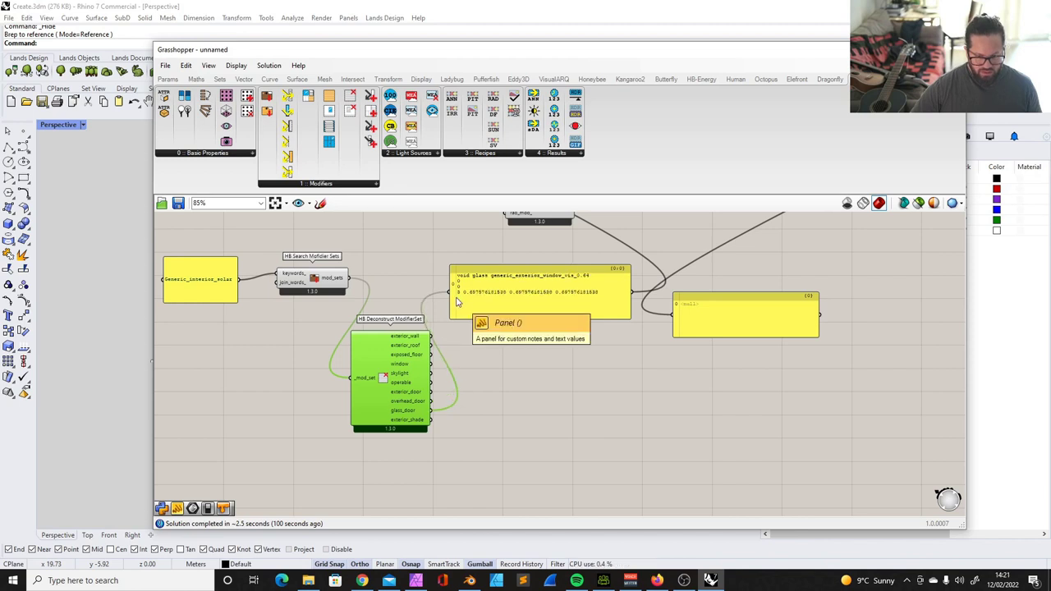
drag(429, 420, 449, 303)
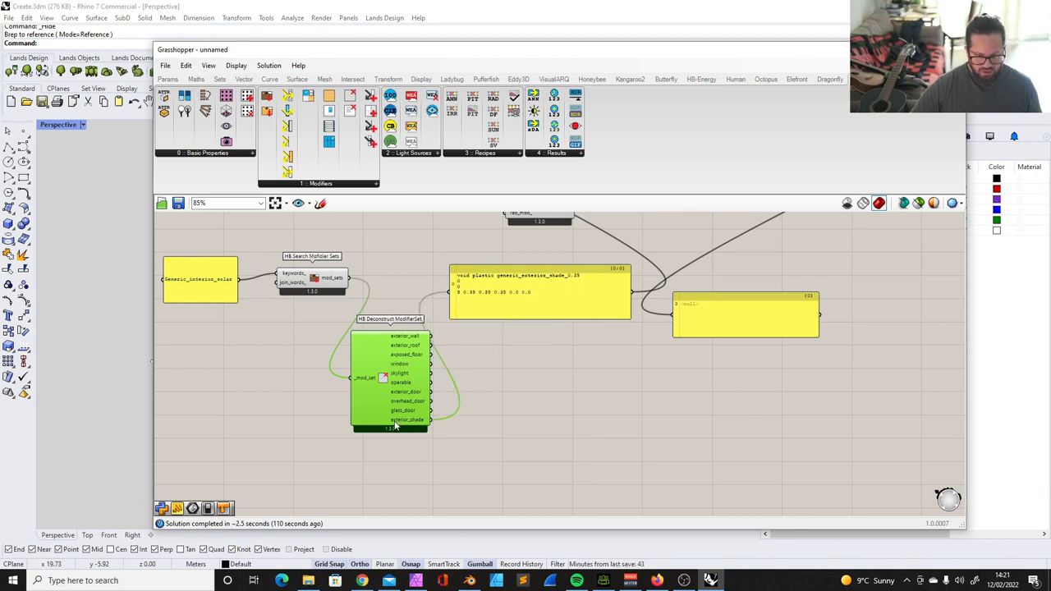
Step: Line up HB Search Modifier Sets and HB Deconstruct ModifierSet in a row and delete the panel fed by the exterior_shade output
click(436, 426)
right_drag(436, 426, 447, 479)
drag(525, 343, 537, 394)
drag(393, 426, 403, 368)
drag(339, 321, 322, 341)
click(320, 322)
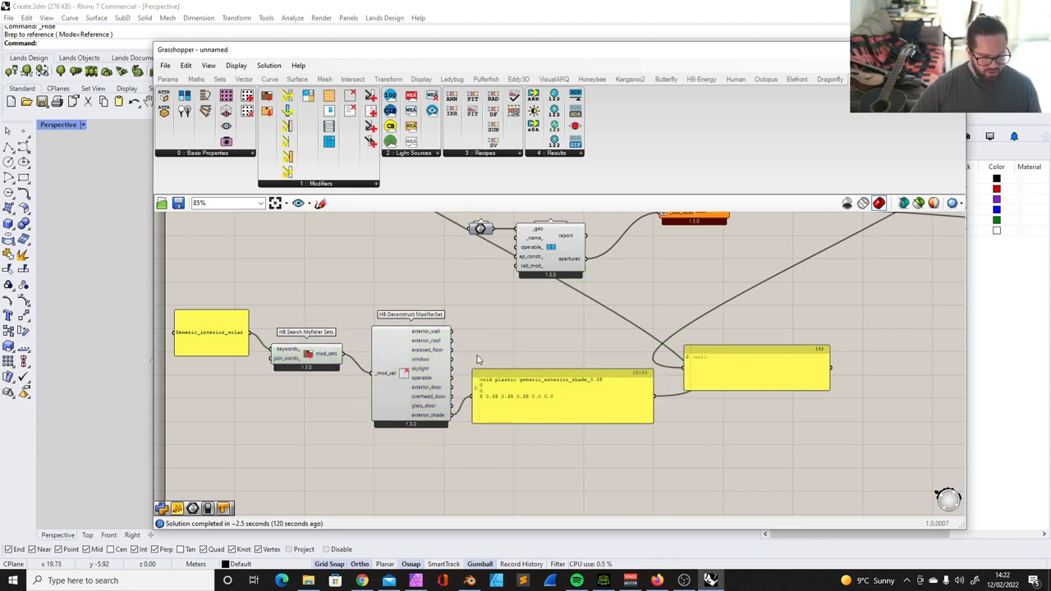
click(500, 418)
key(Delete)
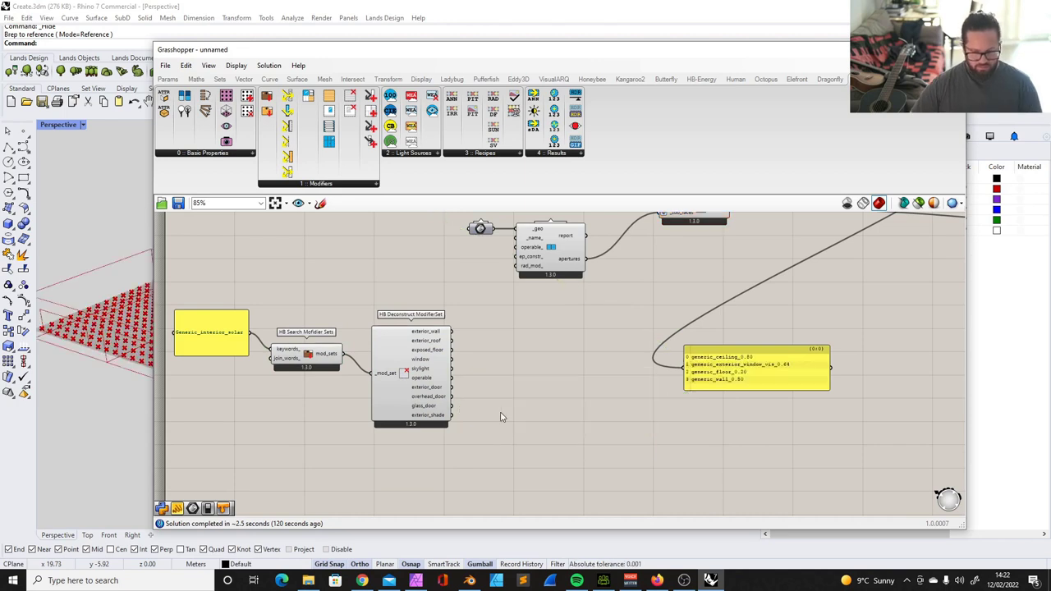
Step: Delete the HB Deconstruct ModifierSet component and connect HB Search Modifier Sets' mod_sets output to HB Room from Solid's _mod_set_ input
click(443, 380)
key(Delete)
scroll(413, 421, down, 3)
scroll(372, 294, up, 3)
drag(366, 437, 390, 368)
scroll(431, 382, up, 2)
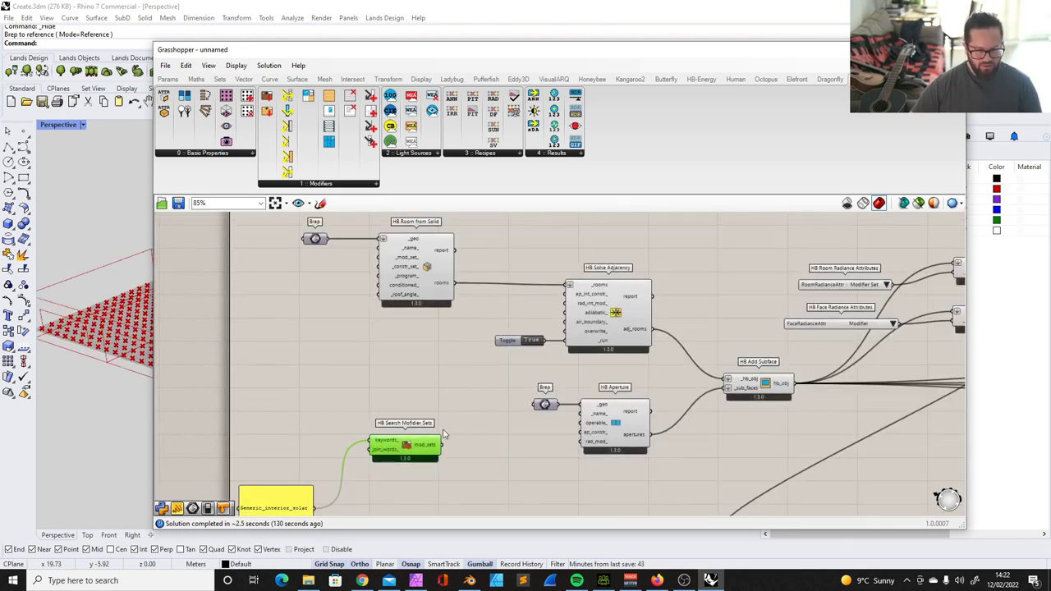
drag(441, 448, 379, 261)
Step: Add a List Item component, feed mod_sets into its L input, and connect its output to HB Room from Solid's _mod_set_ input
click(478, 505)
right_drag(440, 510, 463, 468)
double_click(462, 469)
text(list)
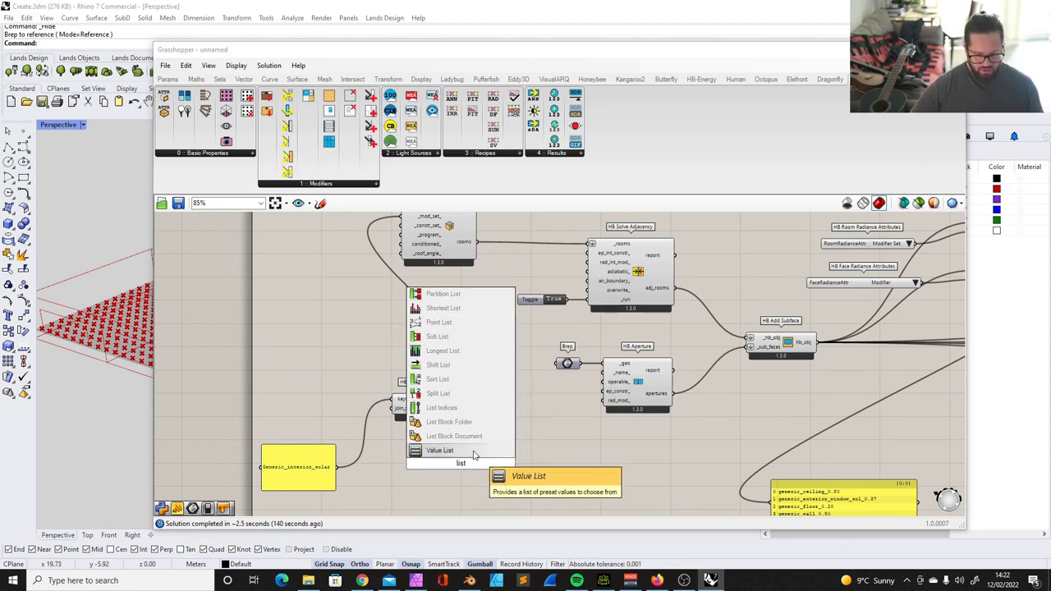
text(ite)
key(Return)
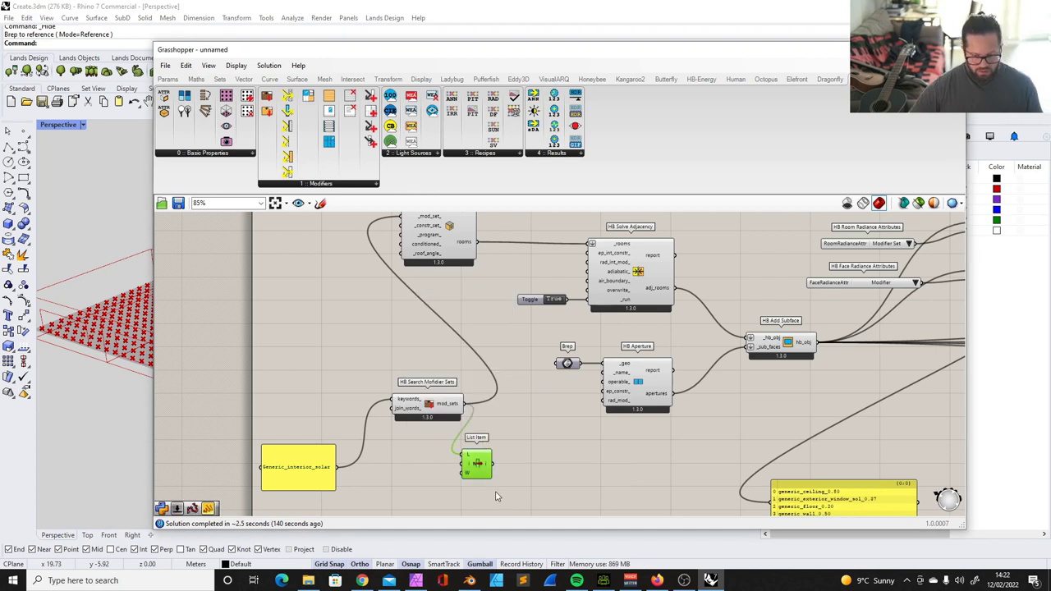
scroll(498, 494, down, 1)
drag(498, 488, 421, 278)
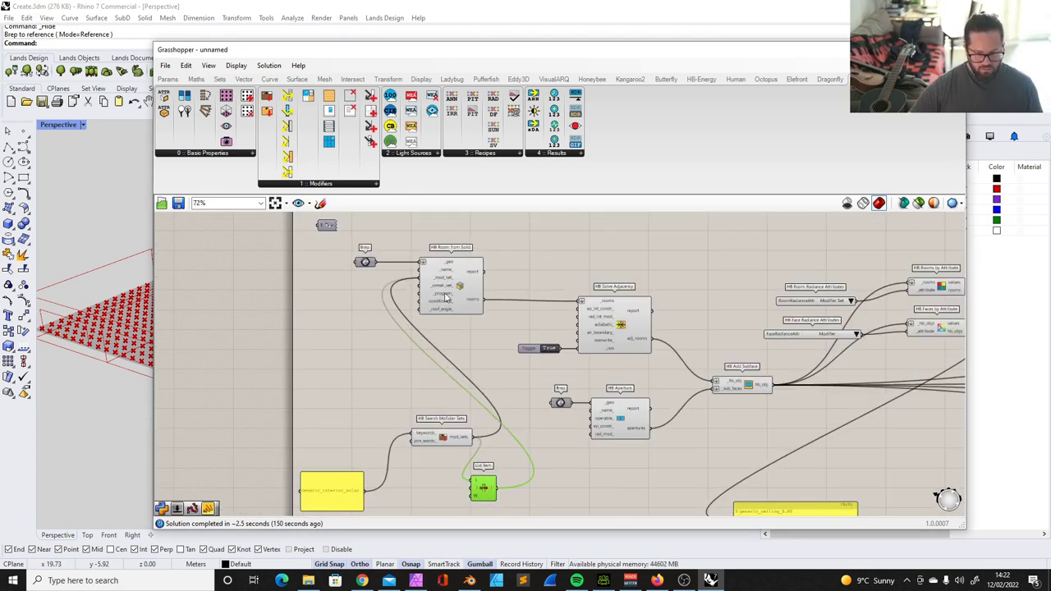
Step: Add a Number Slider and place it beside the List Item component's index input
scroll(463, 406, down, 2)
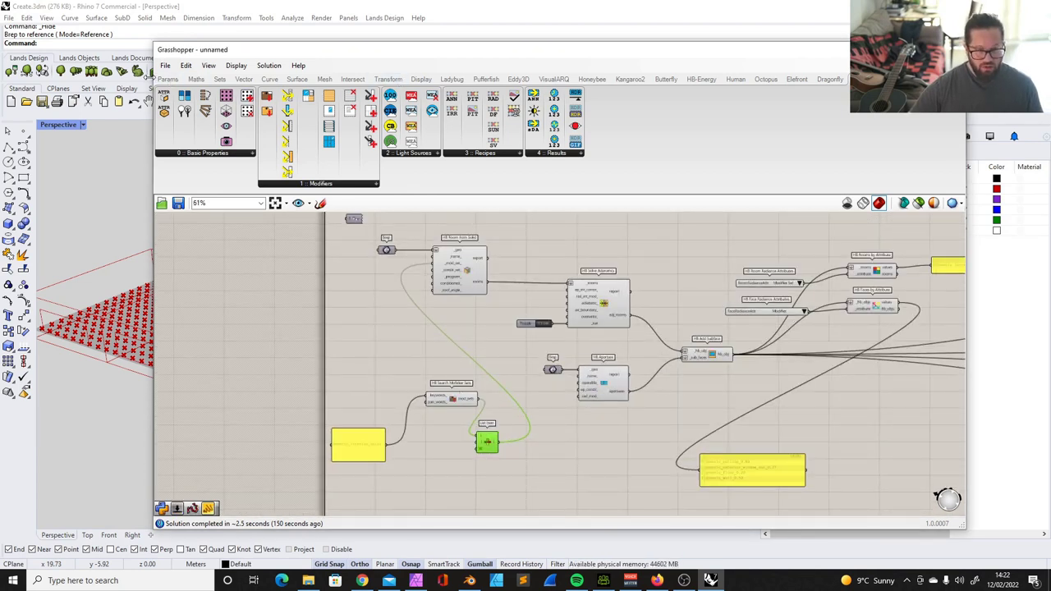
click(359, 340)
double_click(359, 340)
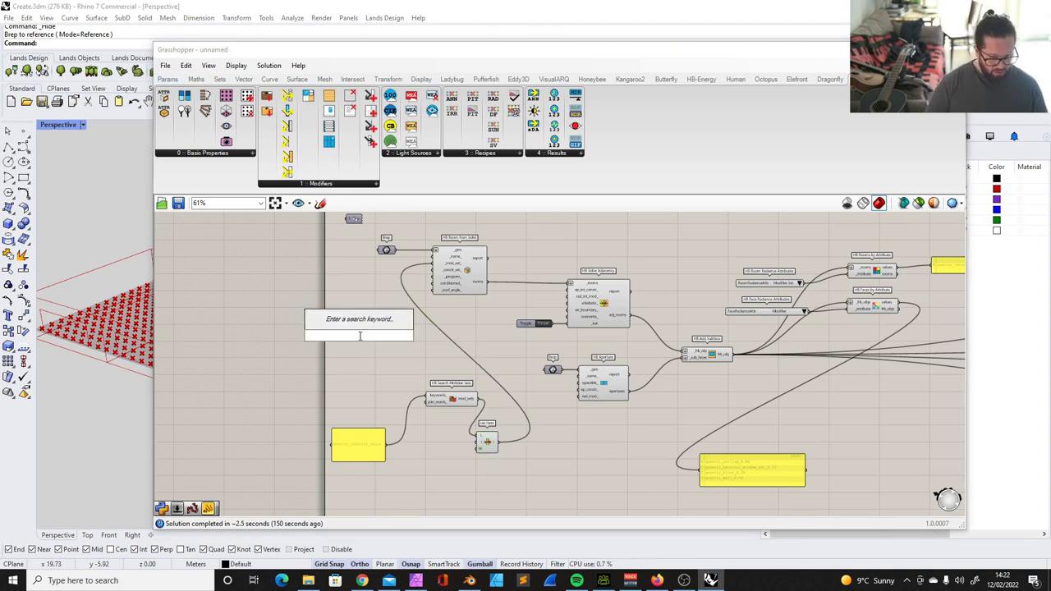
text(number slider)
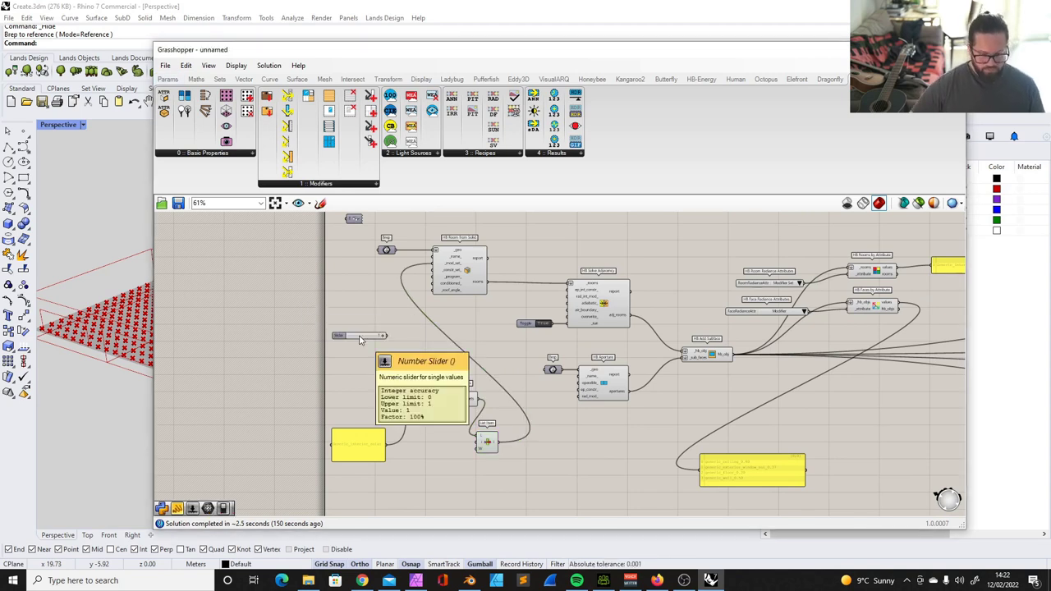
key(Return)
scroll(318, 340, up, 3)
scroll(317, 340, down, 3)
drag(362, 324, 435, 452)
Step: Set the slider's maximum to 3 and connect it to List Item's i input
scroll(456, 466, up, 3)
double_click(403, 453)
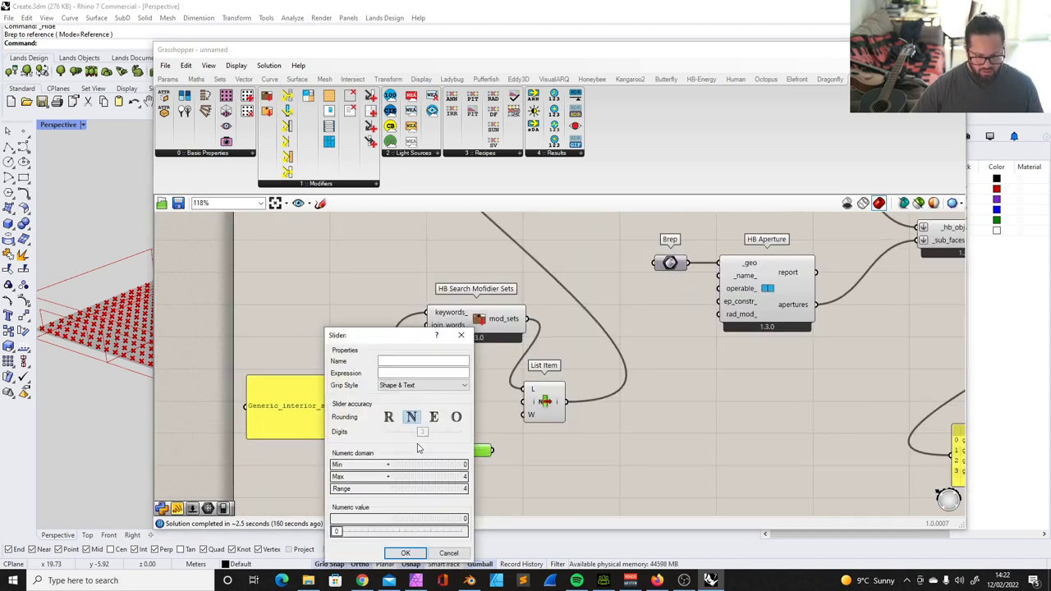
click(440, 478)
text(3)
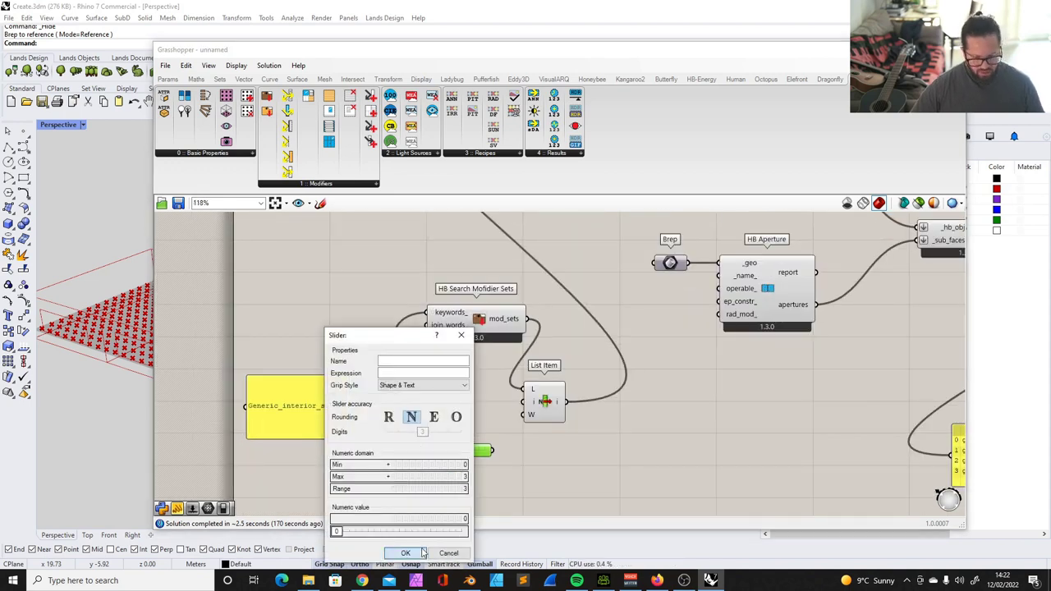
click(405, 553)
drag(421, 454, 524, 402)
drag(484, 455, 447, 454)
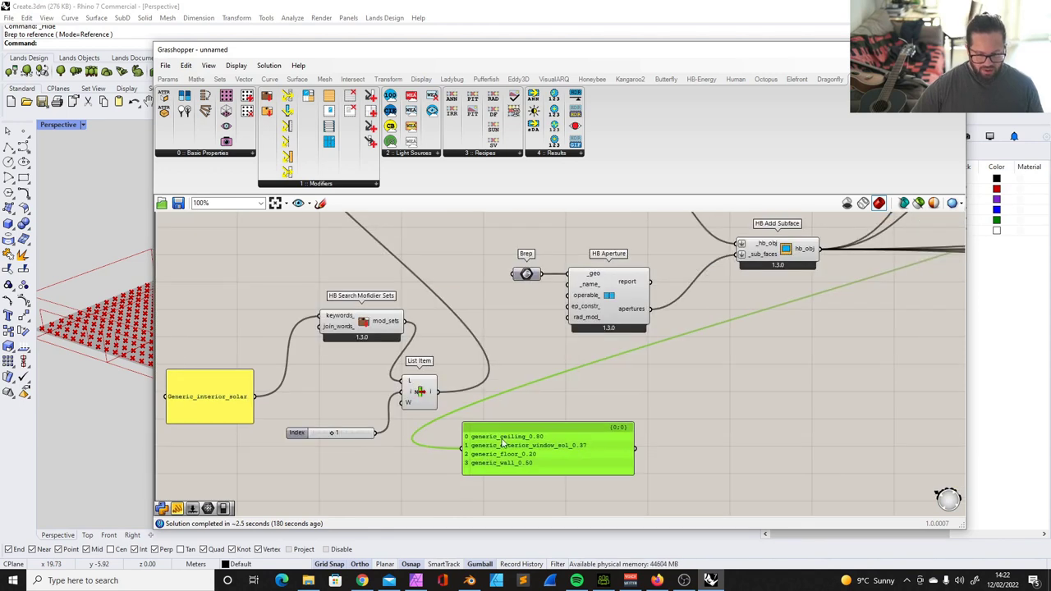
Step: Set the Index slider to 2 and delete the Generic_interior_solar keyword panel
scroll(394, 417, up, 2)
drag(309, 440, 340, 440)
scroll(208, 373, down, 2)
scroll(208, 373, up, 2)
click(209, 370)
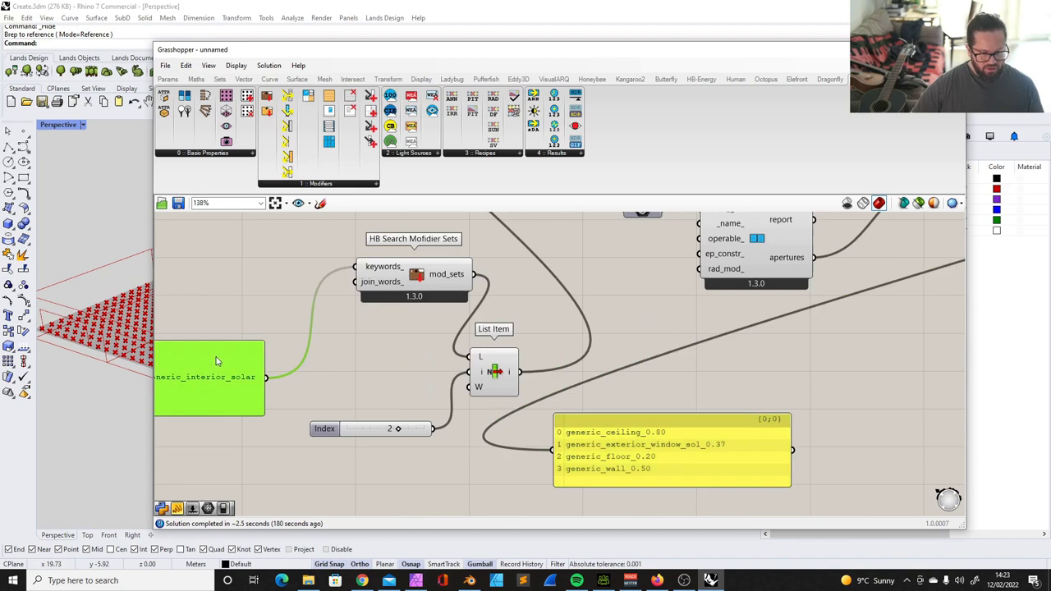
key(Delete)
Step: Set the Index slider to 1 and enlarge the face modifiers panel to fit all its entries
mouse_move(399, 429)
mouse_down()
mouse_move(349, 433)
mouse_move(400, 432)
mouse_move(381, 433)
mouse_up()
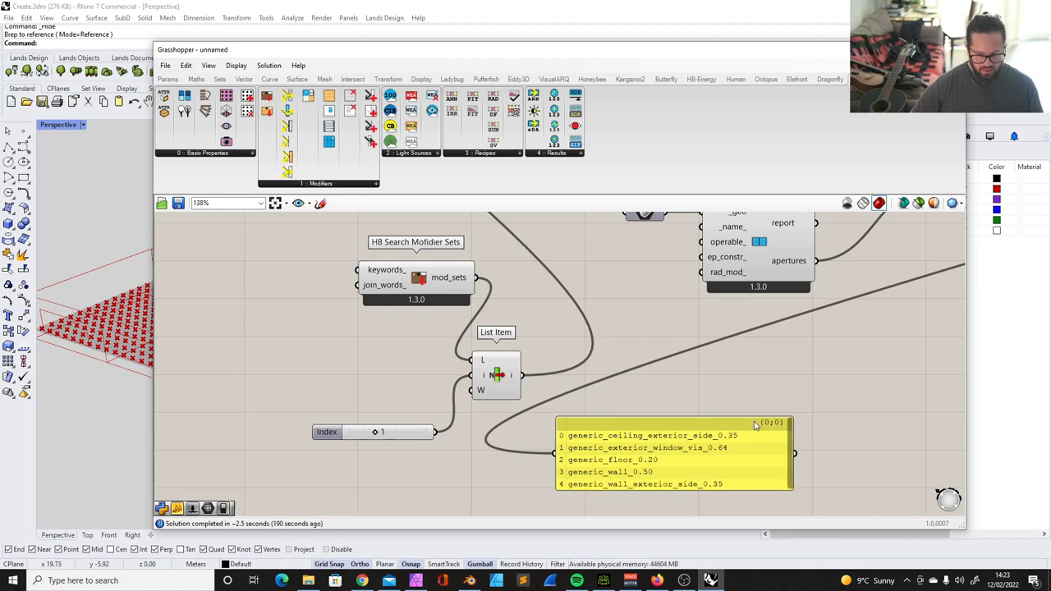
scroll(708, 493, down, 1)
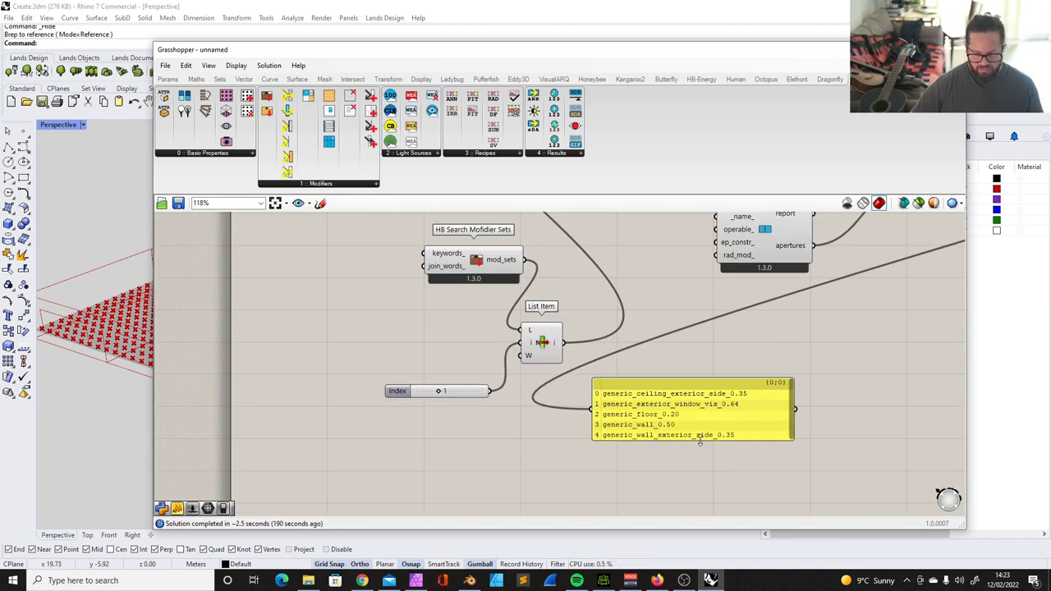
drag(702, 440, 702, 451)
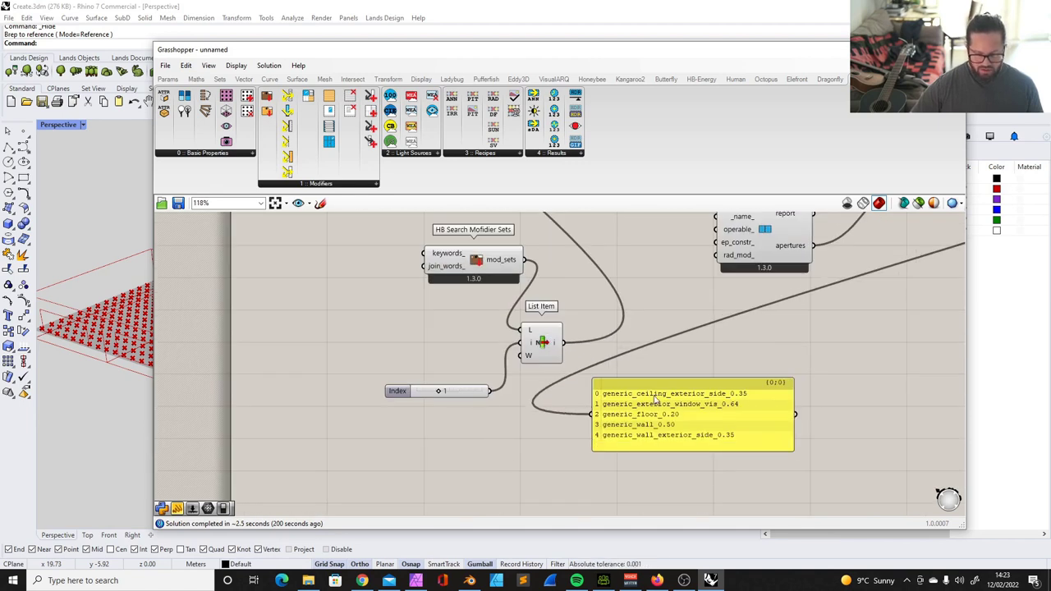
Step: Set the Index slider to 0 and move the face modifiers panel farther away from the List Item component
mouse_move(439, 391)
mouse_down()
mouse_move(419, 392)
mouse_move(465, 392)
mouse_move(427, 396)
mouse_up()
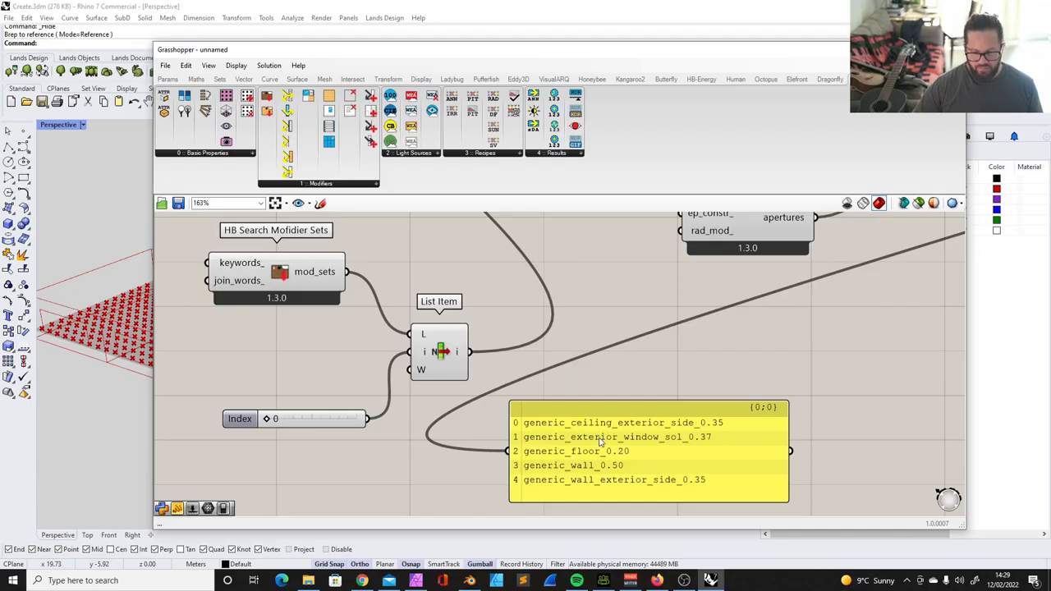
click(649, 439)
drag(648, 436, 645, 435)
click(675, 391)
click(675, 419)
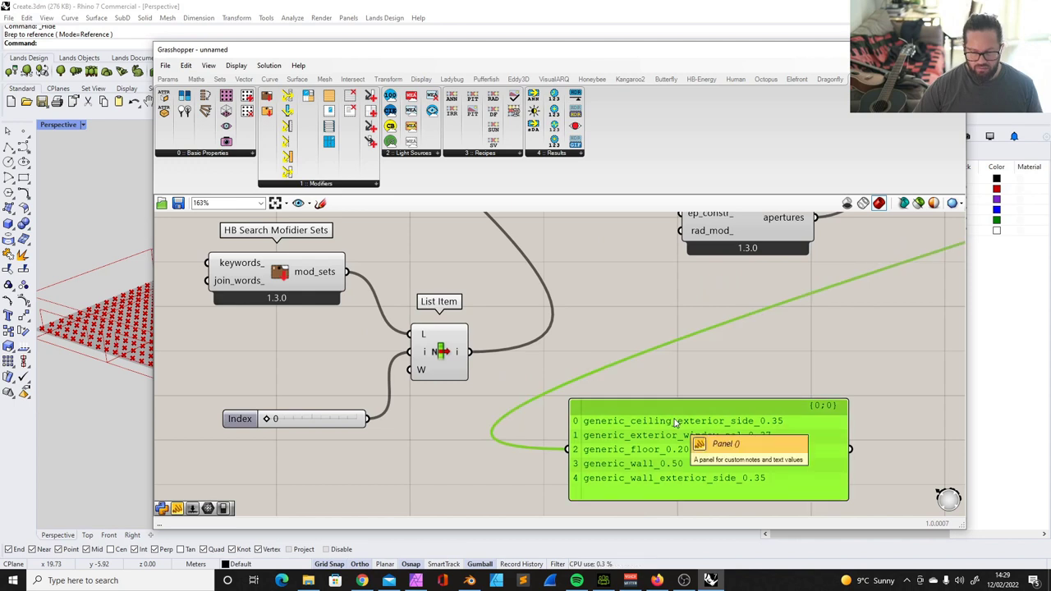
Step: Switch to Chrome and look through the Honeybee Radiance documentation home page, including its lists of subpackages and submodules
click(362, 581)
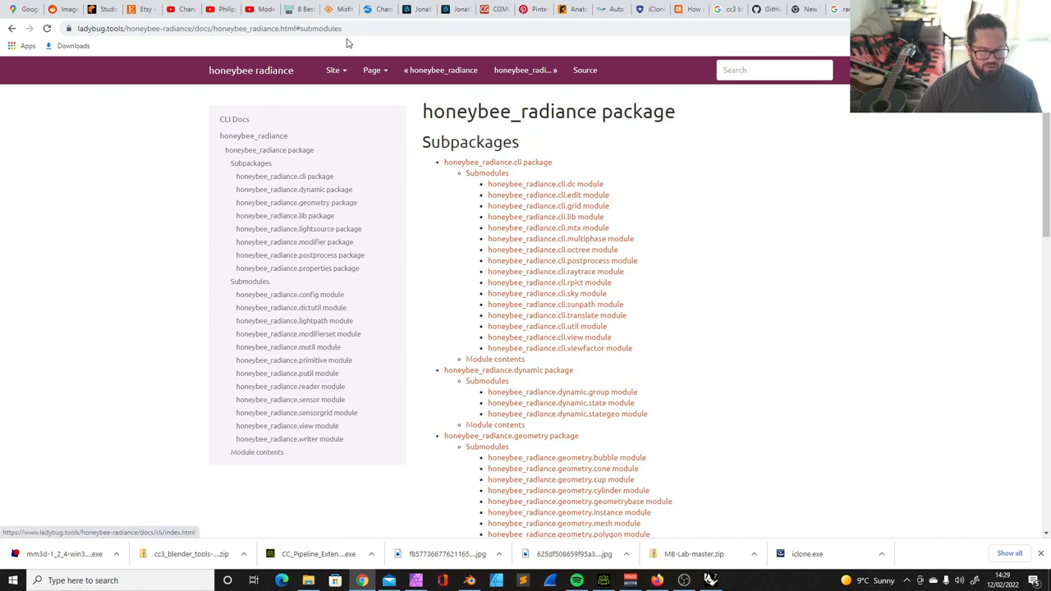
click(277, 74)
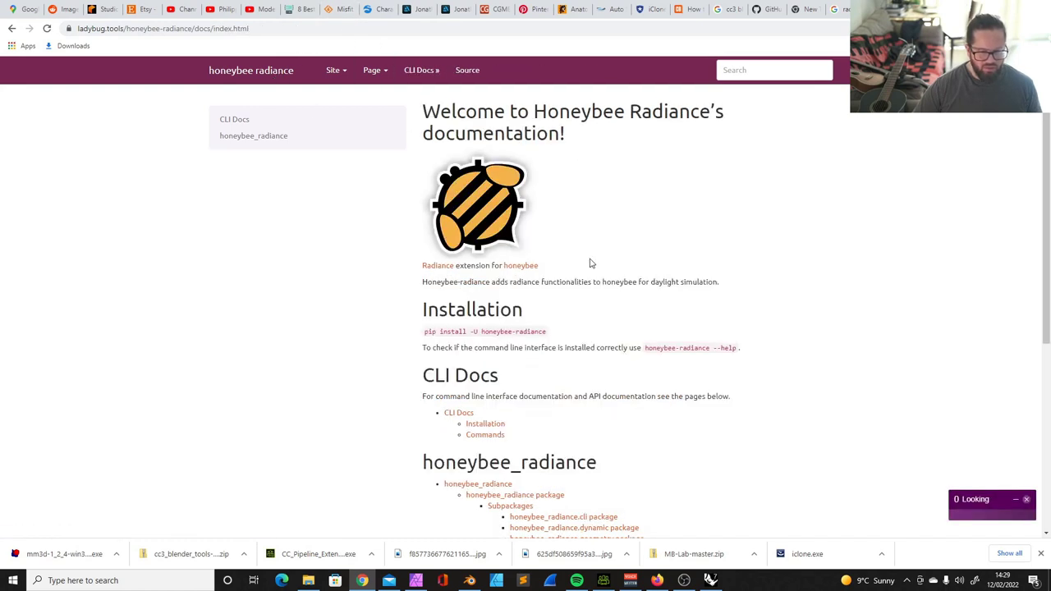
scroll(590, 263, down, 3)
scroll(589, 263, up, 2)
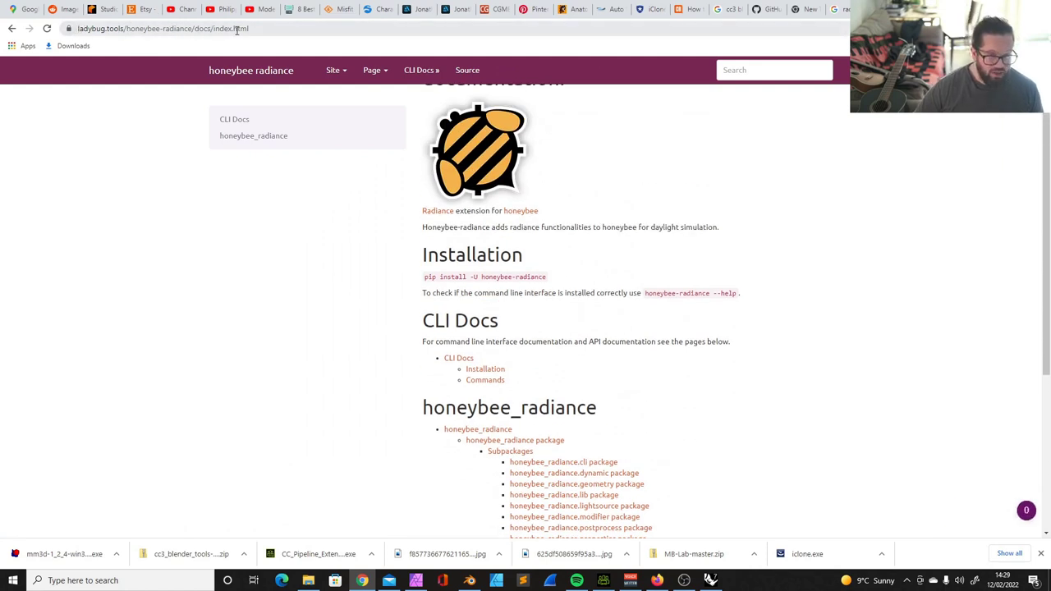
scroll(488, 345, up, 1)
scroll(489, 344, down, 3)
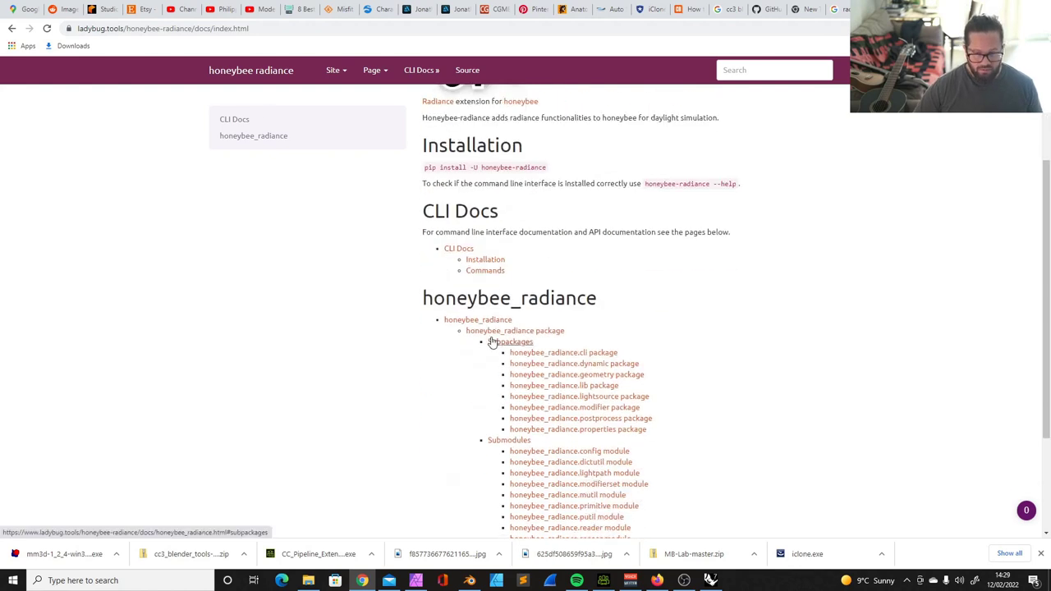
scroll(491, 341, up, 2)
scroll(493, 342, down, 5)
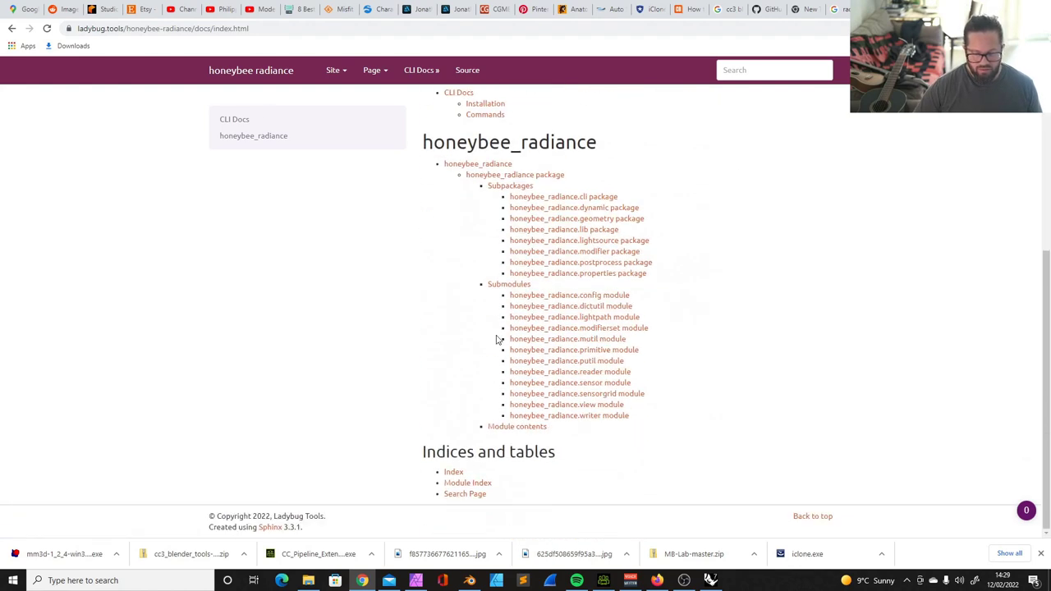
scroll(685, 425, up, 4)
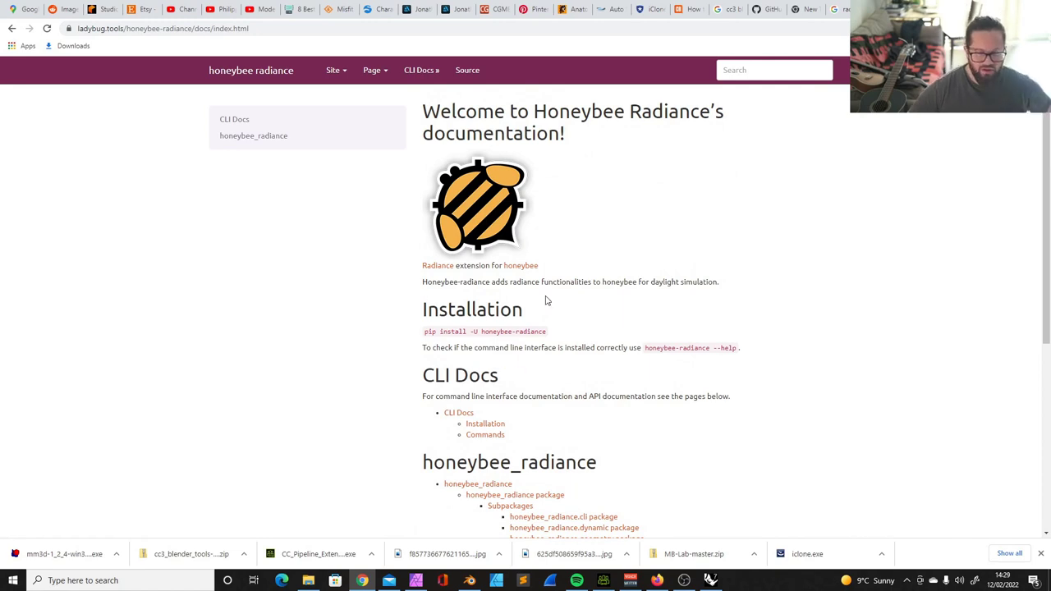
scroll(394, 226, down, 3)
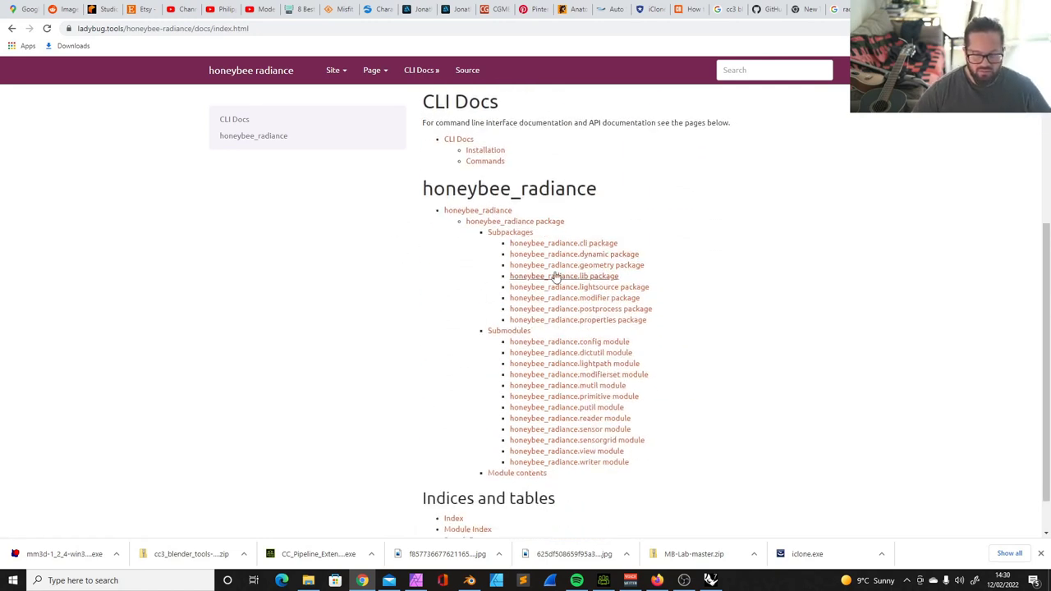
Step: Open the honeybee_radiance.cli package page, review its submodules, and return to Grasshopper
click(576, 244)
scroll(575, 324, down, 2)
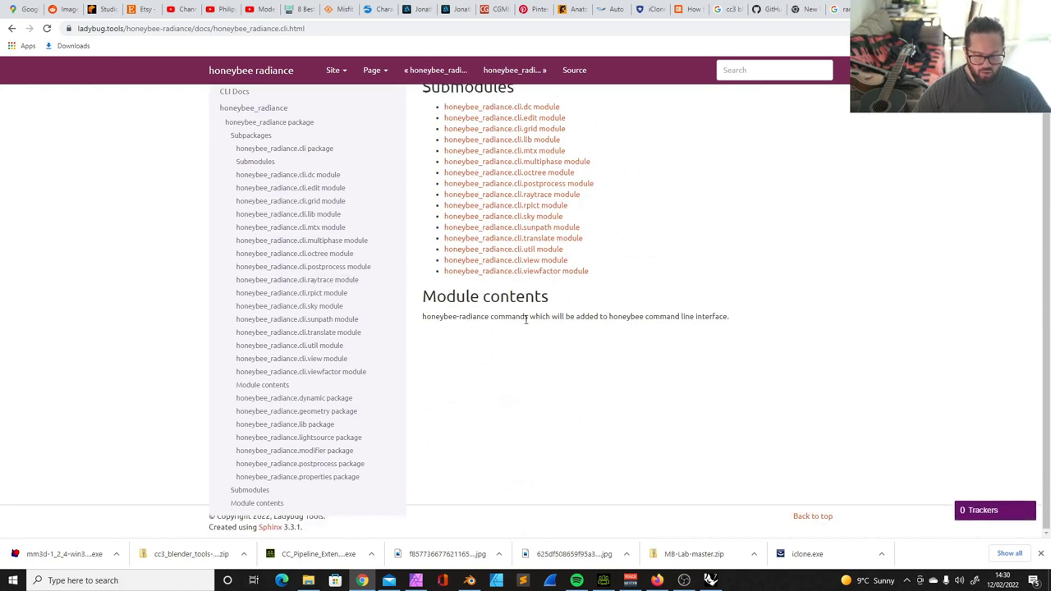
scroll(584, 348, up, 1)
scroll(584, 348, down, 1)
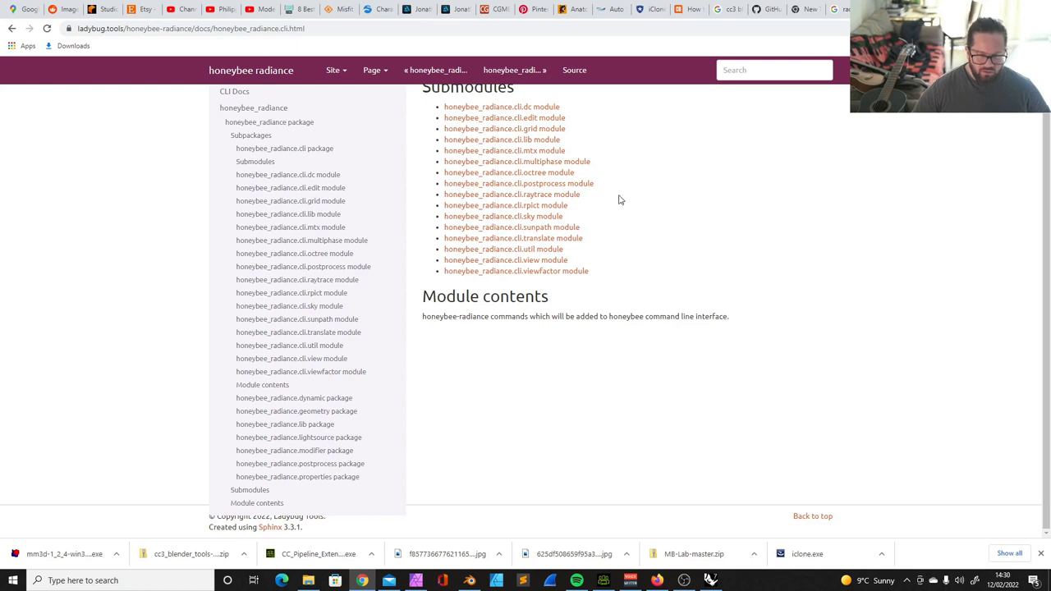
click(988, 8)
click(647, 313)
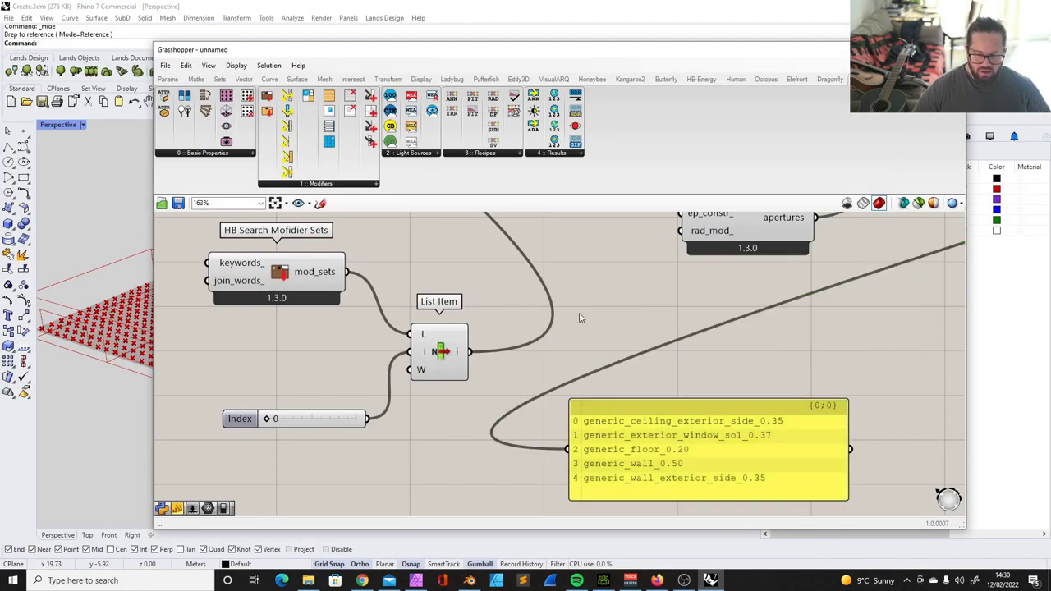
Step: Compare the face modifiers panel, the room's modifier set panel at HB Rooms by Attribute, and the List Item selection
scroll(578, 315, down, 4)
right_drag(625, 372, 573, 408)
scroll(574, 408, up, 1)
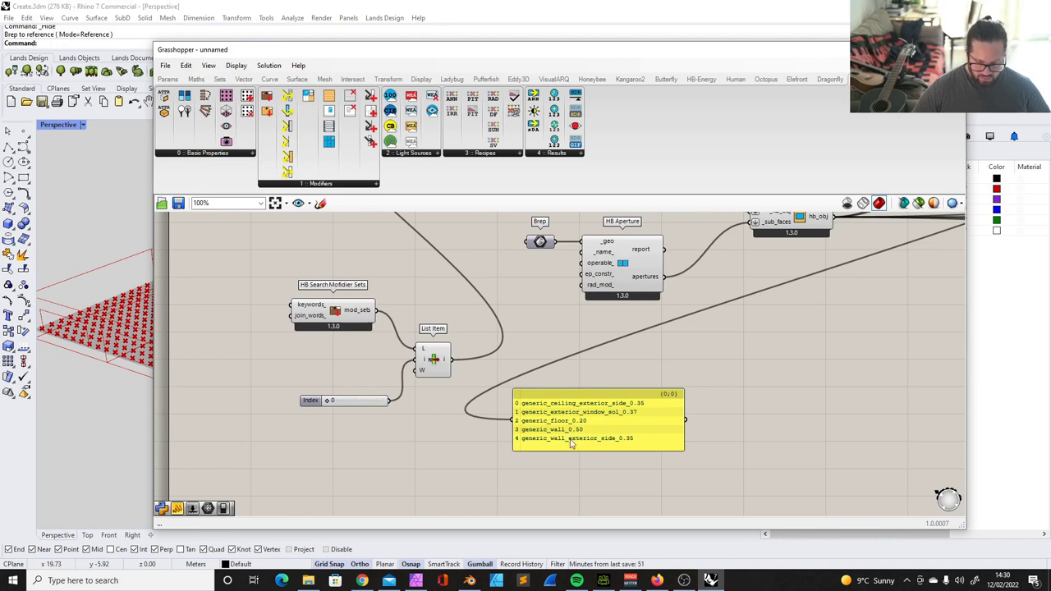
scroll(591, 427, up, 2)
scroll(566, 427, down, 8)
scroll(573, 357, up, 3)
scroll(658, 312, up, 5)
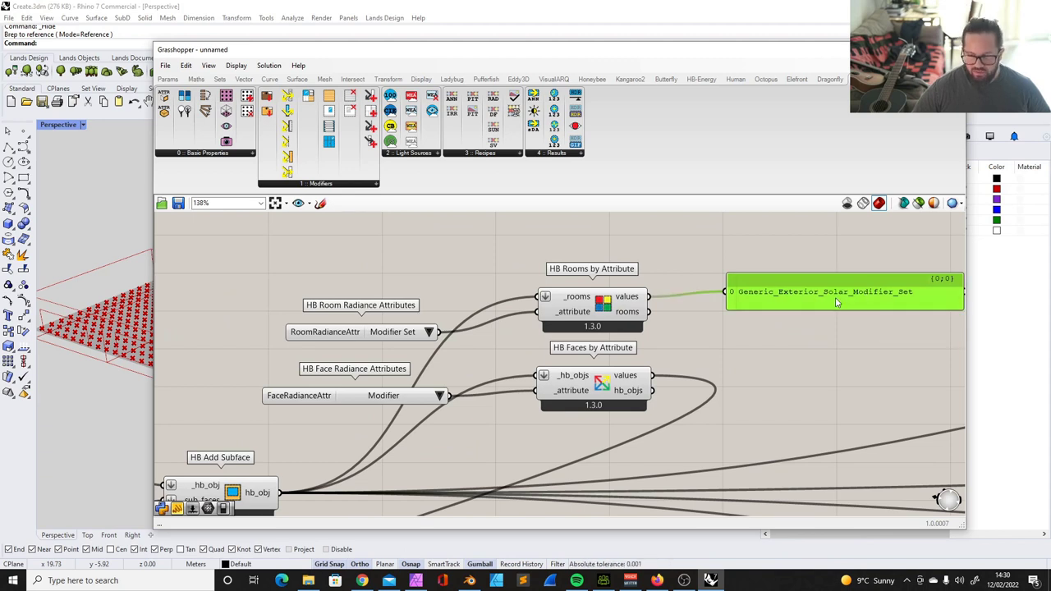
scroll(837, 302, down, 5)
scroll(474, 420, up, 5)
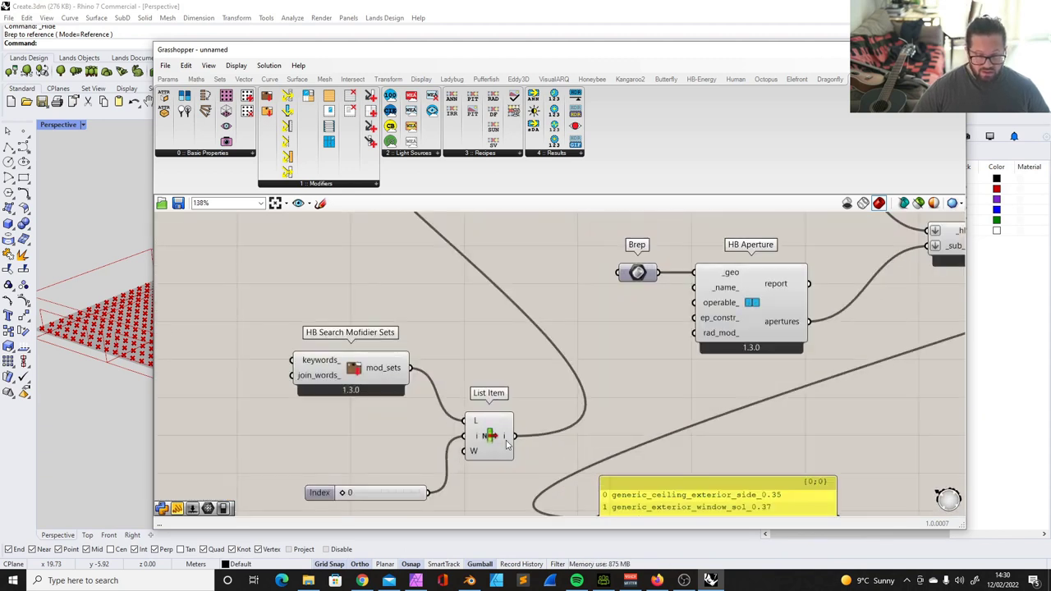
scroll(460, 402, down, 4)
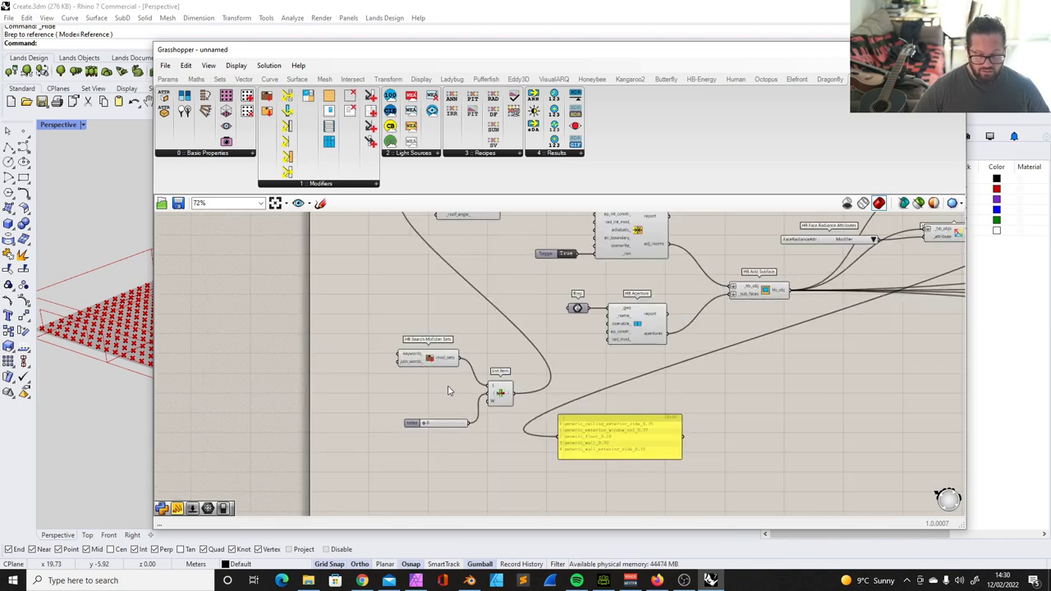
Step: Connect HB Search Modifier Sets' mod_sets output to the panel below and compare its list with the room's modifier set
drag(465, 360, 591, 452)
scroll(592, 454, up, 3)
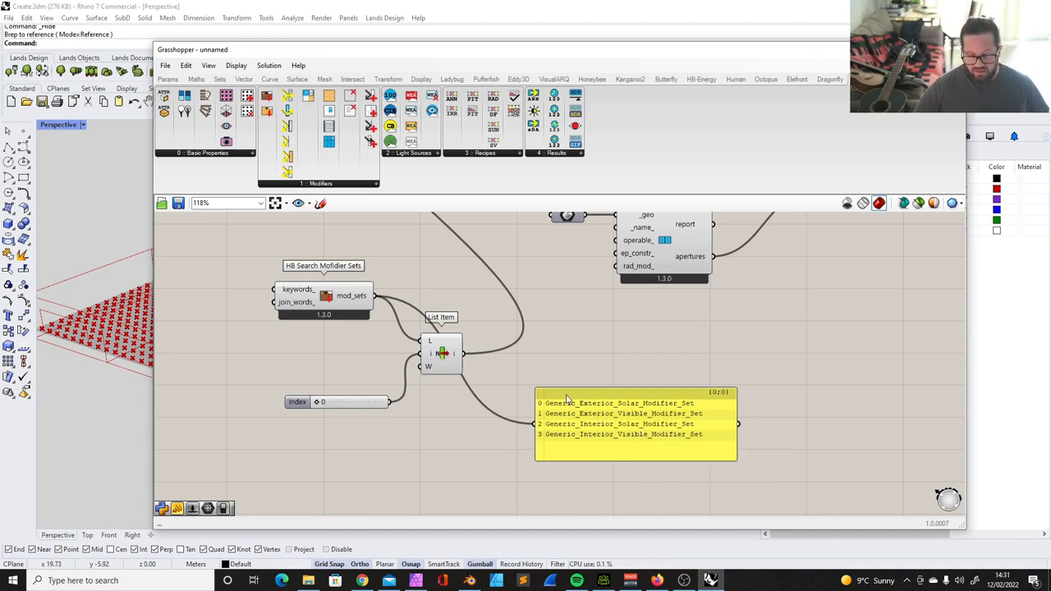
scroll(563, 406, down, 5)
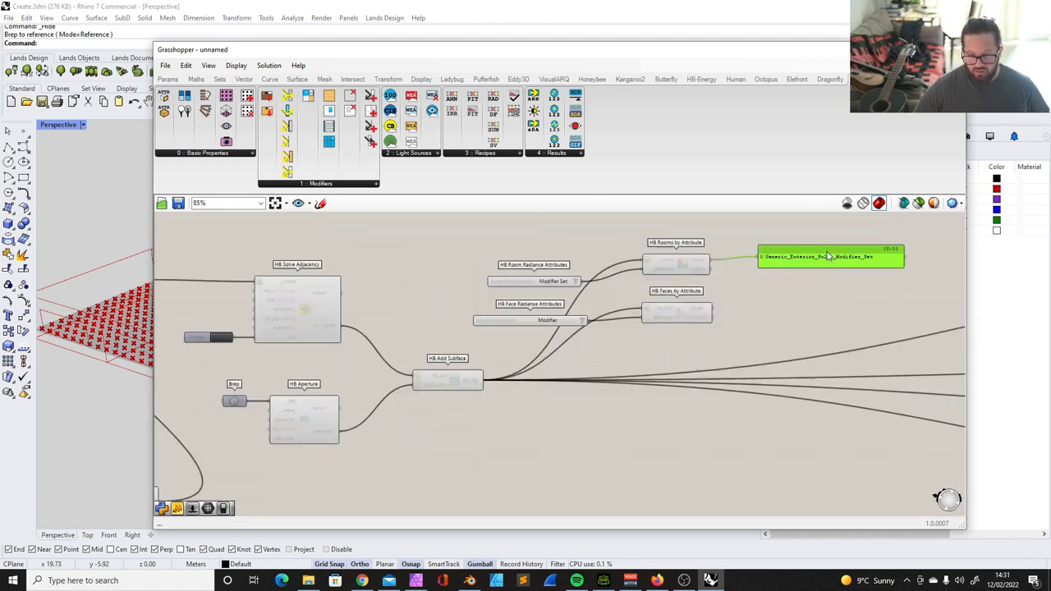
scroll(420, 383, up, 4)
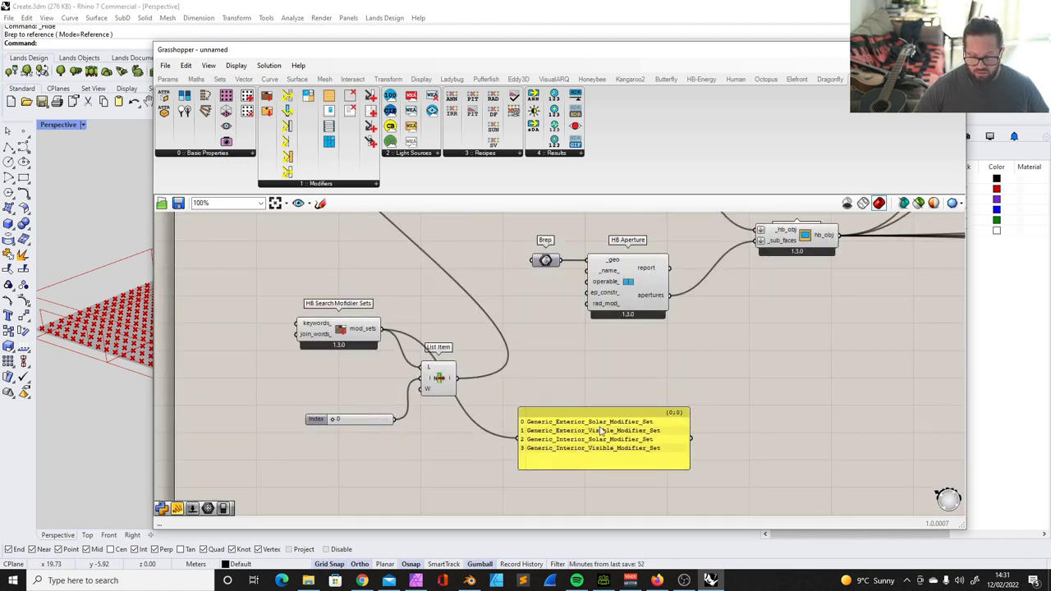
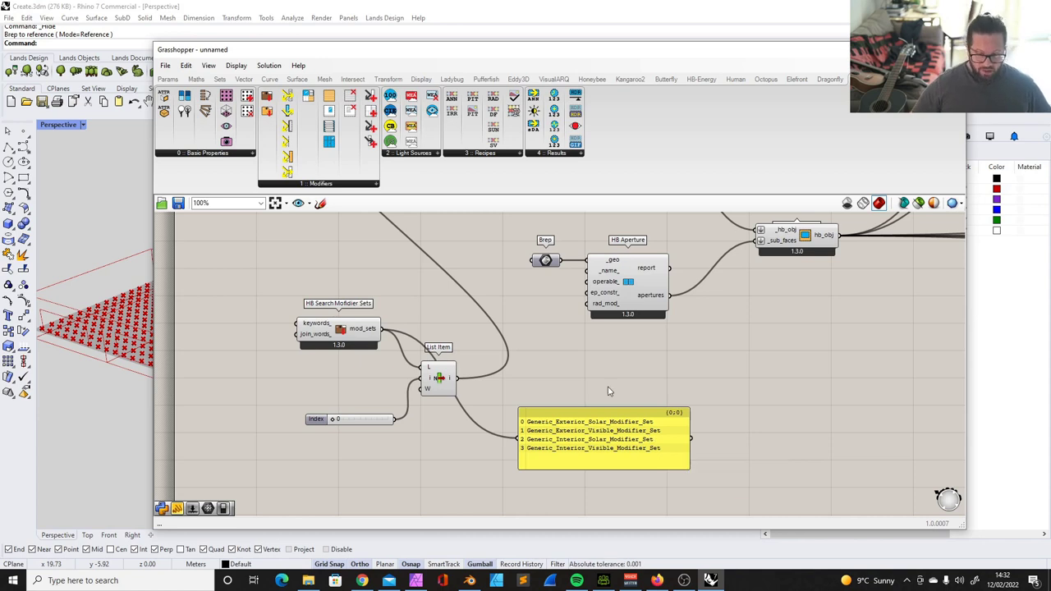
Step: Move the modifier sets list panel up so that it sits beside the List Item component
scroll(596, 404, down, 1)
scroll(585, 419, up, 2)
click(606, 421)
drag(570, 435, 588, 377)
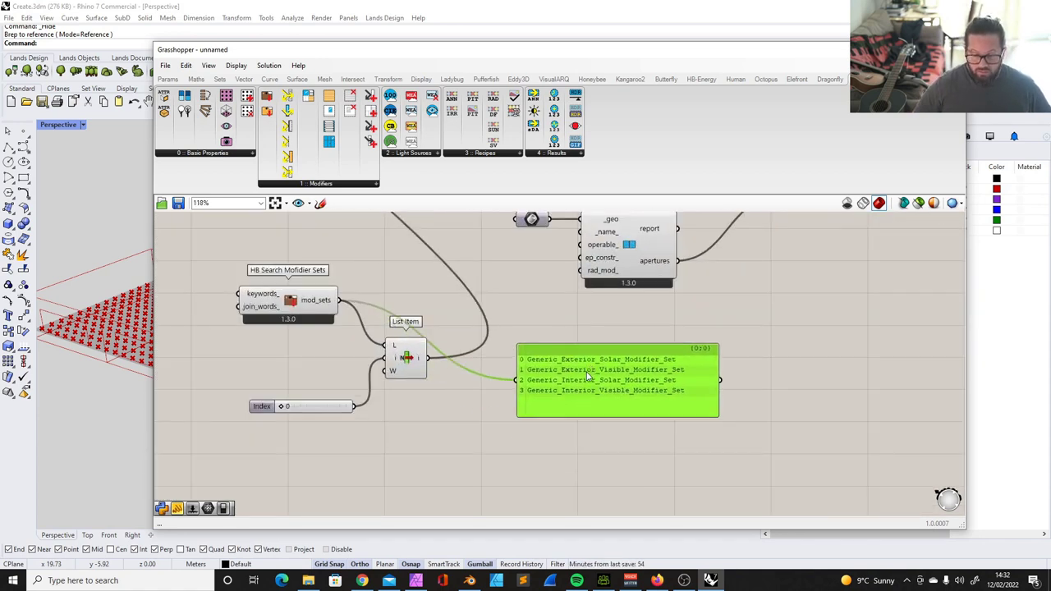
Step: Move the HB Search Modifier Sets component, List Item, index slider and modifier sets panel together further below the HB Aperture component
scroll(629, 382, down, 3)
scroll(600, 388, up, 3)
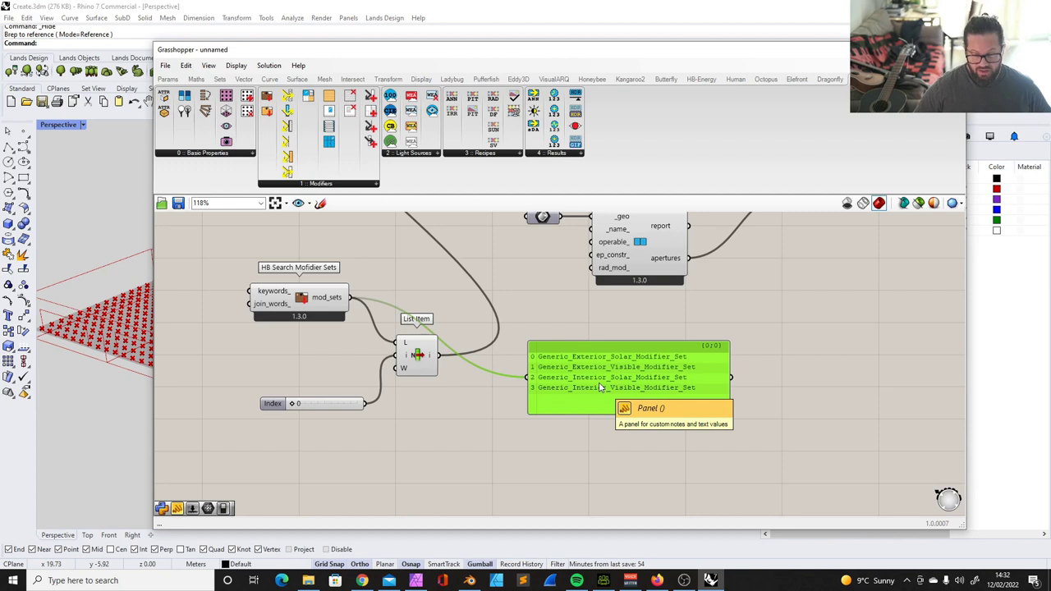
scroll(601, 388, down, 1)
drag(337, 292, 857, 517)
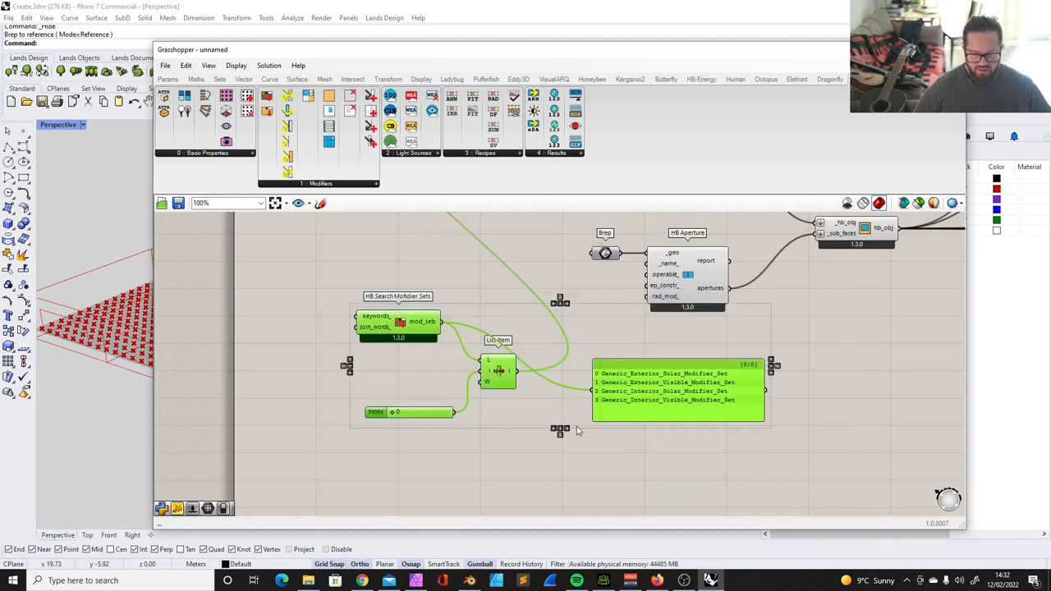
drag(496, 378, 483, 425)
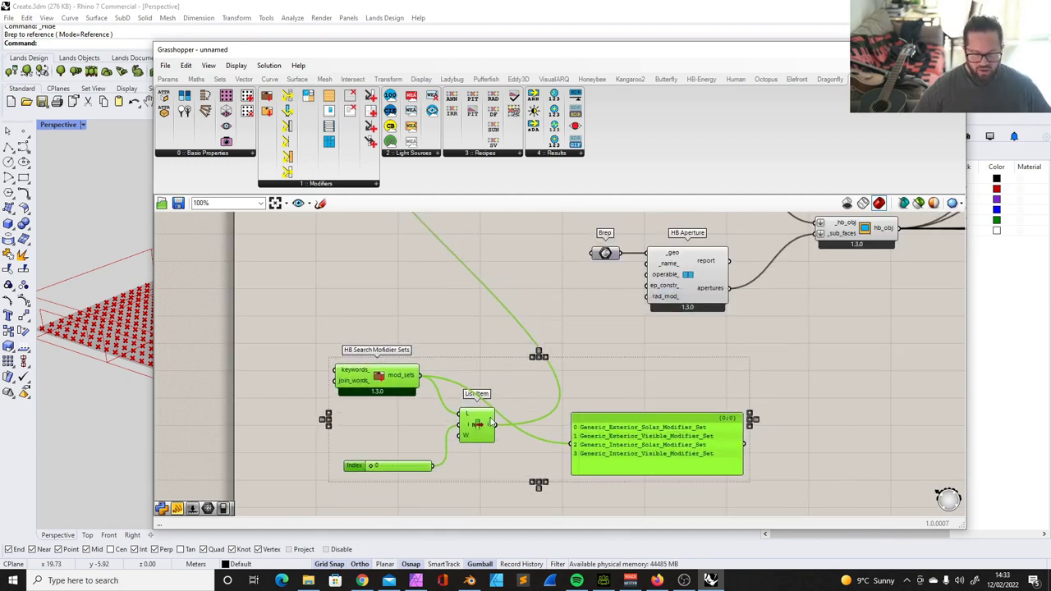
drag(632, 435, 631, 411)
click(643, 411)
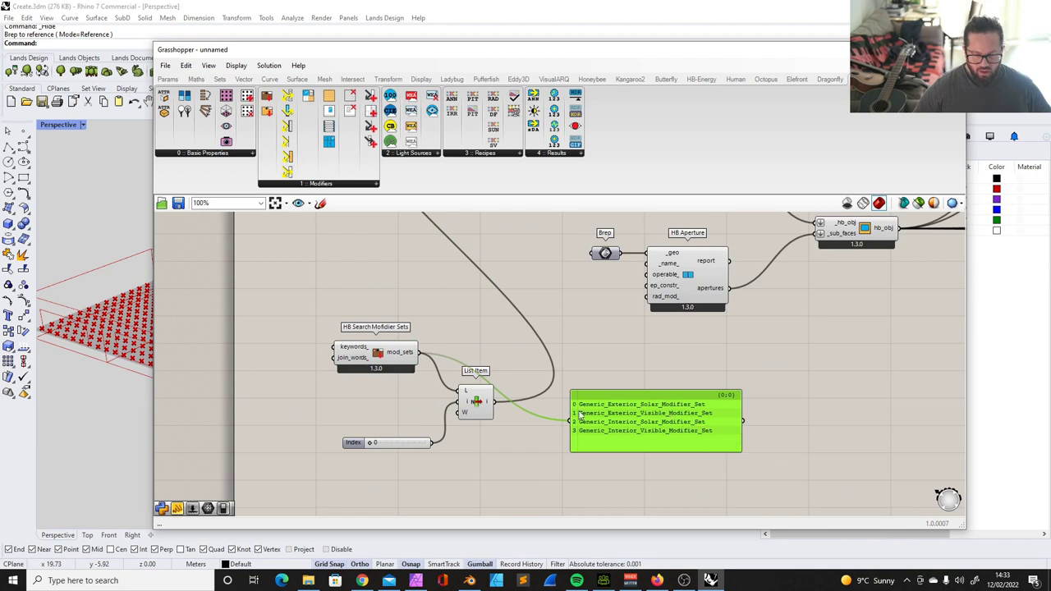
Step: Tuck List Item and its index slider closer to HB Search Modifier Sets and connect List Item's output to the panel, replacing its existing input
drag(485, 403, 468, 400)
click(389, 444)
mouse_move(389, 444)
mouse_down()
mouse_move(361, 431)
mouse_move(379, 431)
mouse_up()
drag(485, 405, 573, 421)
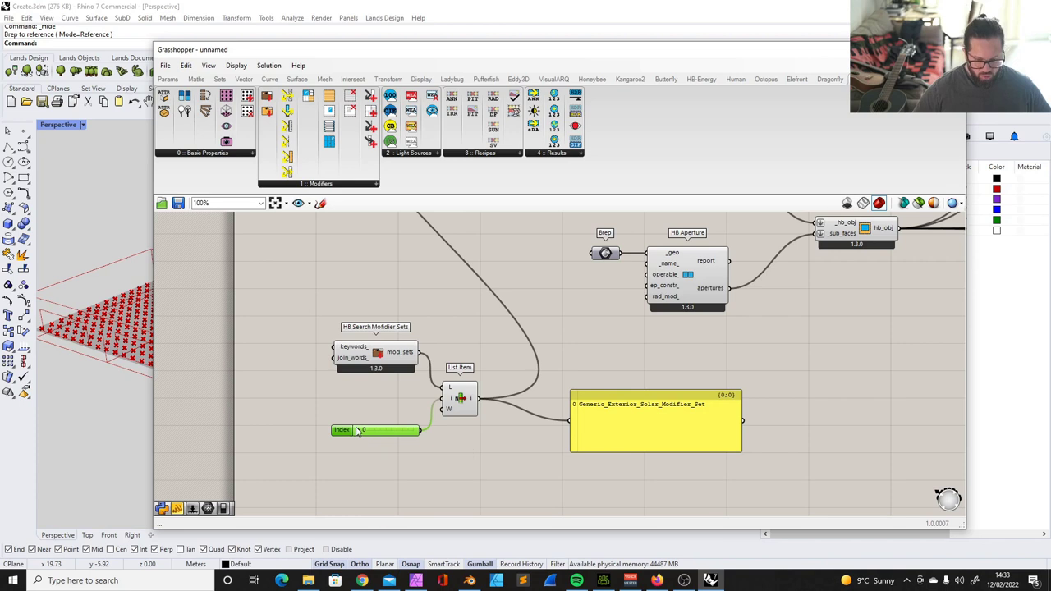
Step: Reposition the Grasshopper window to uncover part of the Rhino room model, with the HB Daylight Factor results in view
scroll(485, 362, down, 6)
scroll(646, 283, up, 2)
drag(337, 50, 586, 62)
scroll(877, 420, up, 6)
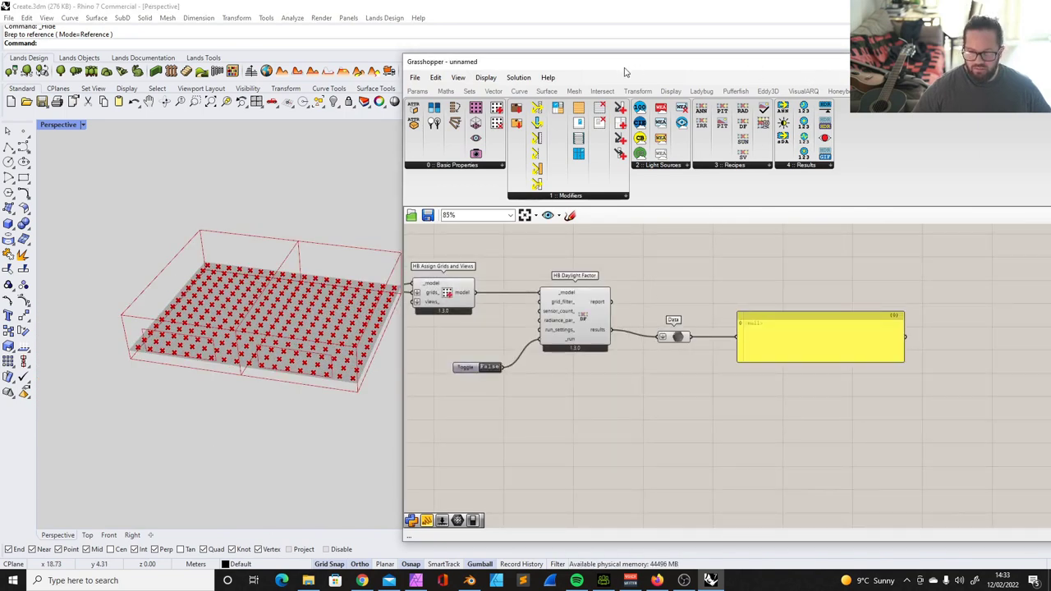
drag(793, 68, 627, 62)
Step: Add an LB Spatial Heatmap component below the results panel and connect the Data parameter to its _values input
double_click(647, 277)
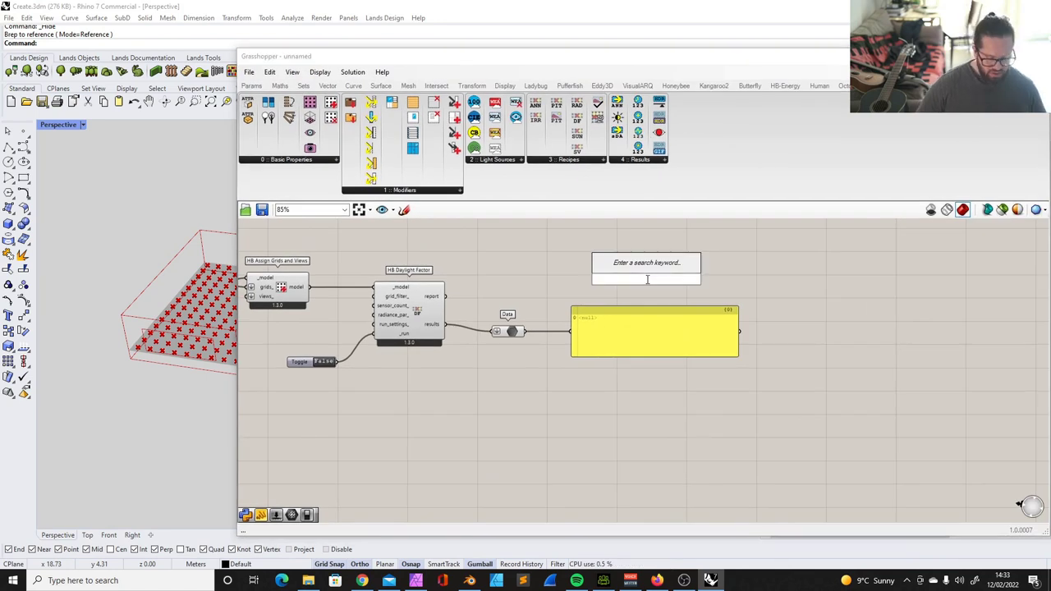
text(heatmap)
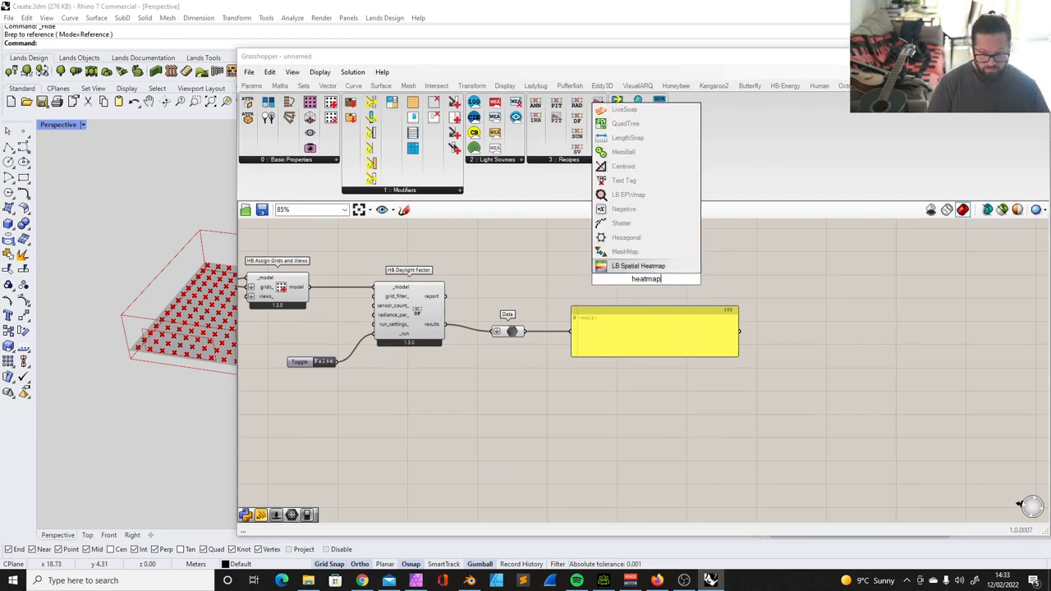
click(631, 267)
drag(632, 273, 622, 414)
drag(525, 332, 598, 397)
Step: Add a Mesh Join component below HB Daylight Factor
scroll(538, 386, down, 3)
scroll(396, 362, up, 3)
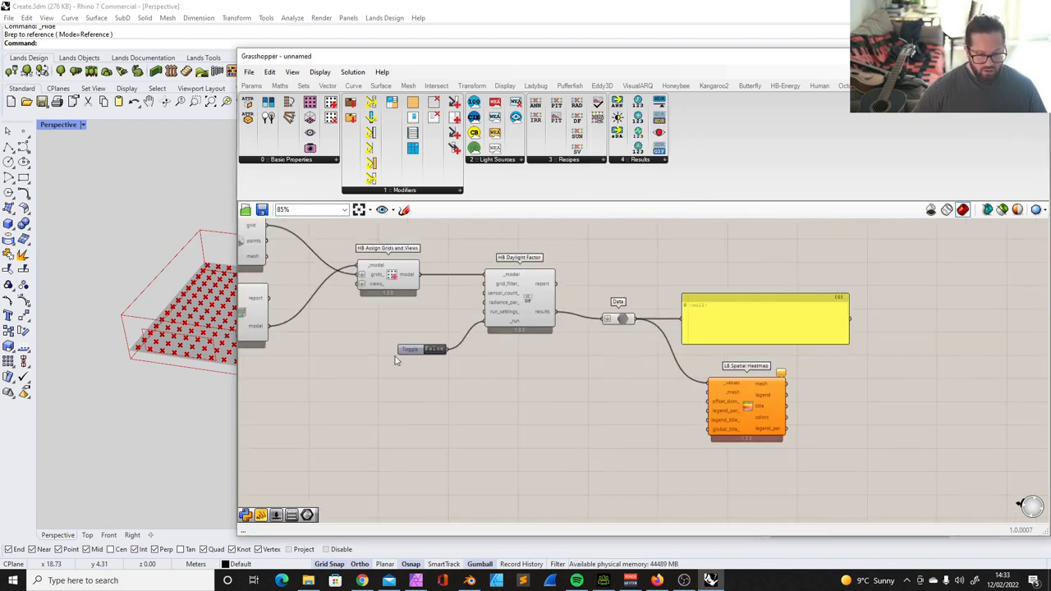
double_click(503, 393)
text(ms)
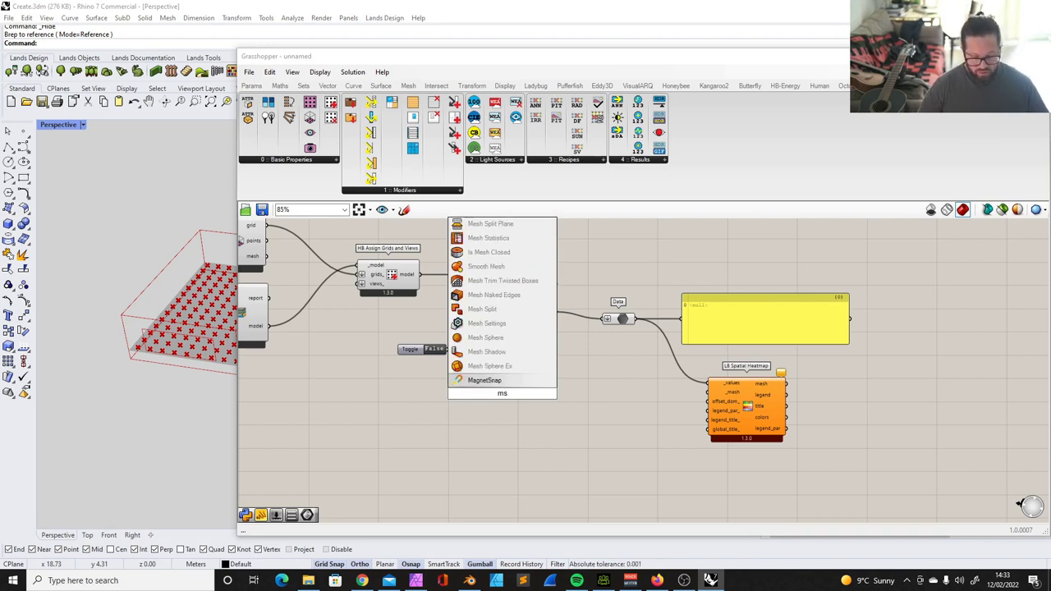
key(BackSpace)
text(esh)
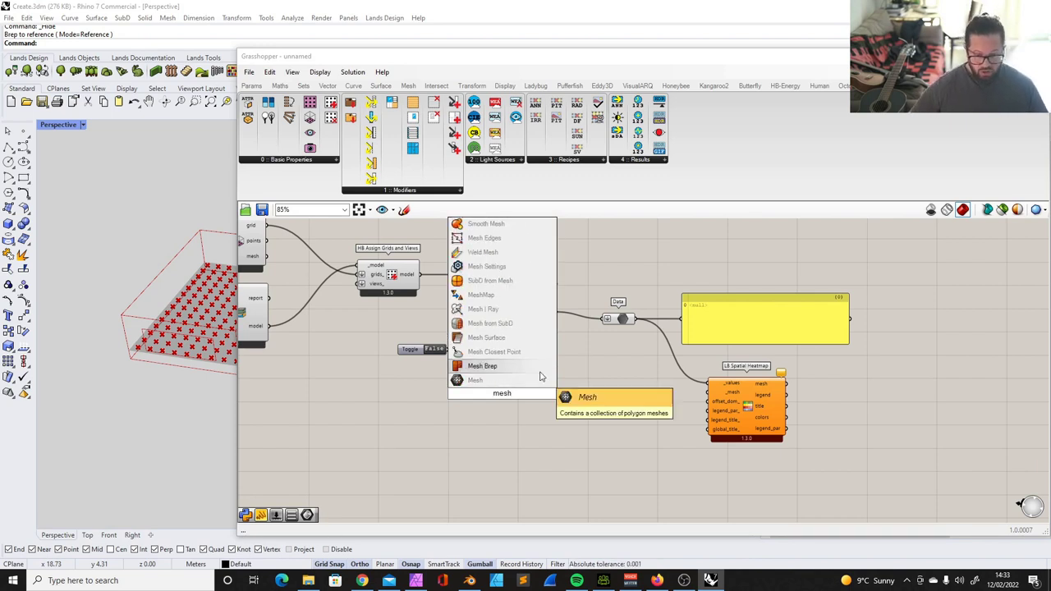
text(join)
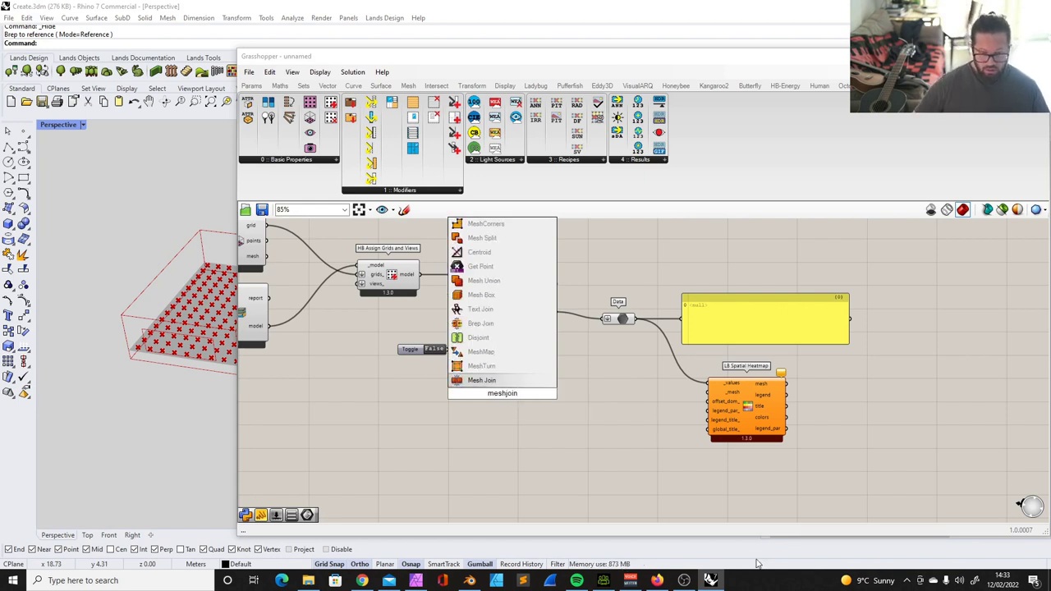
Step: Add a Mesh Join component and an HB Get Grids and Views component below HB Daylight Factor
key(Return)
right_drag(276, 336, 392, 332)
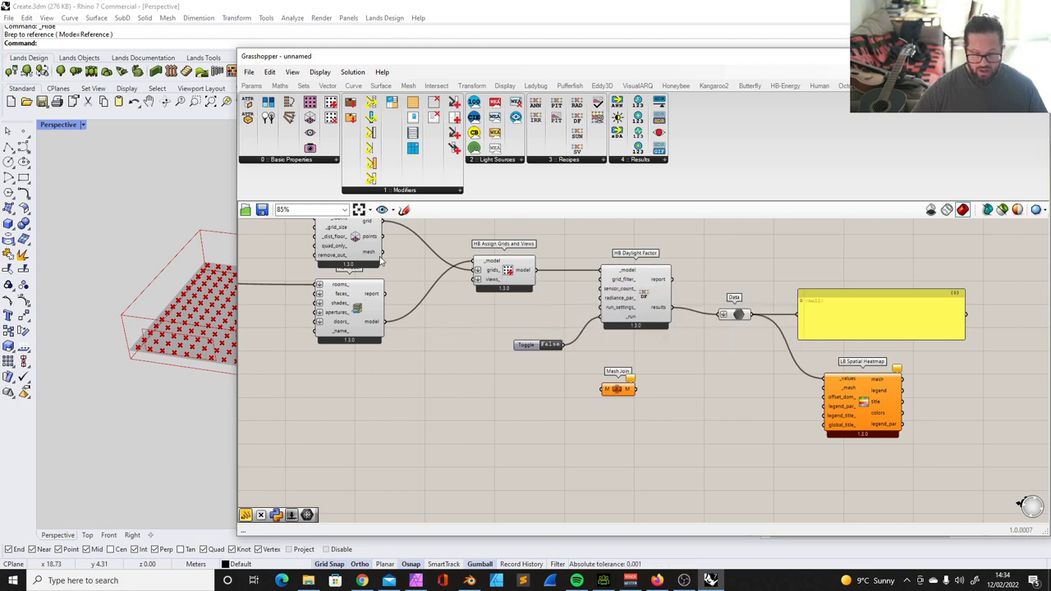
click(331, 117)
click(485, 368)
drag(508, 375, 558, 405)
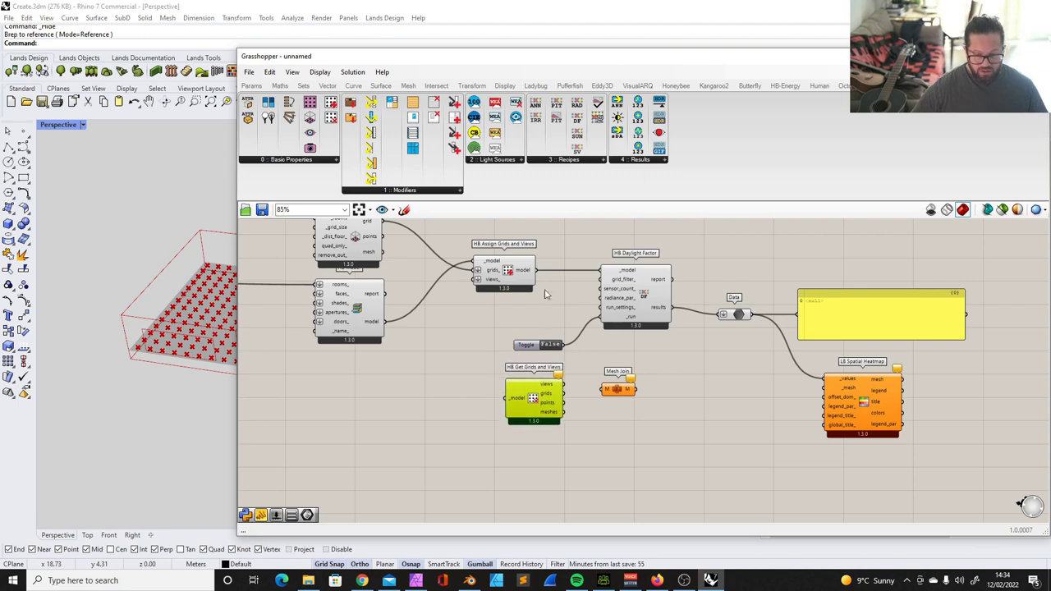
Step: Connect the gridded model to HB Get Grids and Views and its meshes output to Mesh Join
drag(535, 270, 554, 400)
scroll(579, 419, down, 3)
scroll(580, 418, up, 4)
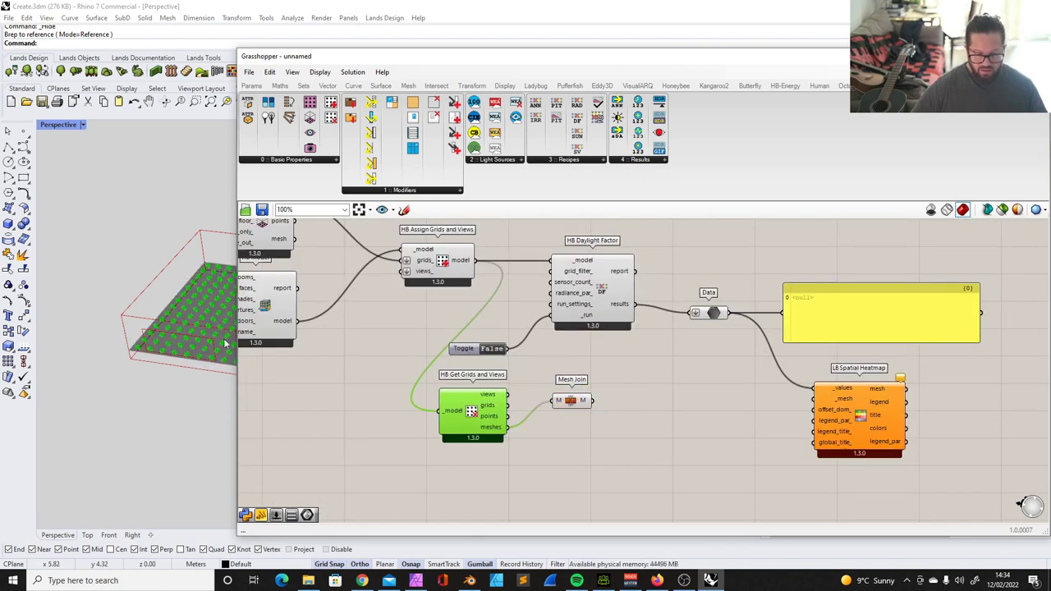
Step: Turn off the viewport preview of the room sensor grid component and of HB Get Grids and Views
scroll(354, 271, up, 2)
right_click(383, 260)
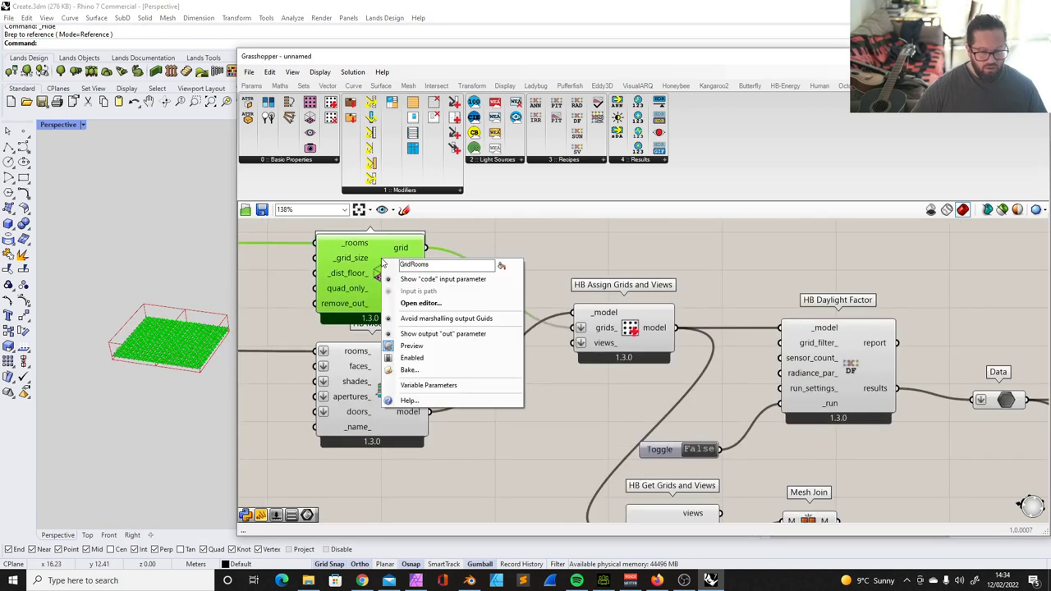
click(411, 358)
scroll(572, 410, down, 2)
click(575, 411)
right_click(582, 404)
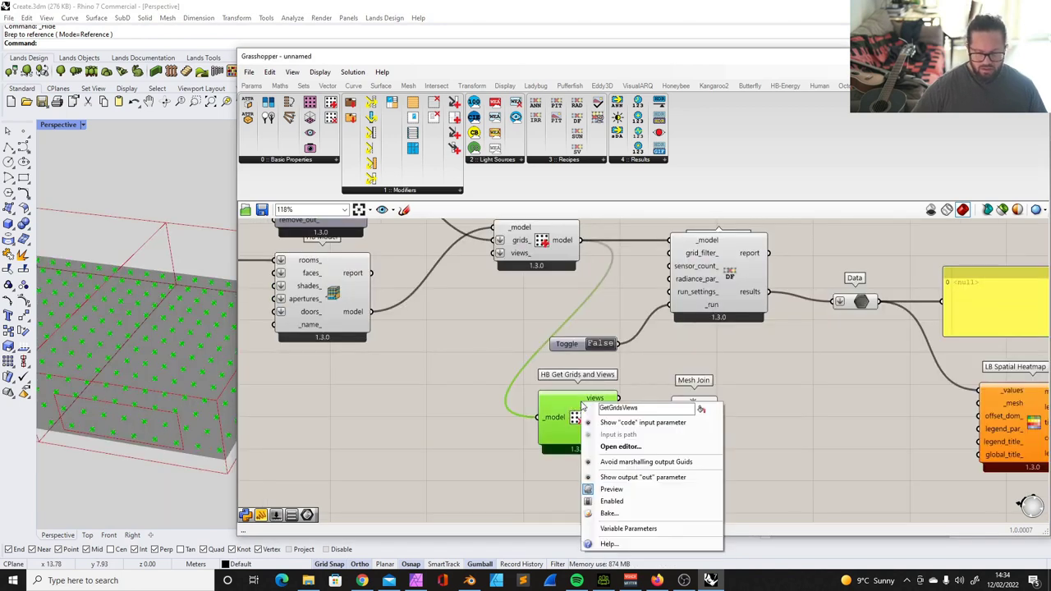
click(618, 489)
Step: Connect the joined mesh to the LB Spatial Heatmap's _mesh input and run the daylight factor simulation by setting its toggle to True
right_drag(735, 411, 634, 409)
drag(617, 402, 879, 401)
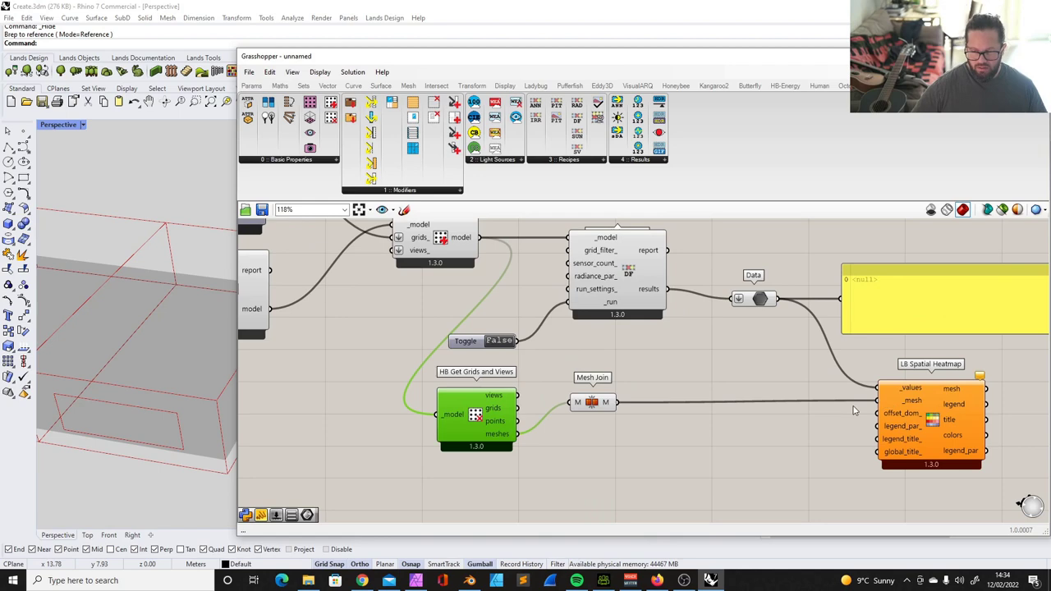
click(730, 350)
right_drag(730, 350, 677, 329)
scroll(677, 329, down, 1)
click(480, 321)
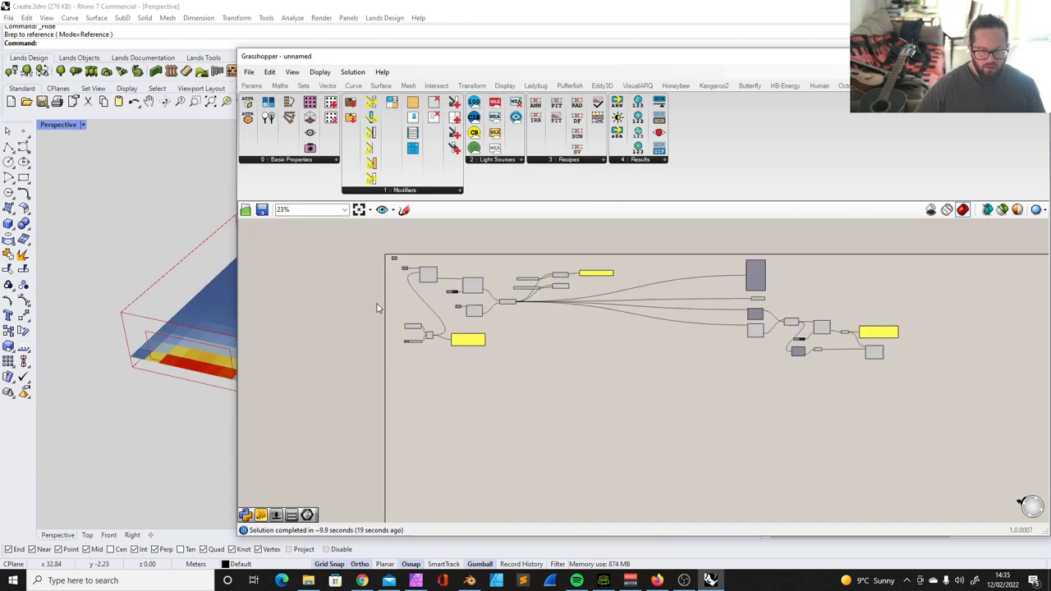
Step: Examine the modifier set panels of the rooms and of the modifier search, moving the canvas window aside to reveal the heatmap
scroll(643, 258, up, 3)
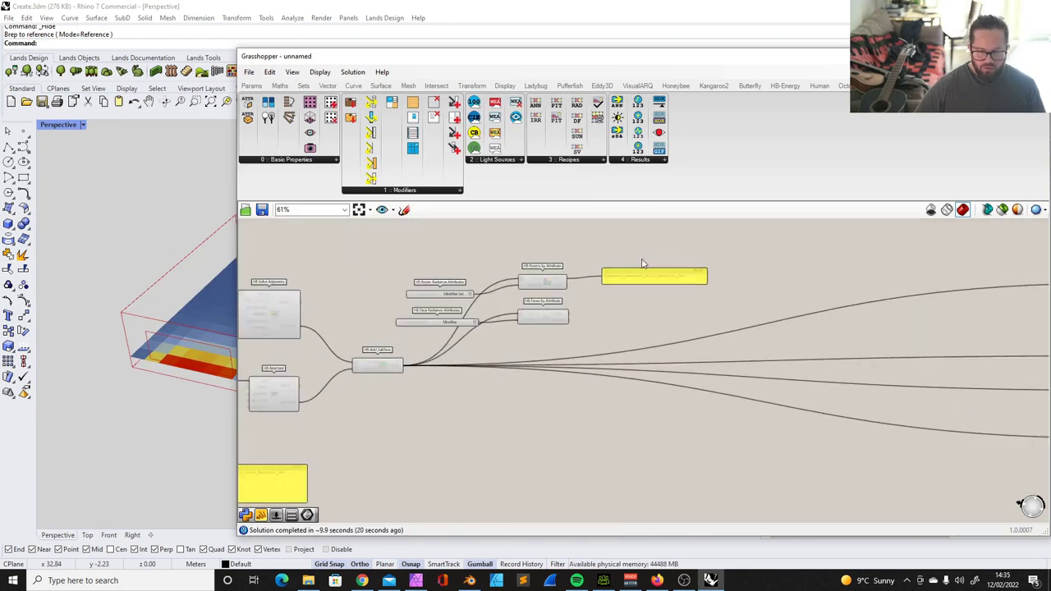
scroll(643, 257, up, 3)
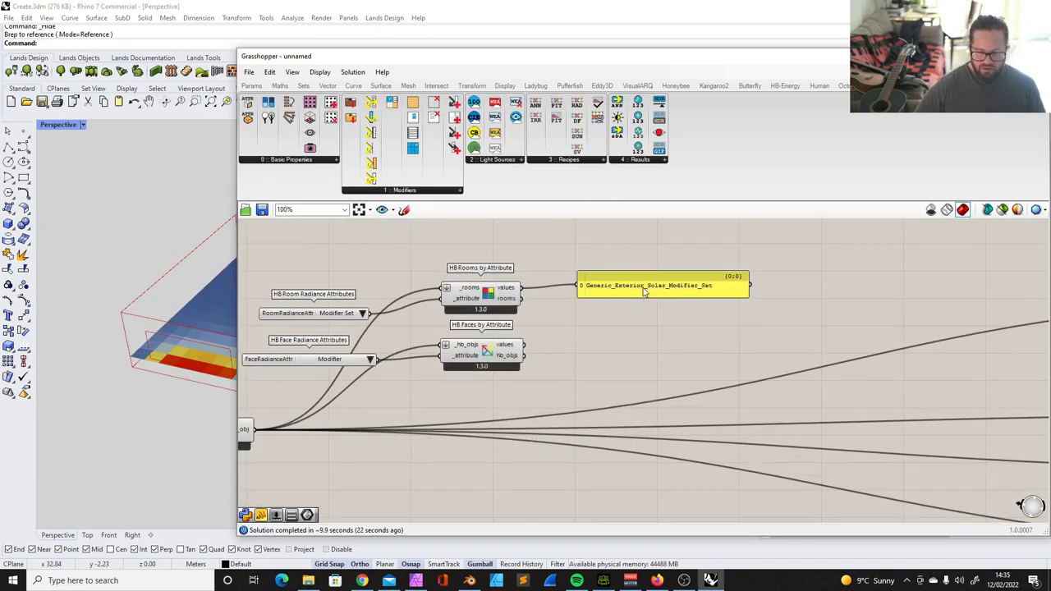
scroll(661, 291, down, 4)
scroll(371, 360, up, 2)
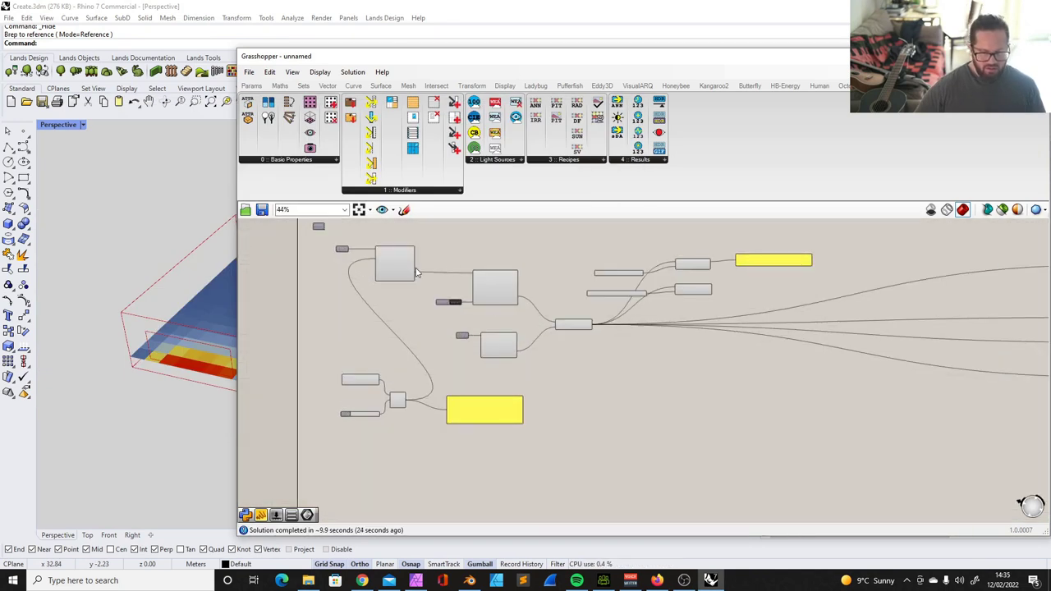
drag(459, 68, 545, 71)
scroll(444, 388, up, 4)
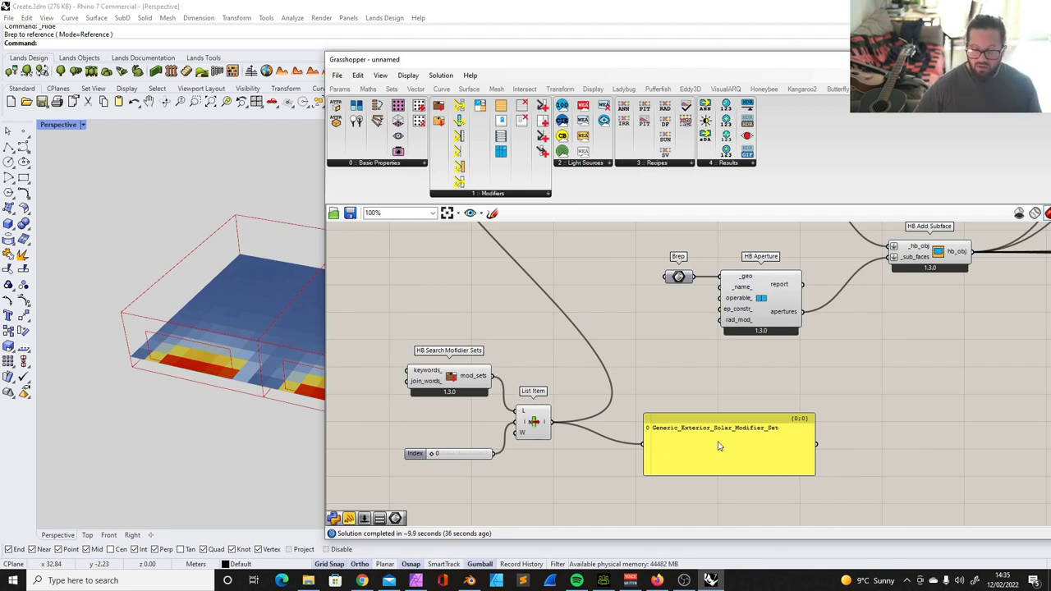
drag(493, 64, 664, 60)
scroll(148, 398, down, 6)
scroll(221, 370, up, 6)
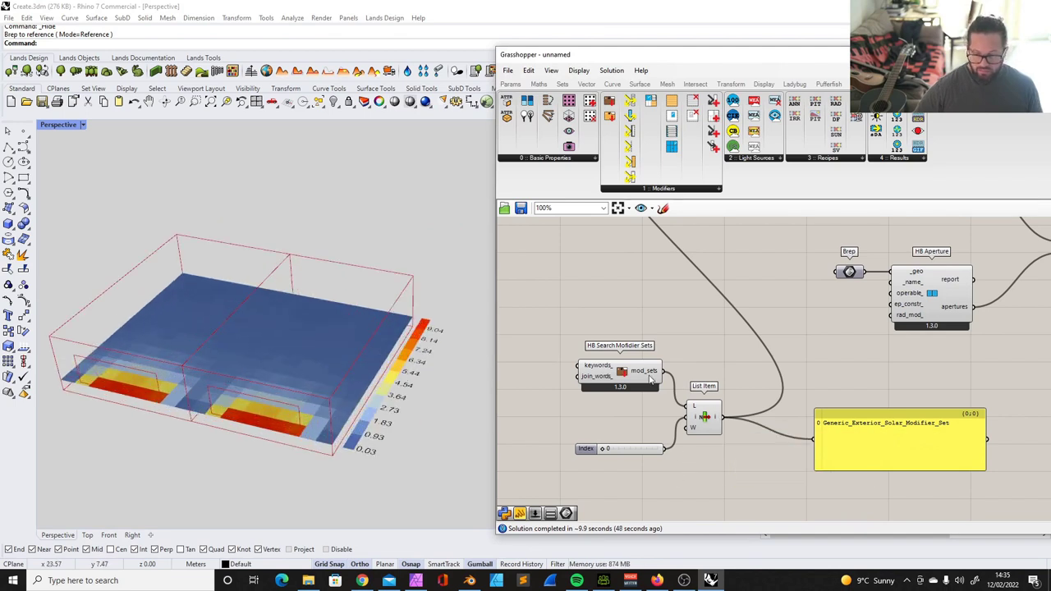
Step: Set the List Item index to 1 for the modifier sets and inspect the recalculated daylight heatmap
mouse_move(649, 374)
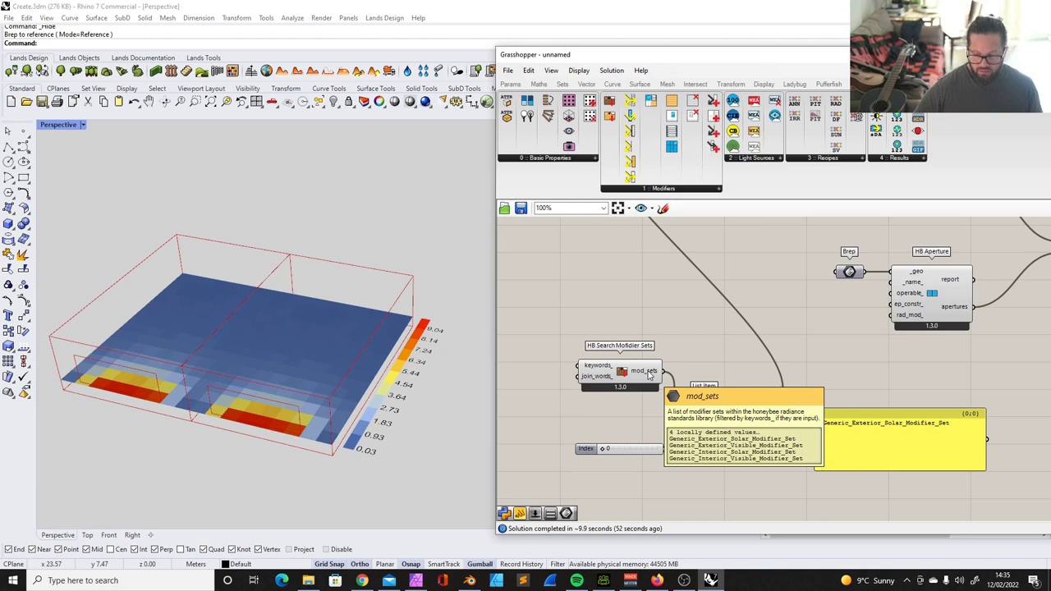
scroll(605, 447, up, 2)
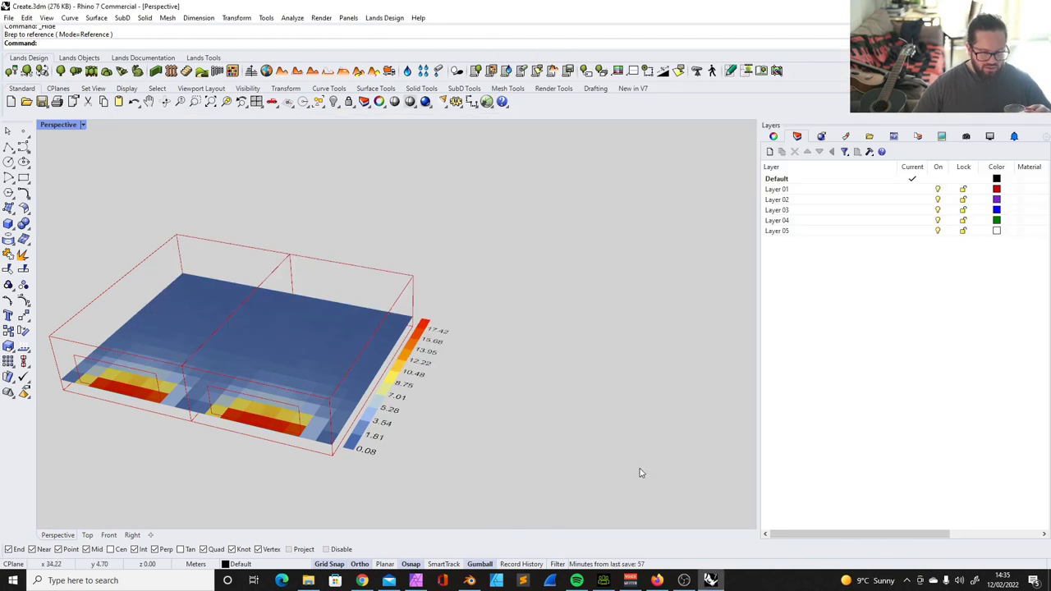
right_drag(386, 386, 445, 329)
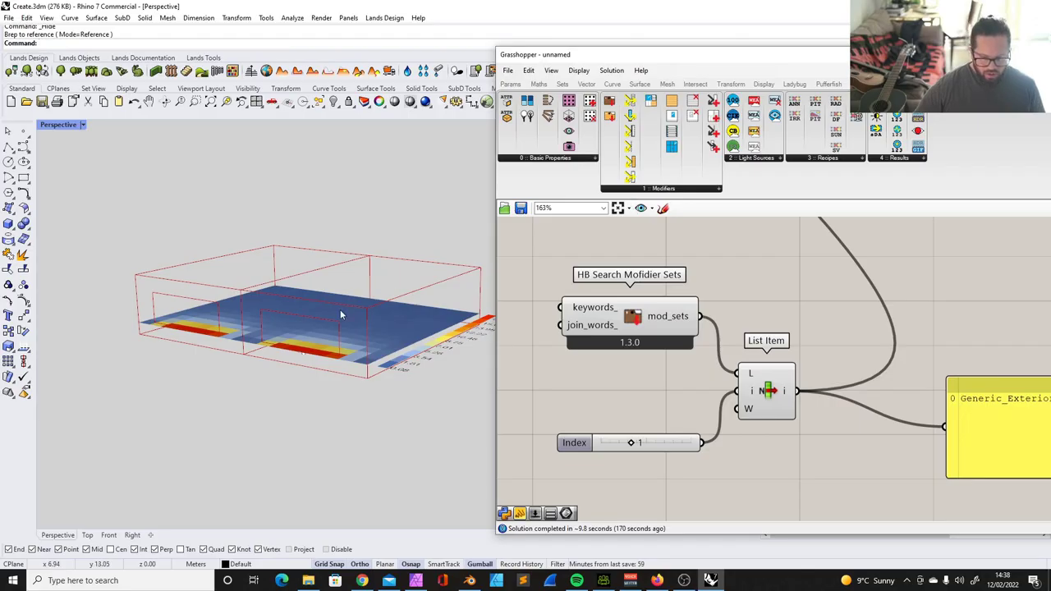
right_drag(341, 310, 402, 398)
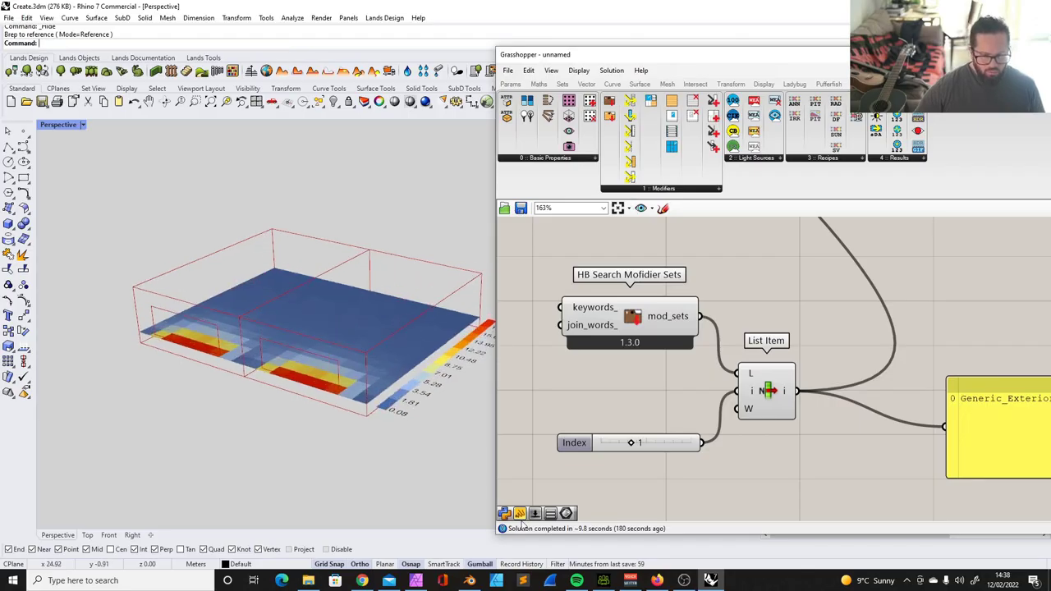
Step: Switch to Chrome and read the ModifierSet Schema wiki page, including its diagram and ModifierSet logic section
click(362, 580)
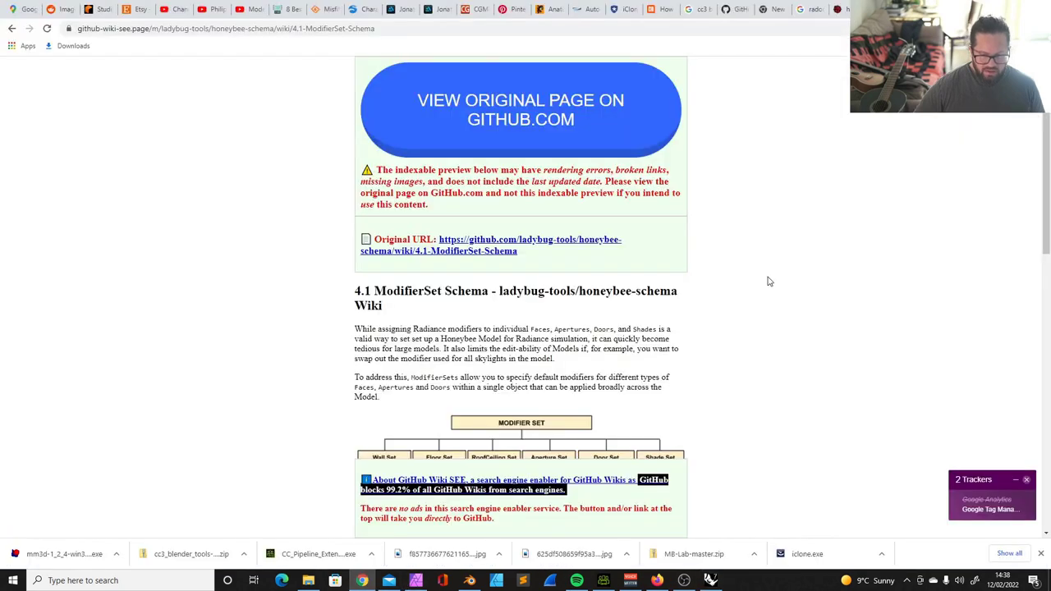
scroll(730, 258, down, 2)
scroll(731, 259, up, 2)
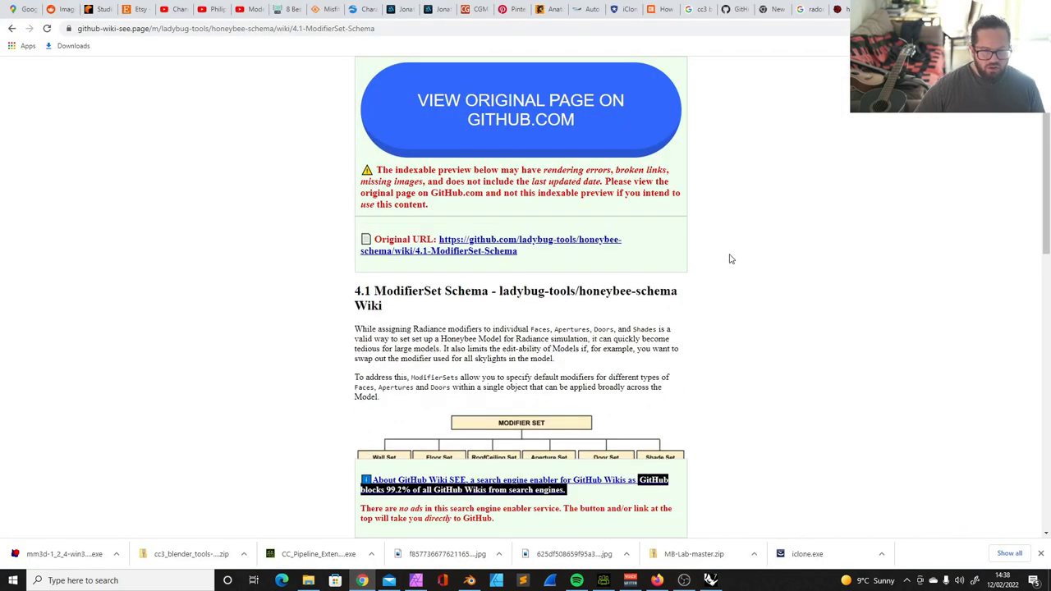
scroll(731, 259, down, 1)
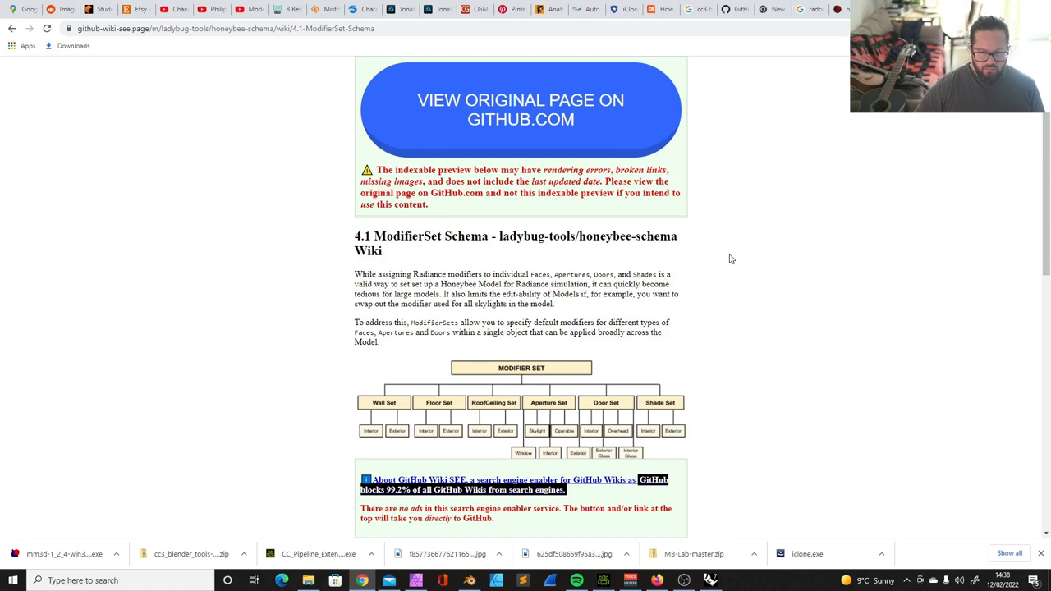
scroll(731, 259, down, 1)
scroll(731, 259, up, 2)
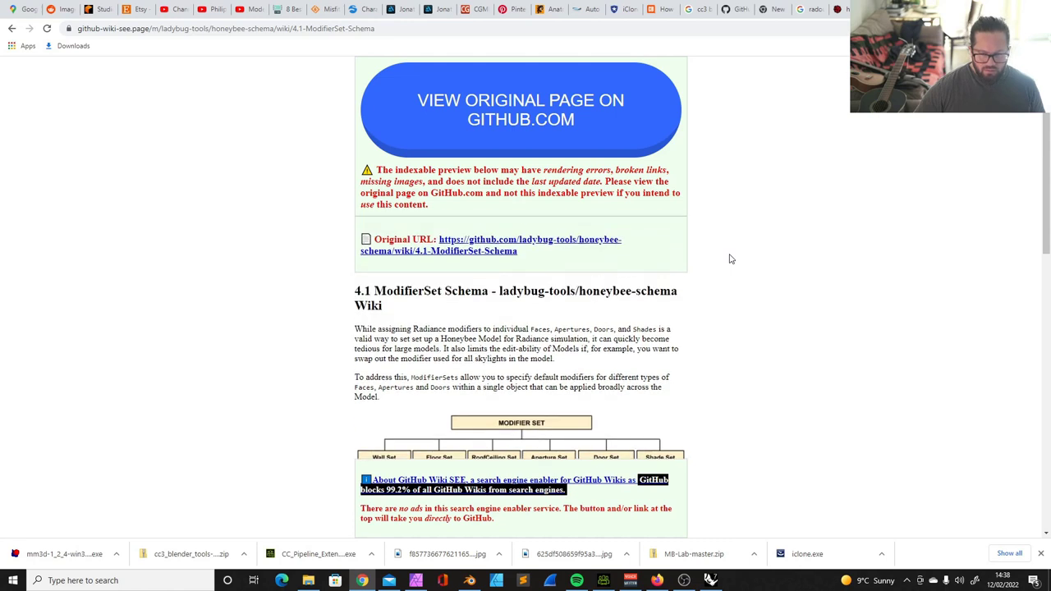
scroll(731, 260, down, 6)
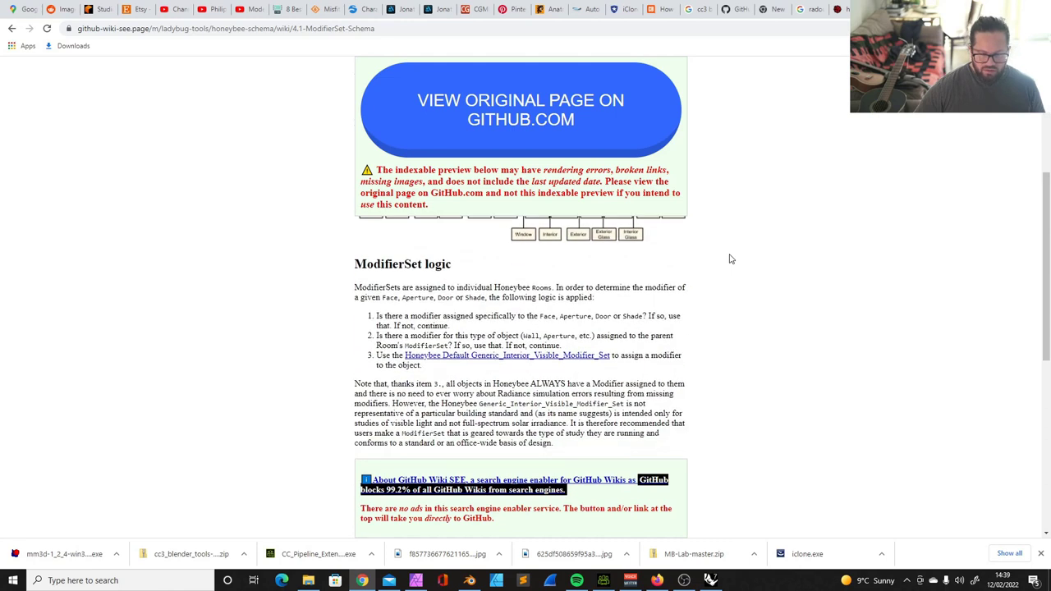
scroll(731, 260, down, 2)
scroll(730, 259, up, 2)
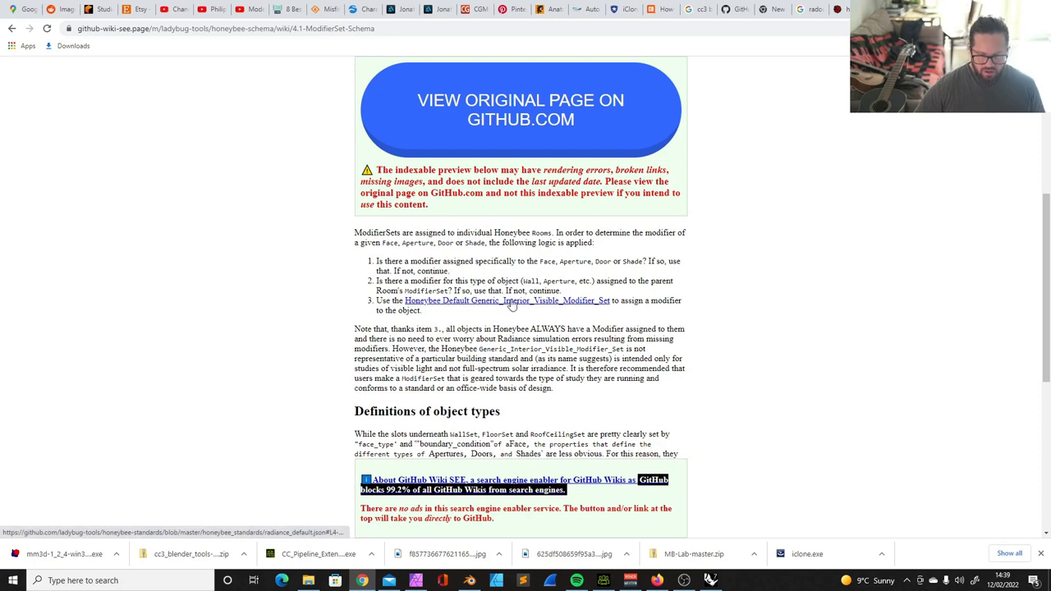
Step: Open the linked Generic_Interior_Visible_Modifier_Set definition and examine its default modifiers for walls, floors, ceilings and apertures
click(600, 302)
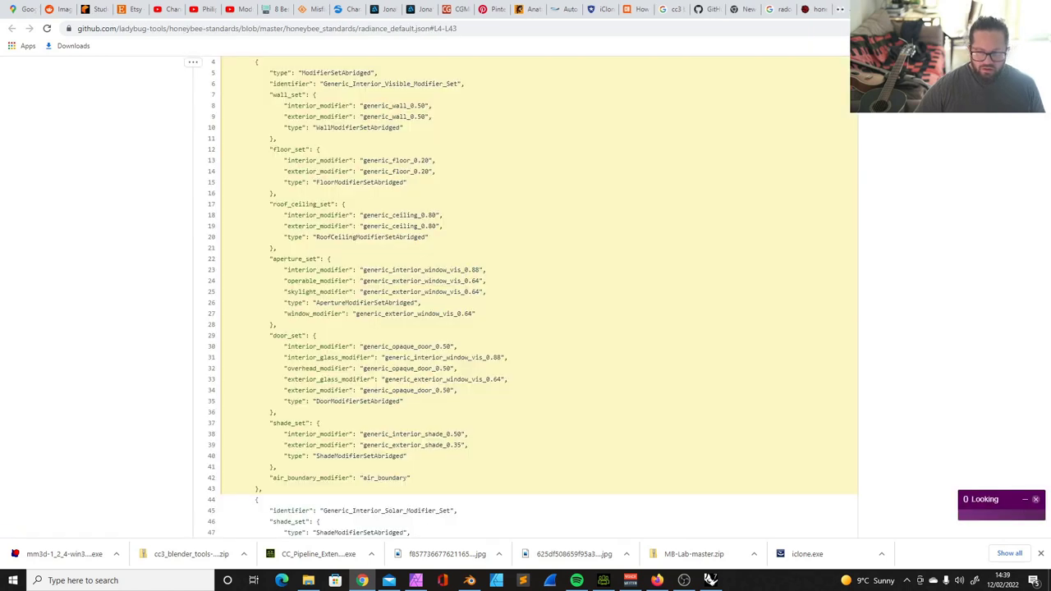
scroll(680, 410, up, 3)
scroll(680, 410, down, 5)
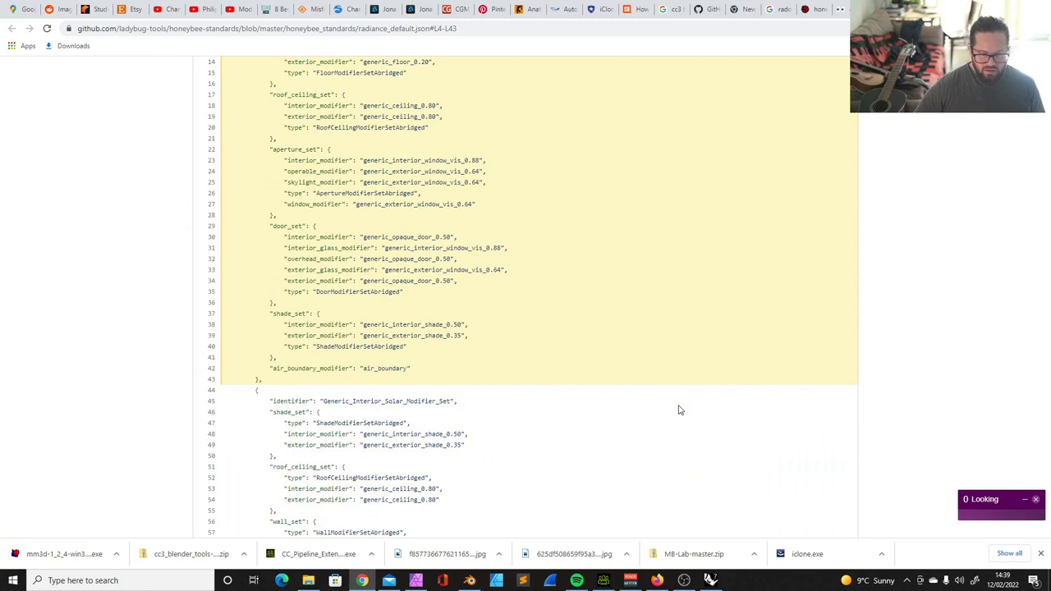
scroll(680, 410, down, 2)
scroll(680, 410, up, 3)
click(890, 10)
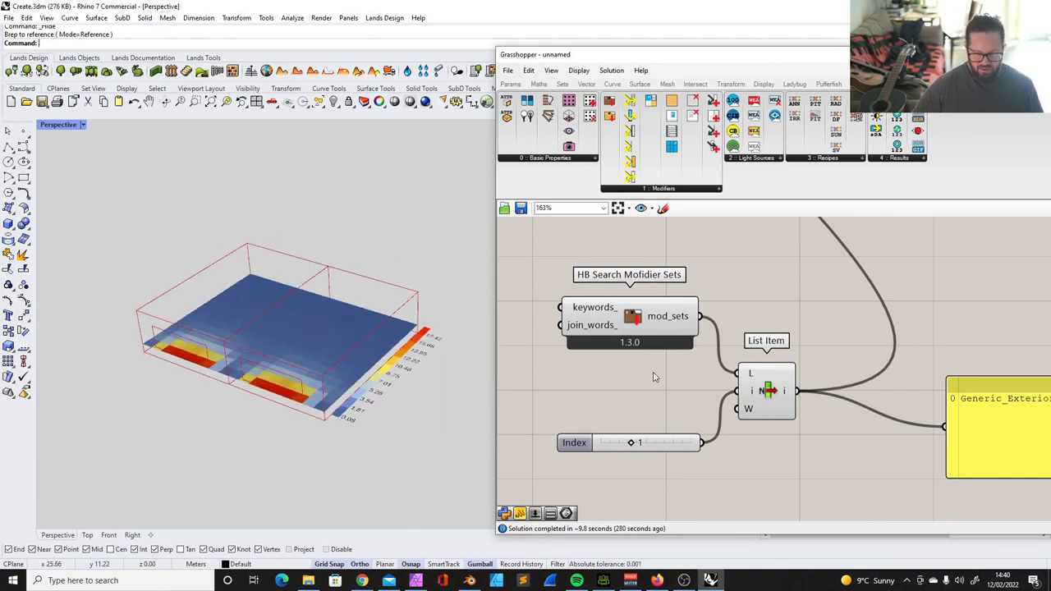
Step: Disconnect the modifier set List Item from the room component while keeping its panel connected
scroll(655, 377, down, 3)
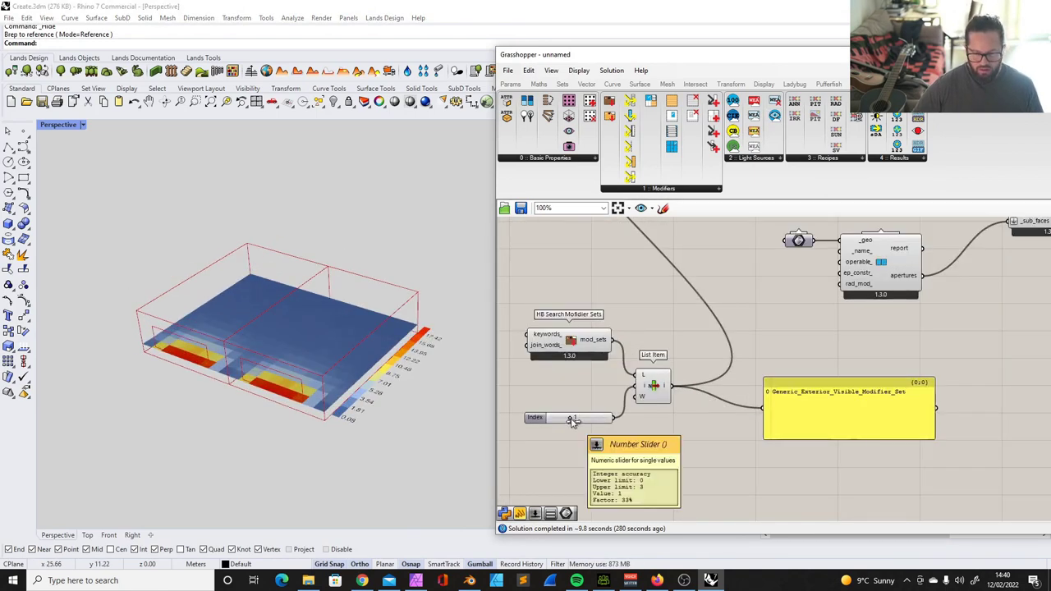
scroll(573, 420, down, 10)
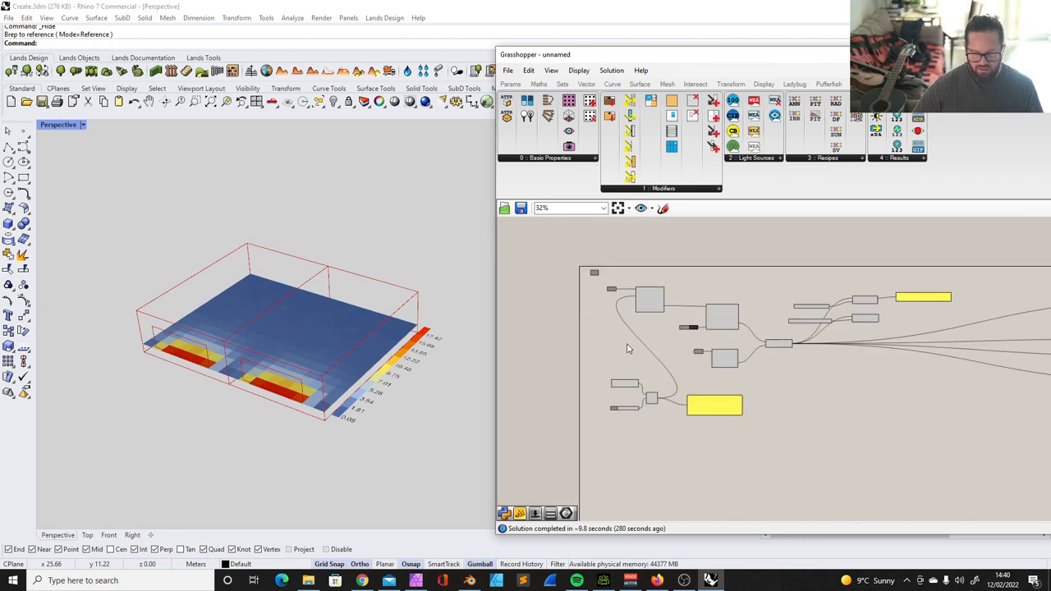
scroll(988, 370, up, 9)
scroll(730, 376, down, 9)
scroll(549, 325, up, 6)
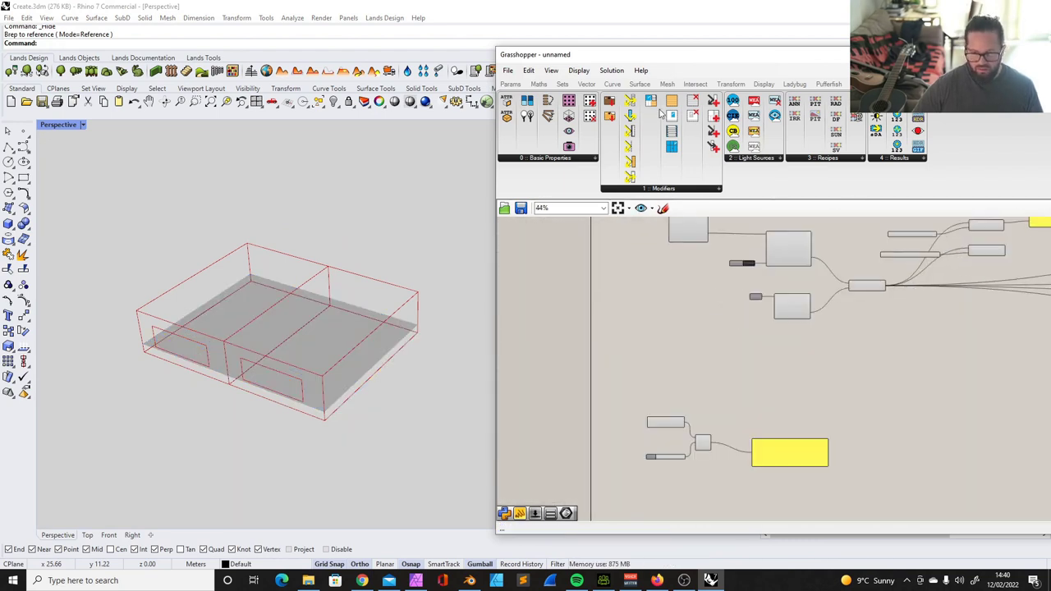
Step: Add the Honeybee component that searches individual modifiers and position it below HB Aperture
drag(686, 55, 563, 55)
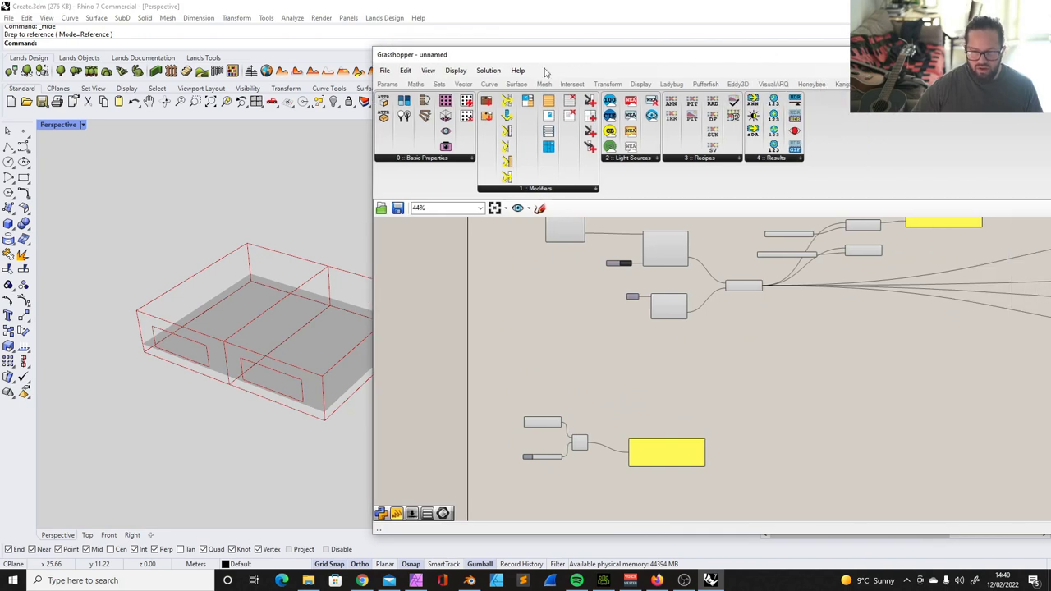
click(537, 189)
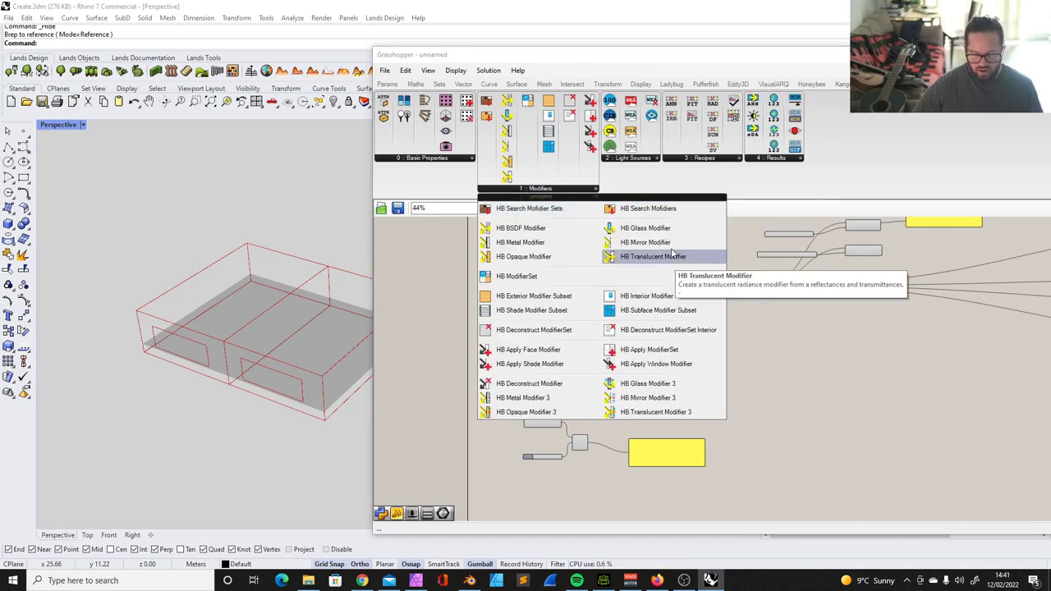
click(649, 210)
click(550, 326)
scroll(549, 327, up, 5)
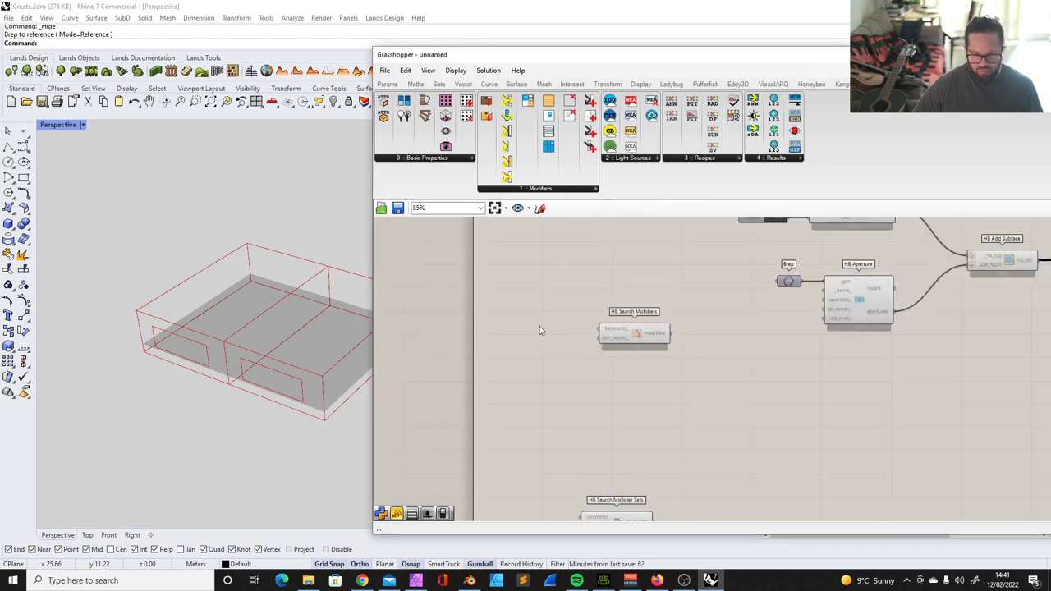
drag(633, 319, 690, 390)
scroll(682, 380, up, 3)
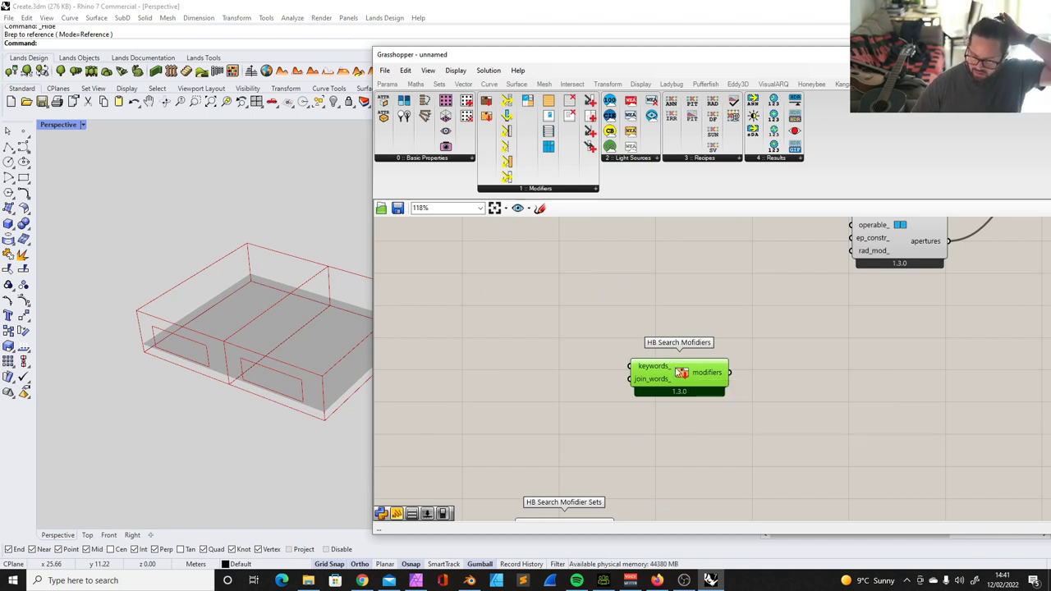
Step: Copy the modifier set panel beside the modifier search component and connect it to the keywords_ input
scroll(640, 330, down, 3)
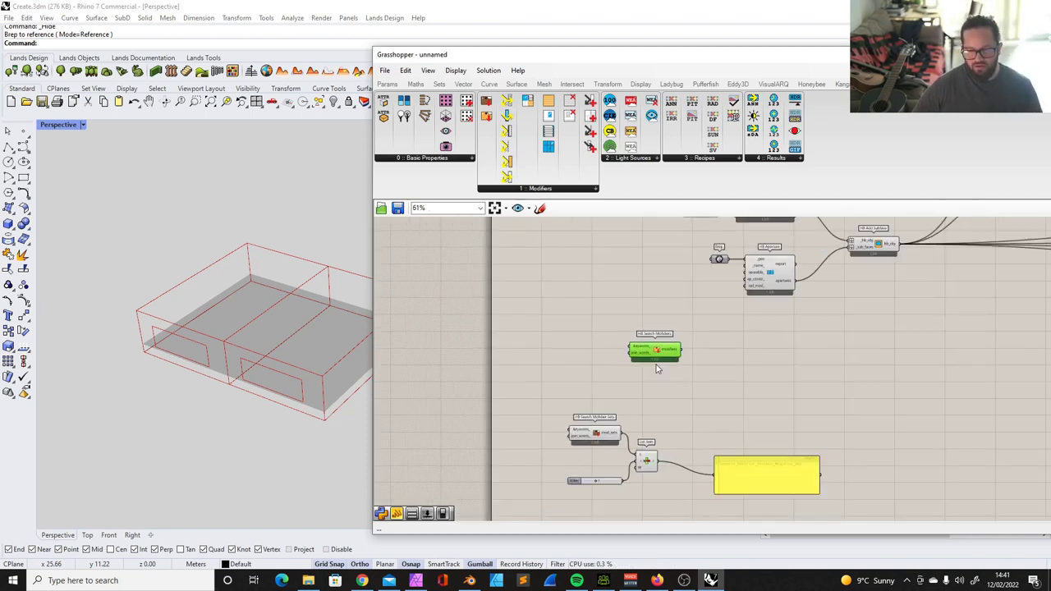
alt+drag(782, 477, 579, 344)
scroll(620, 343, up, 3)
drag(656, 351, 698, 351)
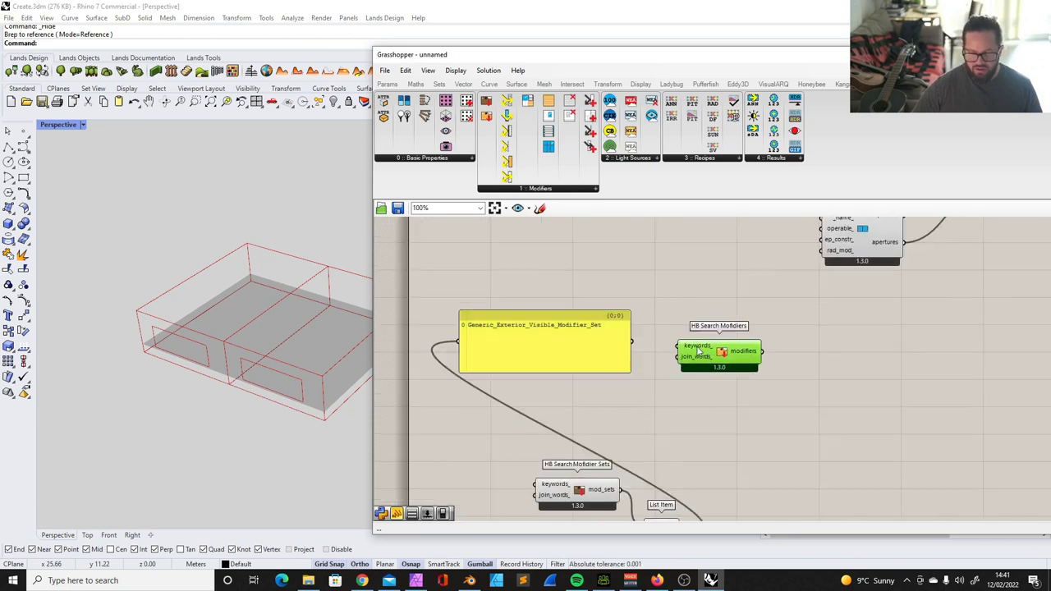
drag(632, 343, 674, 351)
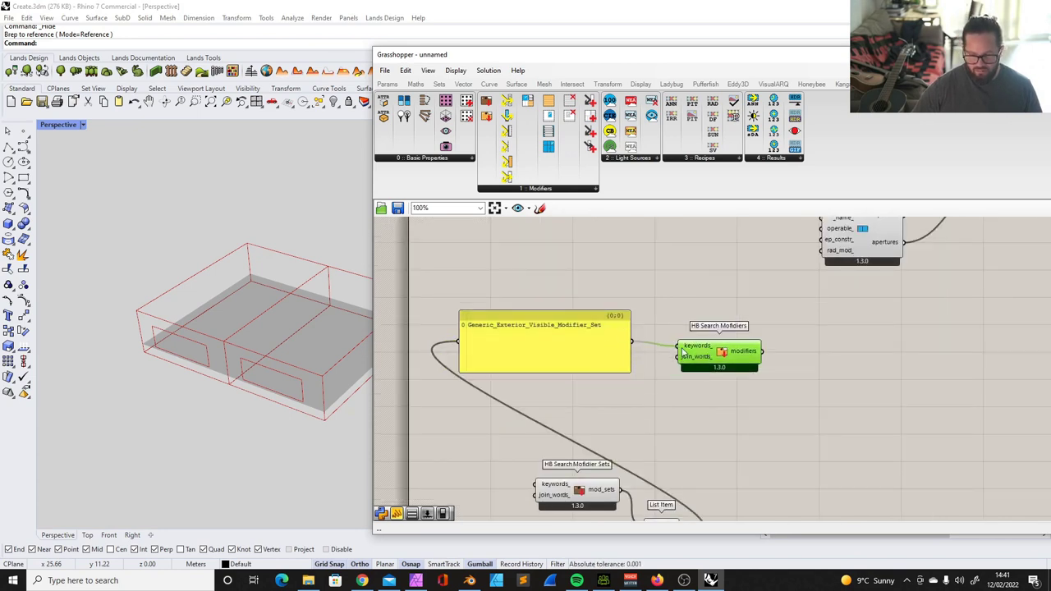
Step: Feed the HB Search Modifiers output into the List Item and show the item picked by the Index slider in the panel
scroll(646, 325, down, 2)
drag(731, 345, 835, 343)
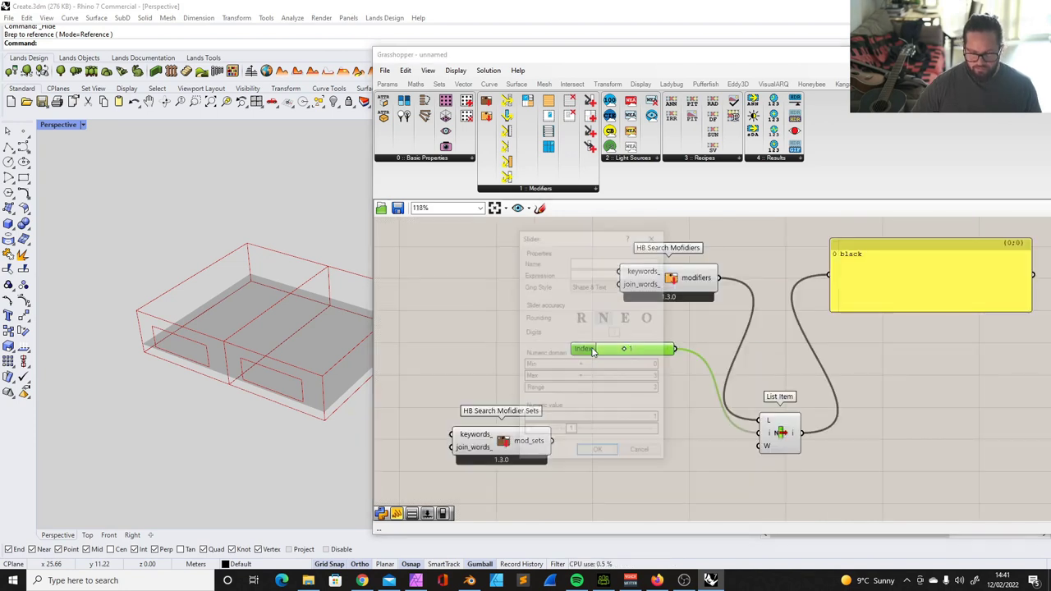
click(606, 452)
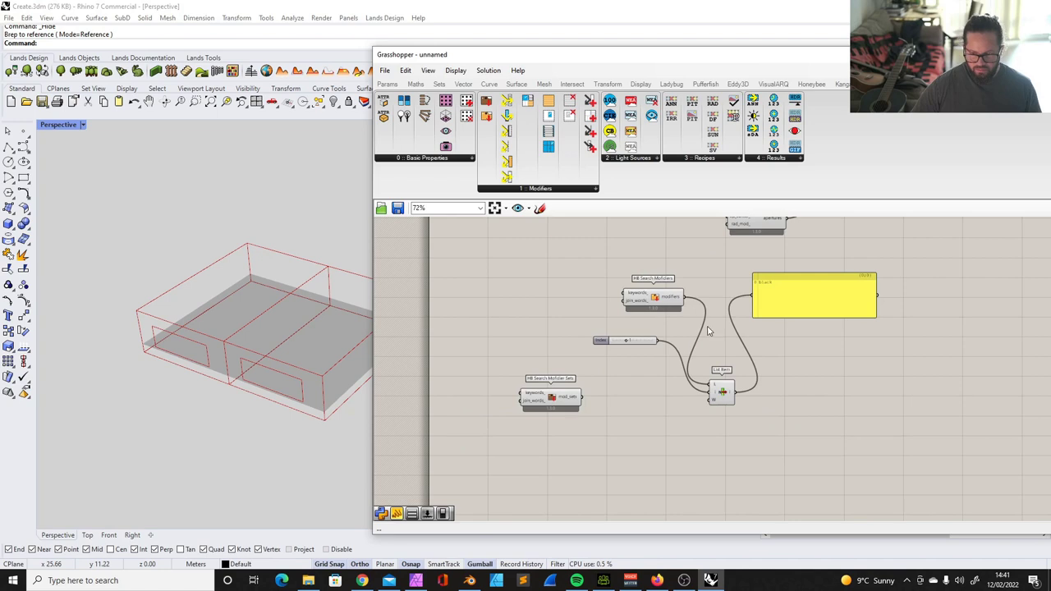
scroll(709, 328, up, 3)
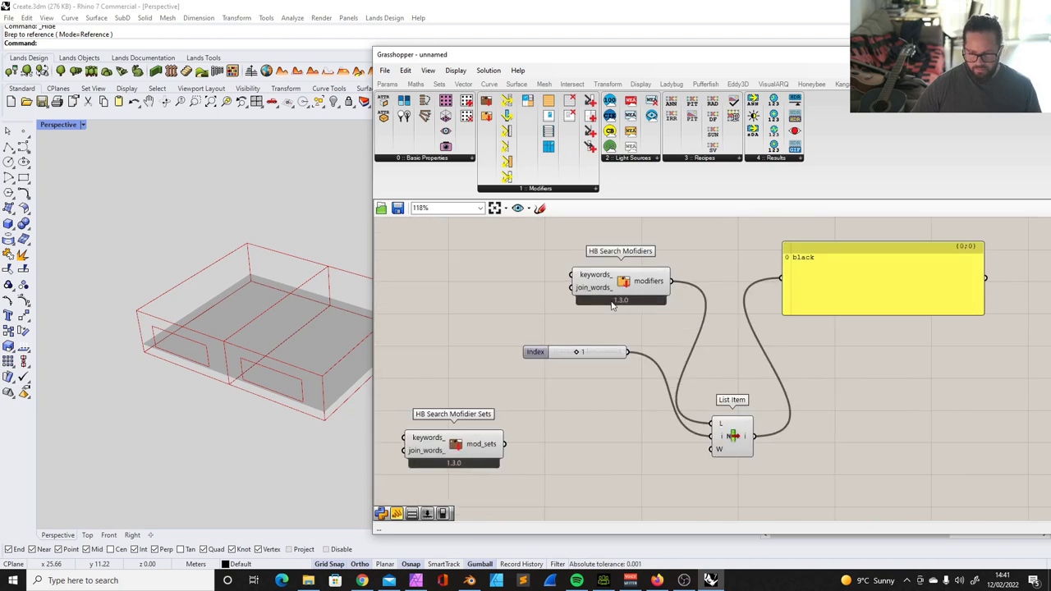
Step: Wire the modifiers output directly to the panel, move the panel clear of the List Item, and examine the available modifiers
scroll(612, 305, down, 4)
scroll(764, 297, up, 2)
drag(594, 289, 681, 292)
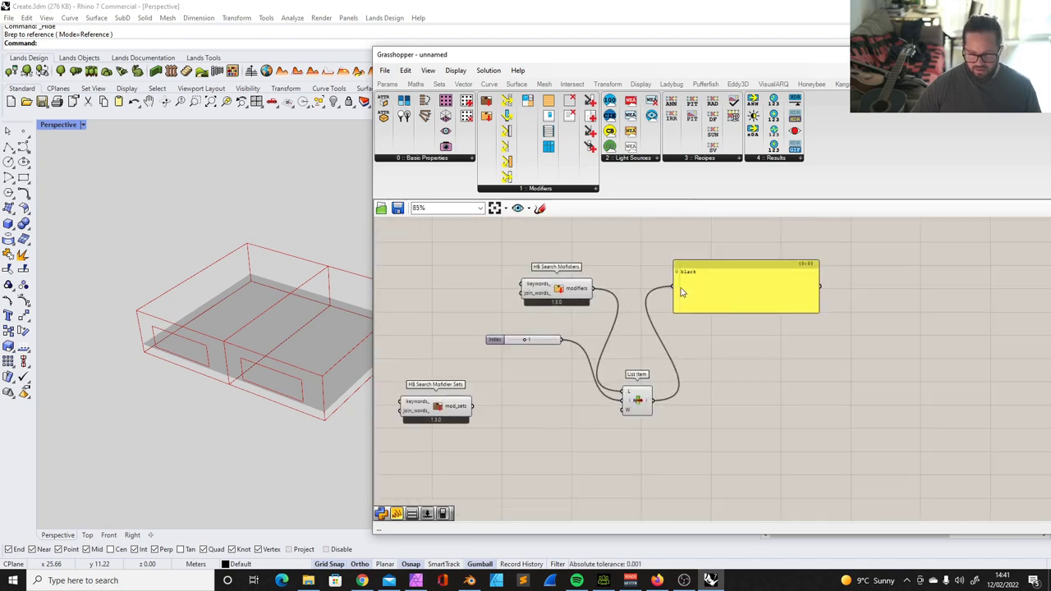
drag(592, 287, 677, 287)
scroll(825, 318, up, 3)
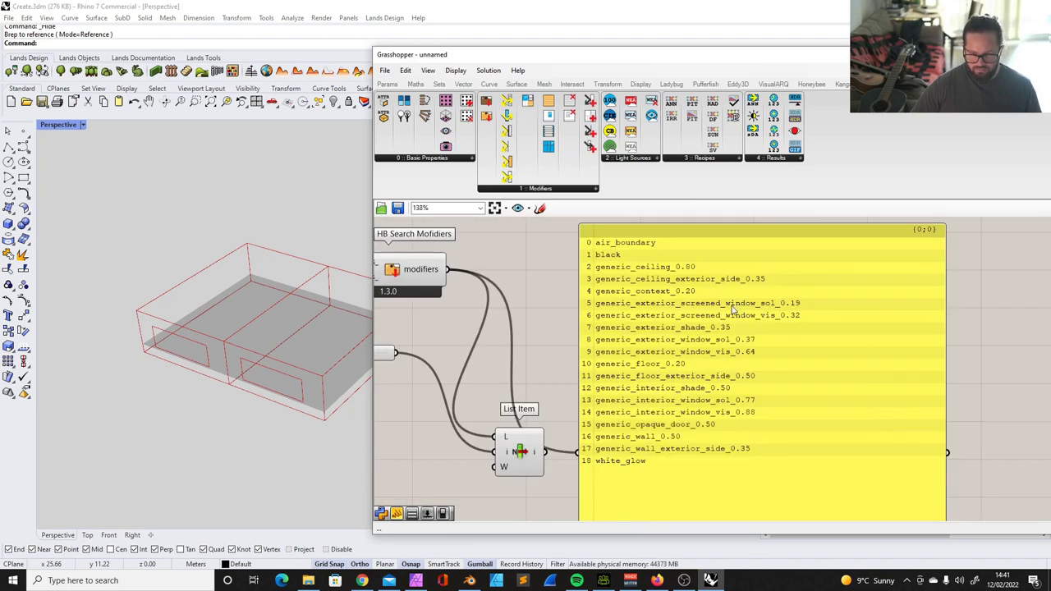
scroll(640, 248, down, 1)
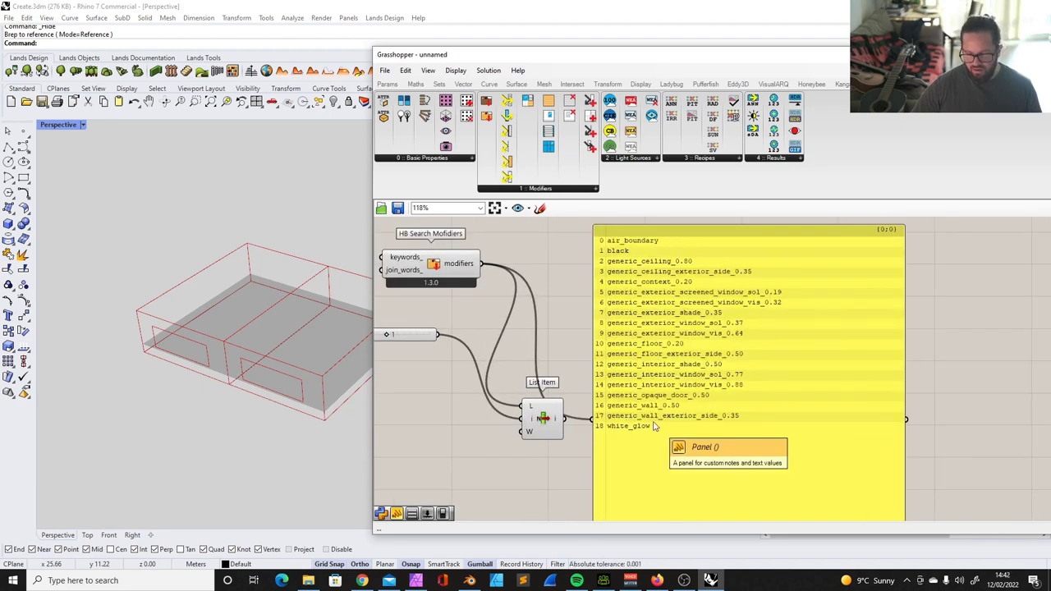
scroll(670, 386, down, 1)
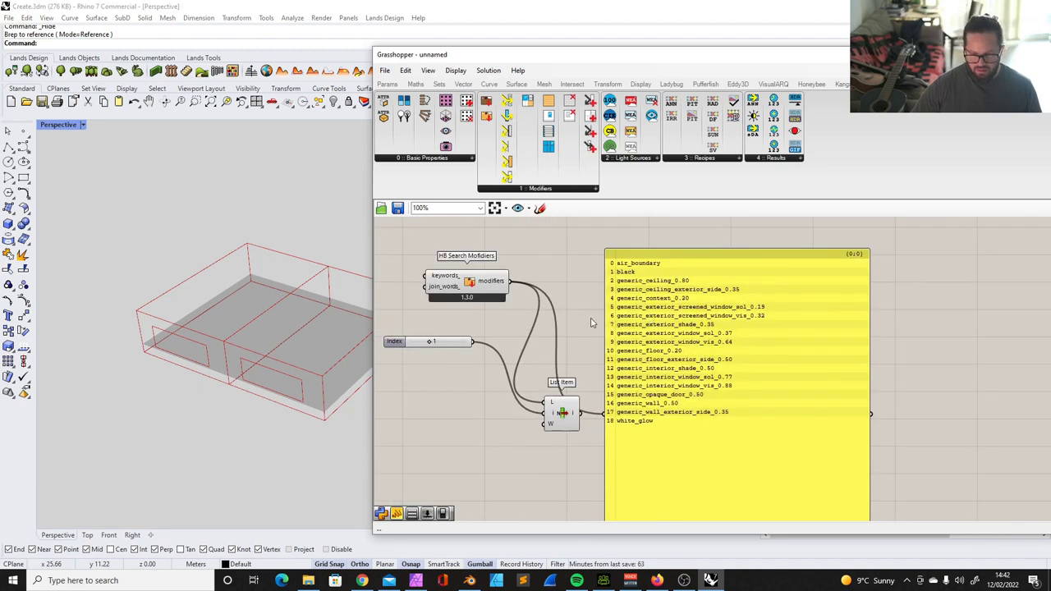
drag(676, 266, 715, 250)
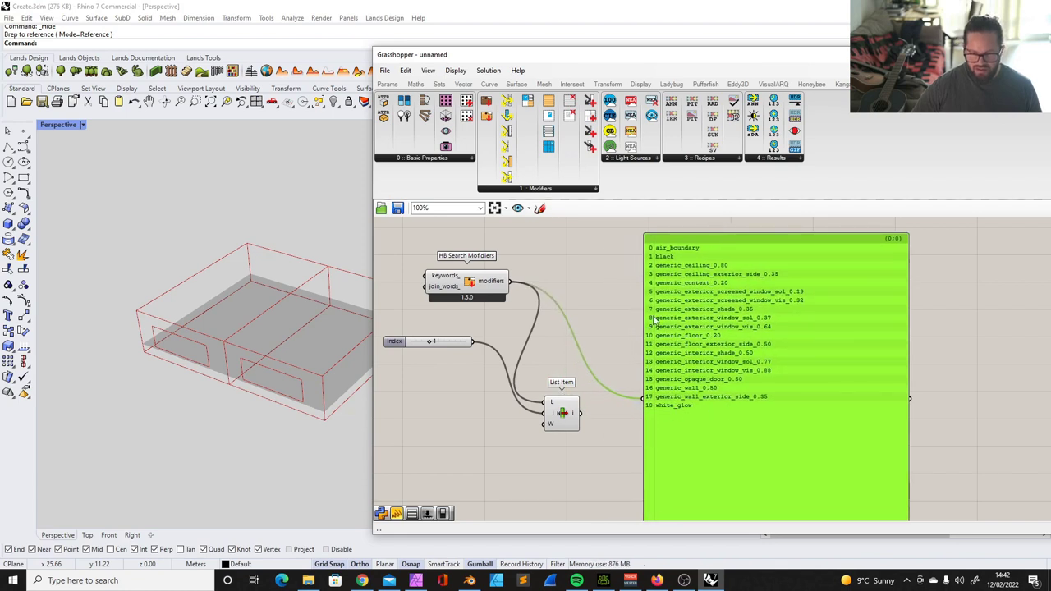
click(603, 295)
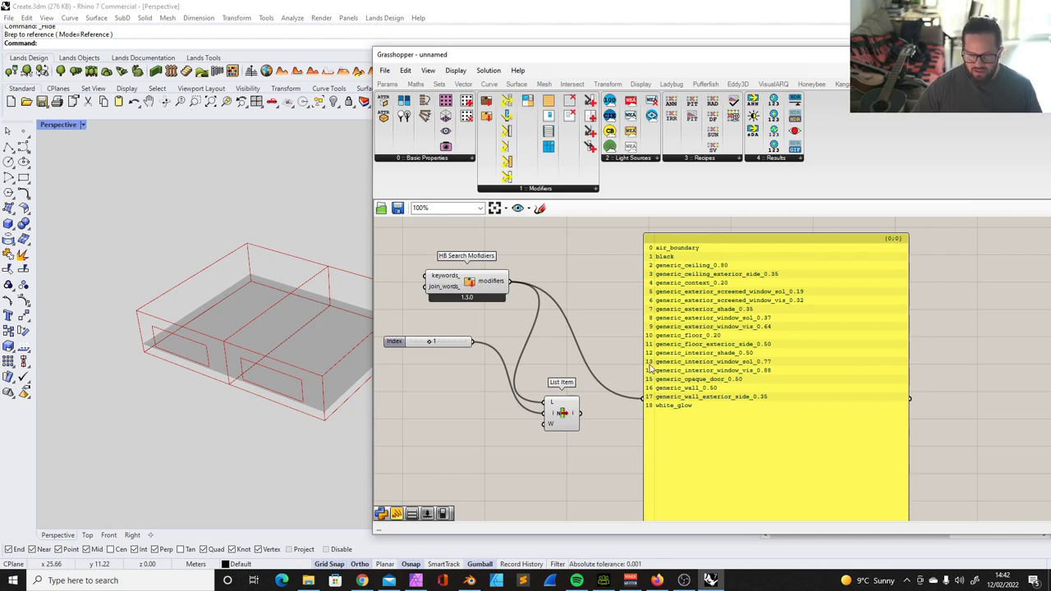
Step: Set the Index slider to 14 and reconnect the panel to the List Item output
scroll(609, 306, down, 3)
right_drag(472, 377, 524, 346)
scroll(517, 340, up, 2)
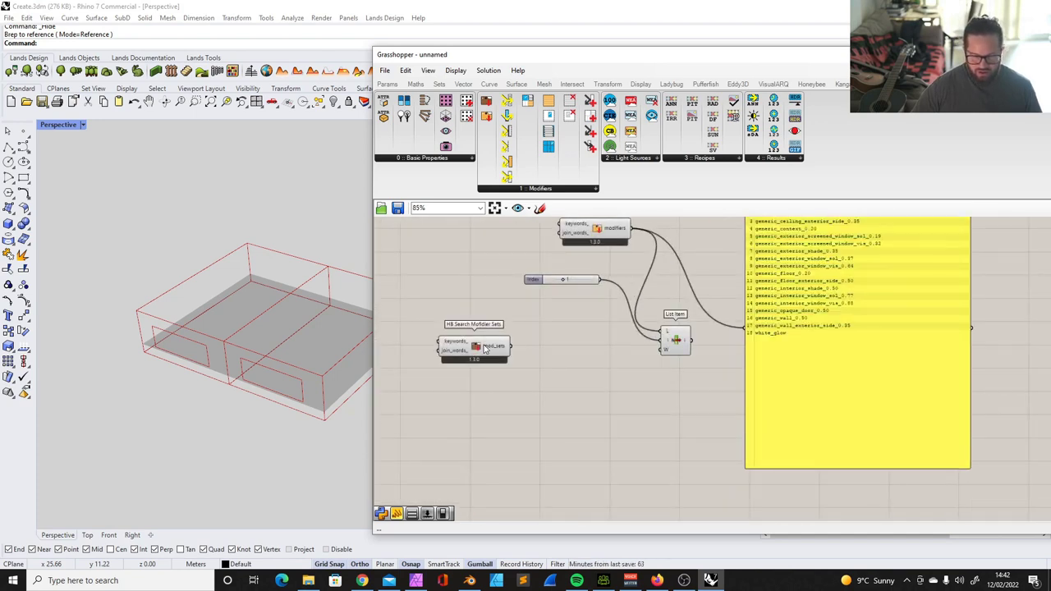
scroll(490, 347, down, 2)
scroll(670, 267, up, 3)
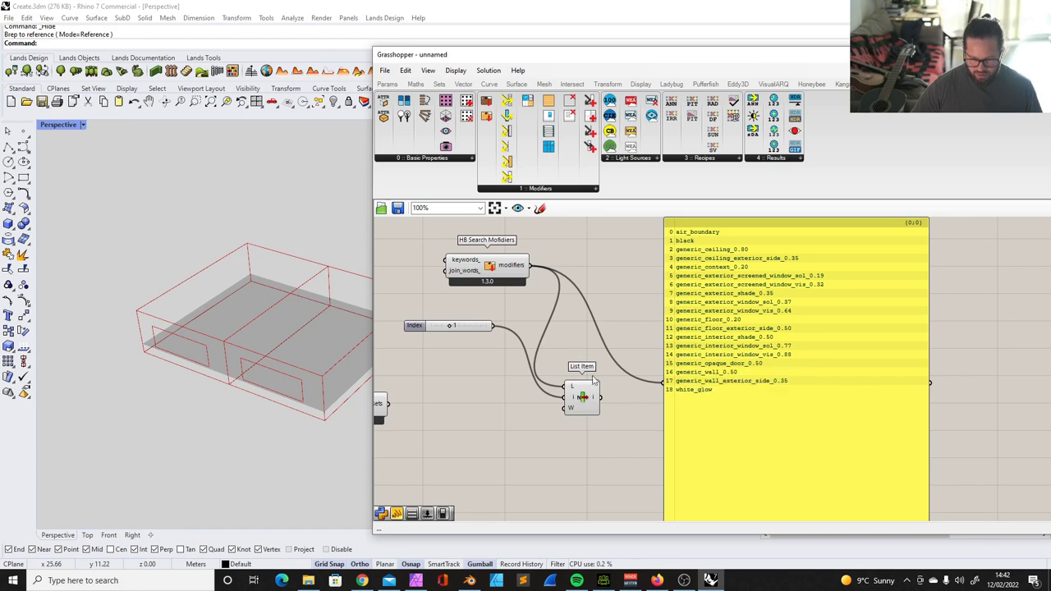
double_click(455, 326)
click(443, 357)
key(Return)
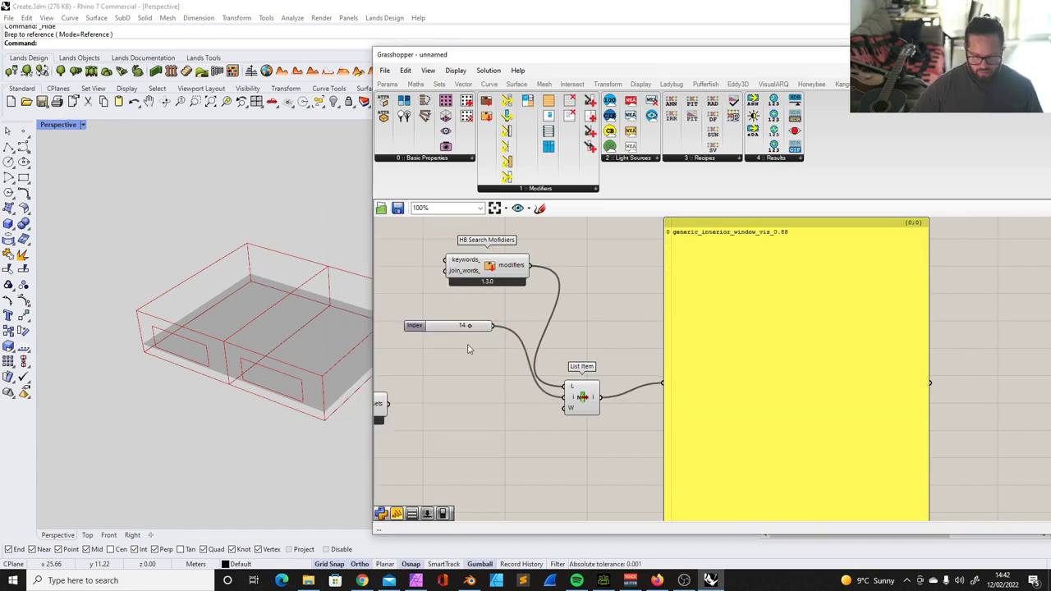
Step: Check the selected modifier in the panel and connect the List Item output to the rad_mod_ input of HB Aperture
right_drag(706, 336, 624, 356)
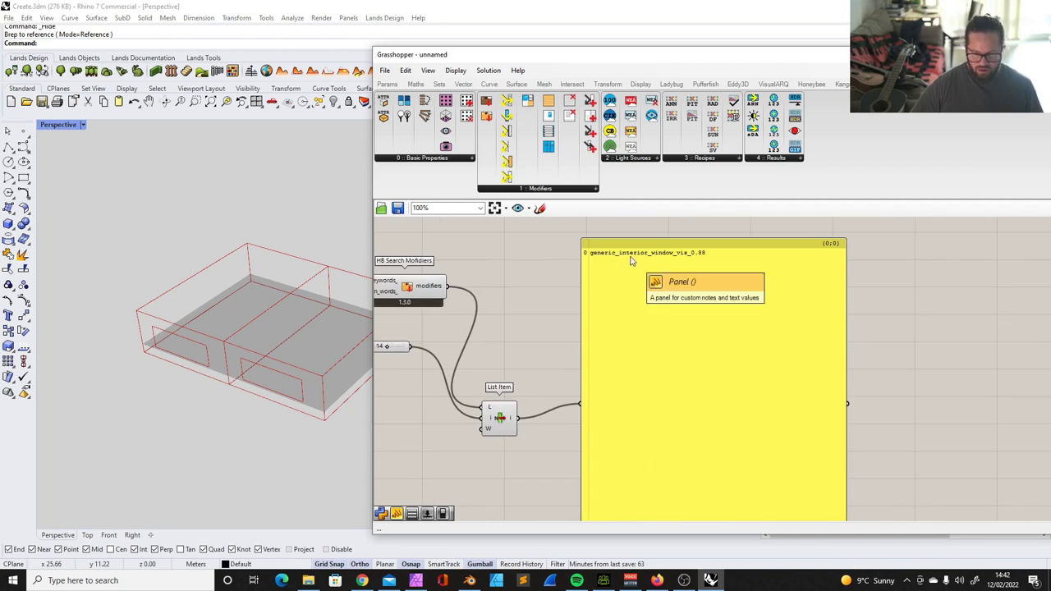
scroll(623, 272, up, 3)
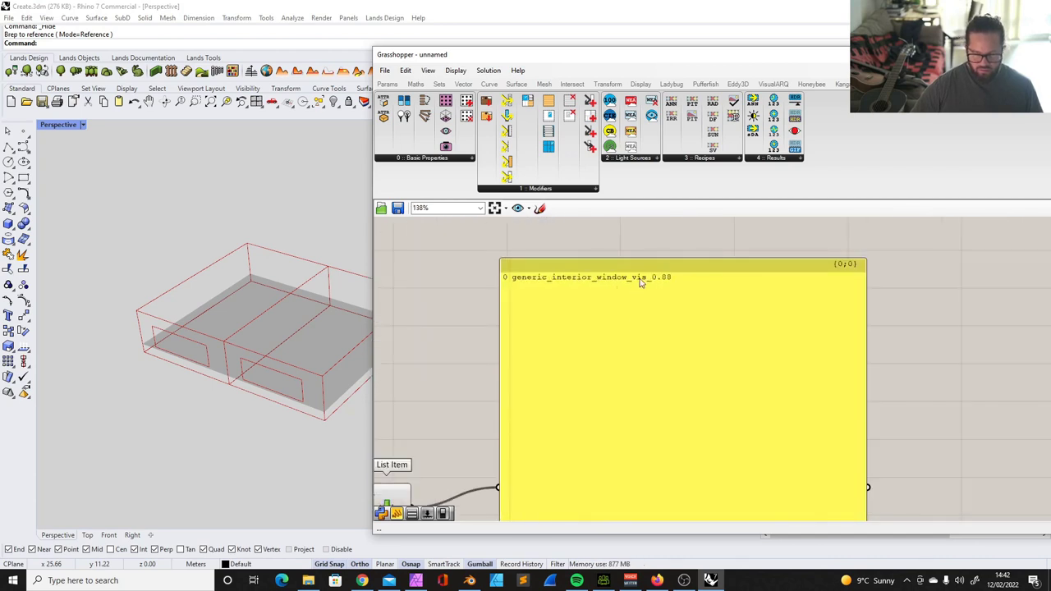
scroll(657, 283, down, 4)
scroll(596, 332, down, 3)
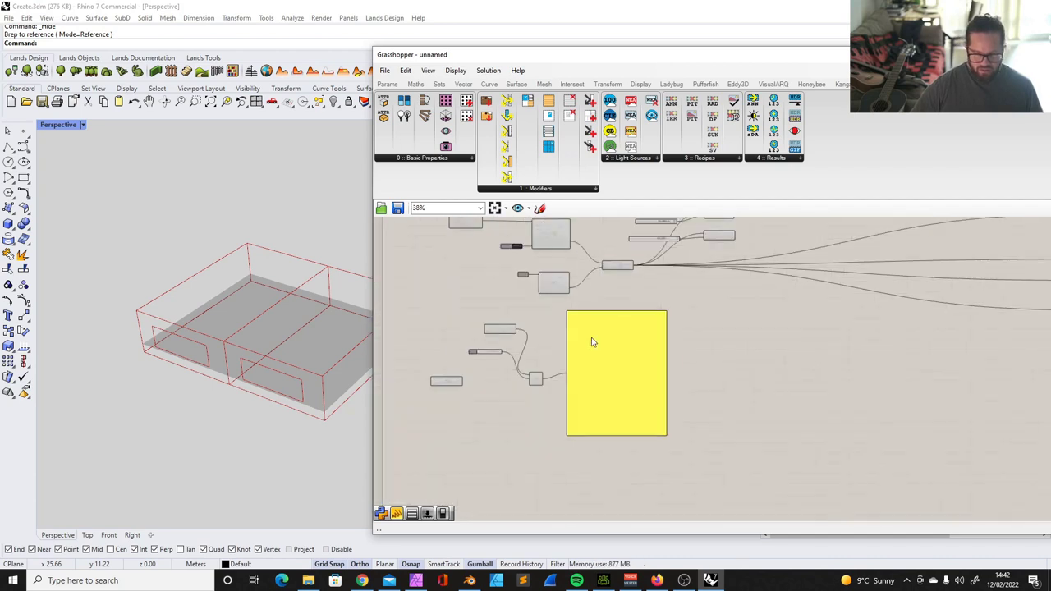
scroll(584, 329, up, 2)
click(638, 312)
scroll(506, 302, up, 3)
scroll(505, 302, down, 1)
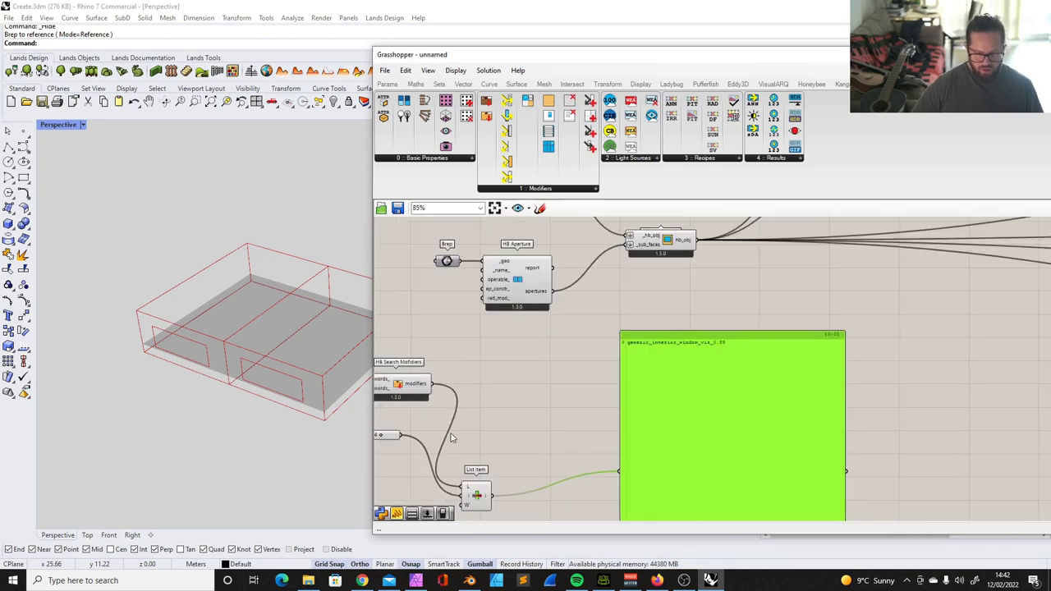
click(481, 491)
scroll(470, 254, up, 3)
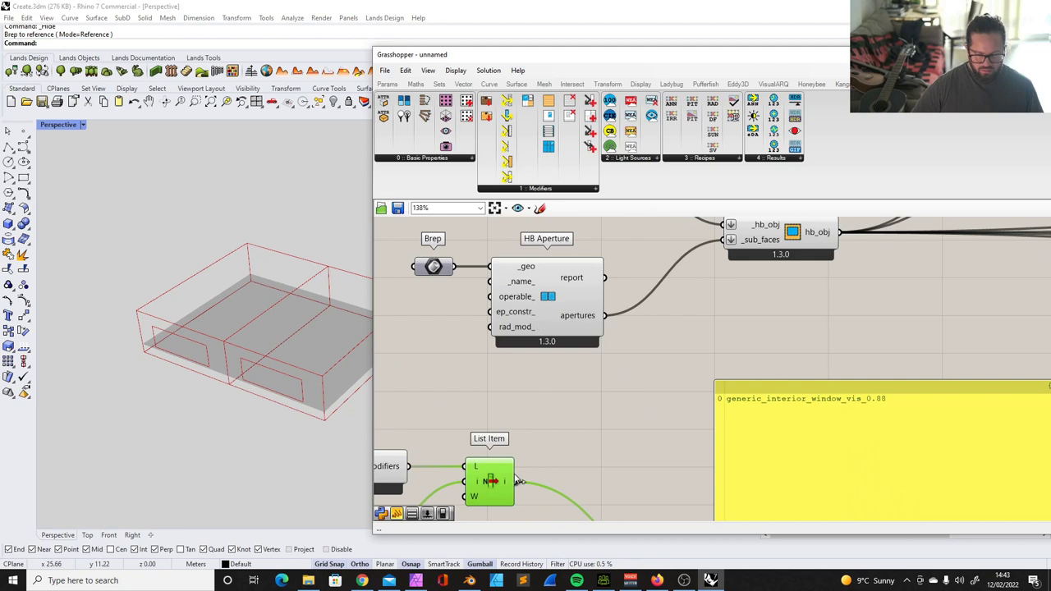
drag(519, 481, 490, 329)
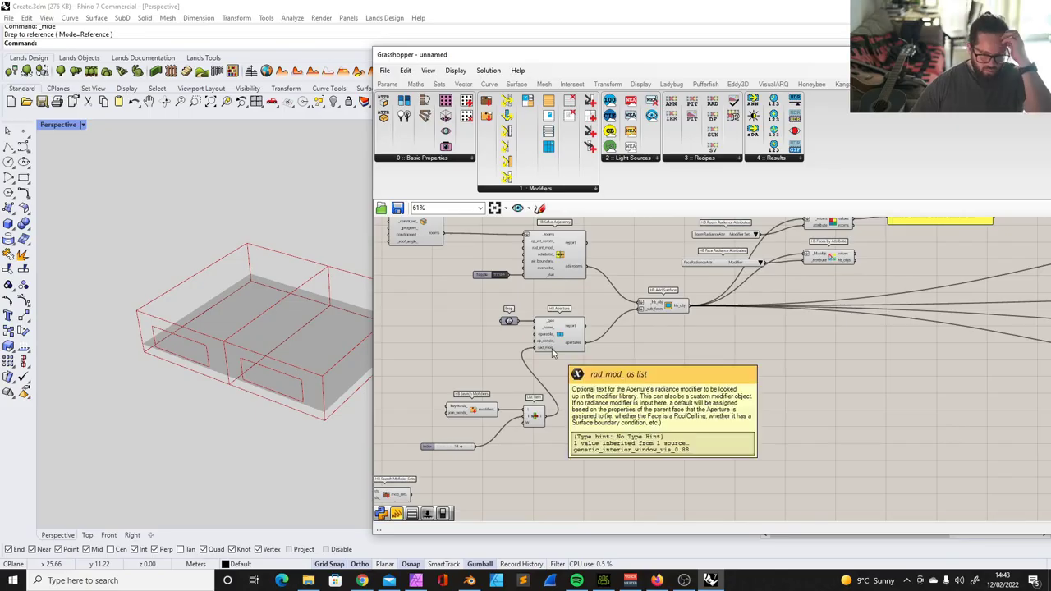
Step: Check the _mod_set_ input of HB Room from Solid and move the modifier search components closer to HB Aperture
scroll(543, 360, down, 2)
scroll(479, 285, up, 2)
click(437, 242)
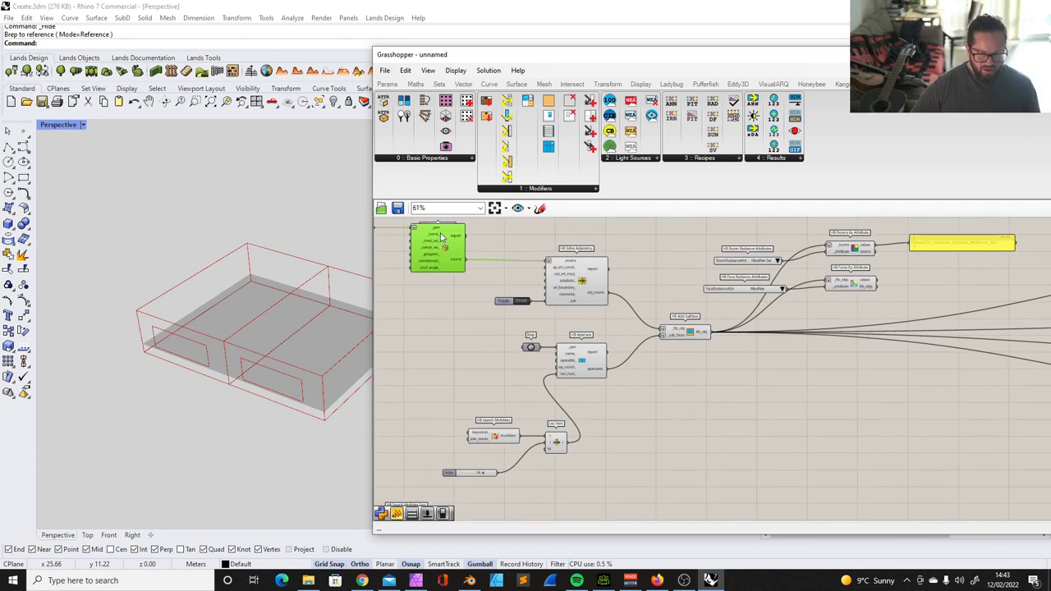
mouse_move(428, 244)
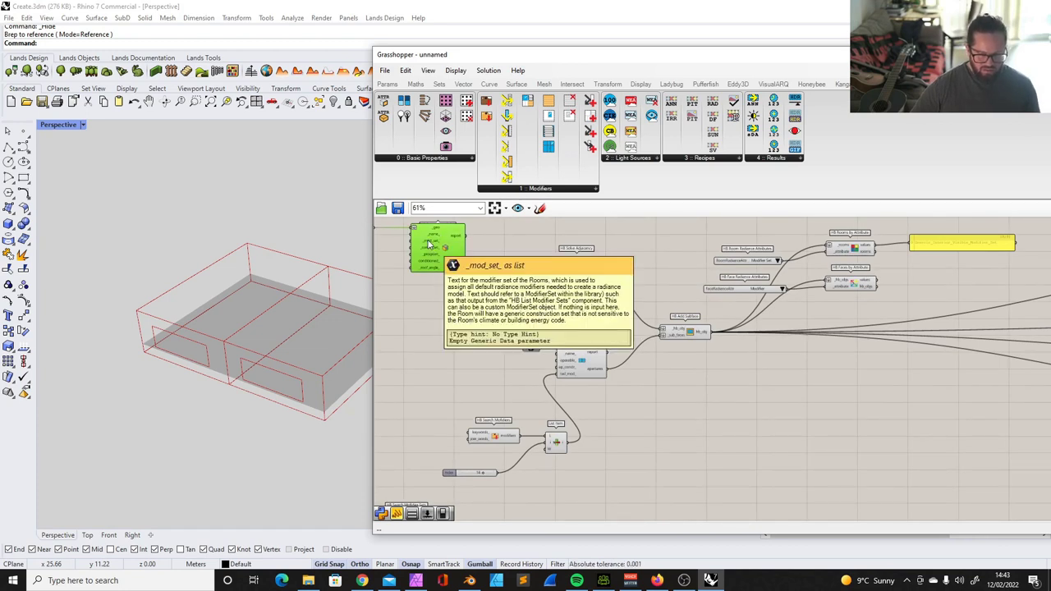
click(579, 409)
drag(443, 448, 590, 499)
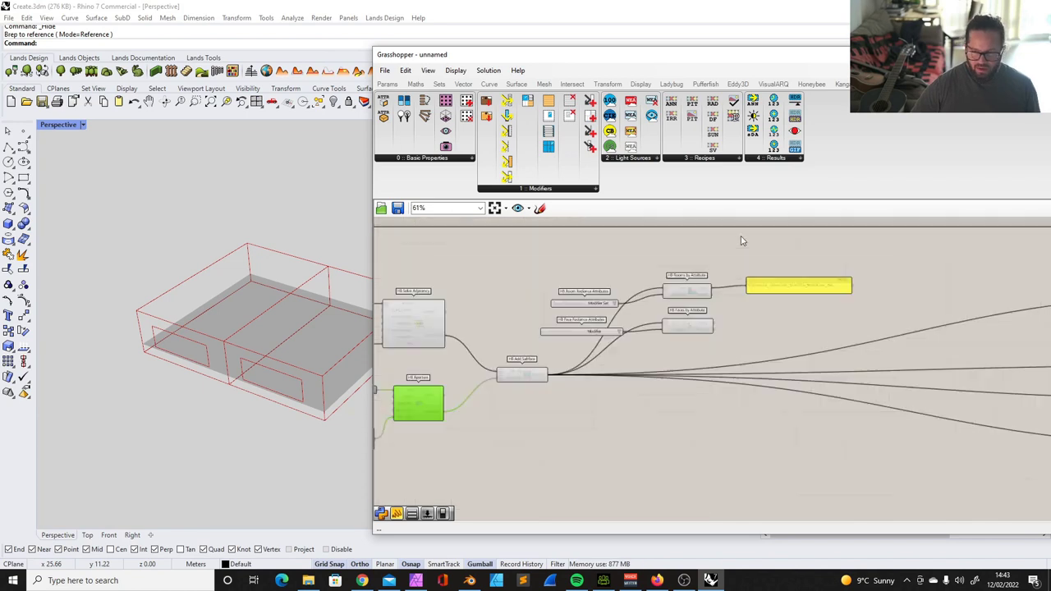
Step: Space the room radiance attribute components and the face radiance attribute components apart above HB Add Subface
scroll(744, 246, up, 4)
scroll(727, 308, down, 3)
drag(480, 268, 855, 327)
drag(662, 310, 642, 265)
drag(470, 330, 726, 377)
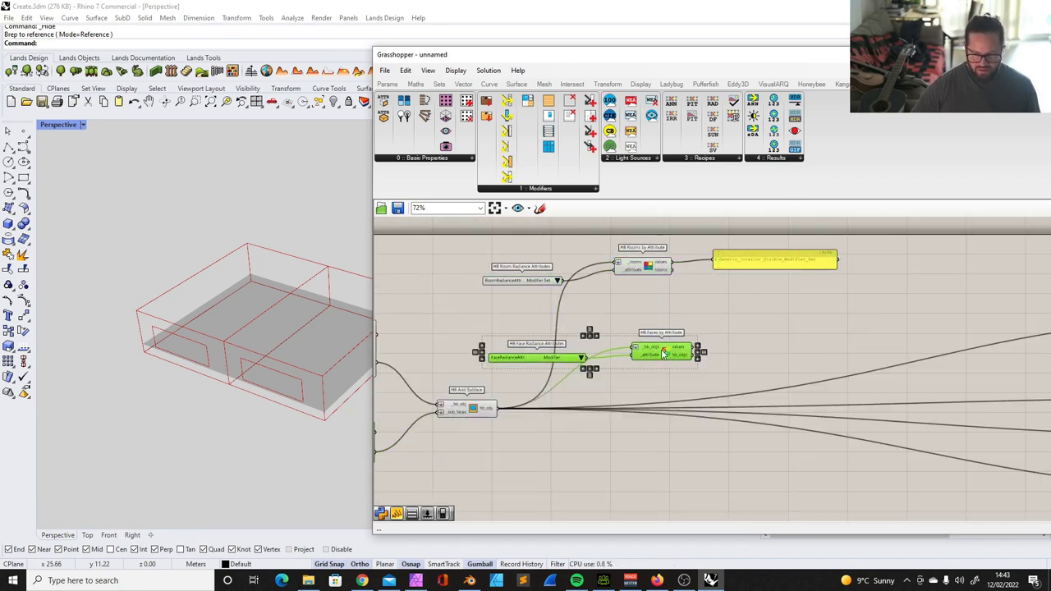
drag(664, 353, 633, 341)
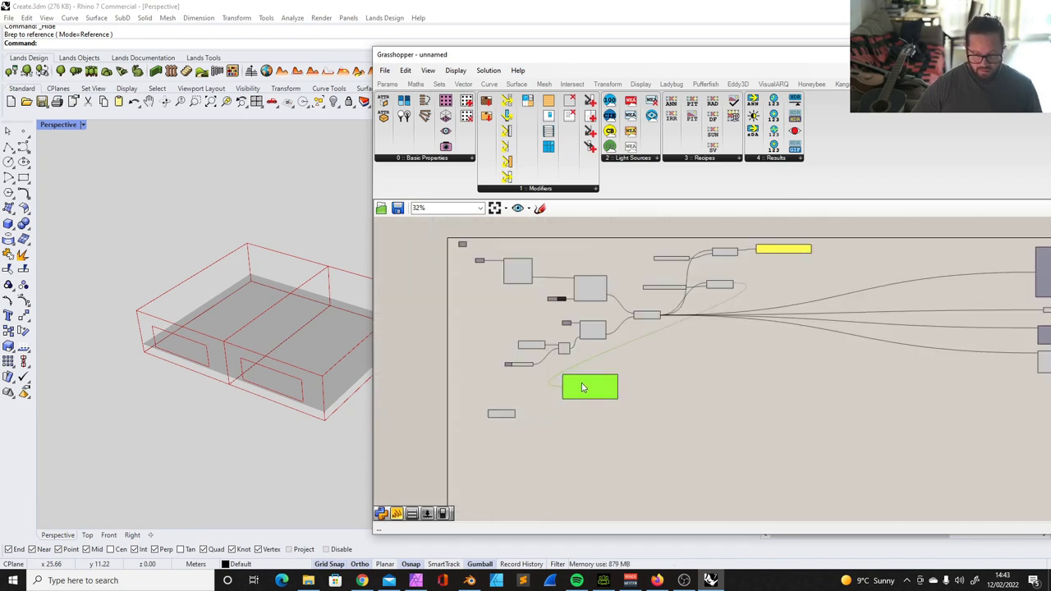
Step: Connect the values output of HB Faces by Attribute to the panel and place the panel just below HB Aperture
drag(582, 385, 597, 363)
scroll(616, 330, up, 5)
scroll(572, 418, up, 3)
scroll(645, 362, down, 3)
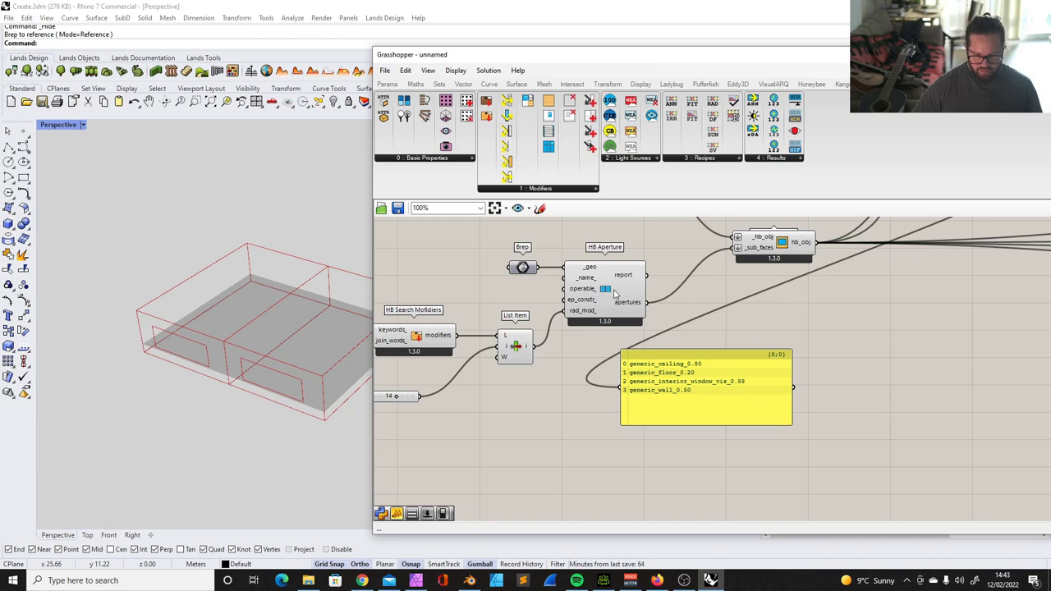
Step: Set the Index slider to 13, review the room and aperture components, and move HB Add Subface slightly closer to them
scroll(440, 401, up, 2)
mouse_move(438, 394)
mouse_down()
mouse_move(411, 394)
mouse_move(445, 398)
mouse_move(434, 395)
mouse_up()
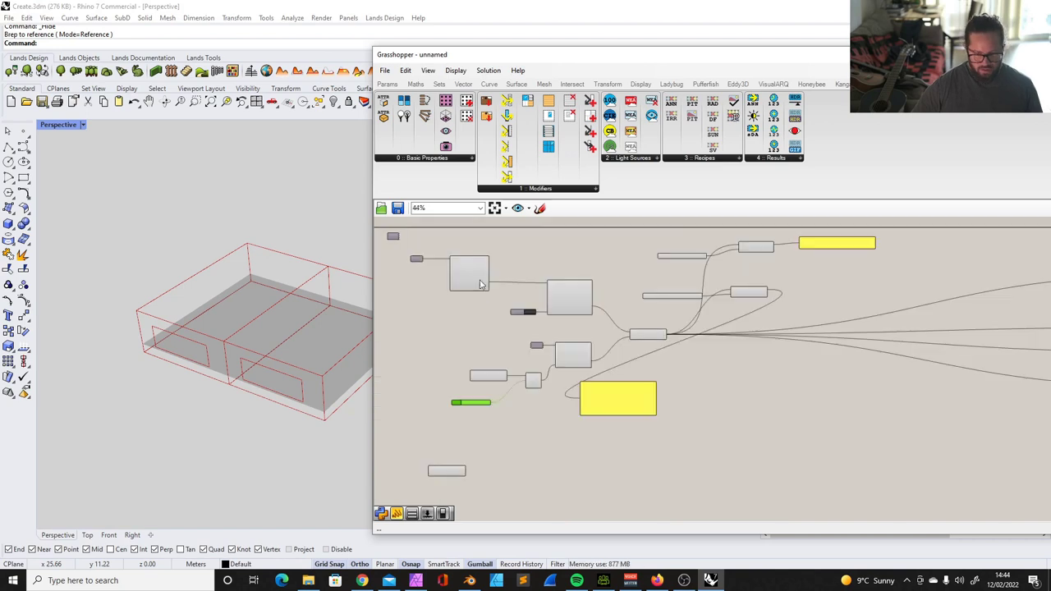
scroll(434, 245, up, 4)
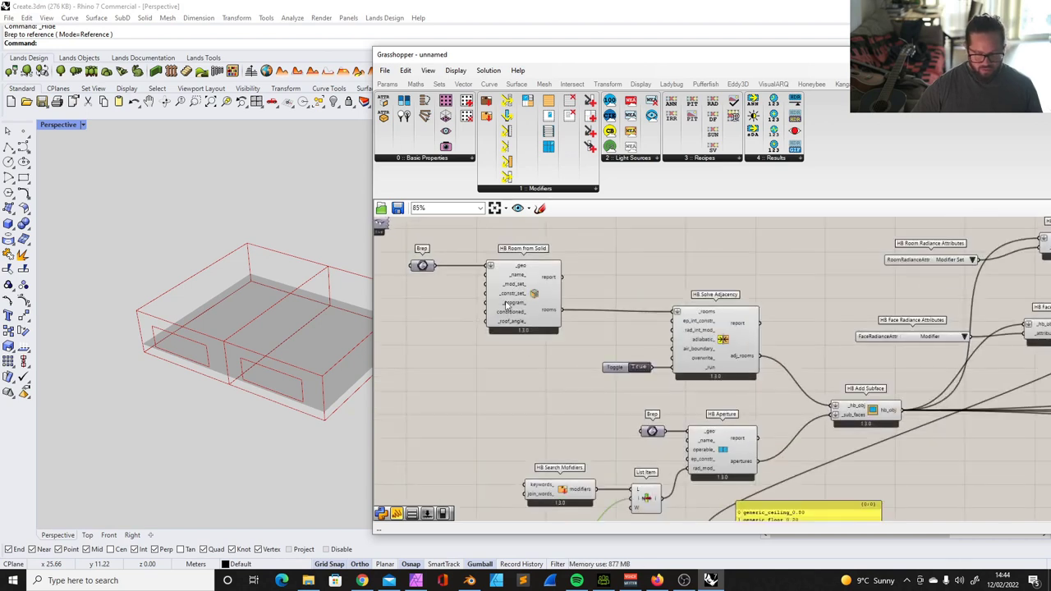
scroll(532, 246, down, 2)
scroll(533, 255, up, 1)
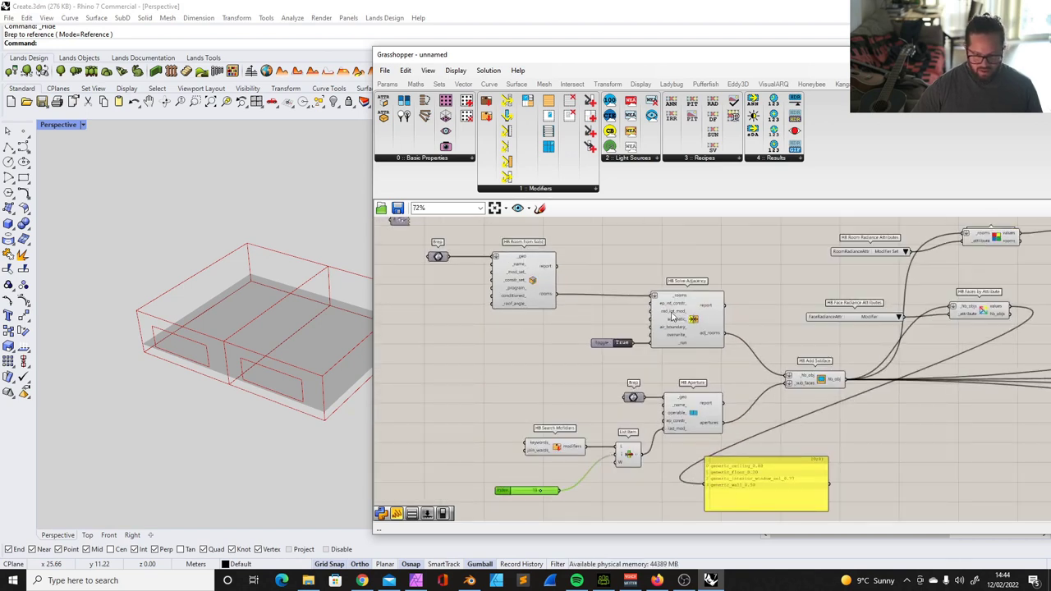
drag(807, 388, 784, 385)
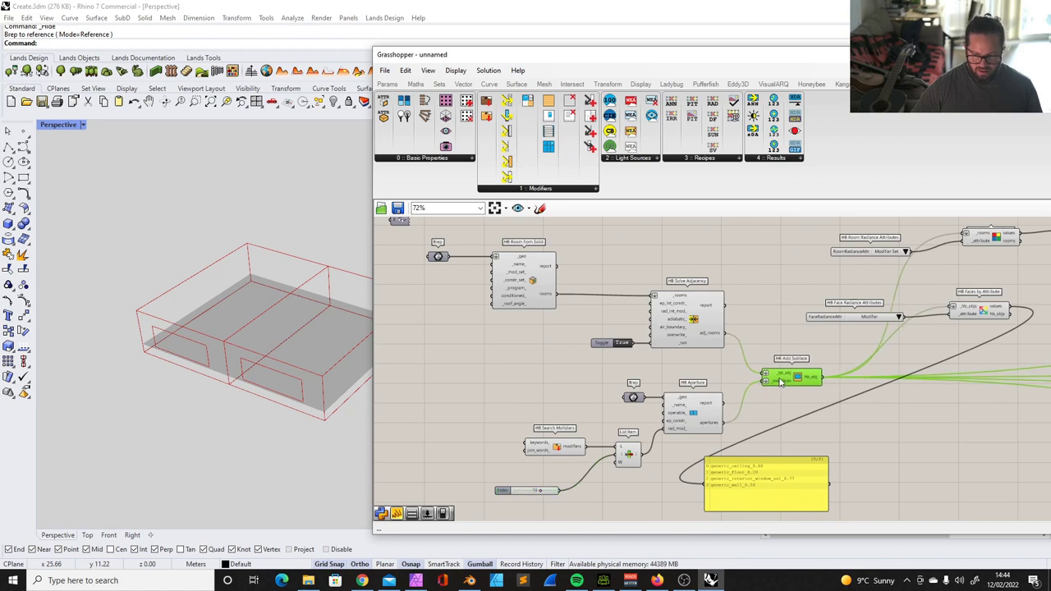
click(718, 407)
drag(496, 436, 635, 494)
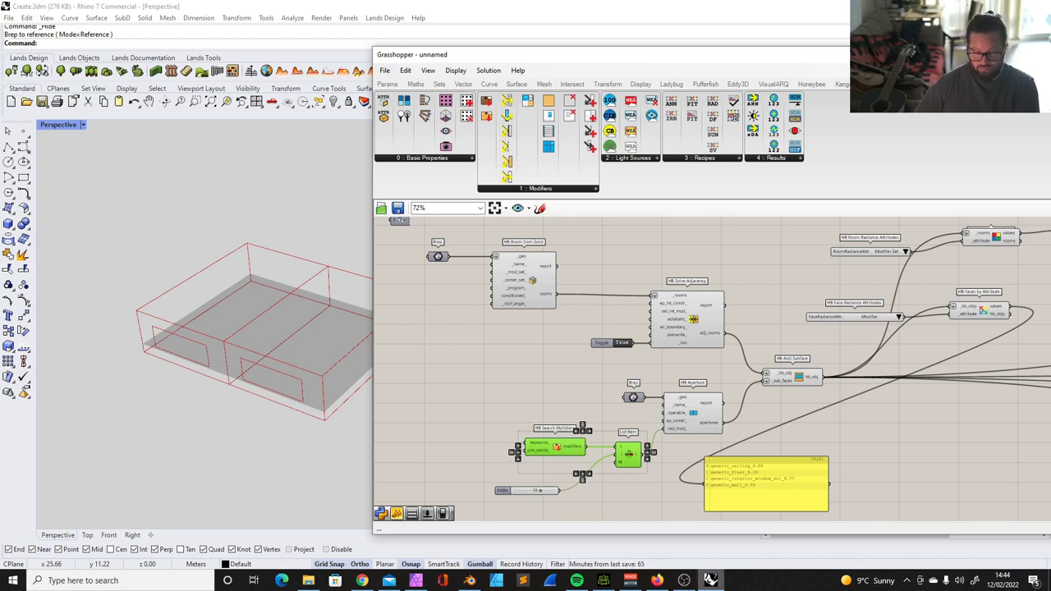
click(682, 581)
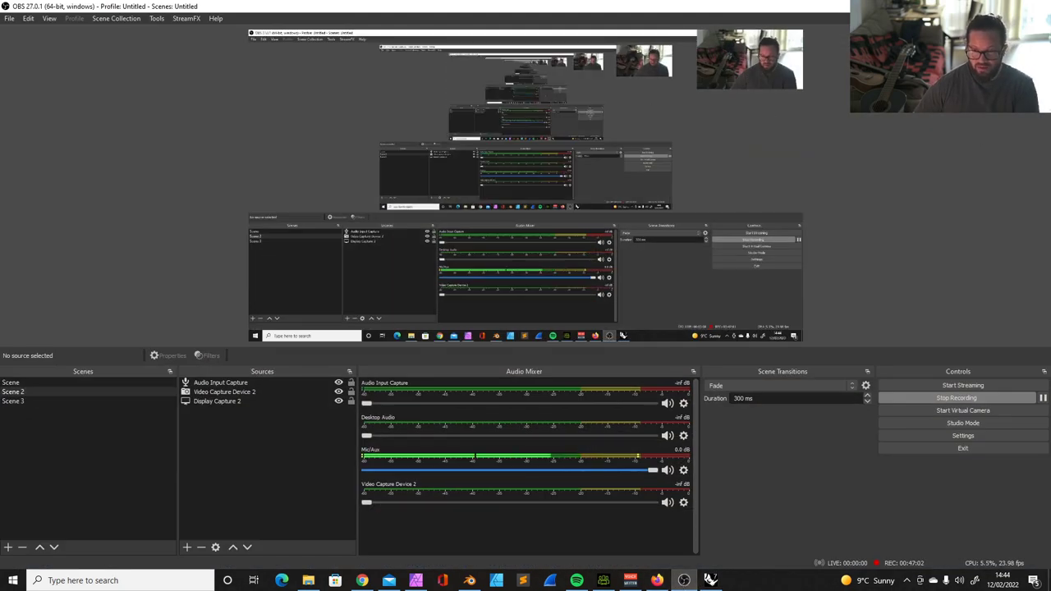
click(672, 304)
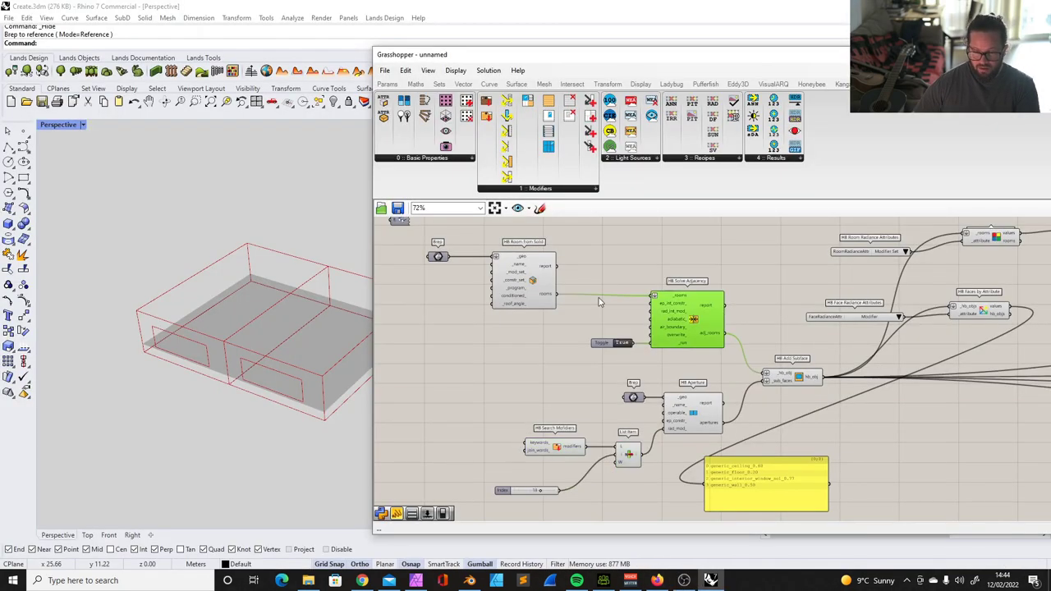
Step: Move the face modifier panel from below HB Aperture to beside HB Faces by Attribute
scroll(485, 301, down, 2)
drag(443, 251, 553, 323)
scroll(595, 367, up, 2)
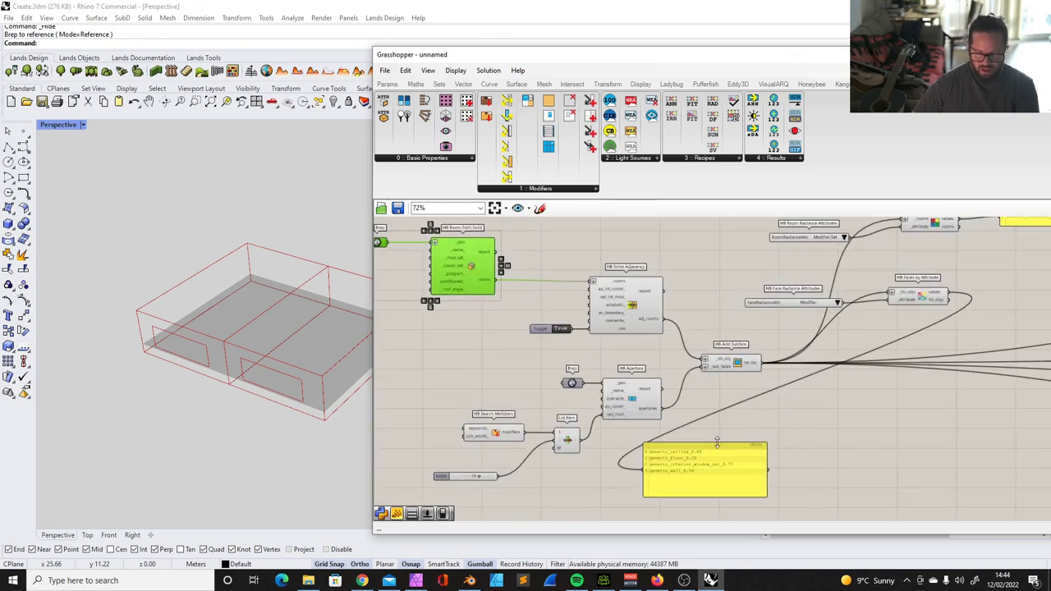
scroll(630, 421, down, 1)
drag(672, 455, 996, 291)
scroll(813, 403, up, 3)
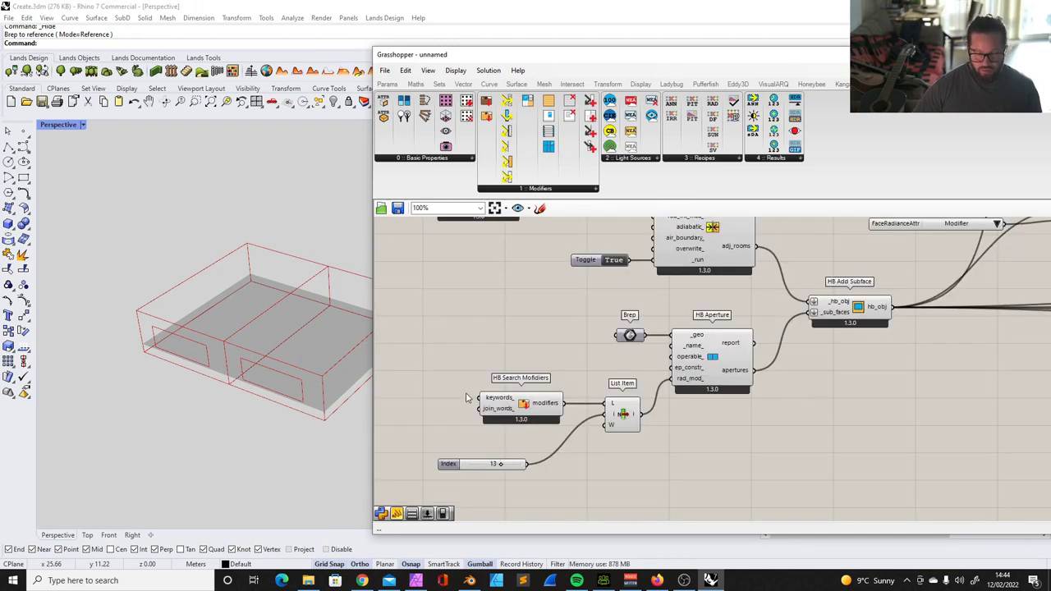
Step: Shift the modifier search components away from HB Aperture and add an HB Glass Modifier component below HB Aperture
drag(412, 367, 649, 501)
drag(527, 408, 497, 408)
click(545, 189)
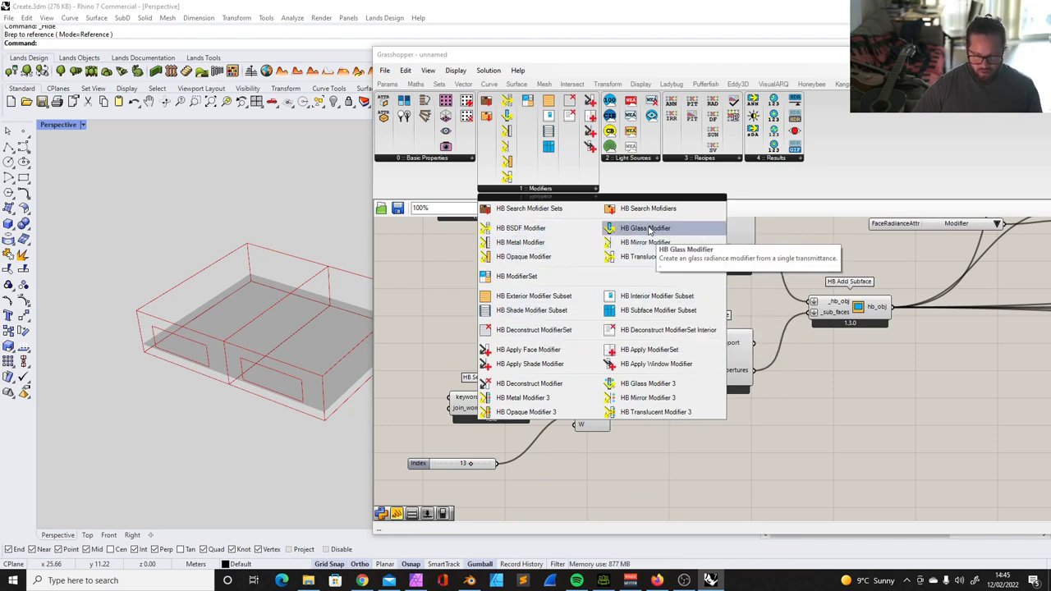
drag(647, 230, 684, 450)
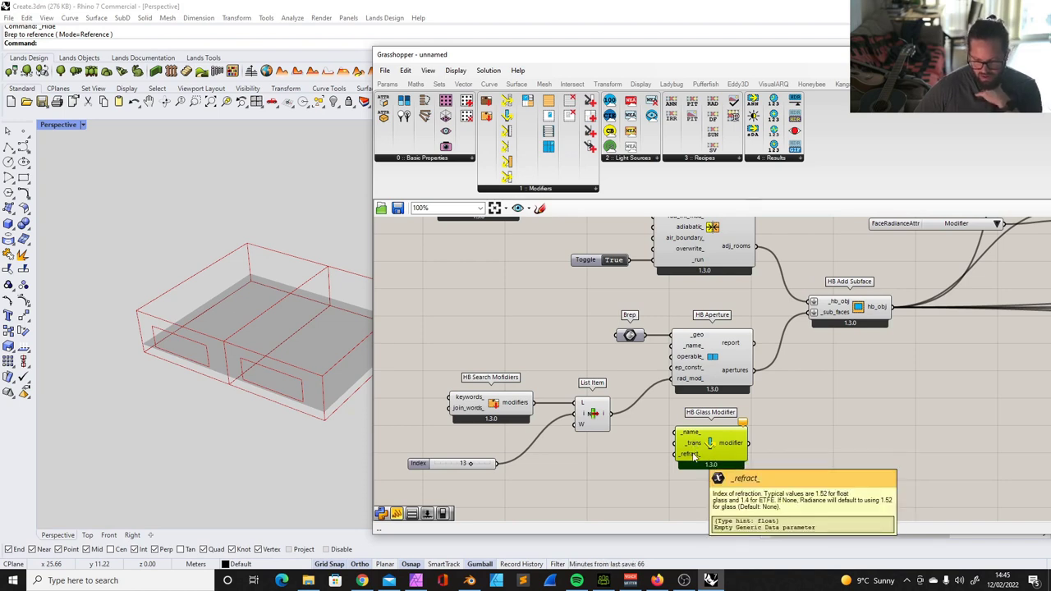
Step: Add a panel reading Custom_glass and a number slider beside HB Glass Modifier, and connect the panel to its _name_ input
drag(692, 458, 647, 482)
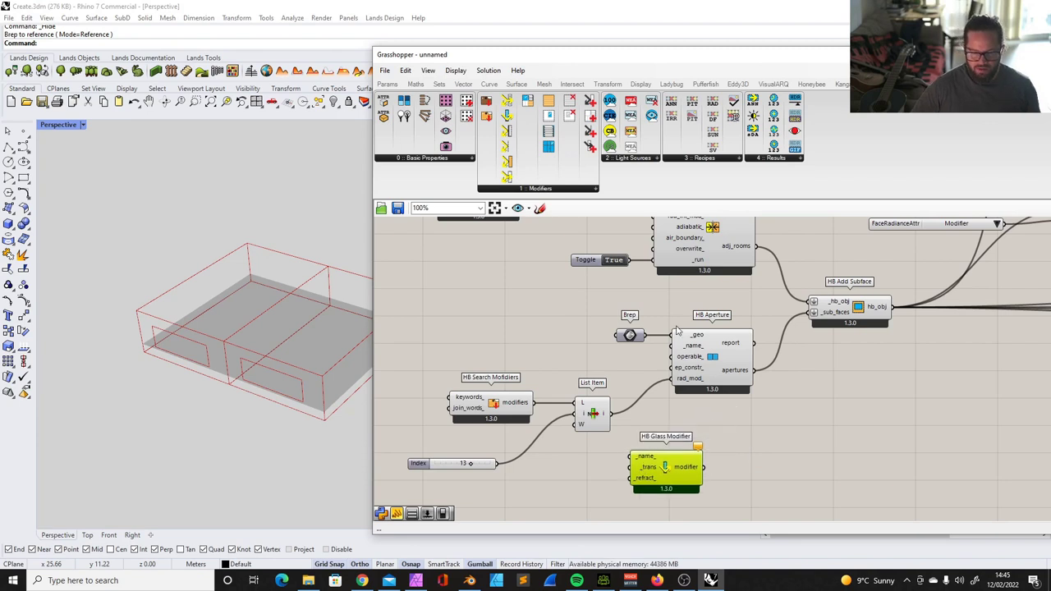
double_click(781, 430)
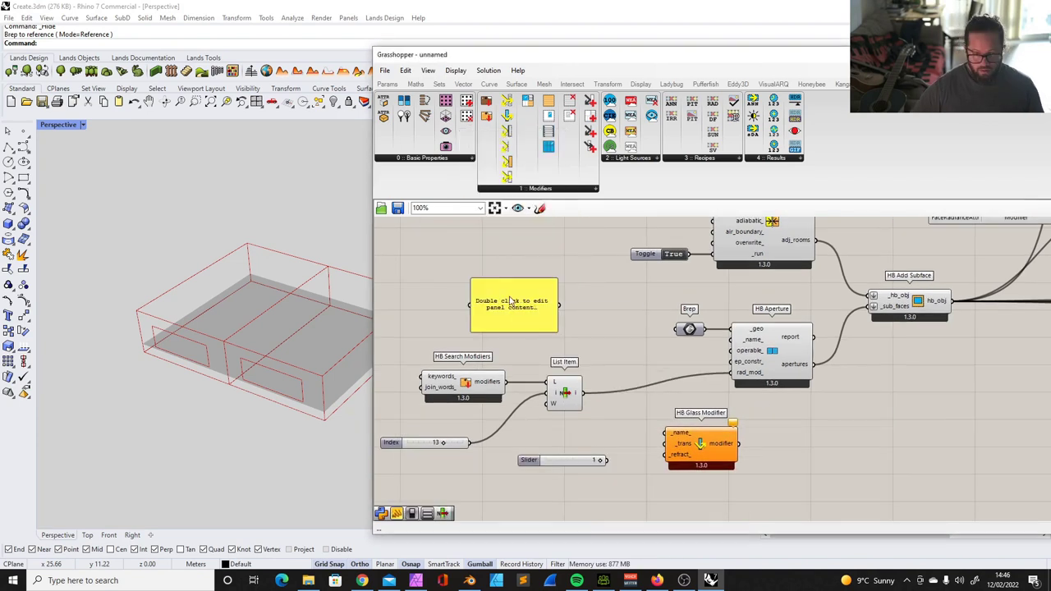
drag(529, 309, 612, 463)
double_click(576, 456)
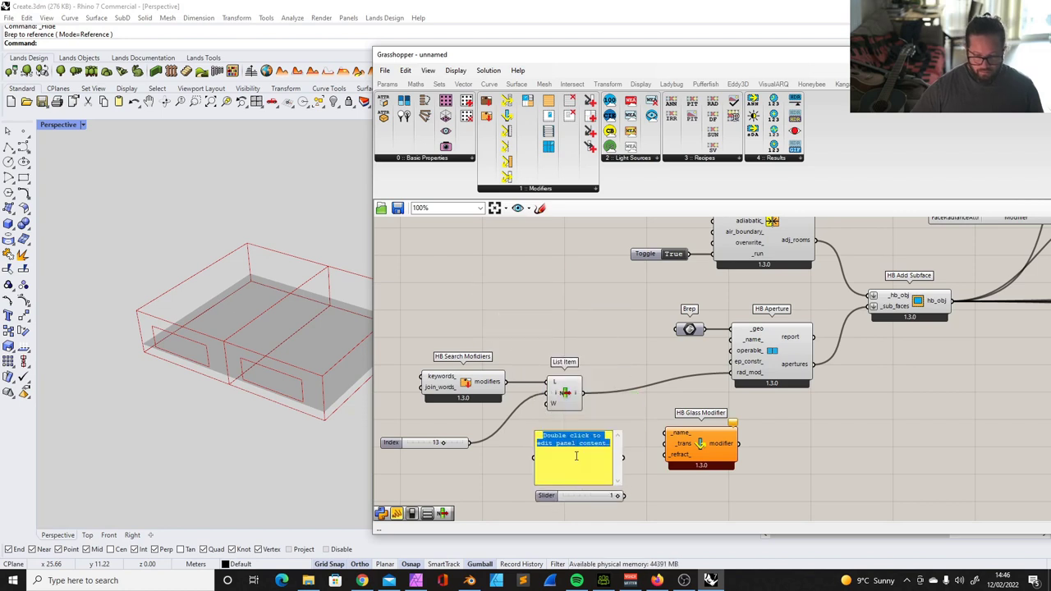
text(cust)
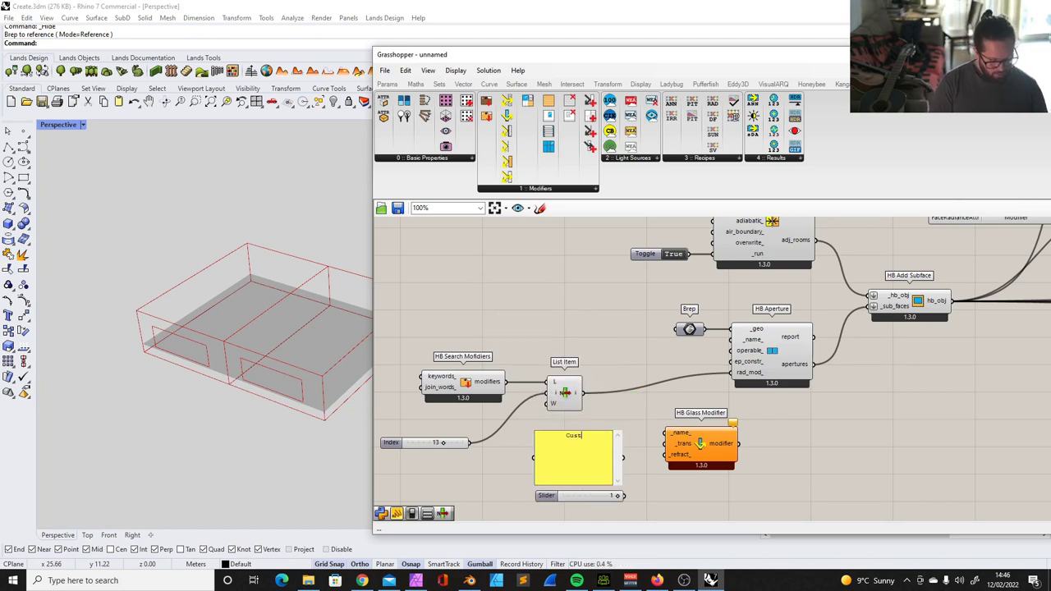
text(om_glass_)
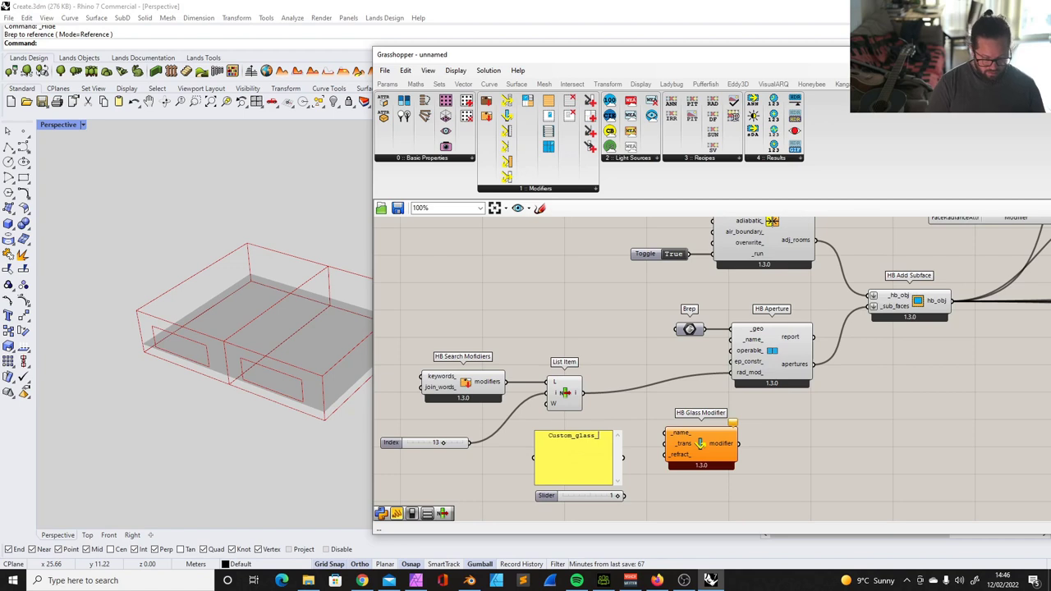
drag(700, 440, 700, 453)
Step: Give the new slider one decimal place, set it to 0.3 and connect it to the _trans input of HB Glass Modifier
double_click(546, 495)
click(535, 419)
drag(569, 434, 546, 436)
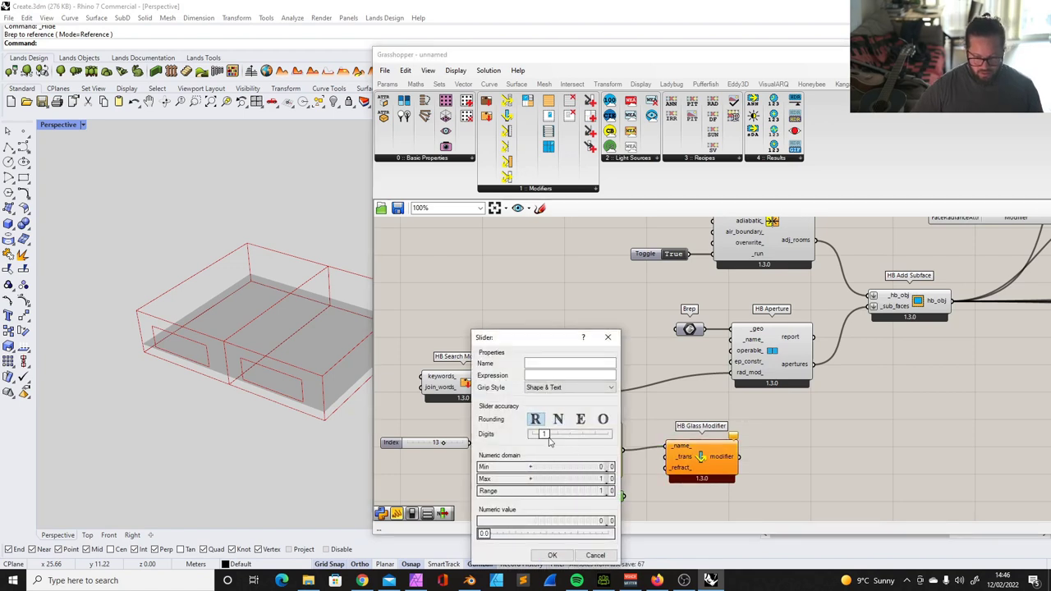
click(558, 555)
click(631, 509)
click(581, 496)
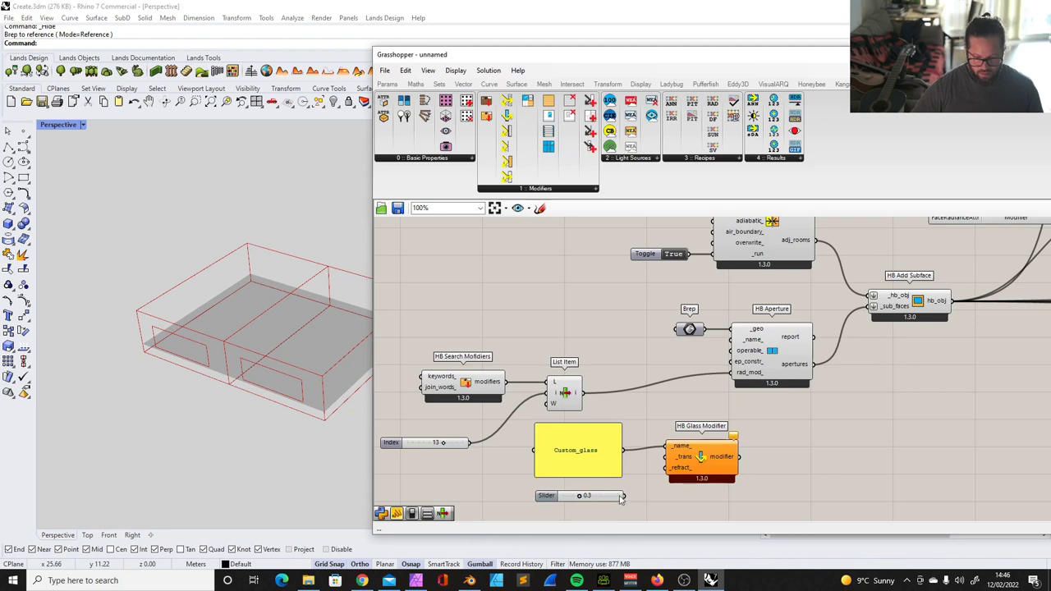
drag(625, 496, 666, 457)
Step: Move HB Glass Modifier away from its inputs and add a 1.5 number slider below the _trans slider
drag(677, 468, 700, 472)
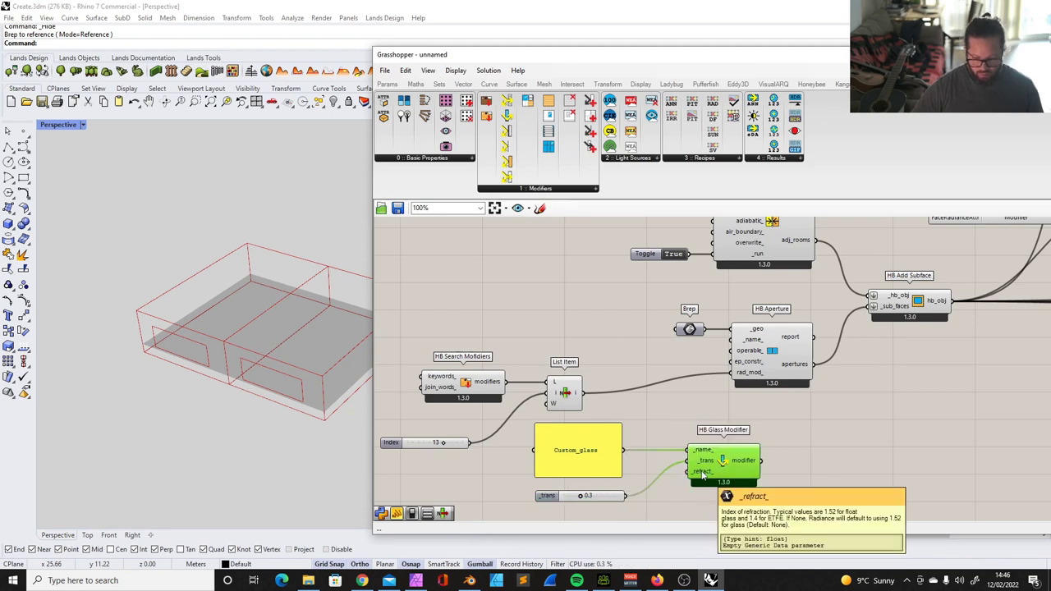
click(680, 488)
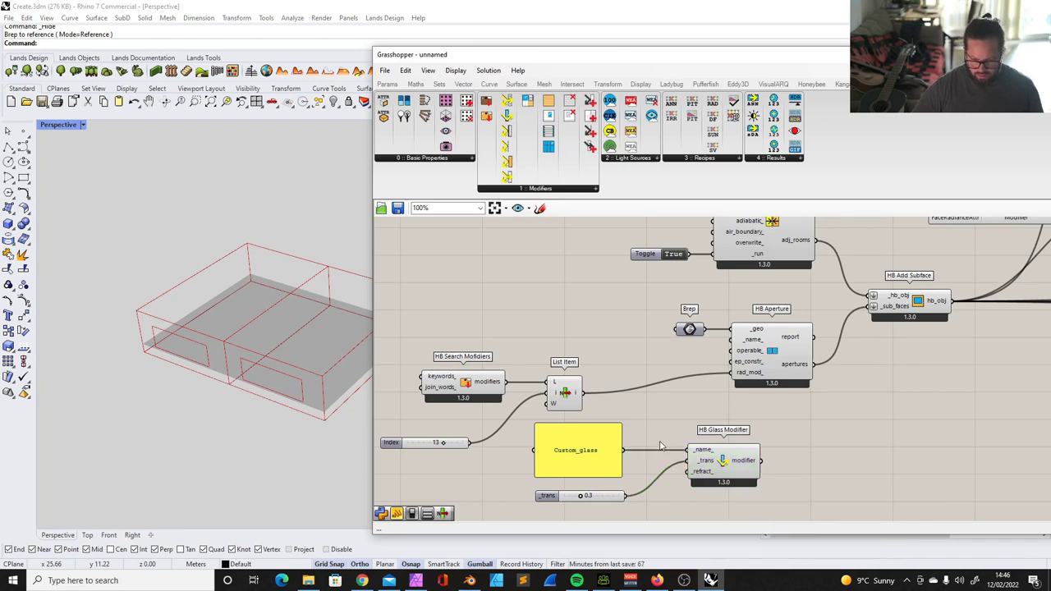
right_drag(661, 447, 641, 431)
scroll(657, 443, down, 1)
drag(705, 457, 711, 480)
click(630, 494)
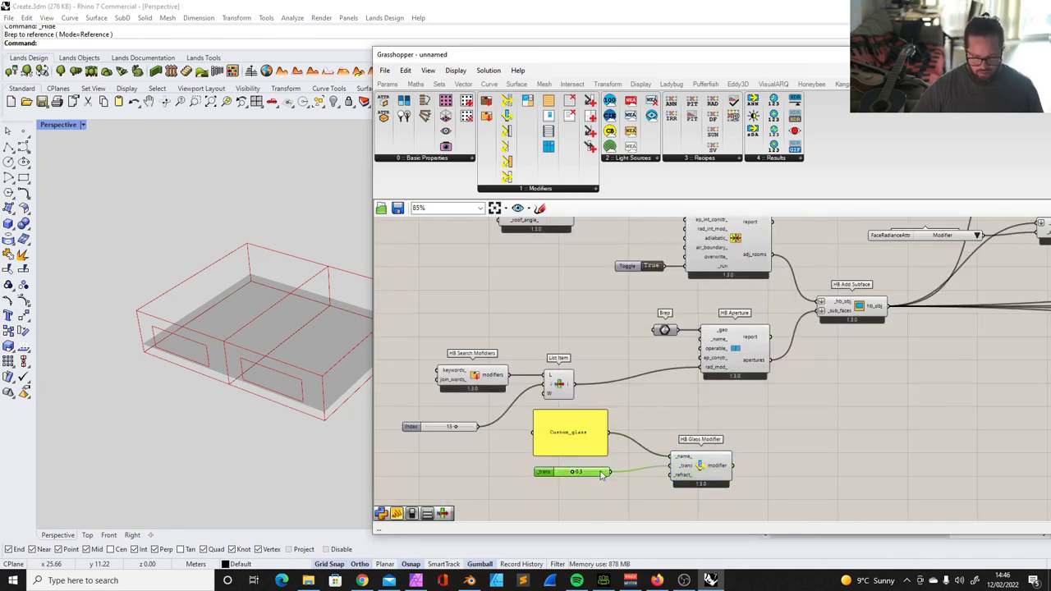
double_click(559, 473)
double_click(584, 469)
text(1)
key(Return)
key(Return)
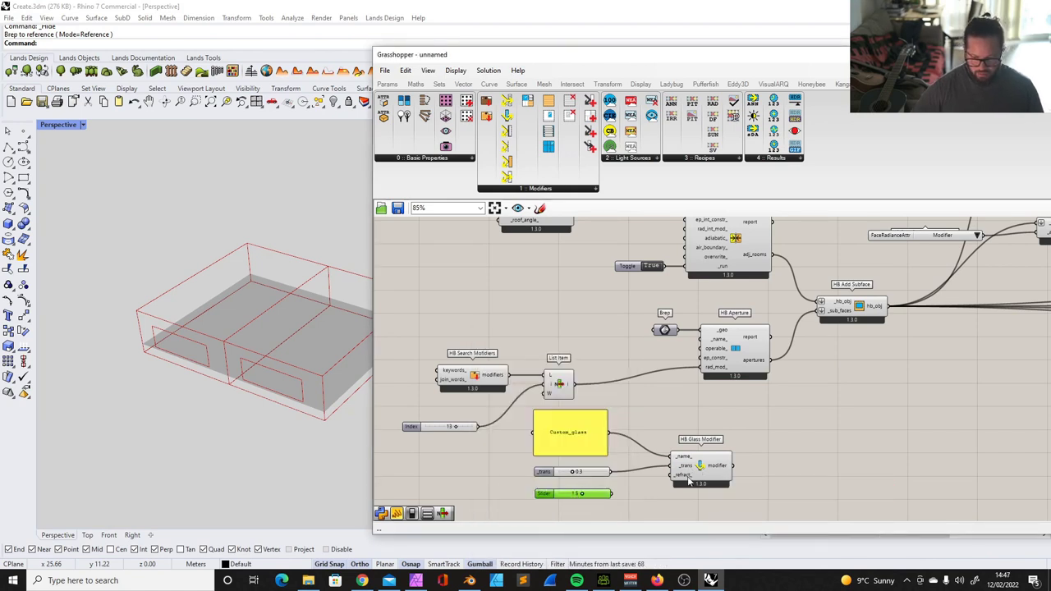
Step: Give the new slider two decimal places, set it to 1.50 and connect it to the _refract_ input of HB Glass Modifier
double_click(548, 495)
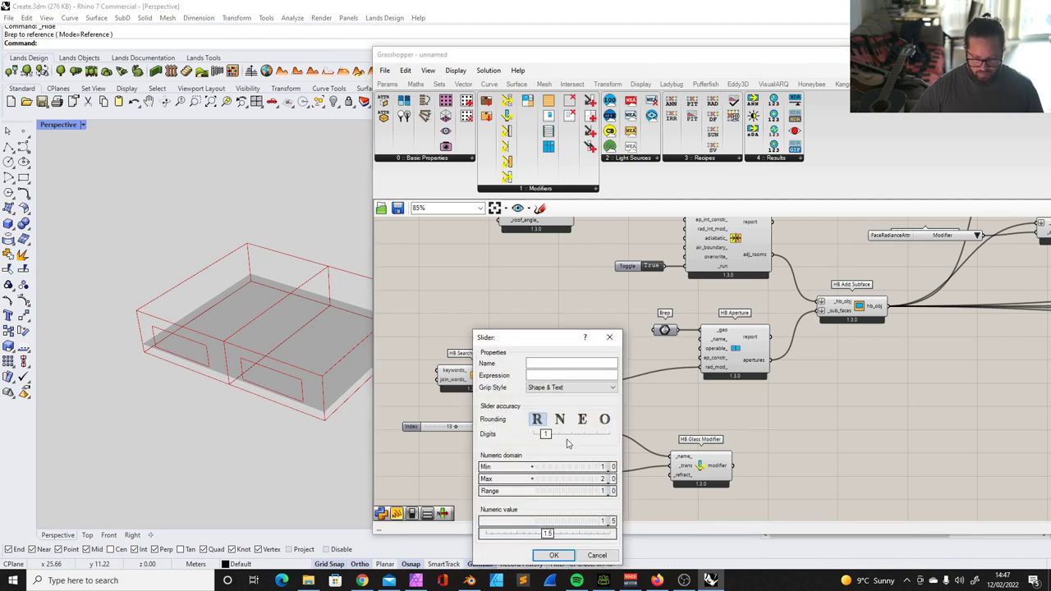
key(Return)
click(583, 495)
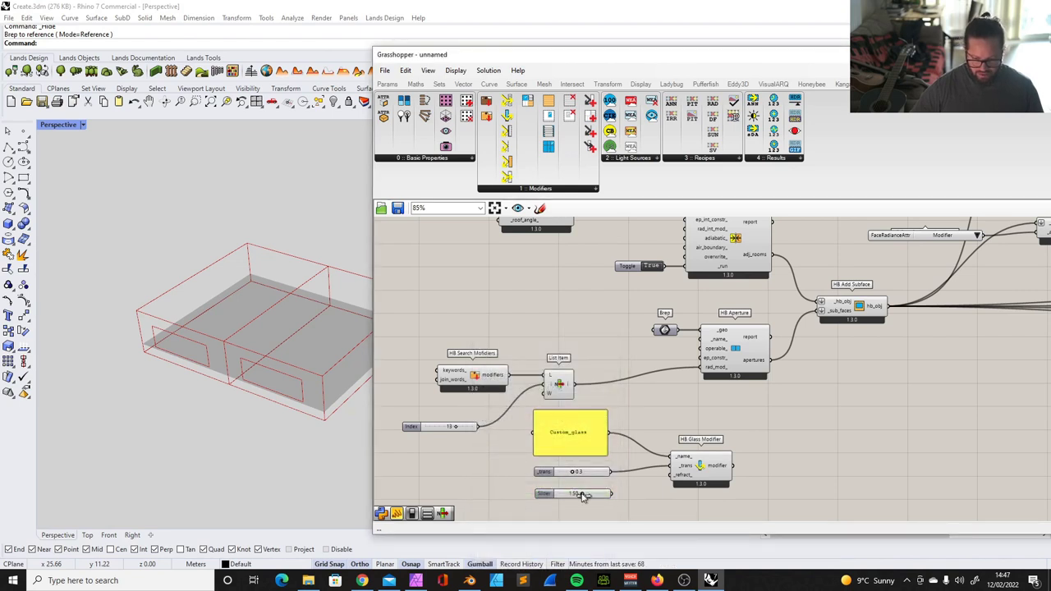
drag(612, 494, 672, 475)
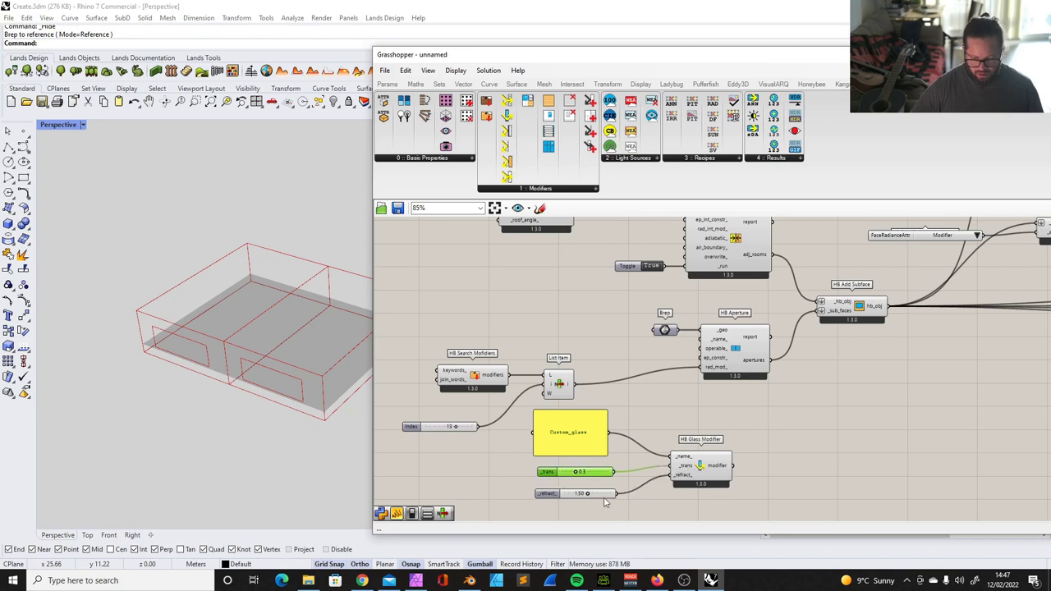
Step: Tidy the _trans and _refract_ sliders, and regroup the Index slider, HB Search Modifiers and List Item above the glass components
shift+click(602, 492)
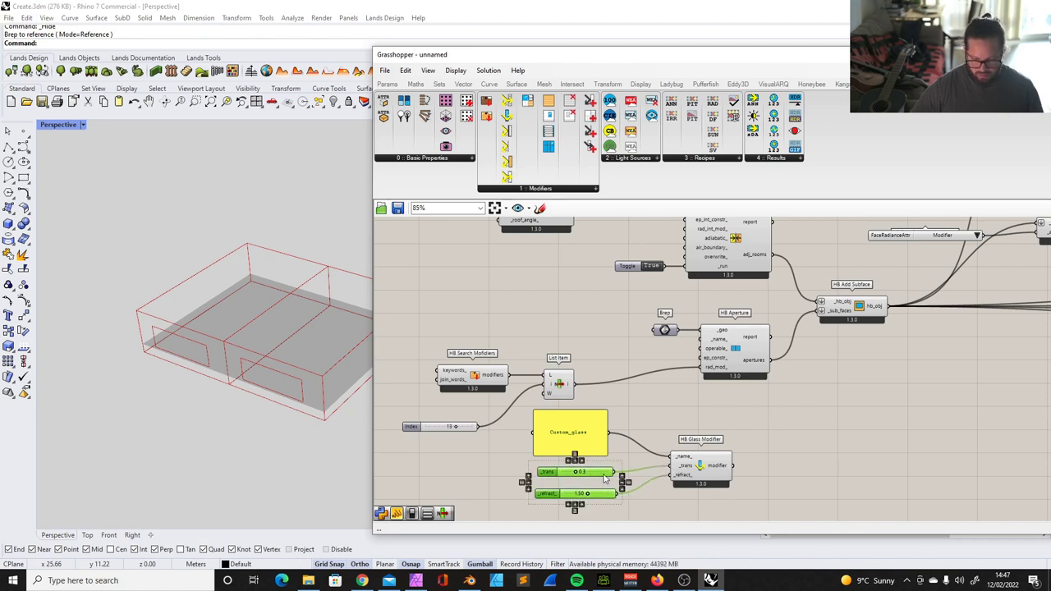
drag(595, 473, 597, 474)
click(647, 492)
click(693, 483)
right_drag(622, 446, 639, 435)
drag(455, 416, 493, 385)
drag(433, 322, 622, 400)
drag(573, 374, 567, 358)
click(648, 368)
Step: Move the glass modifier group below the modifier search components and connect its modifier output to rad_mod_ of HB Aperture, replacing List Item
drag(533, 392, 750, 490)
drag(720, 455, 611, 419)
click(693, 396)
scroll(676, 378, up, 2)
scroll(675, 381, down, 1)
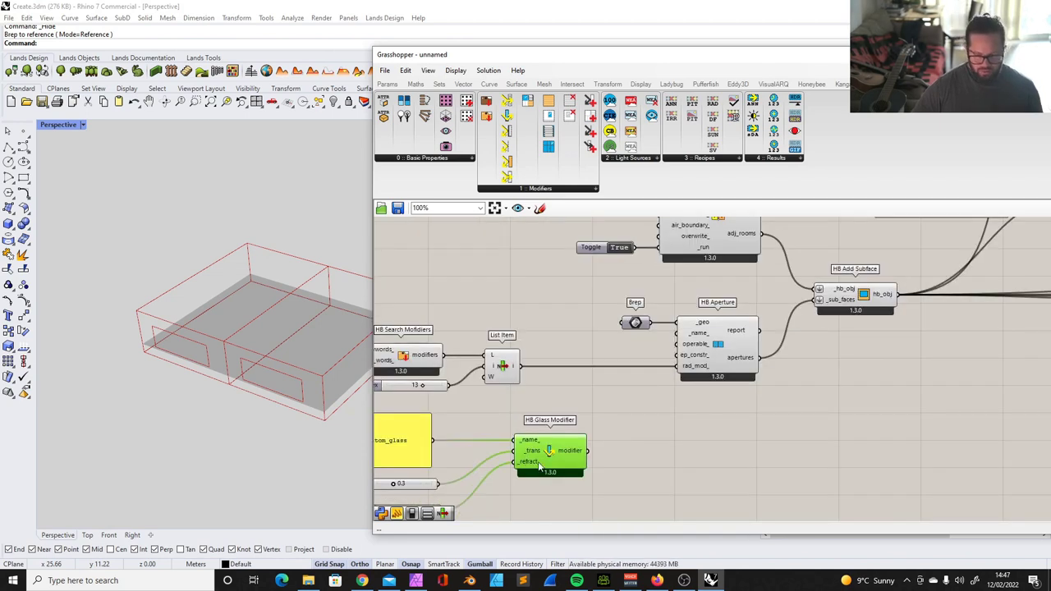
drag(585, 451, 679, 366)
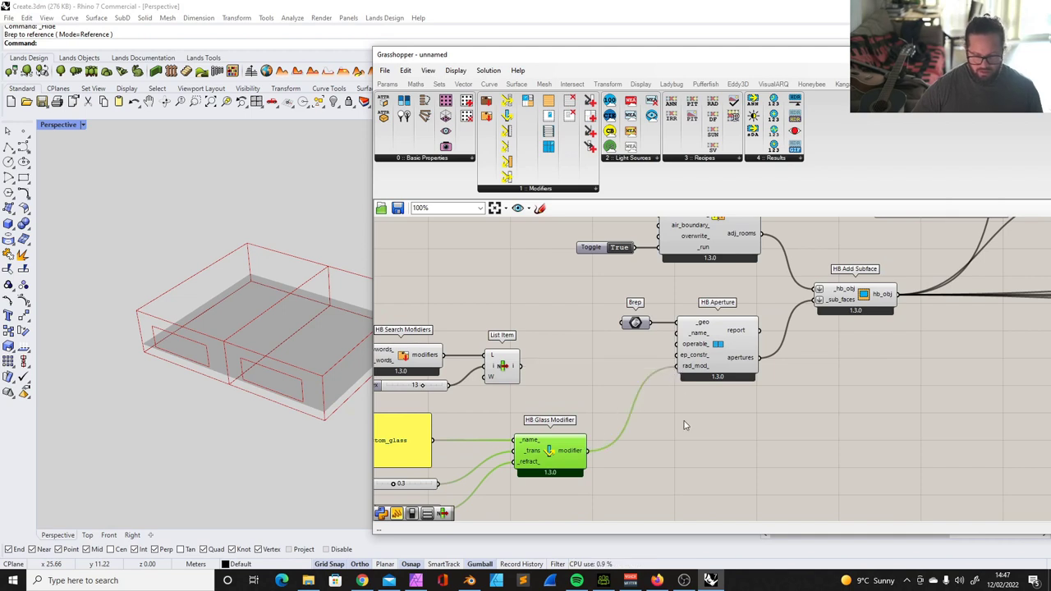
Step: Move the face modifier panel to just below HB Aperture and check its list of modifiers
scroll(609, 369, down, 7)
scroll(774, 320, up, 3)
drag(861, 313, 583, 453)
scroll(503, 447, up, 3)
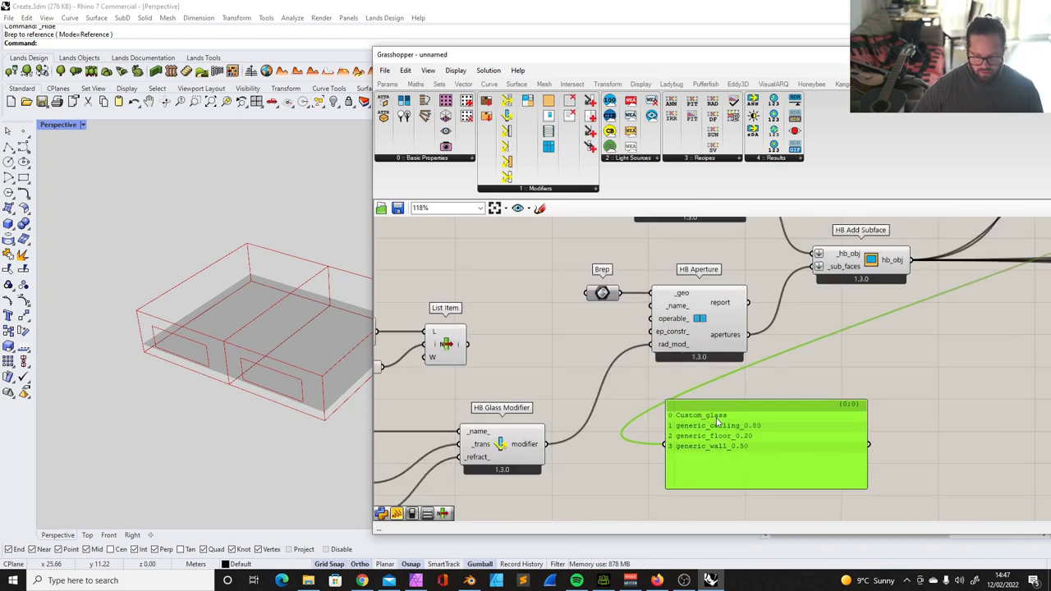
scroll(717, 421, down, 2)
right_drag(717, 421, 810, 410)
scroll(504, 440, up, 1)
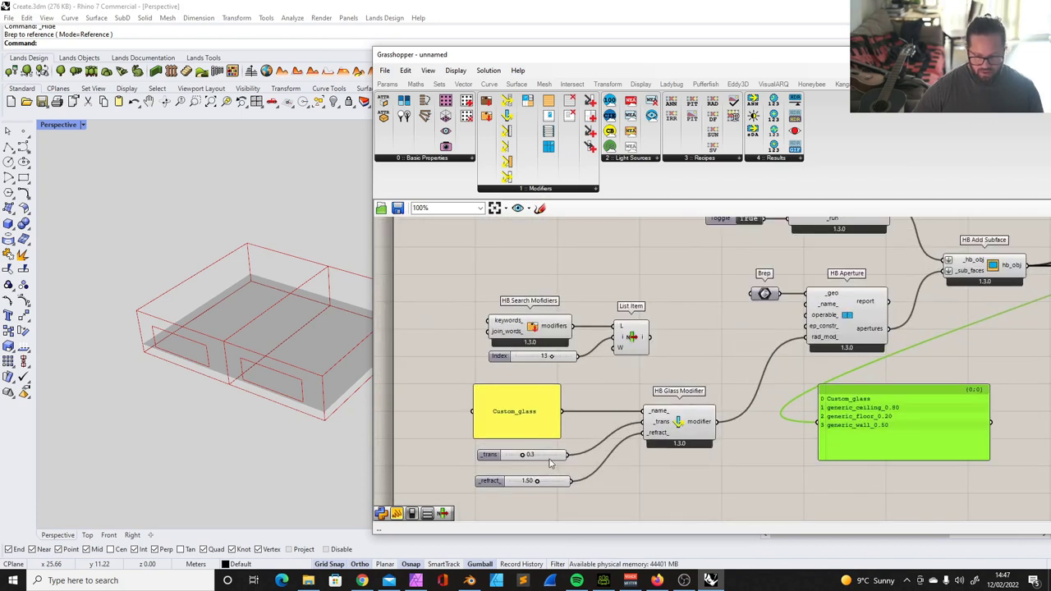
Step: Change the glass name panel's text to Custom_glass_transmittance_0.3
double_click(548, 390)
text(transmittance)
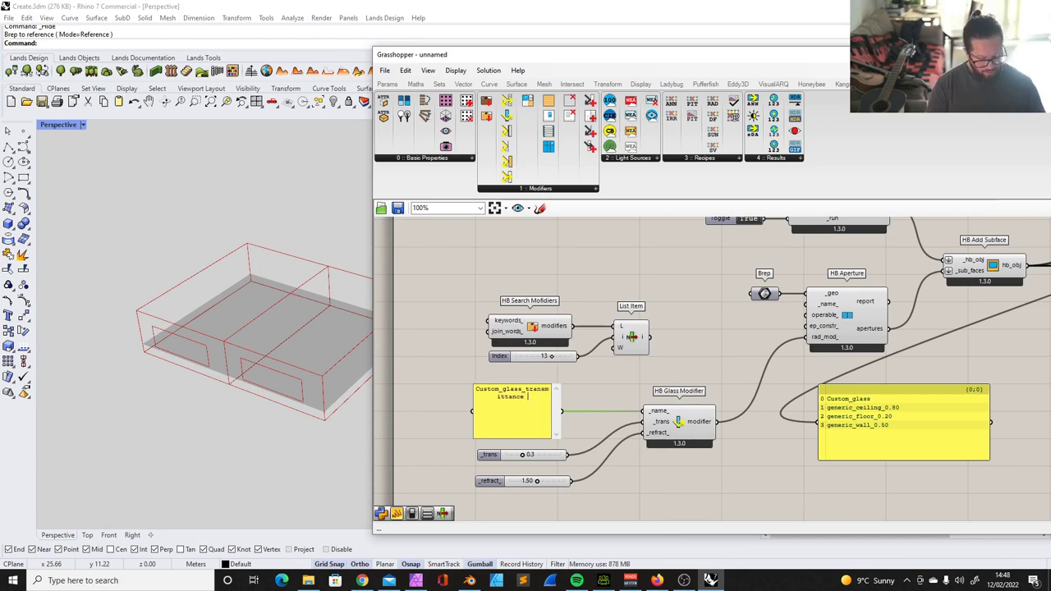
click(602, 377)
scroll(711, 389, down, 1)
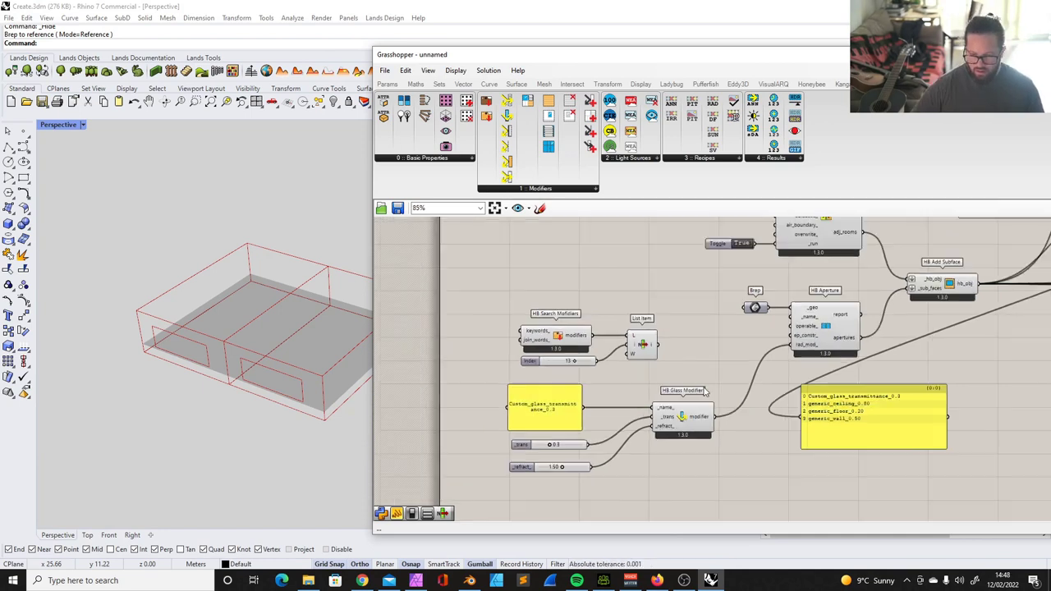
Step: Select the glass name panel, HB Glass Modifier and its two sliders together
scroll(879, 401, up, 2)
scroll(496, 437, down, 3)
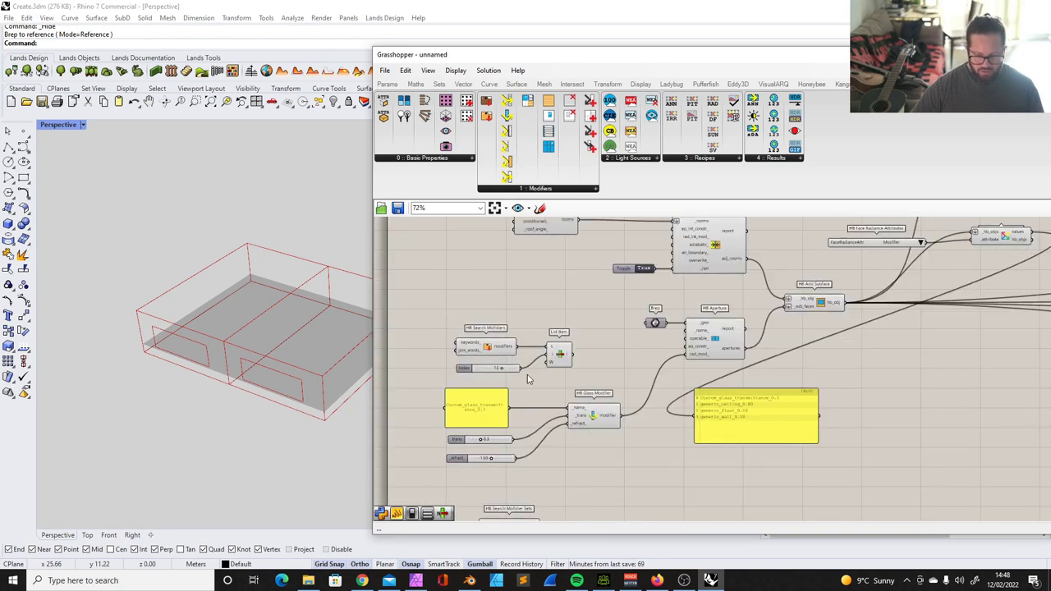
scroll(465, 434, up, 2)
click(477, 408)
shift+click(593, 415)
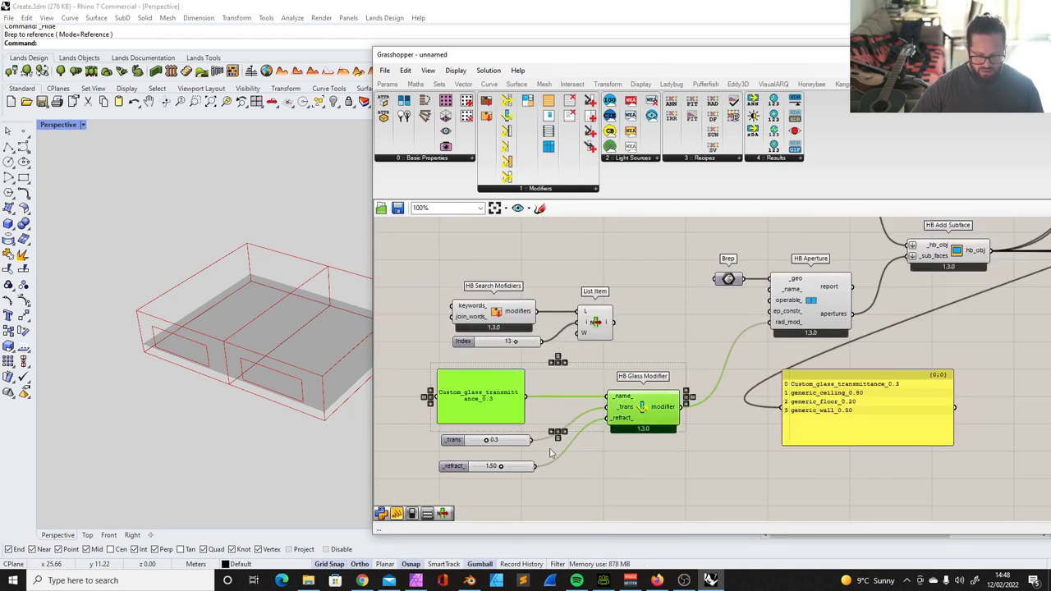
shift+click(496, 441)
shift+click(491, 466)
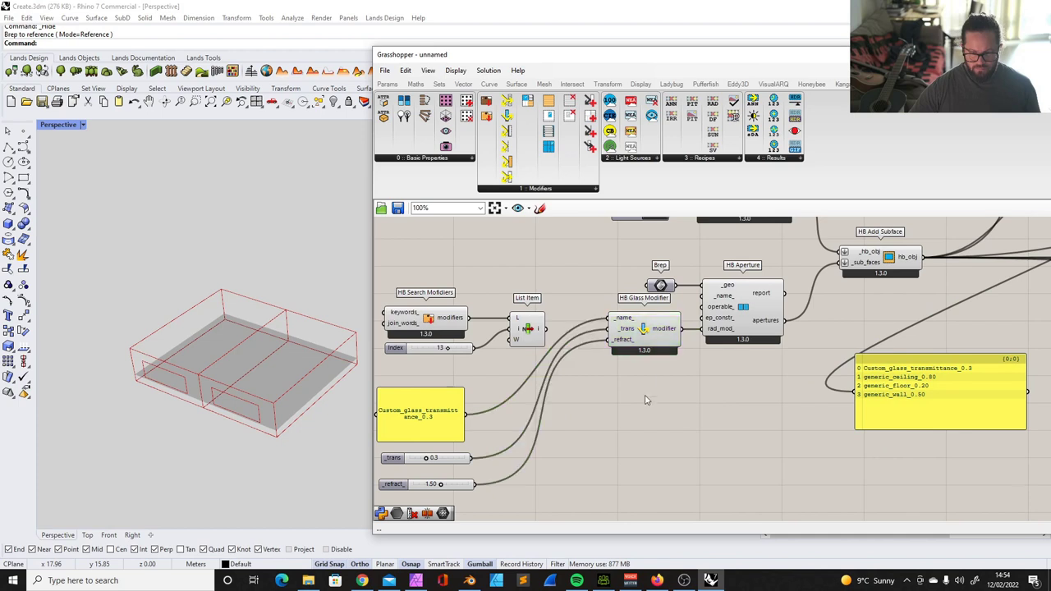
Step: Compare the modifier search components with the custom glass inputs and review the daylight factor part of the definition
scroll(530, 337, down, 1)
scroll(530, 337, up, 1)
drag(563, 293, 423, 394)
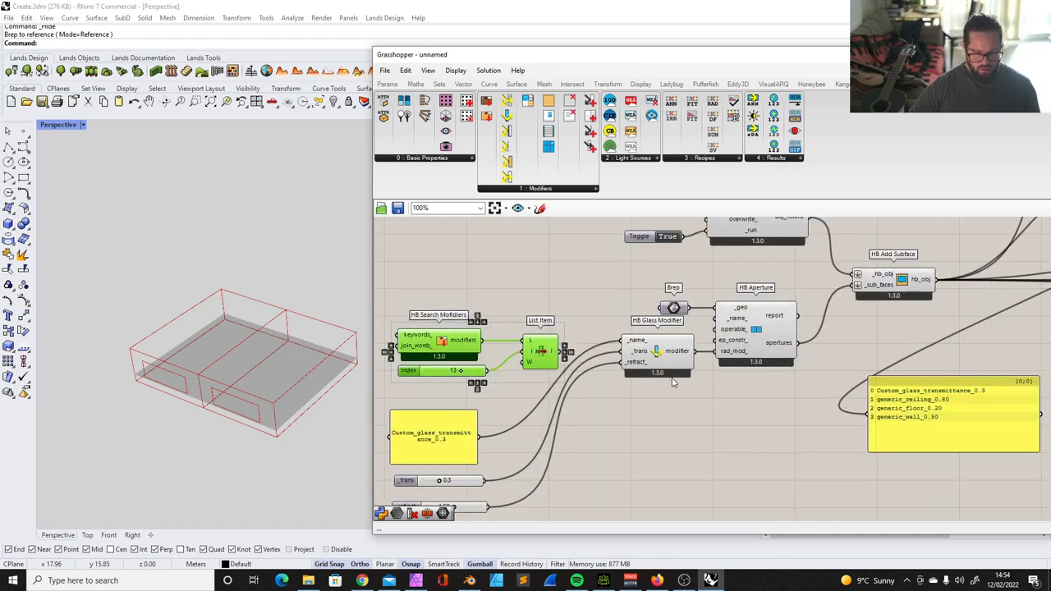
scroll(655, 359, down, 2)
scroll(515, 454, up, 3)
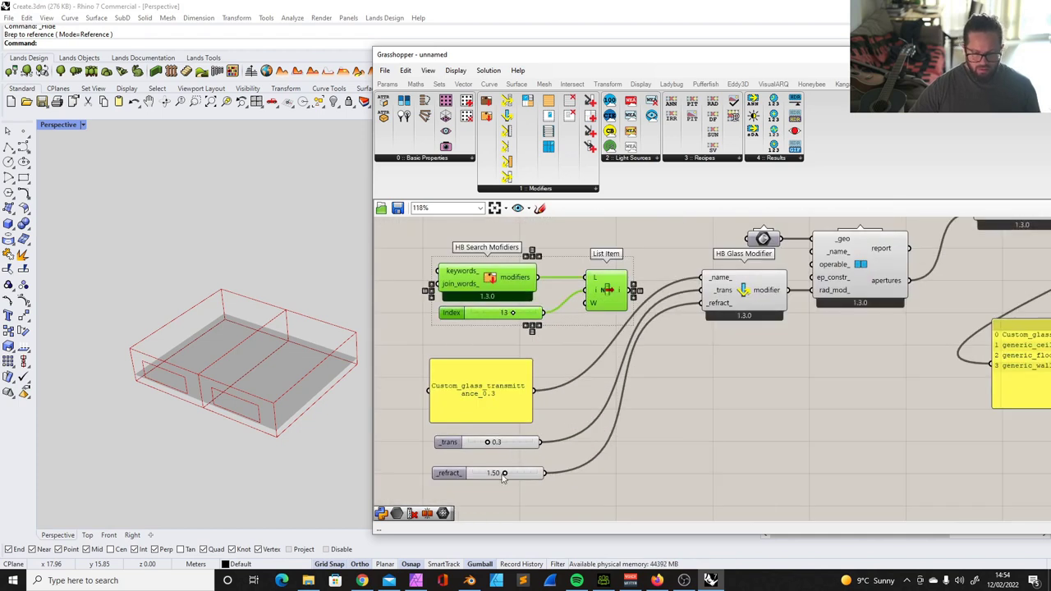
scroll(504, 478, up, 5)
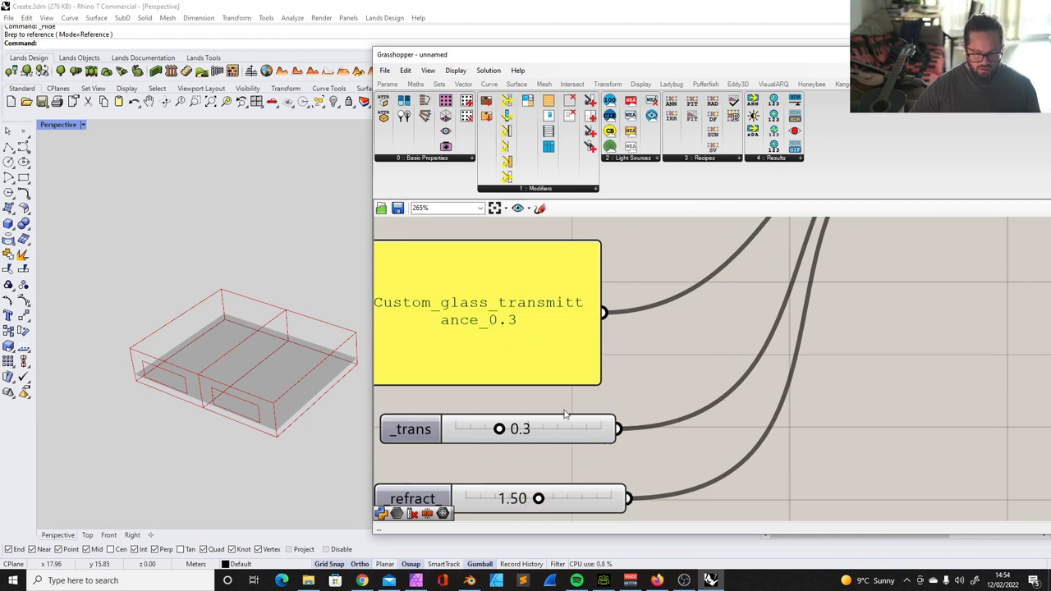
scroll(564, 415, down, 5)
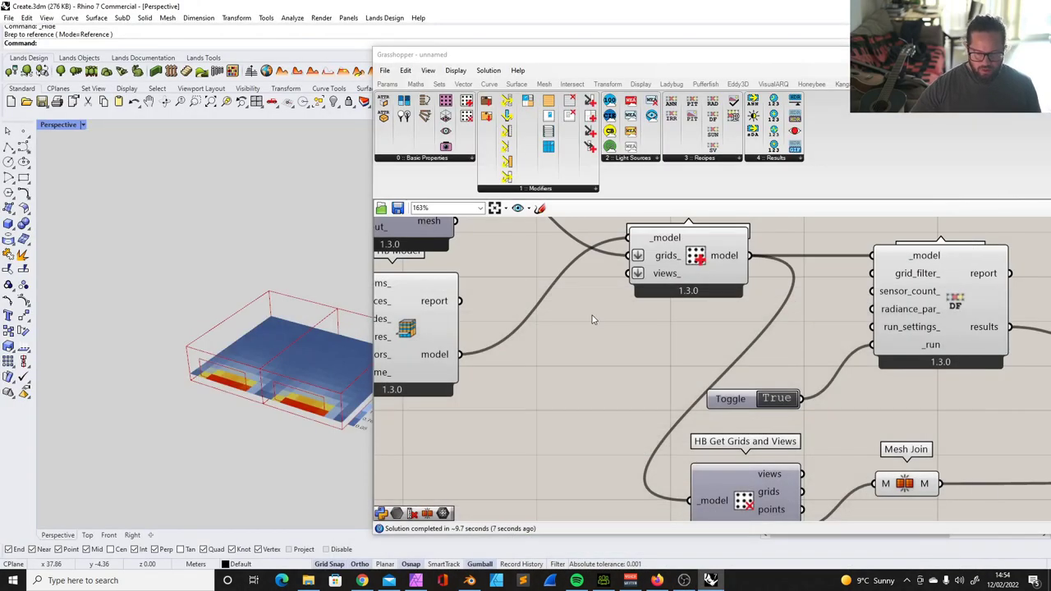
scroll(594, 320, down, 10)
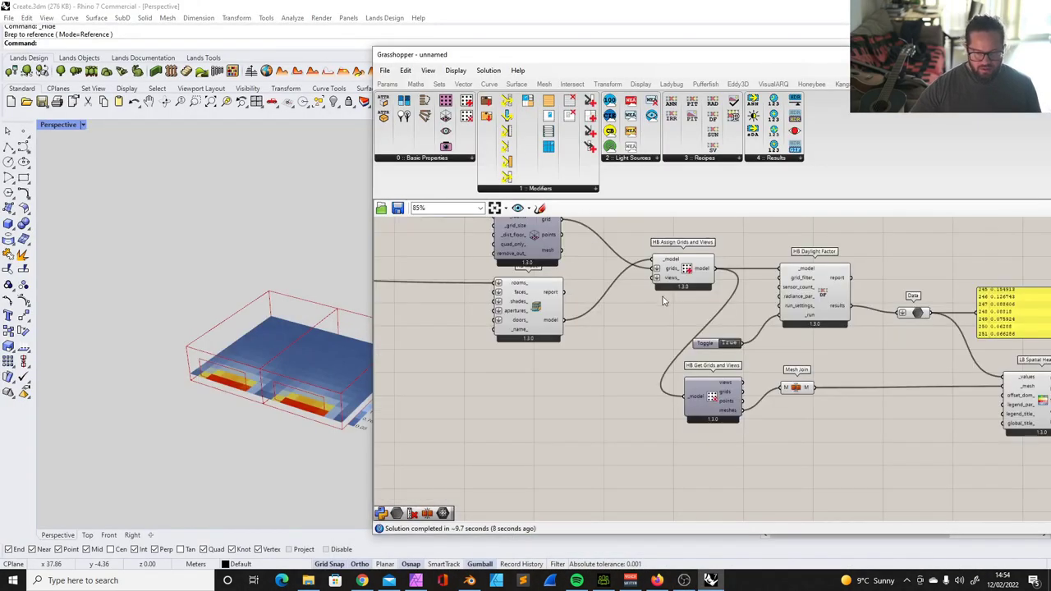
scroll(517, 334, up, 10)
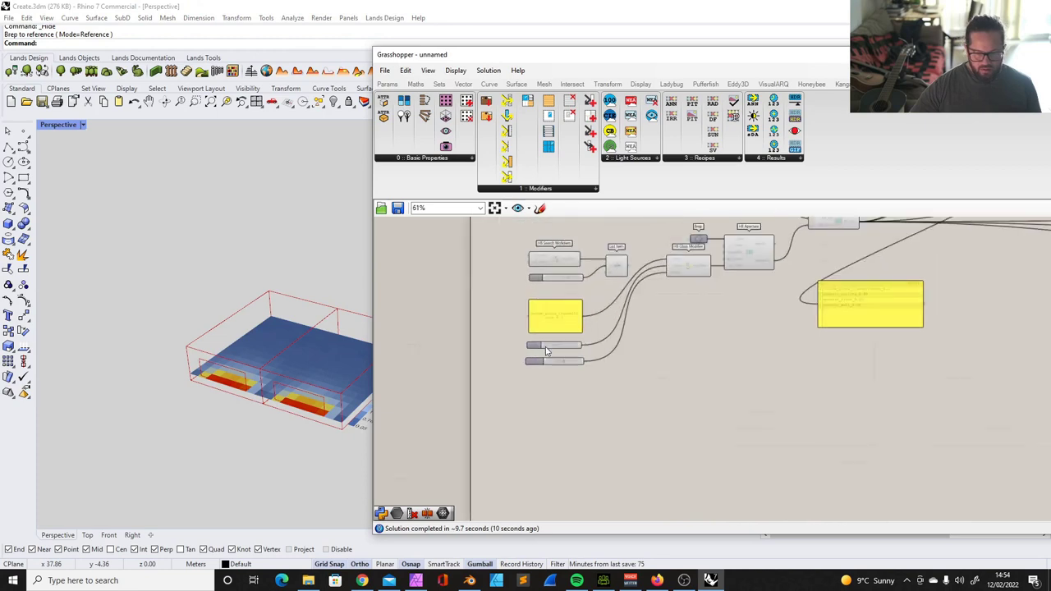
Step: Try a glass transmittance of 0.01 on the _trans slider and check the resulting heatmap in the Rhino viewport
double_click(593, 344)
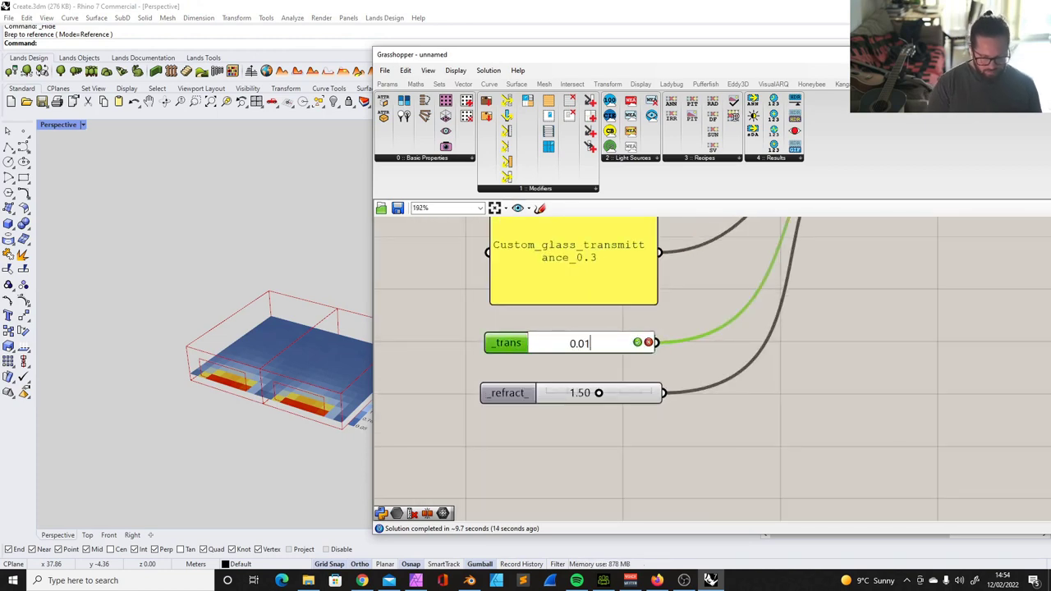
key(Return)
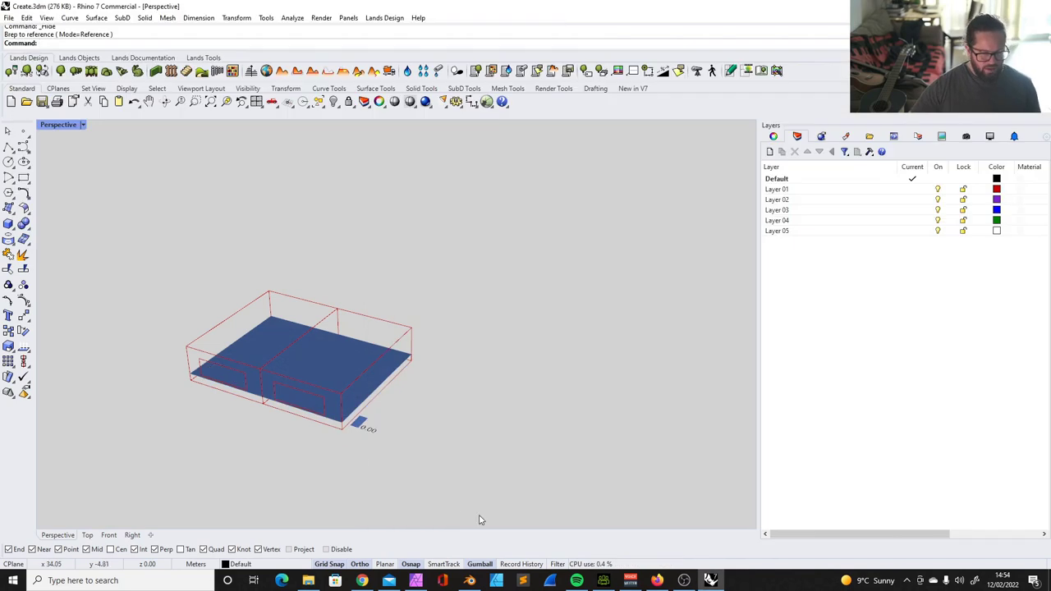
key(alt+Tab)
key(alt+Tab)
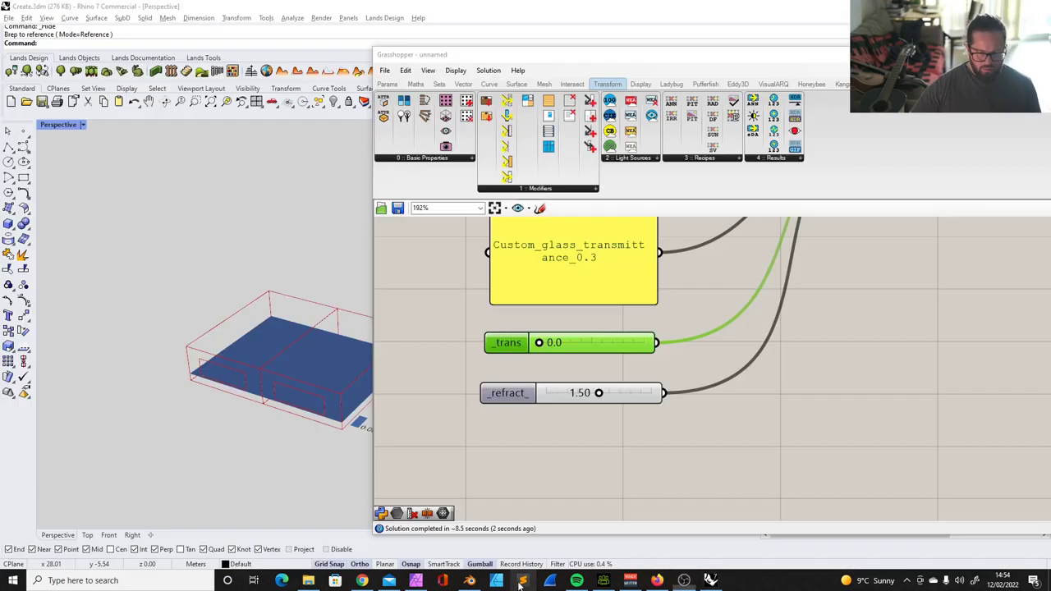
Step: Set the glass transmittance slider _trans to 0.1 and inspect the recalculated heatmap and its legend in the Rhino viewport
double_click(593, 344)
text(0.1)
key(Return)
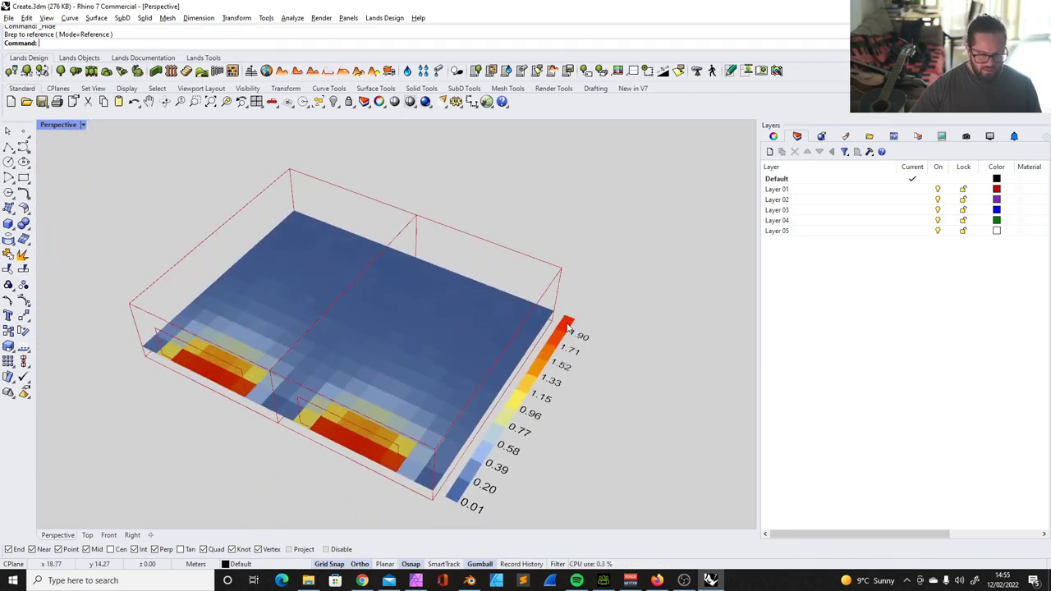
scroll(596, 329, up, 4)
scroll(596, 328, down, 3)
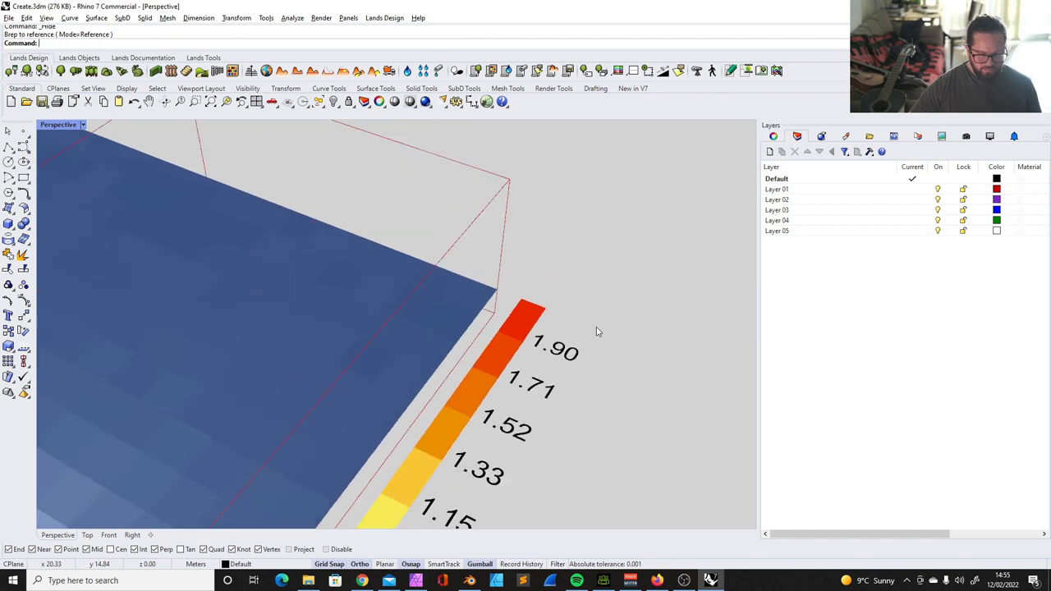
Step: Return to the Grasshopper definition from the Rhino heatmap and shift the LB Spatial Heatmap component slightly to free space before its inputs
scroll(574, 335, down, 3)
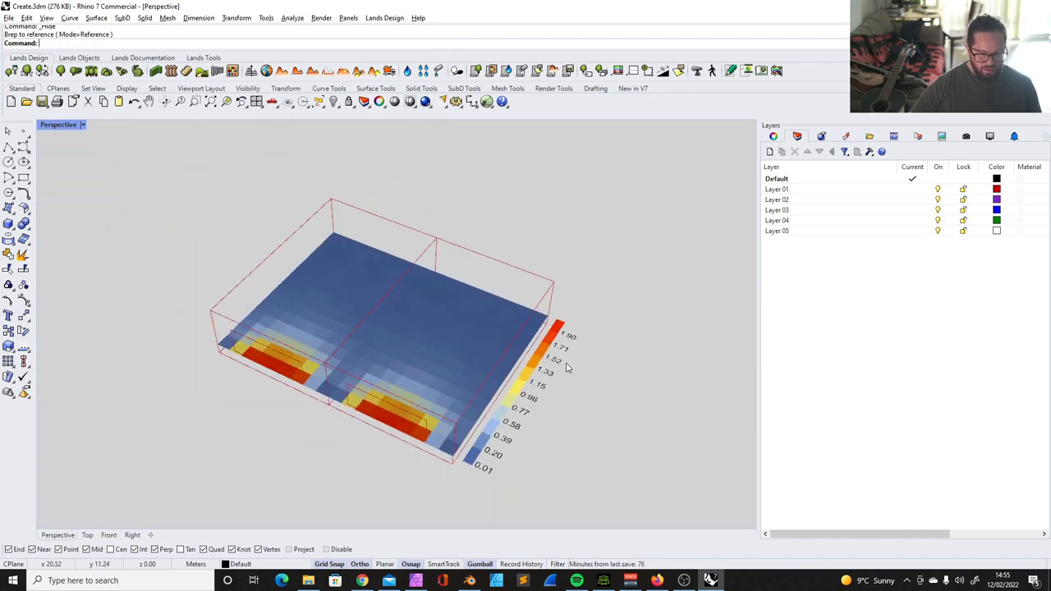
scroll(624, 347, down, 2)
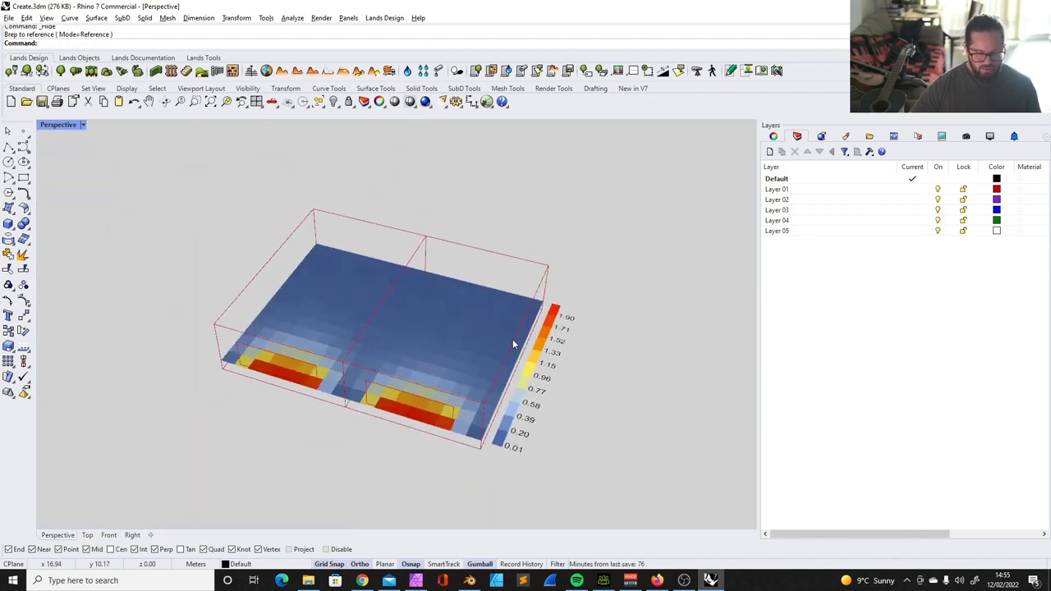
key(alt+Tab)
key(alt+Tab)
click(807, 413)
scroll(542, 353, down, 10)
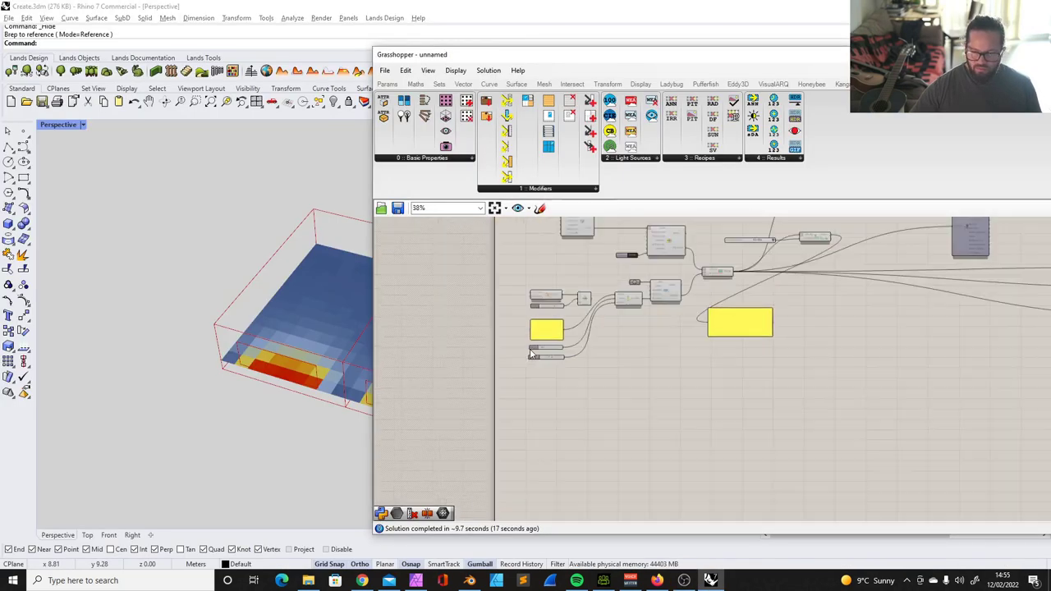
scroll(879, 359, up, 4)
right_drag(996, 371, 950, 360)
scroll(951, 361, up, 3)
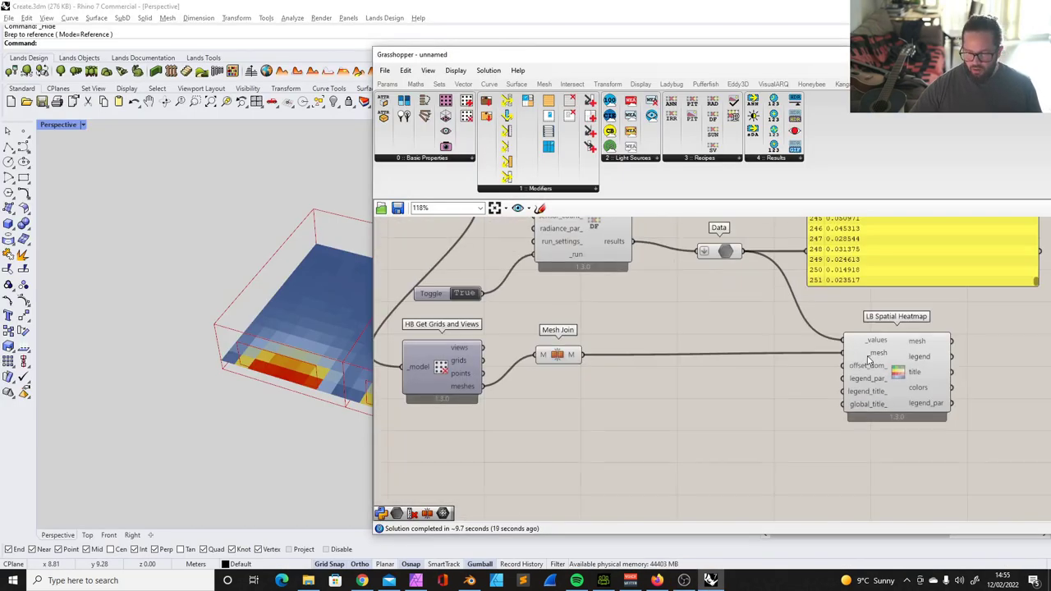
click(898, 374)
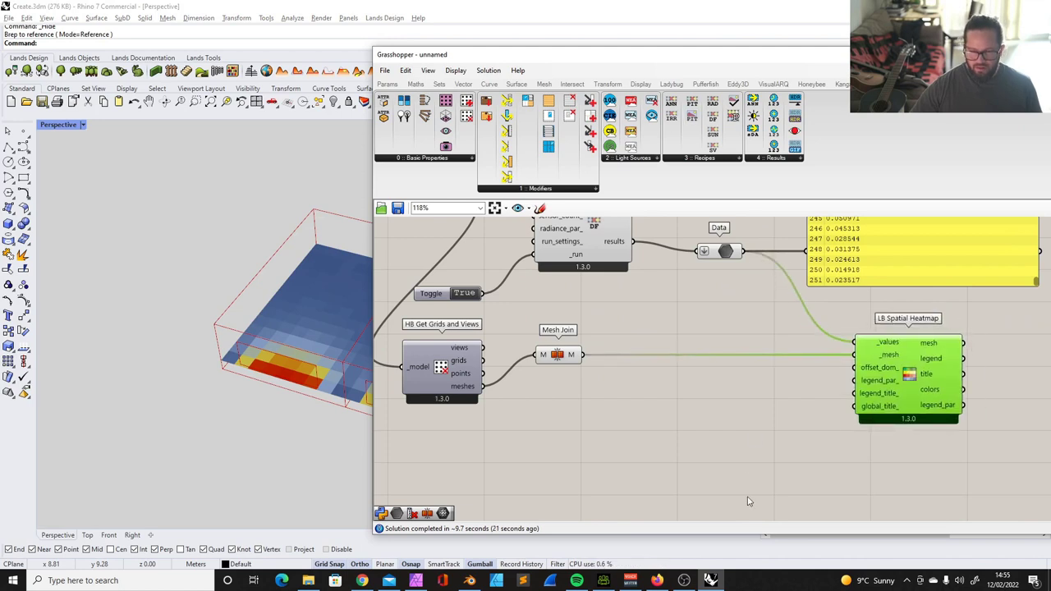
Step: Add an LB Legend Parameters component and connect its leg_par output to the legend_par_ input of LB Spatial Heatmap
double_click(770, 429)
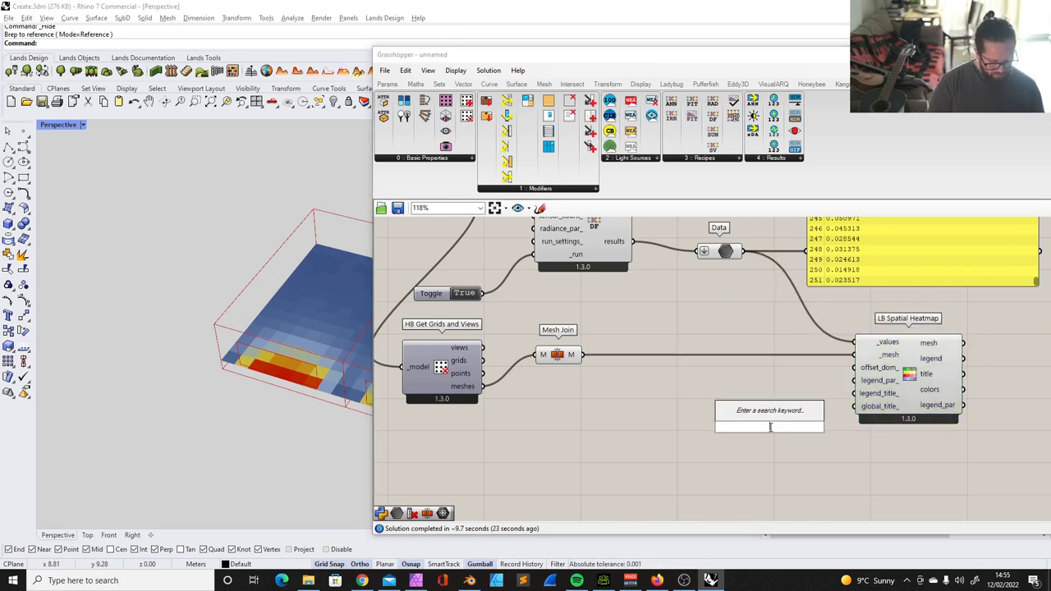
text(lege)
key(Up)
key(Up)
key(Up)
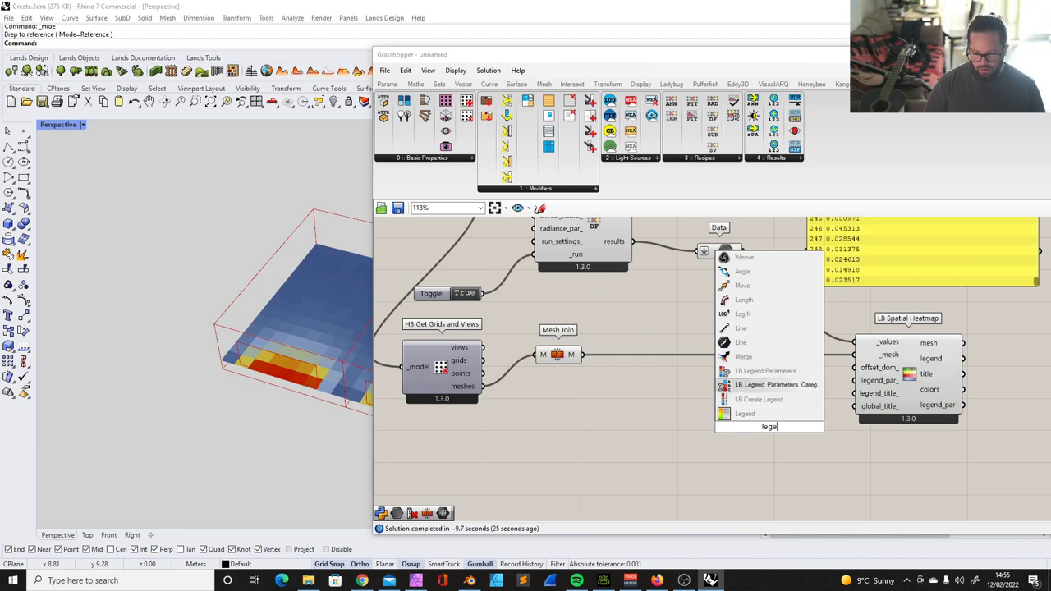
key(Return)
scroll(758, 420, down, 2)
scroll(781, 444, up, 1)
drag(762, 411, 815, 352)
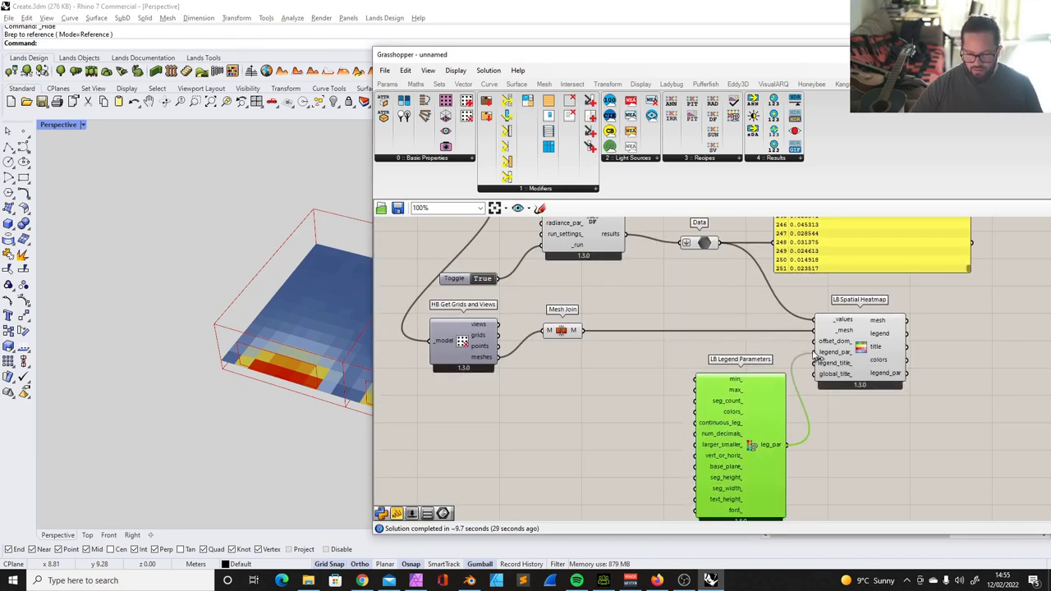
drag(762, 393, 740, 394)
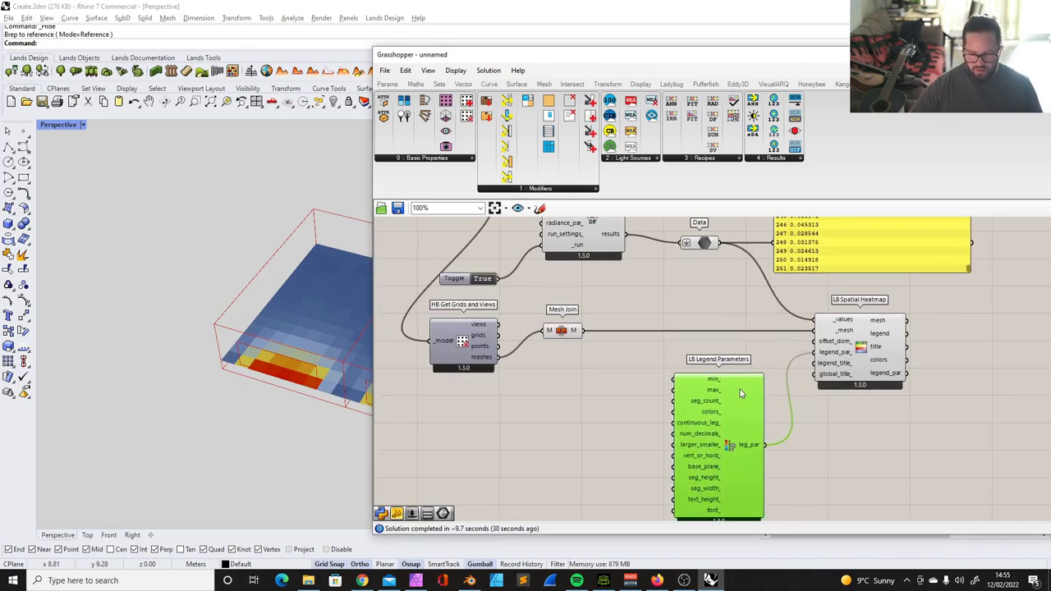
Step: Add a number slider at 0.000 to the min_ input of LB Legend Parameters and place a copy of it below
click(387, 85)
click(547, 100)
click(560, 438)
drag(525, 438, 526, 406)
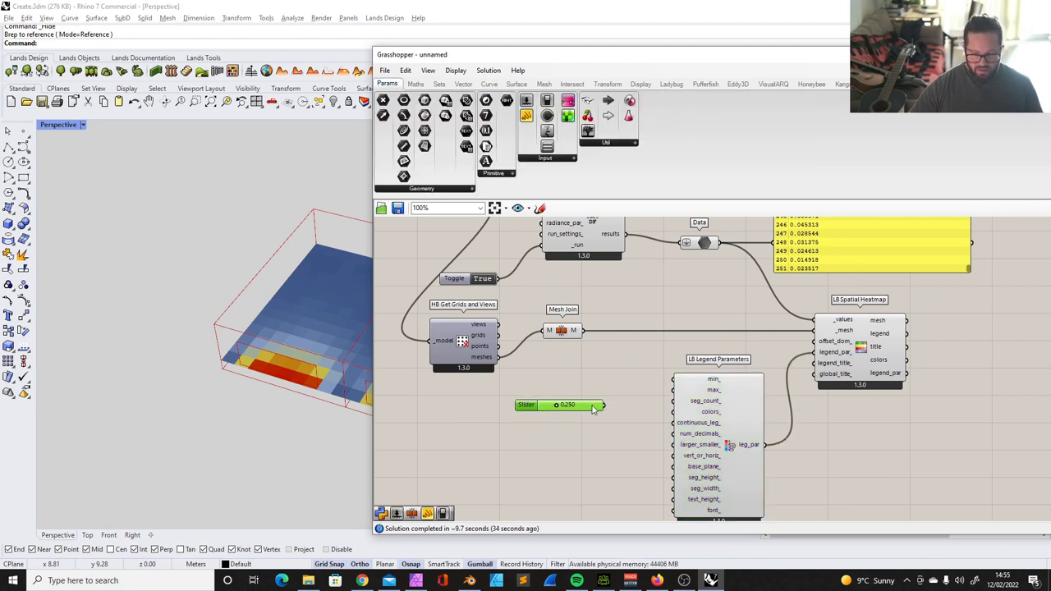
drag(576, 408, 590, 435)
click(581, 420)
click(584, 389)
Step: Make the copied slider an integer slider with an upper limit of 100 and connect it at 100 to max_
double_click(546, 434)
click(555, 402)
double_click(574, 462)
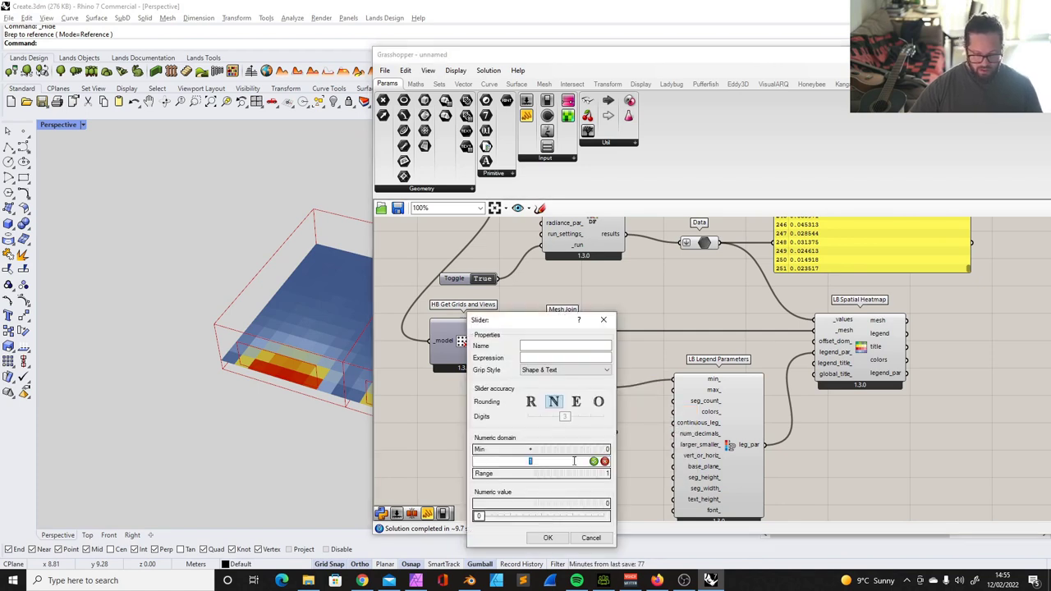
text(100)
key(Return)
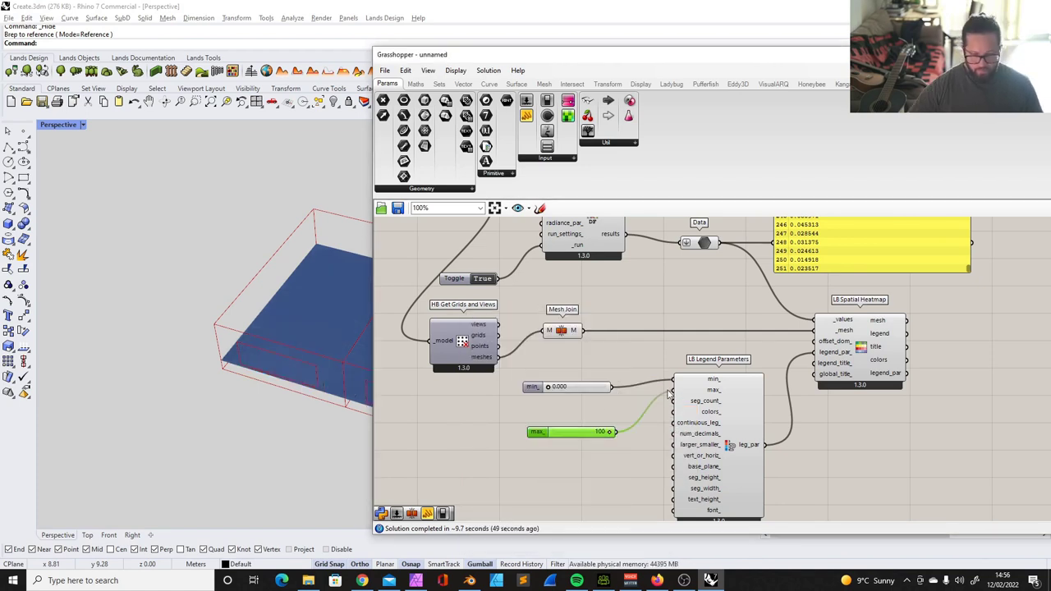
Step: Move the Grasshopper window aside to uncover the heatmap and line up the max_ slider directly beneath the min_ slider
drag(507, 59, 723, 60)
scroll(275, 326, up, 2)
scroll(769, 401, down, 3)
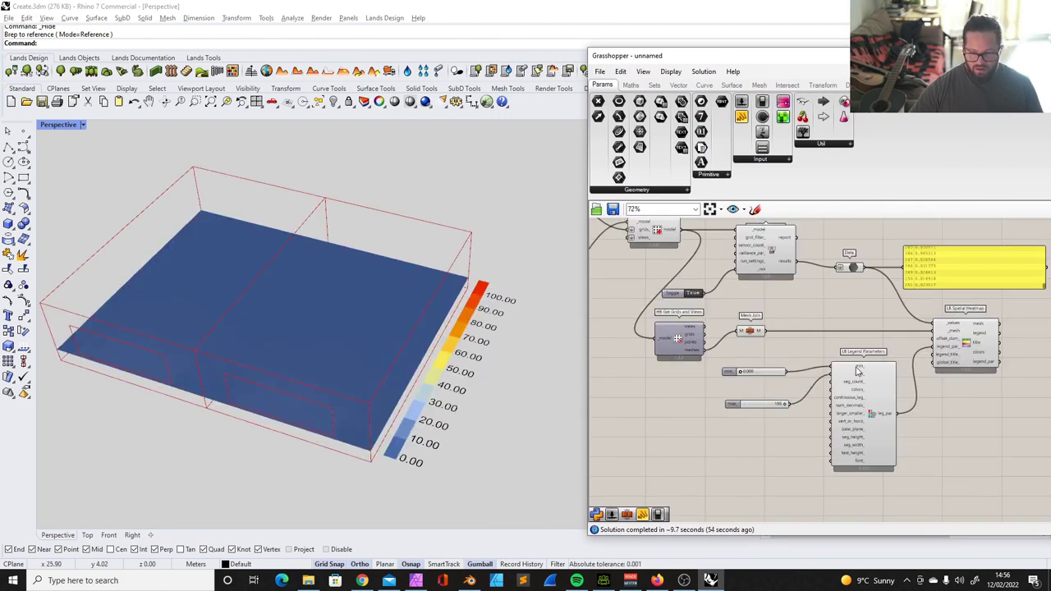
scroll(769, 401, up, 3)
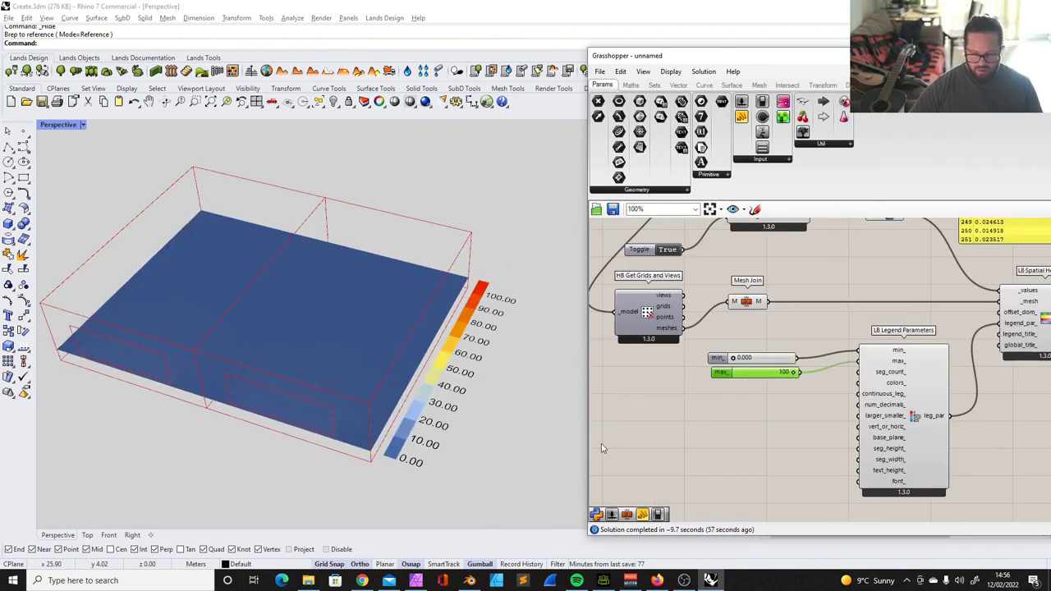
drag(771, 359, 770, 360)
click(773, 391)
scroll(707, 363, down, 3)
scroll(888, 341, up, 2)
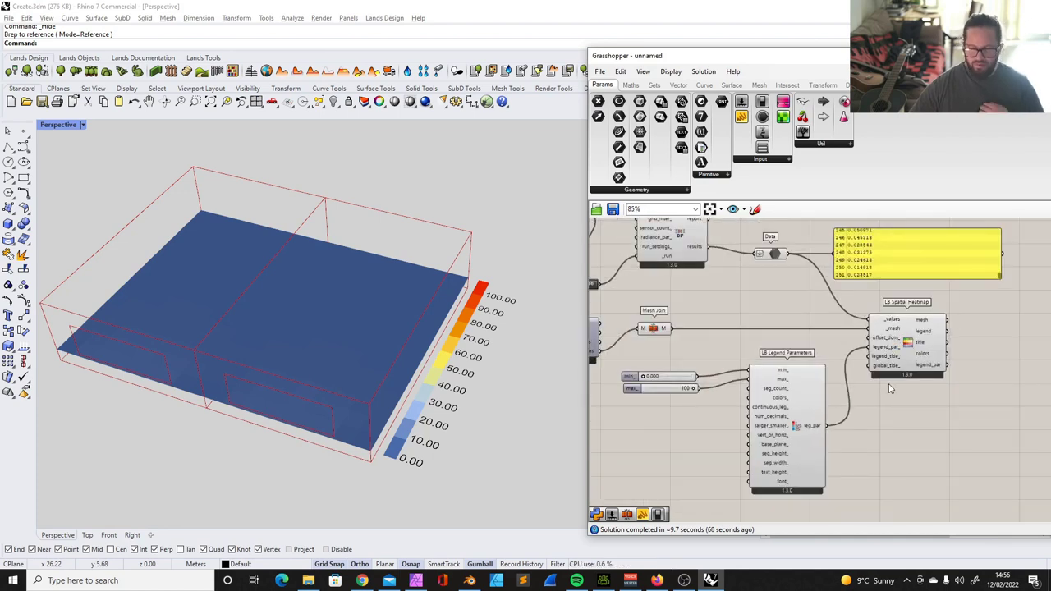
Step: Try a legend segment count of 100 with a copy of the max_ slider connected to seg_count_
click(762, 412)
scroll(777, 391, up, 3)
scroll(790, 387, down, 3)
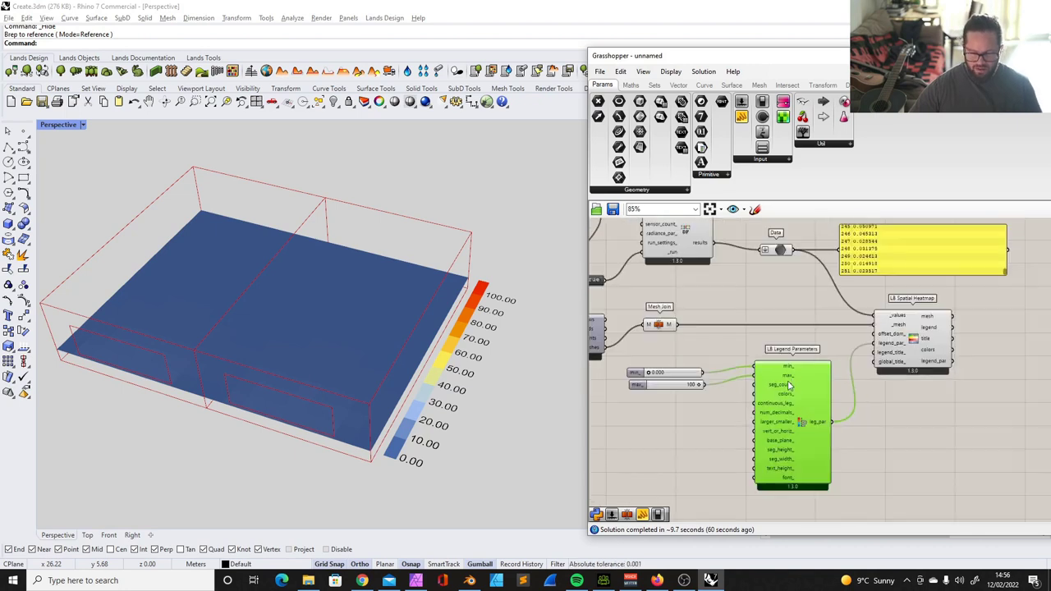
click(667, 386)
key(ctrl+c)
key(ctrl+v)
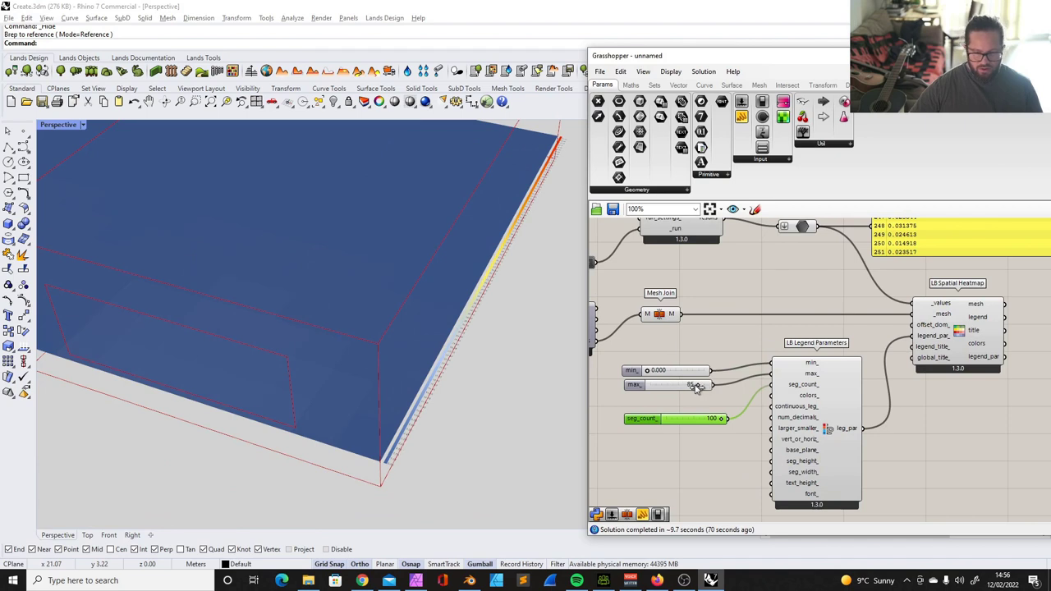
drag(687, 388, 655, 400)
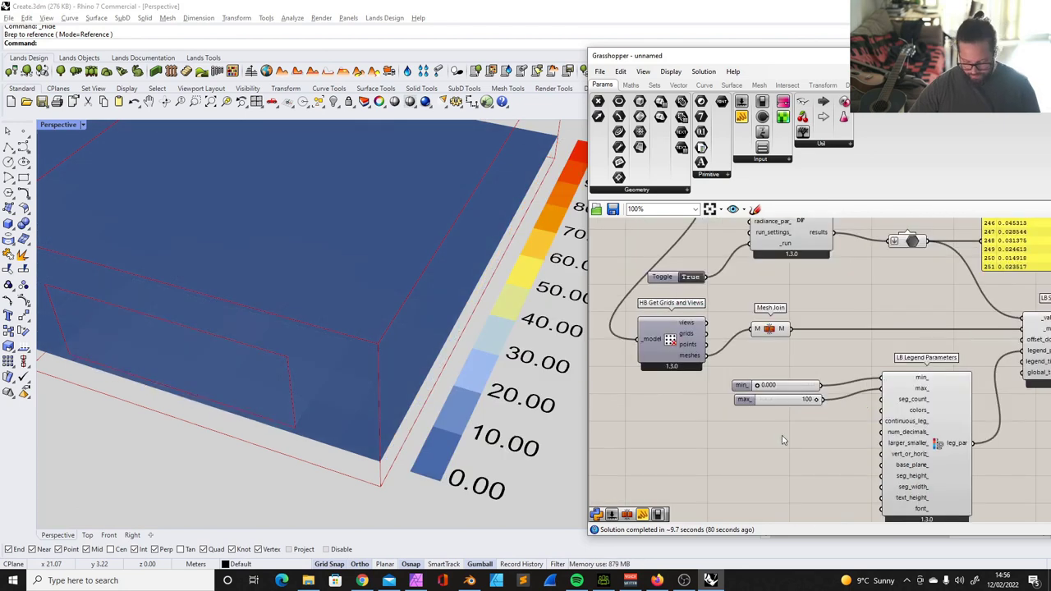
Step: Set the glass transmittance slider _trans to 0.8 and check the recalculated heatmap from several angles in the Rhino viewport
scroll(626, 364, down, 2)
scroll(822, 401, down, 6)
scroll(821, 399, up, 5)
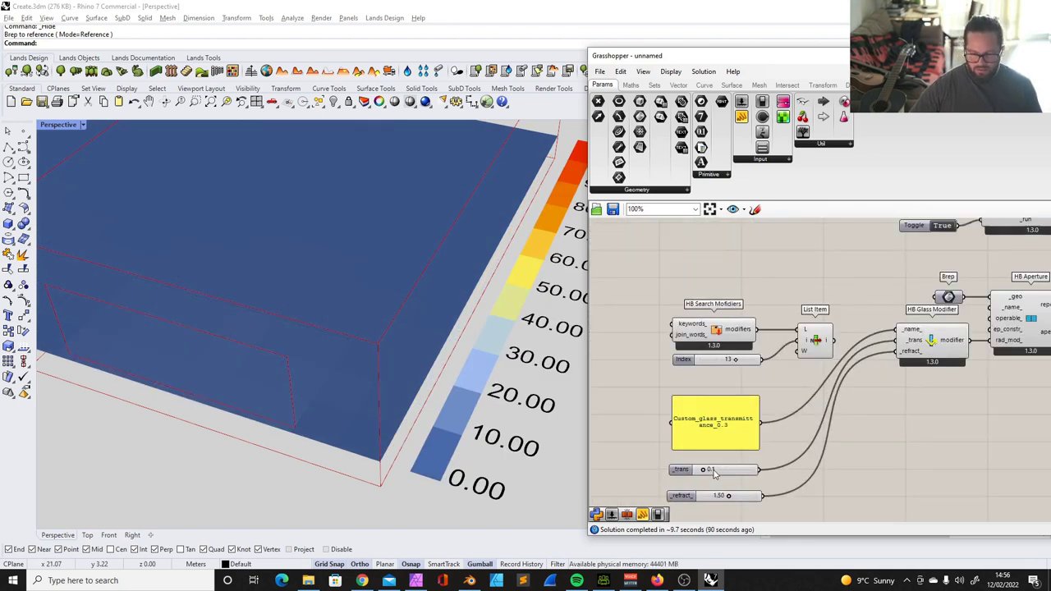
double_click(712, 471)
text(0.8)
key(Return)
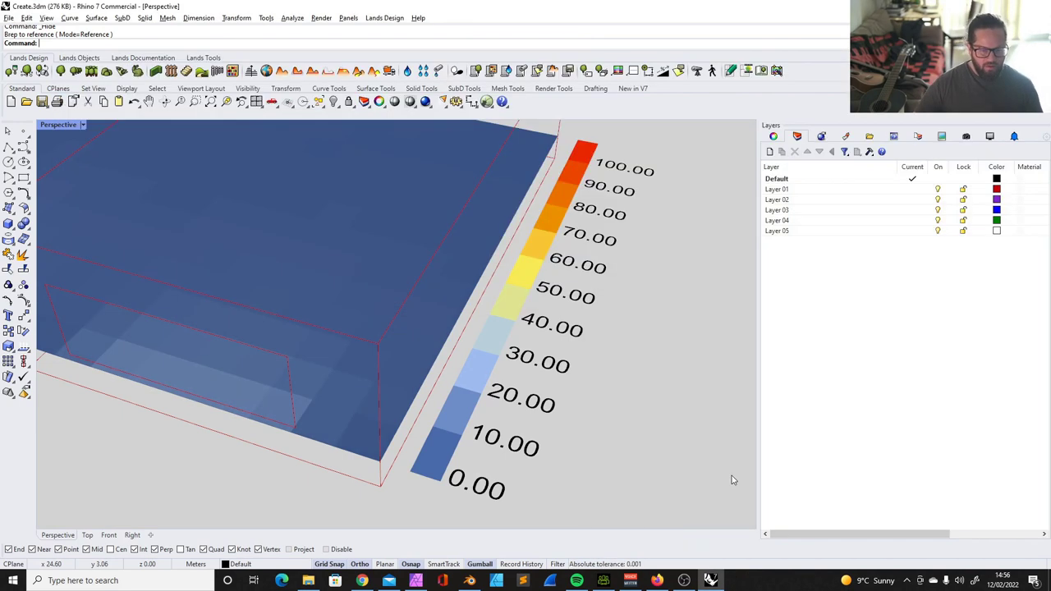
scroll(410, 378, down, 10)
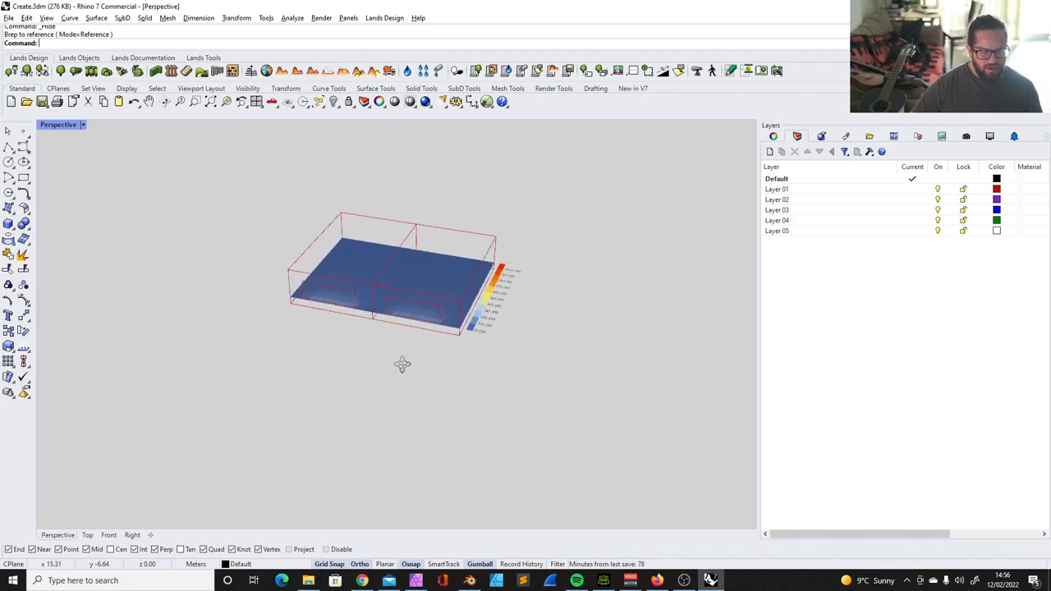
scroll(415, 328, up, 5)
right_drag(369, 304, 440, 316)
scroll(461, 321, up, 5)
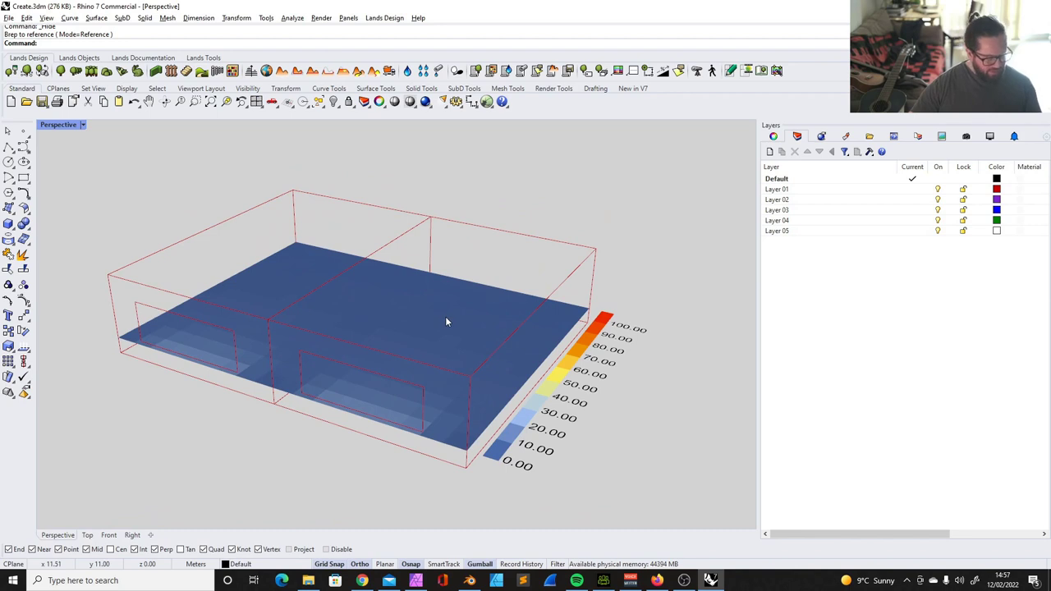
right_drag(446, 317, 457, 337)
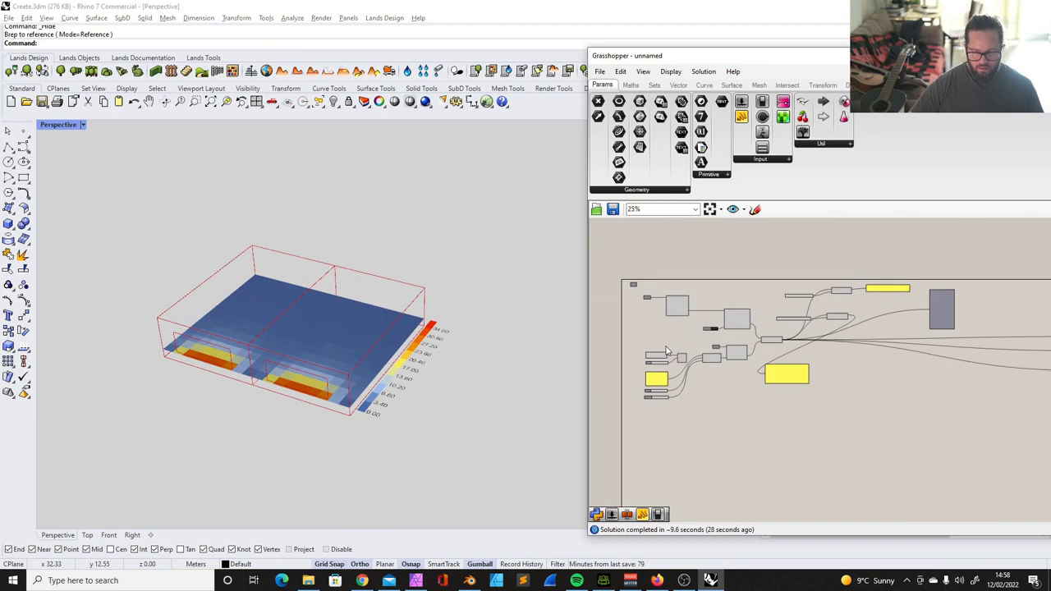
Step: Bring the Grasshopper window into full view and look through the glass modifier inputs and the available Honeybee modifier components
scroll(757, 345, up, 3)
scroll(757, 345, down, 3)
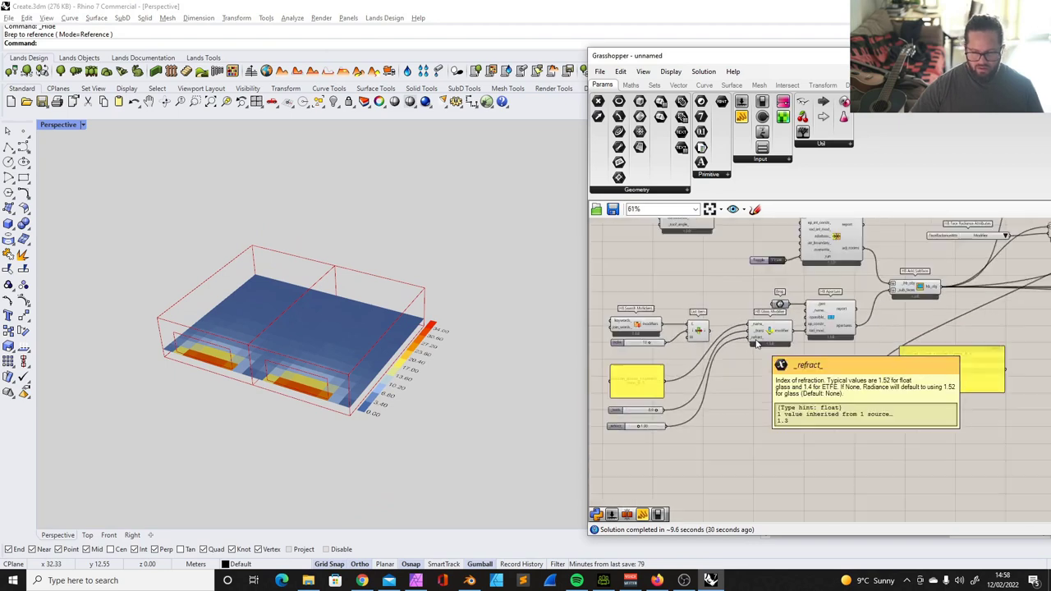
drag(799, 62, 472, 75)
click(879, 98)
click(418, 202)
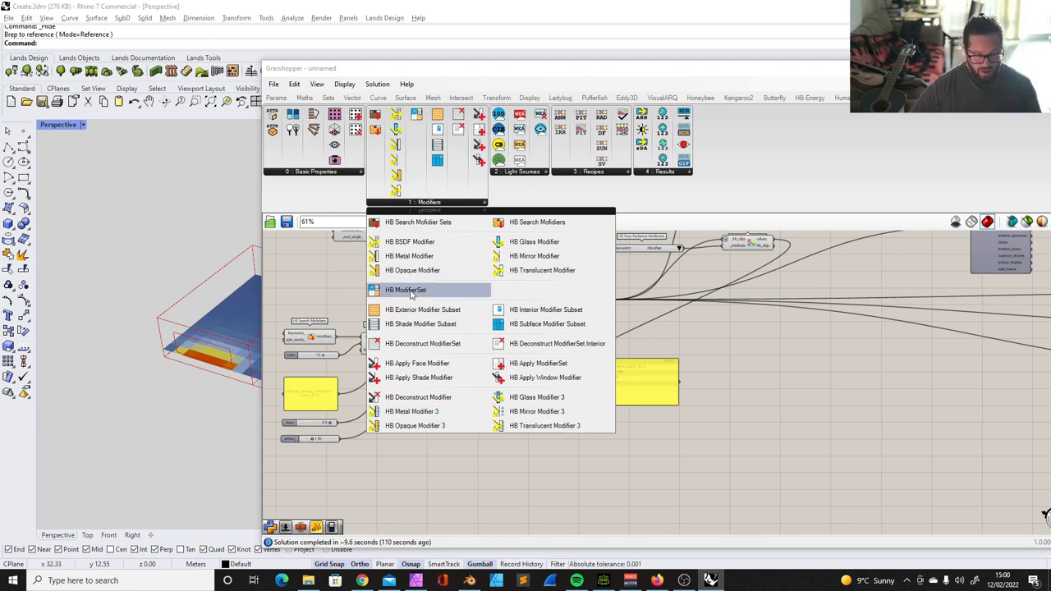
click(817, 386)
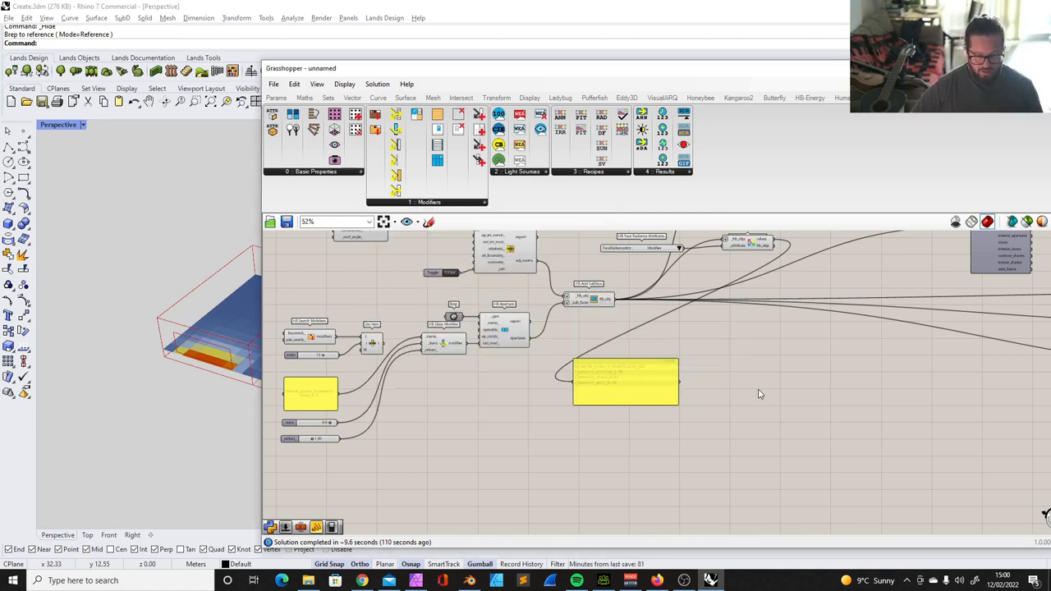
Step: Move the aperture, glass modifier and modifier search components down together to free space beneath HB Solve Adjacency
scroll(760, 391, down, 3)
scroll(538, 350, up, 2)
scroll(730, 396, up, 2)
drag(729, 394, 837, 385)
scroll(429, 324, down, 2)
drag(336, 306, 587, 475)
drag(548, 337, 548, 387)
click(534, 273)
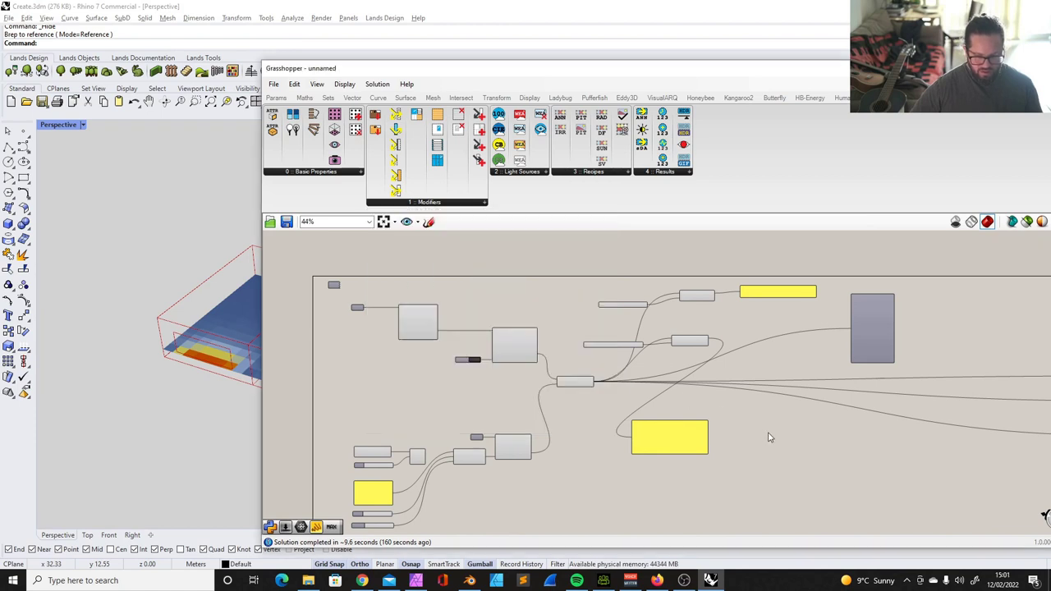
Step: Add an HB Apply Face Modifier component below HB Solve Adjacency, near HB Add Subface
scroll(357, 308, up, 4)
scroll(358, 308, up, 1)
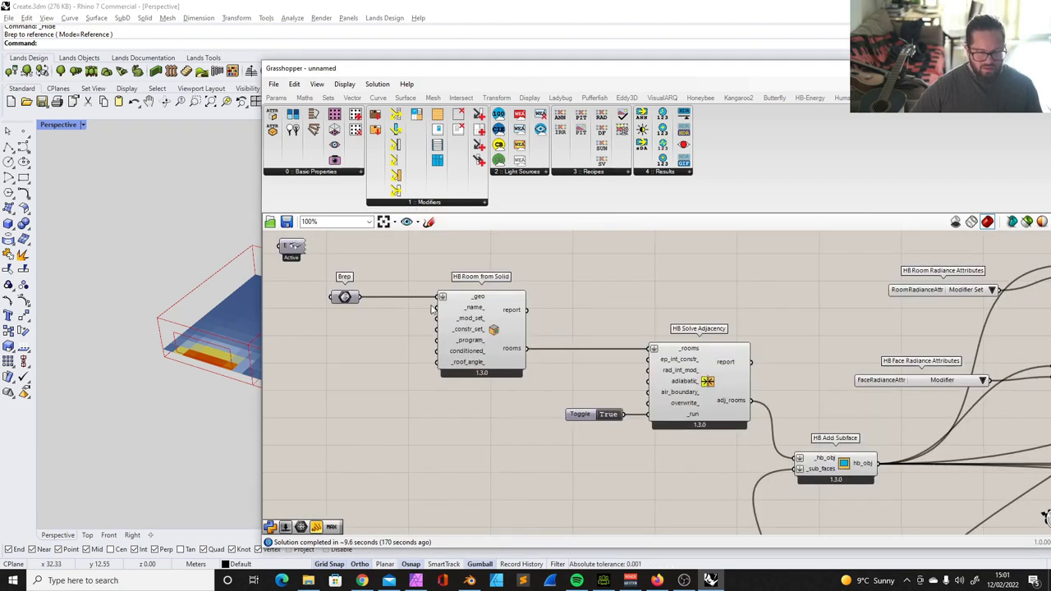
click(435, 205)
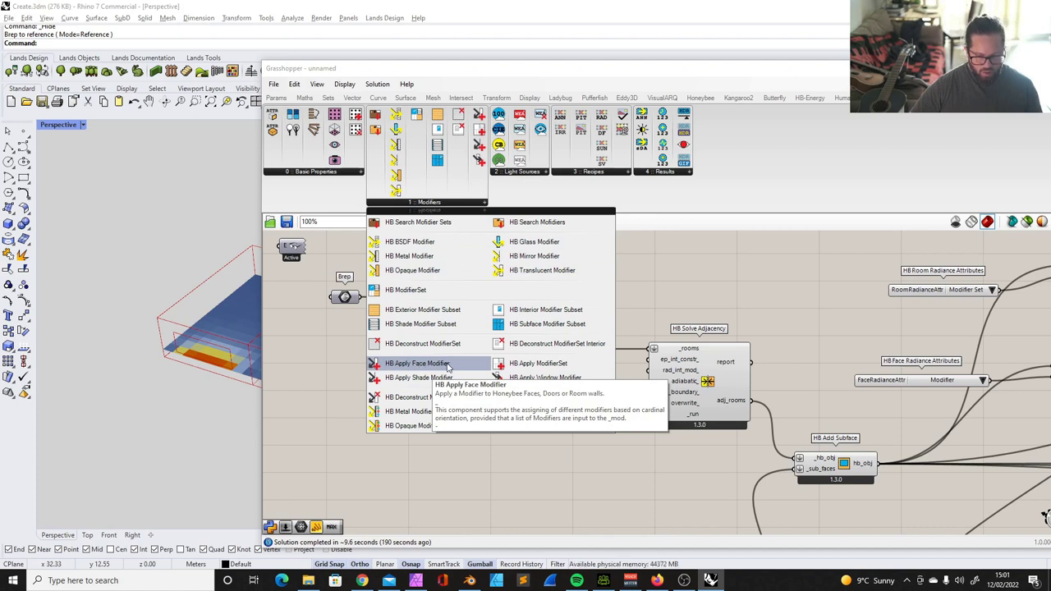
click(421, 365)
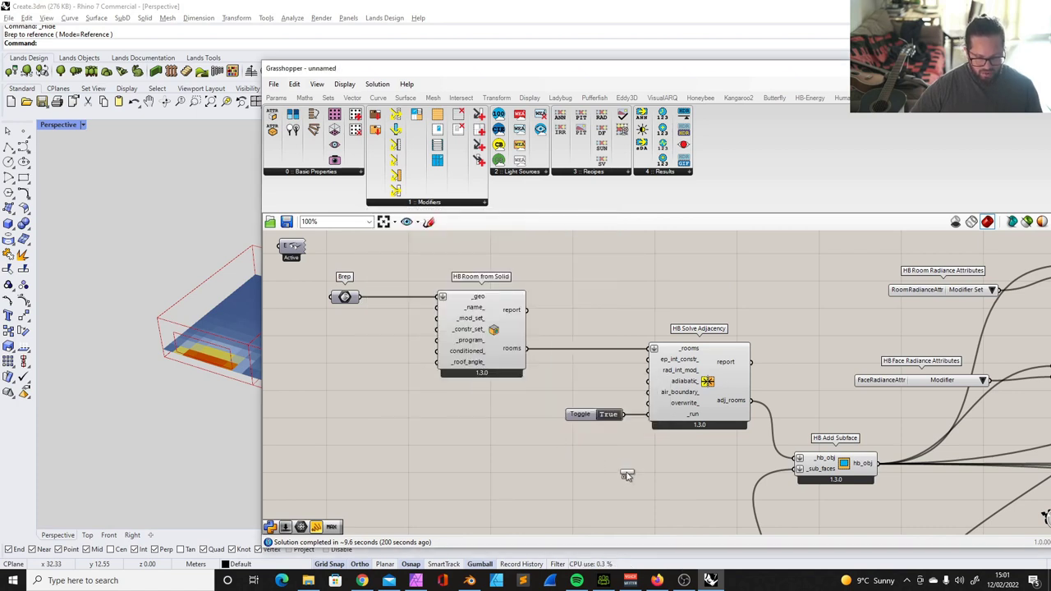
click(622, 469)
scroll(608, 460, up, 2)
drag(571, 454, 635, 454)
Step: Add an HB Opaque Modifier component beside HB Apply Face Modifier
click(420, 202)
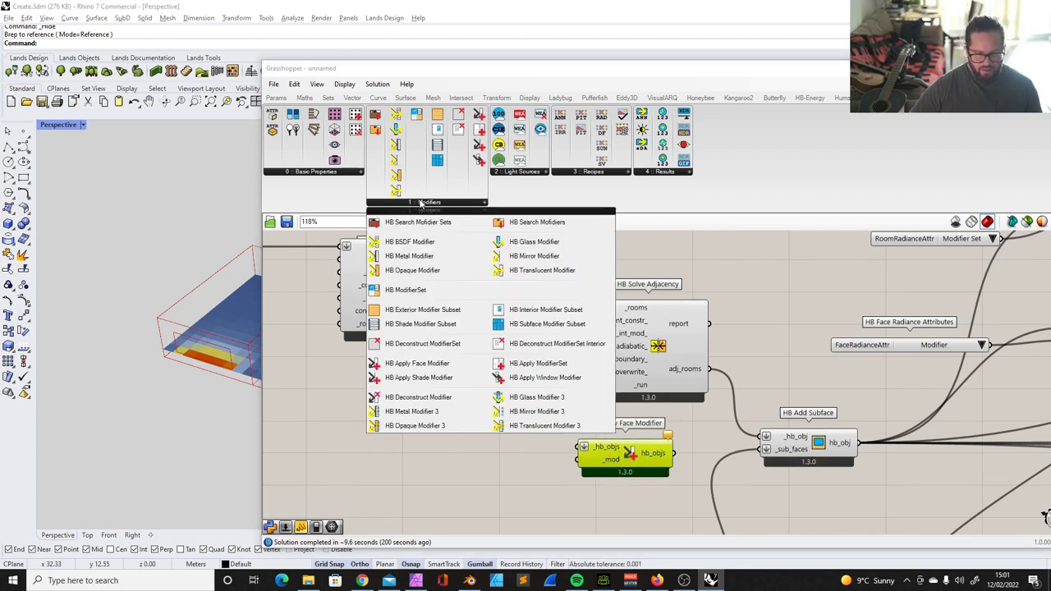
click(408, 274)
click(551, 439)
scroll(542, 447, down, 6)
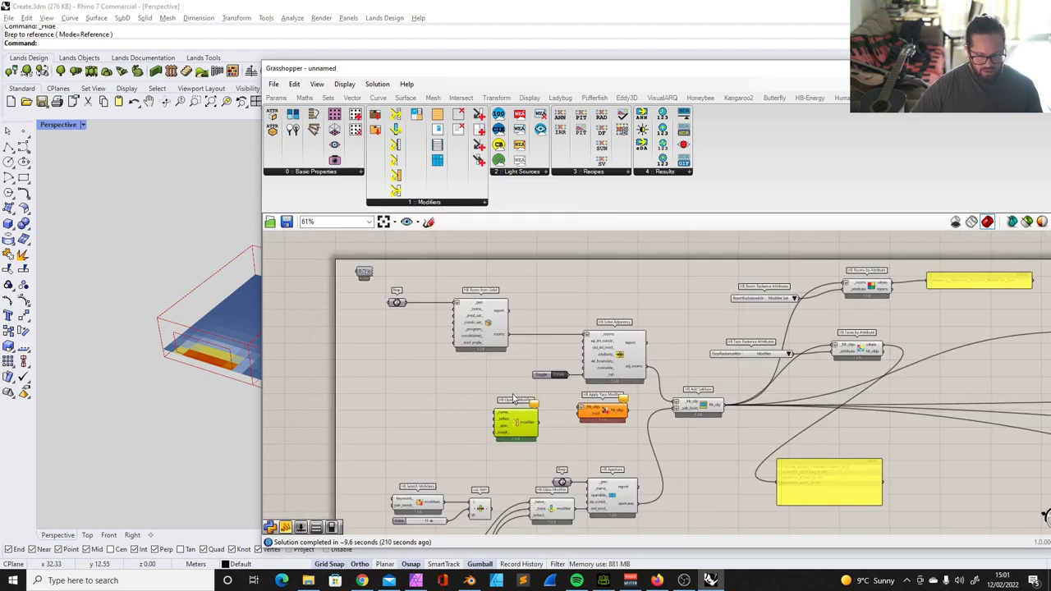
scroll(483, 494, up, 5)
Step: Name the opaque modifier Custom_wall with a copy of the glass name panel and connect a copied slider at 0.8 to _reflect
click(481, 488)
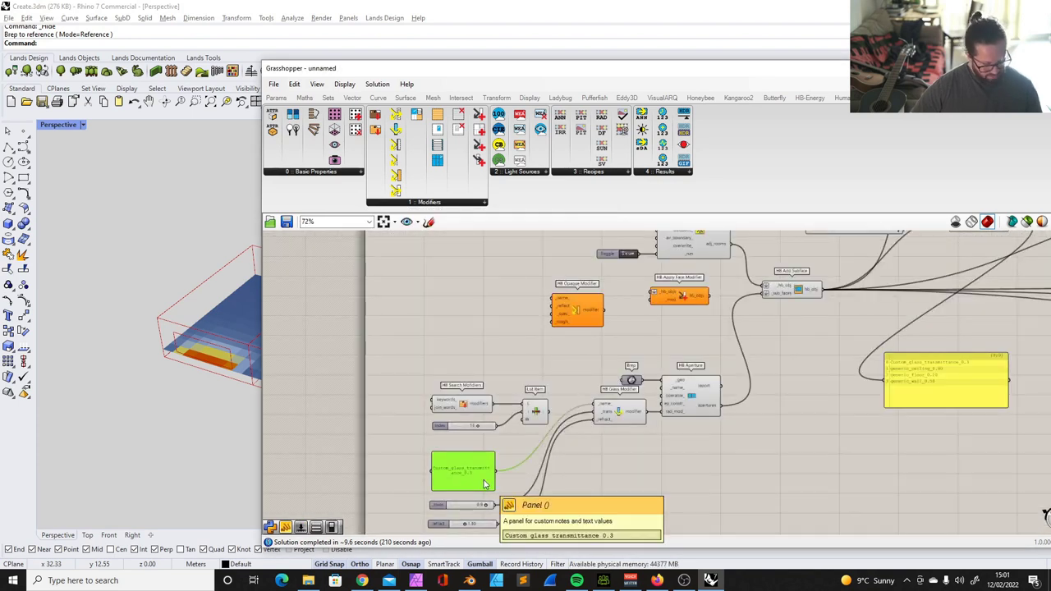
drag(481, 484, 596, 323)
scroll(505, 273, up, 4)
double_click(415, 277)
text(Custom_mod)
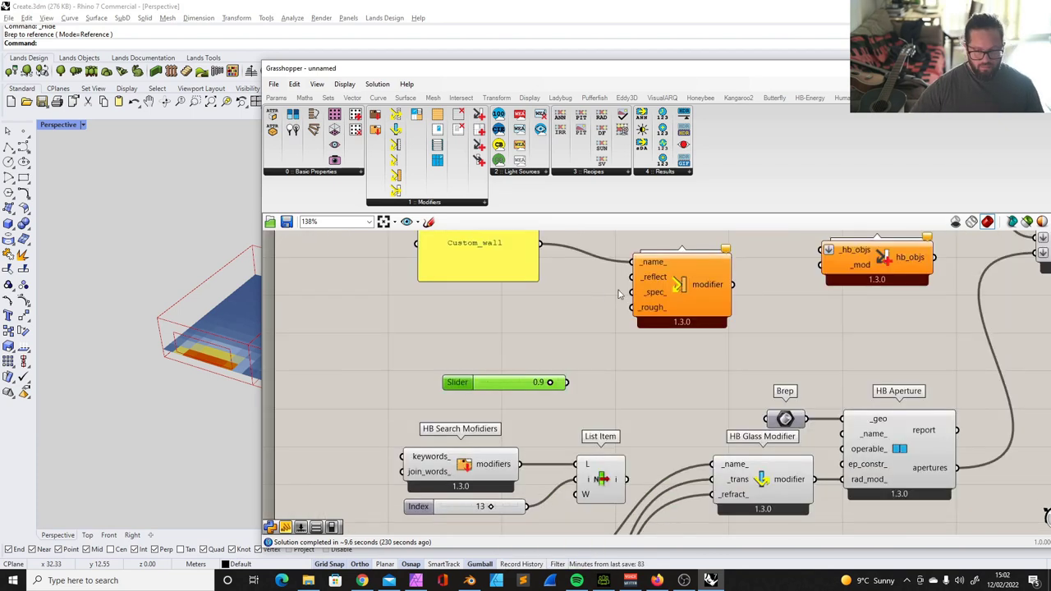
drag(523, 383, 481, 314)
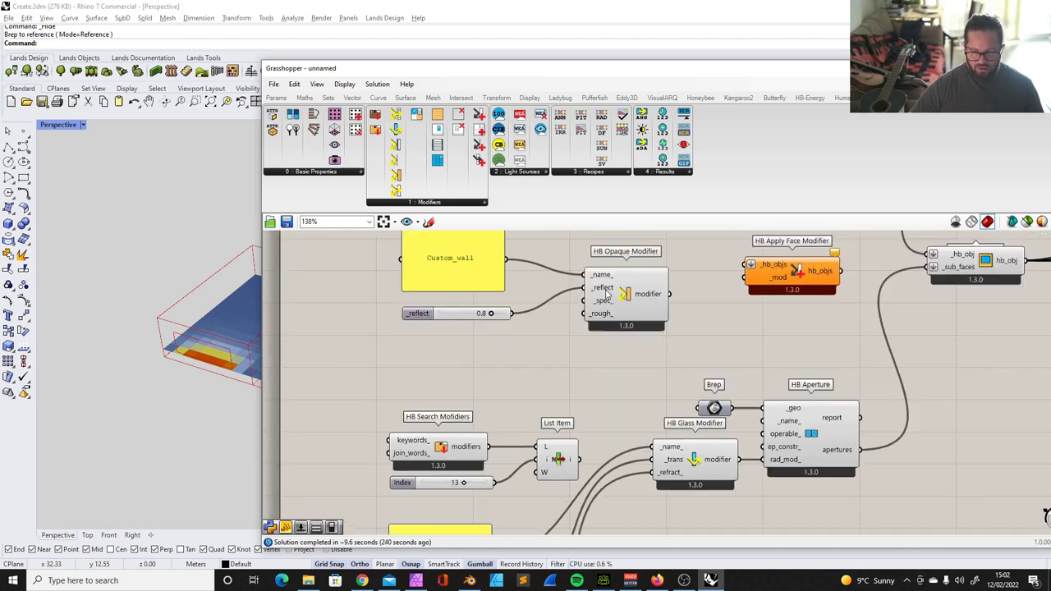
Step: Connect the HB Opaque Modifier output to the _mod input of HB Apply Face Modifier and move the Grasshopper window to uncover the Rhino model
scroll(604, 303, up, 2)
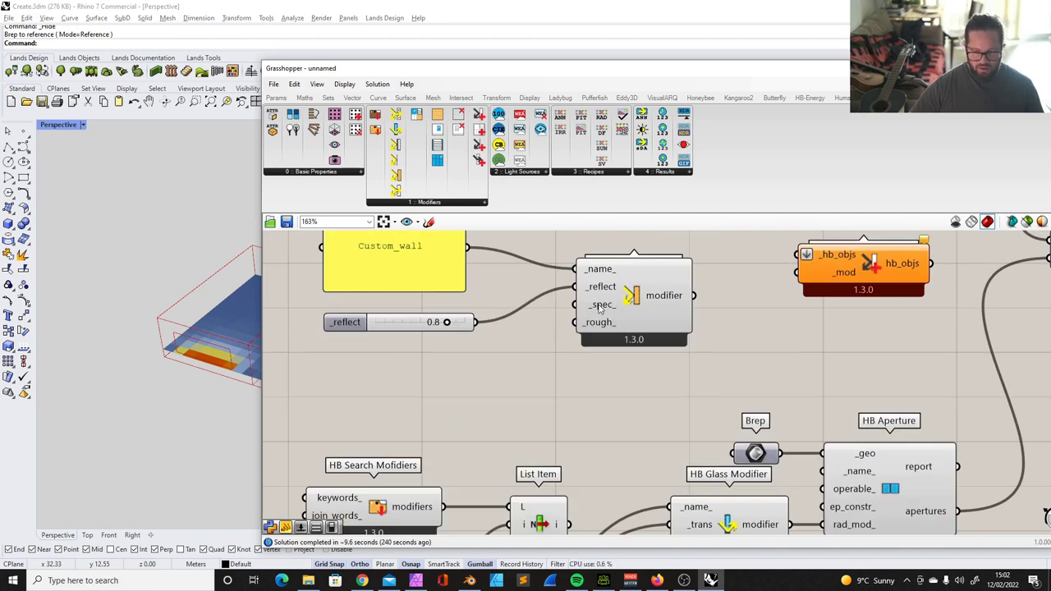
mouse_move(606, 311)
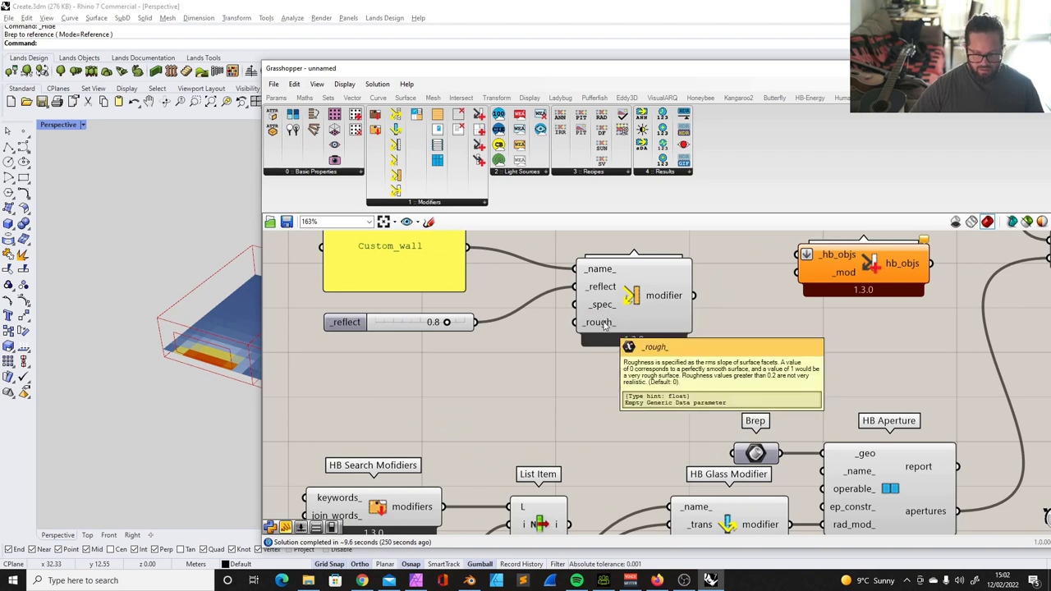
scroll(588, 309, up, 3)
scroll(504, 312, down, 2)
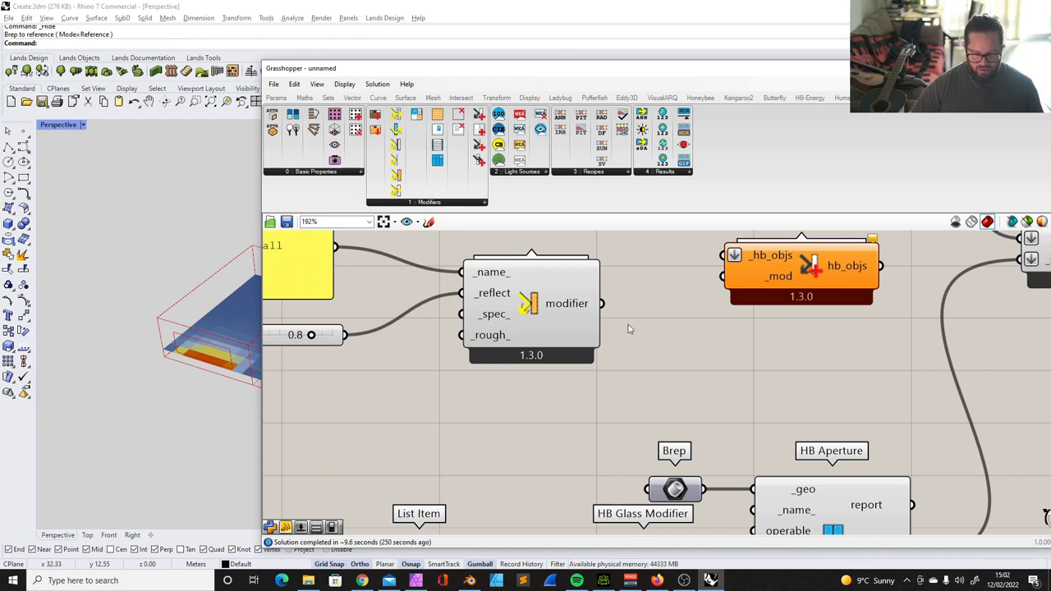
click(504, 317)
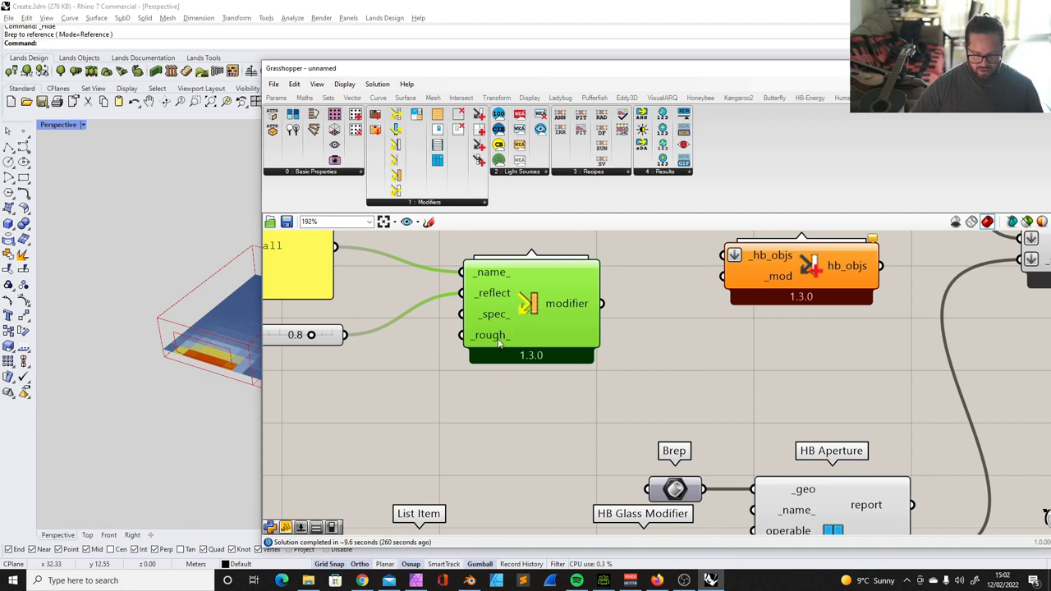
scroll(444, 368, down, 1)
drag(408, 53, 547, 42)
scroll(748, 308, down, 1)
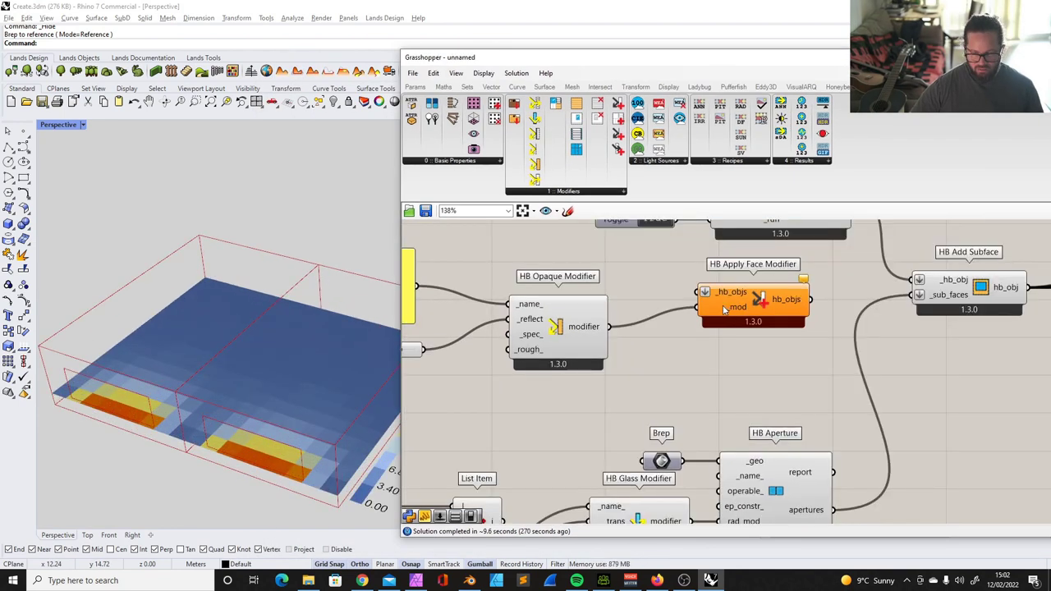
Step: Connect the rooms output of HB Room from Solid to the _hb_objs input of HB Apply Face Modifier
scroll(698, 315, down, 5)
scroll(805, 344, up, 4)
drag(621, 301, 638, 322)
scroll(649, 313, down, 3)
scroll(665, 251, up, 3)
scroll(731, 297, down, 3)
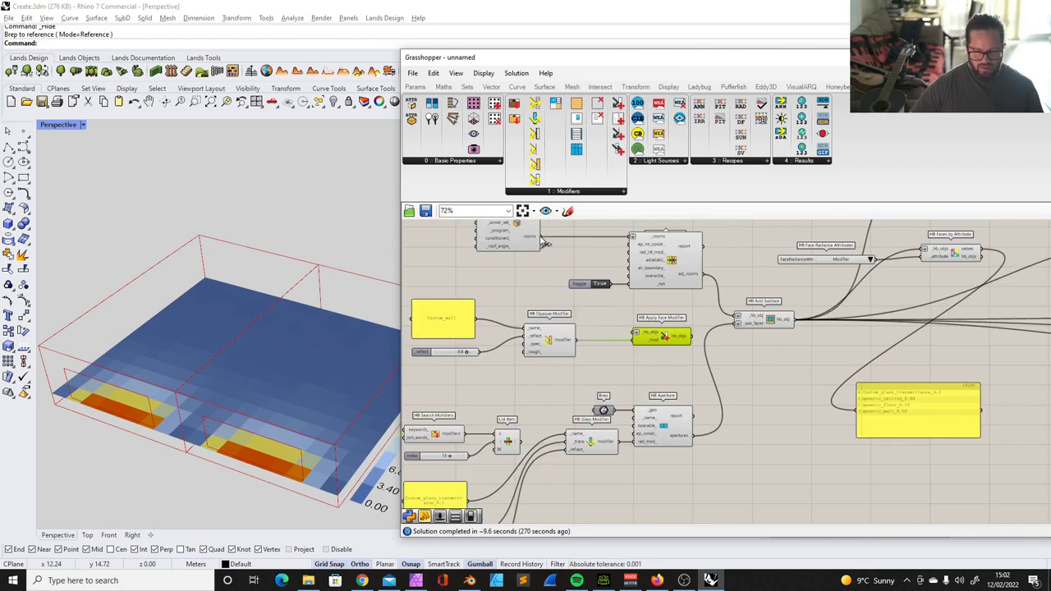
scroll(546, 243, up, 2)
drag(534, 234, 665, 366)
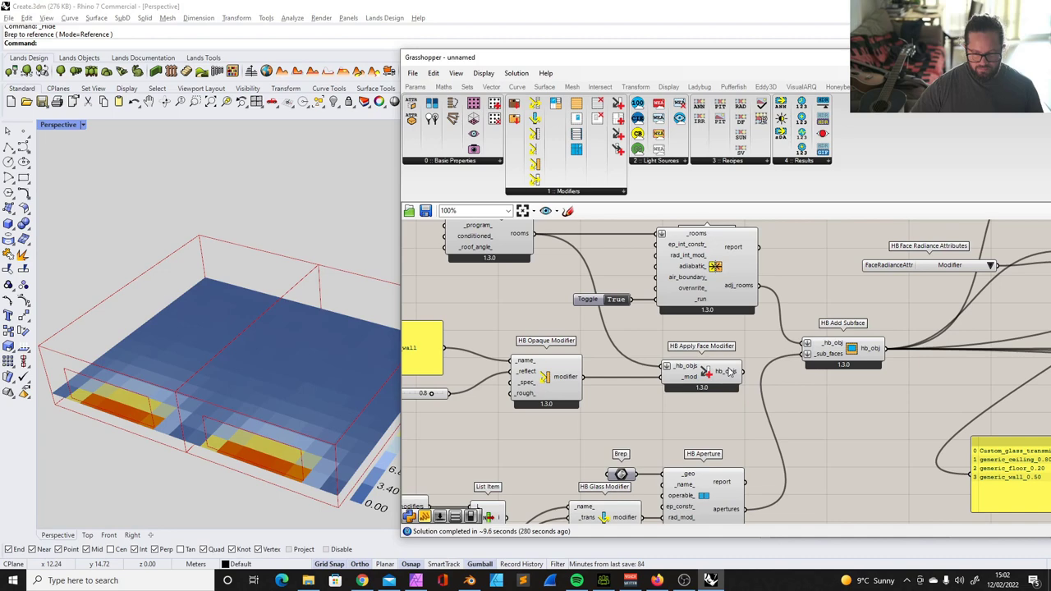
Step: Feed the hb_objs output of HB Apply Face Modifier into the _rooms input of HB Solve Adjacency and check the face modifier panel
scroll(654, 354, down, 3)
scroll(632, 280, up, 3)
drag(757, 419, 666, 286)
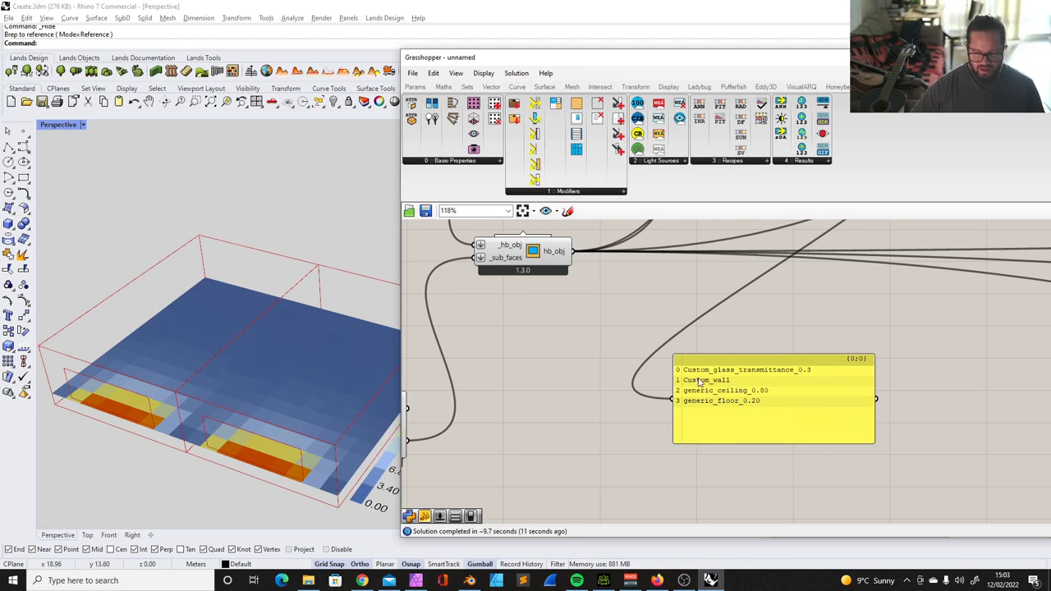
scroll(725, 395, up, 2)
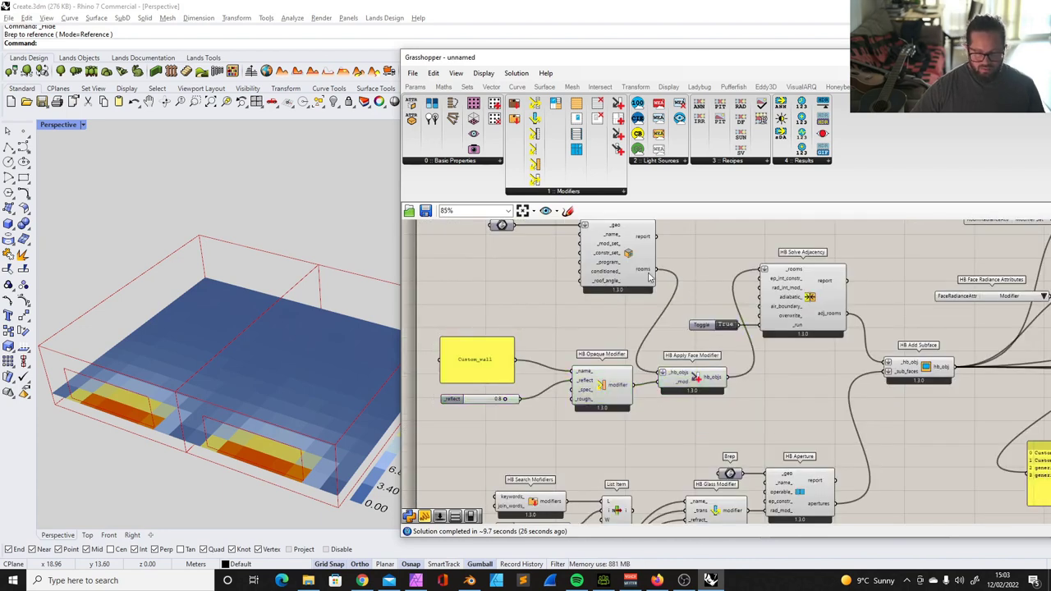
Step: Review how the face modifier and aperture branches are wired through HB Solve Adjacency and HB Add Subface
mouse_move(707, 384)
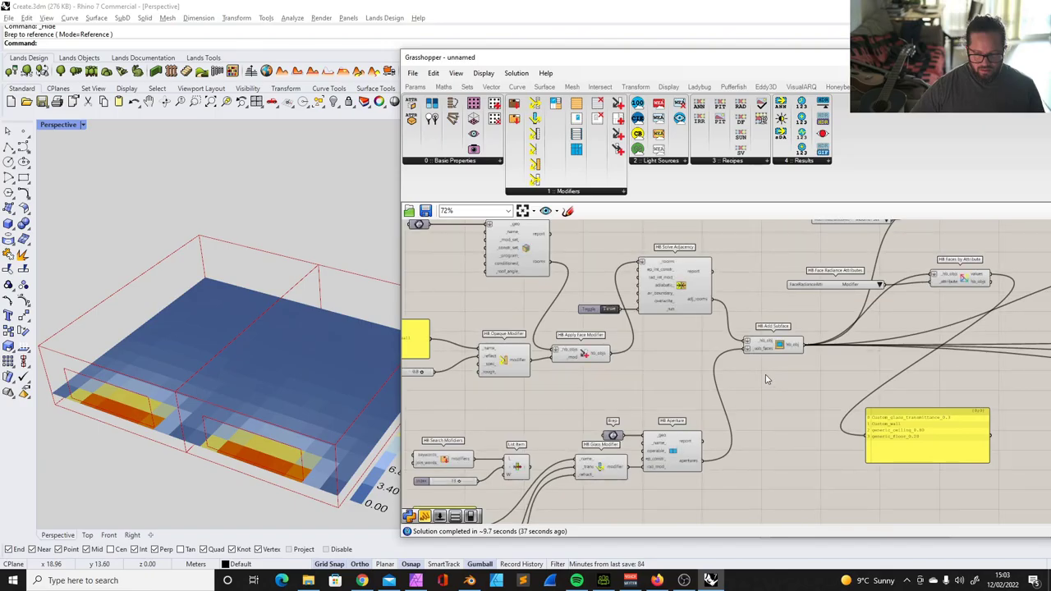
scroll(659, 433, up, 4)
click(714, 410)
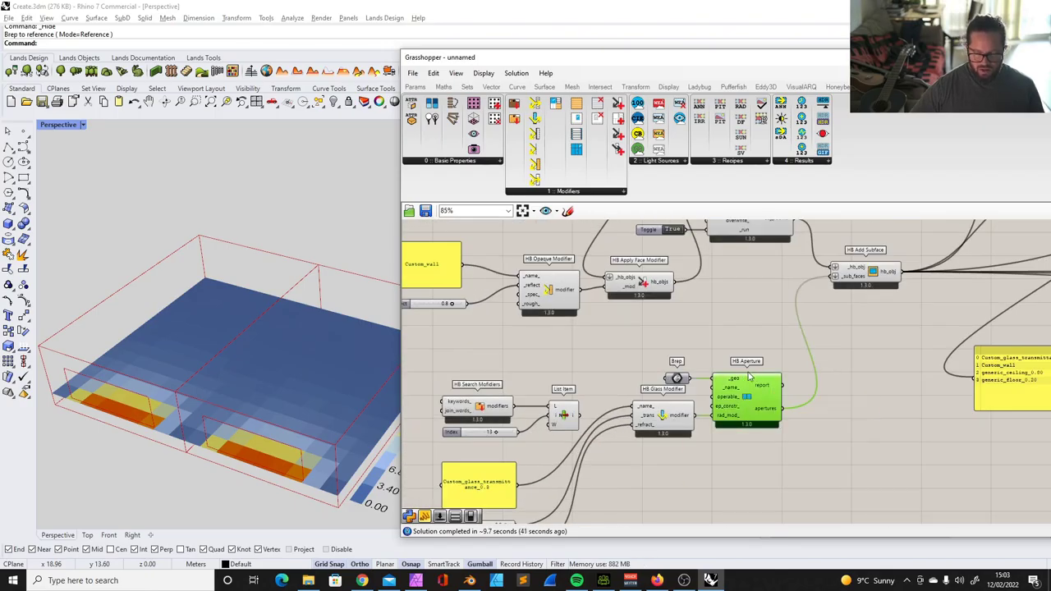
scroll(736, 386, down, 4)
scroll(721, 240, up, 8)
right_drag(606, 488, 722, 454)
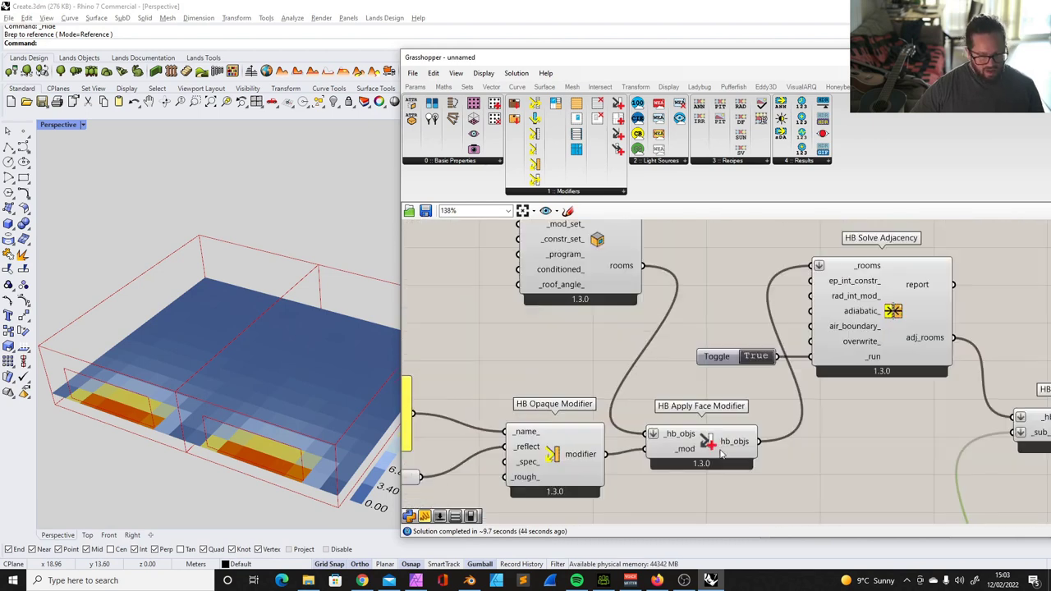
Step: Reconnect the HB Room from Solid rooms directly to HB Solve Adjacency, bypassing HB Apply Face Modifier, and check the face modifier panel
click(568, 191)
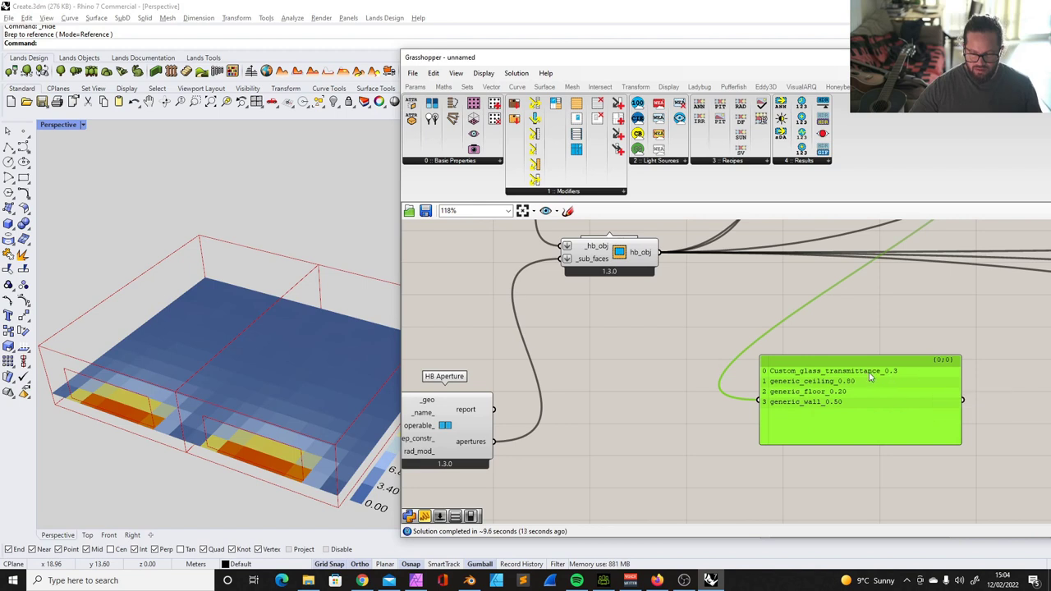
scroll(852, 378, down, 3)
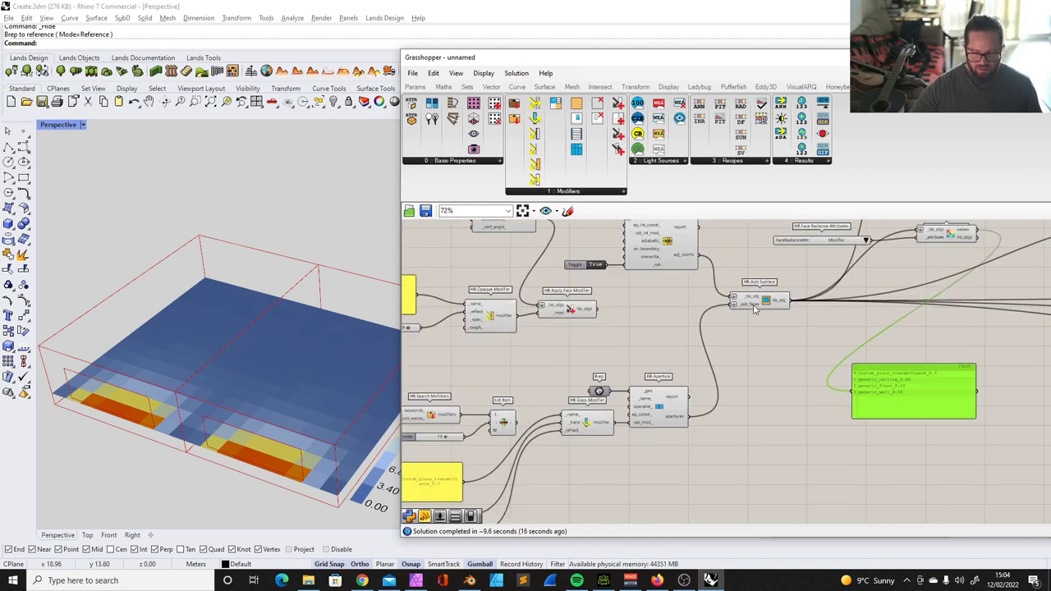
click(752, 308)
mouse_move(645, 411)
mouse_down()
mouse_move(656, 405)
mouse_move(645, 411)
mouse_up()
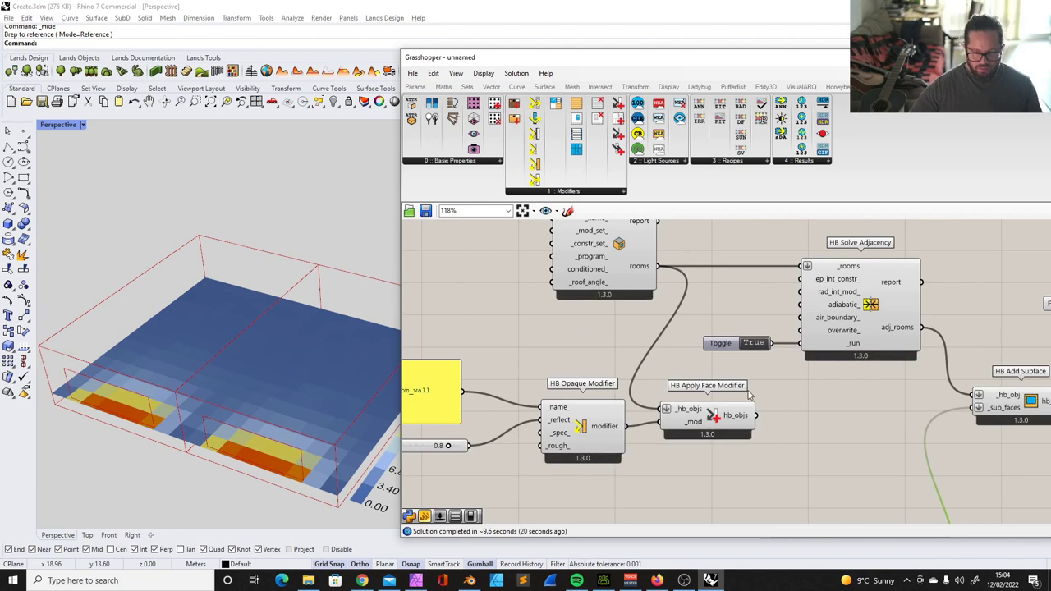
scroll(768, 411, down, 3)
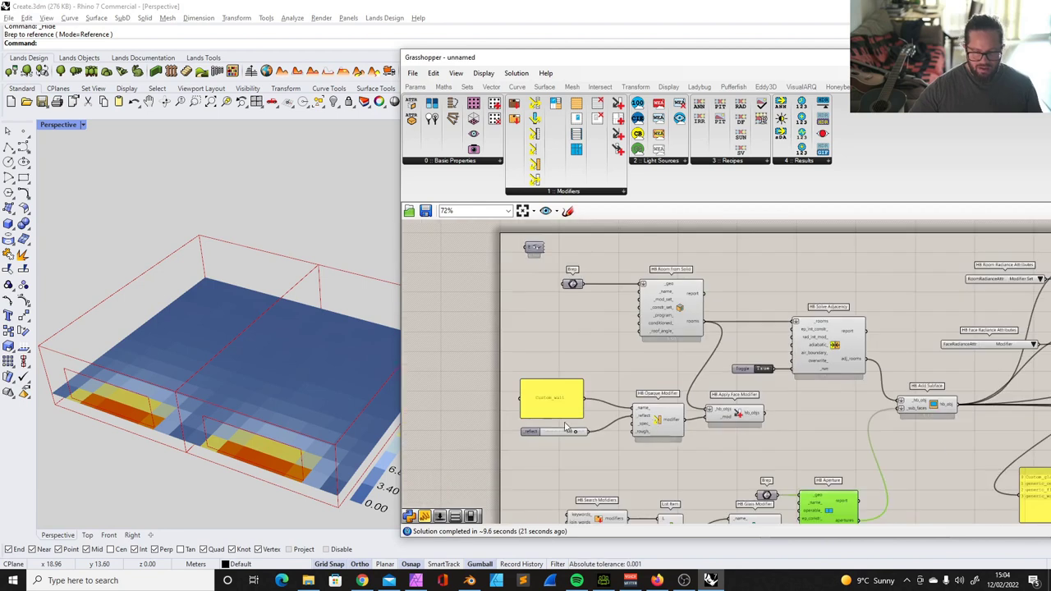
Step: Shift the Custom_wall modifier components down slightly and place an HB ModifierSet component in the space above them, beside HB Room from Solid
scroll(562, 427, up, 2)
drag(501, 362, 861, 474)
mouse_move(804, 409)
mouse_down()
mouse_move(802, 443)
mouse_move(805, 430)
mouse_up()
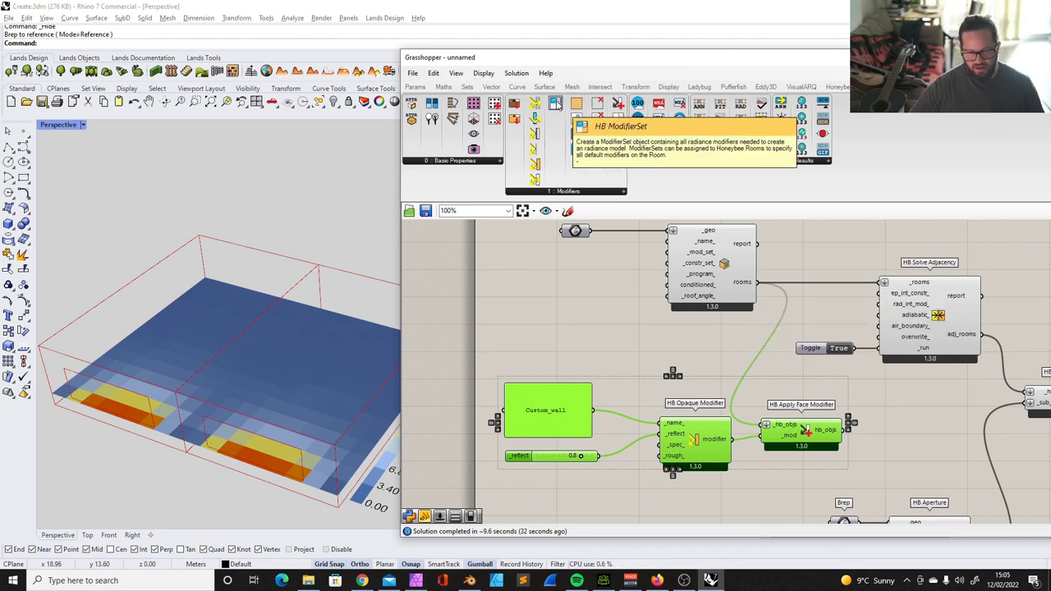
drag(555, 104, 617, 326)
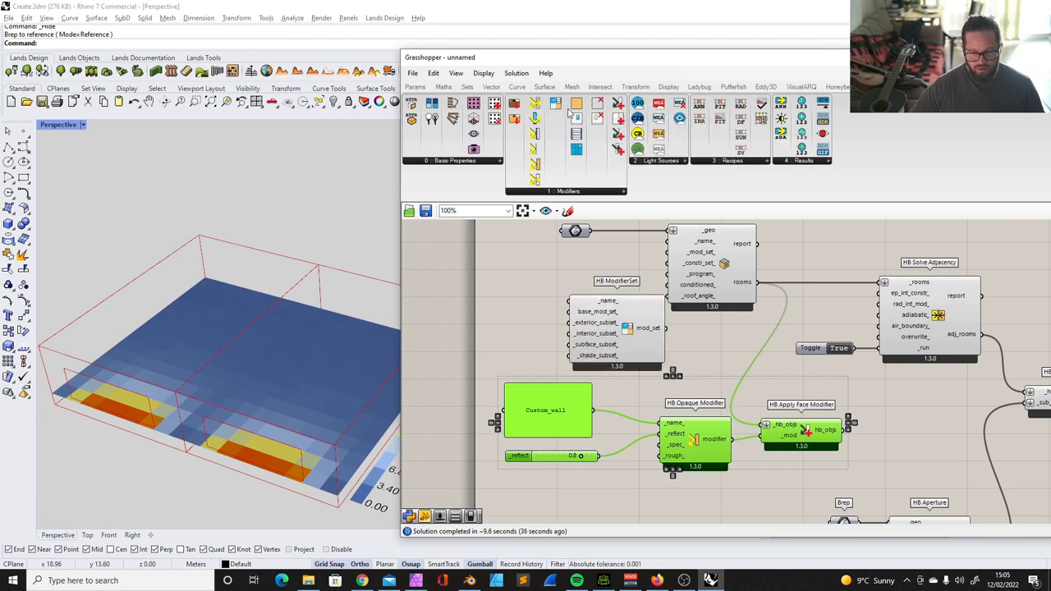
click(561, 193)
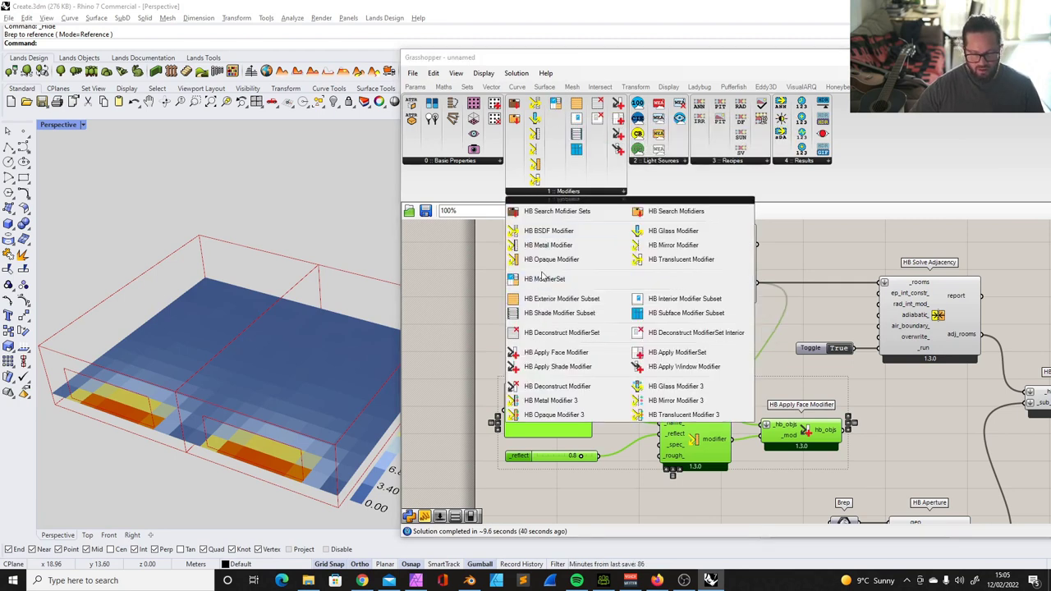
drag(542, 277, 549, 345)
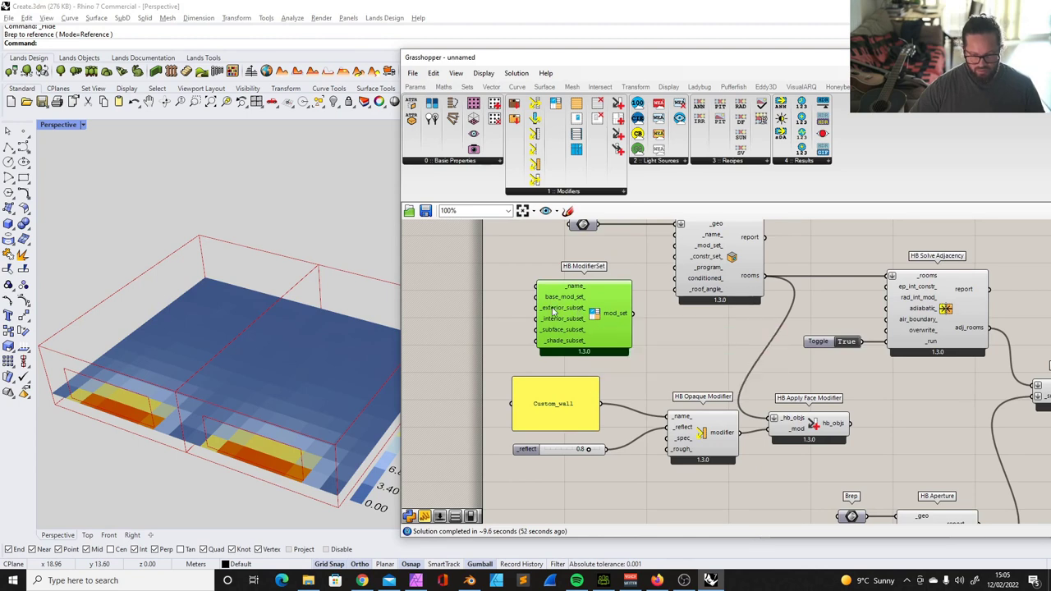
drag(571, 317, 593, 324)
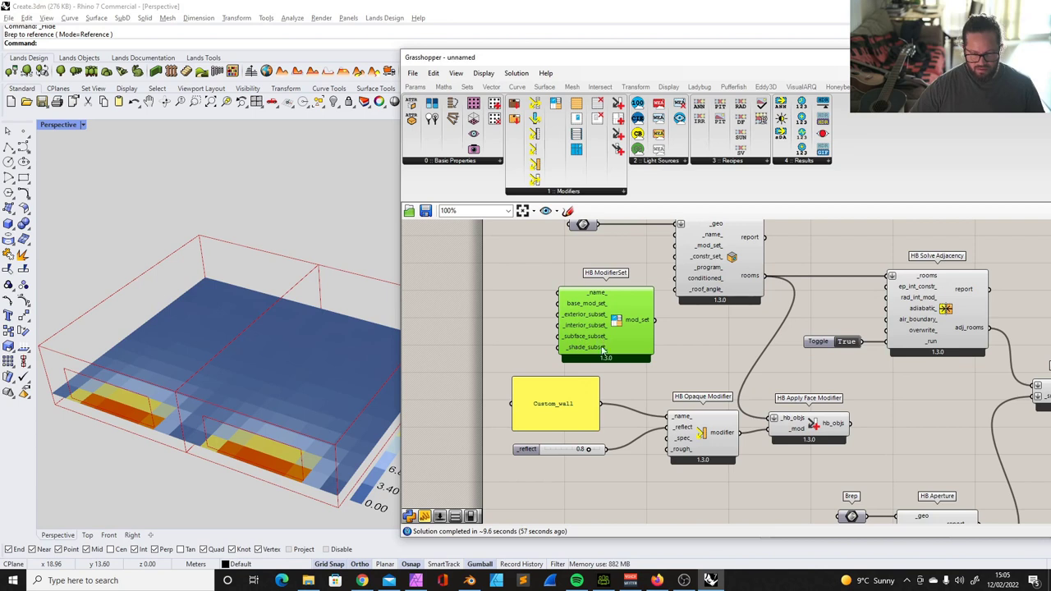
drag(608, 348, 617, 347)
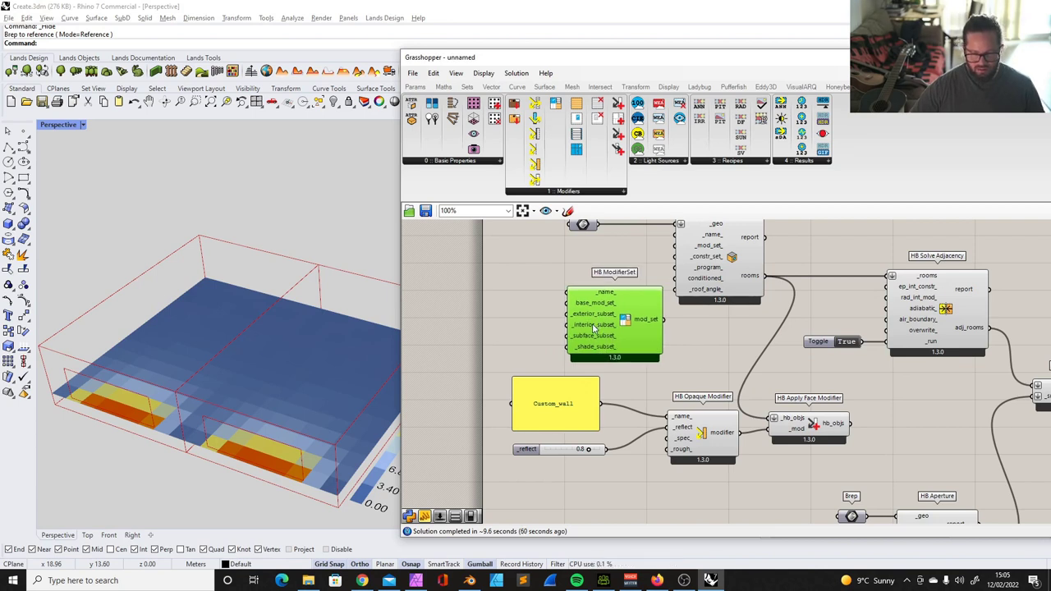
Step: Add an HB Interior Modifier Subset component beside HB ModifierSet and move the whole definition away from the canvas edge
mouse_move(594, 318)
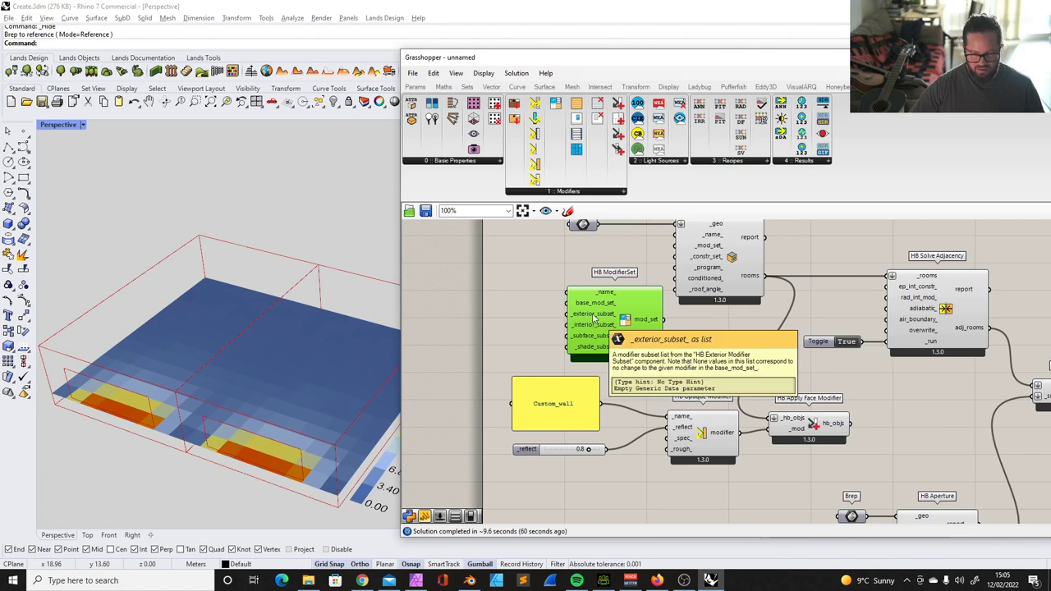
click(580, 253)
click(576, 192)
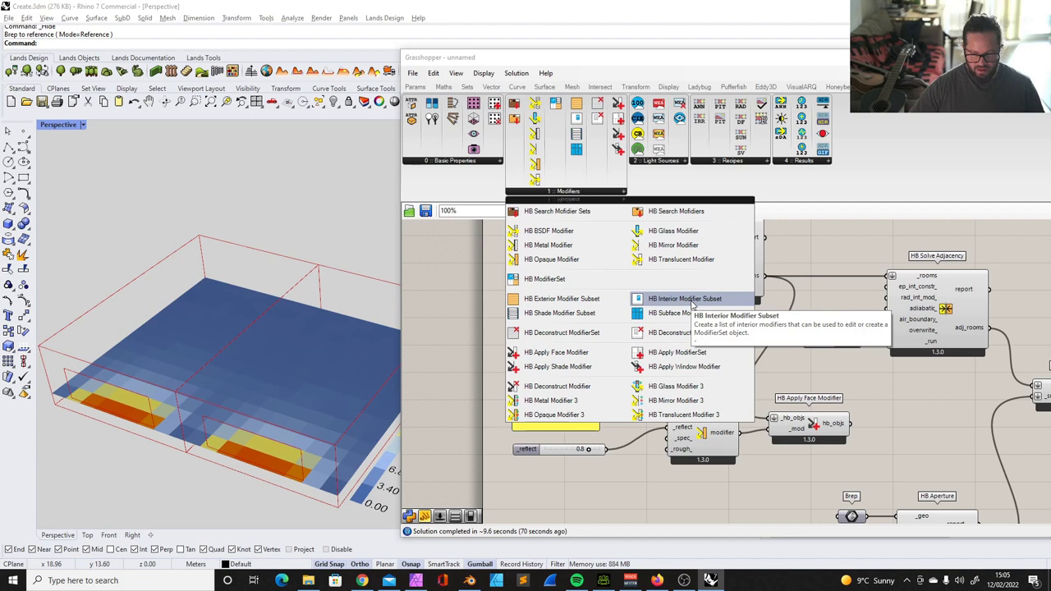
scroll(521, 266, down, 8)
drag(515, 234, 963, 444)
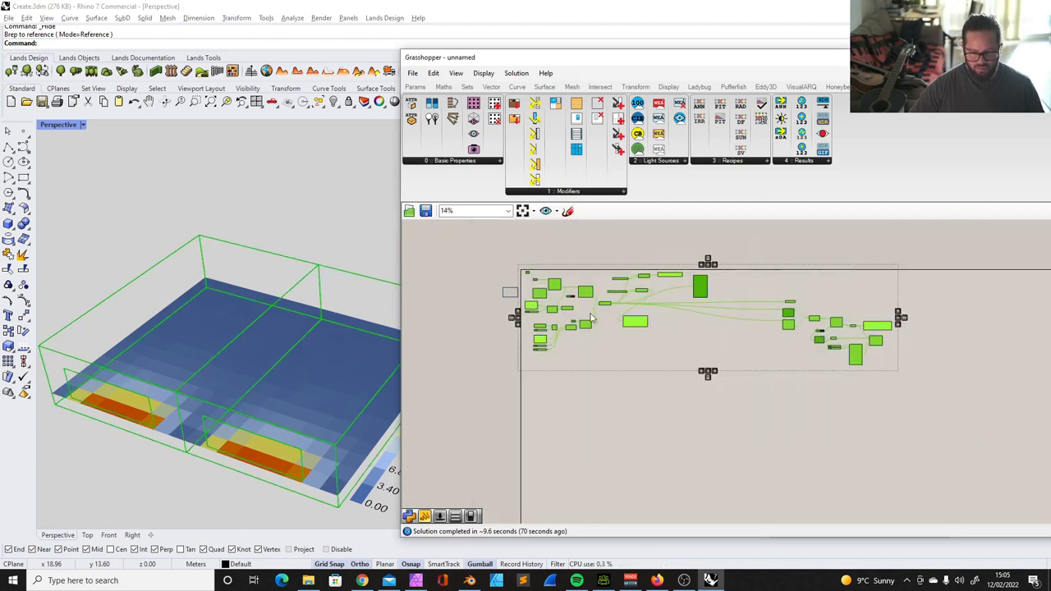
click(614, 328)
scroll(612, 329, up, 10)
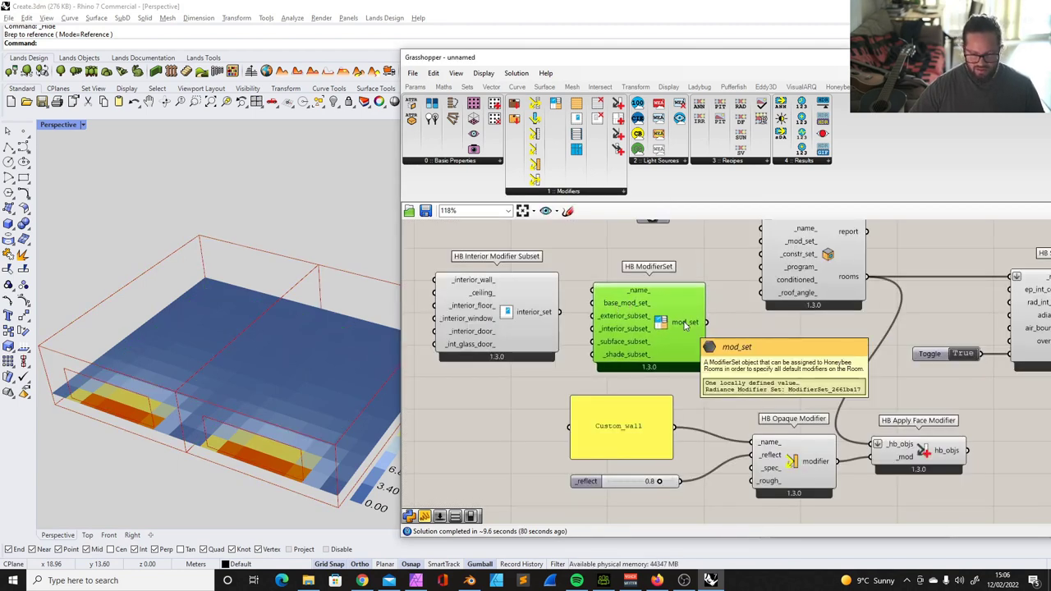
Step: Reposition HB ModifierSet near the room component and switch off the _run toggle of HB Daylight Factor
right_drag(738, 296, 706, 315)
drag(676, 341, 709, 287)
scroll(645, 263, down, 8)
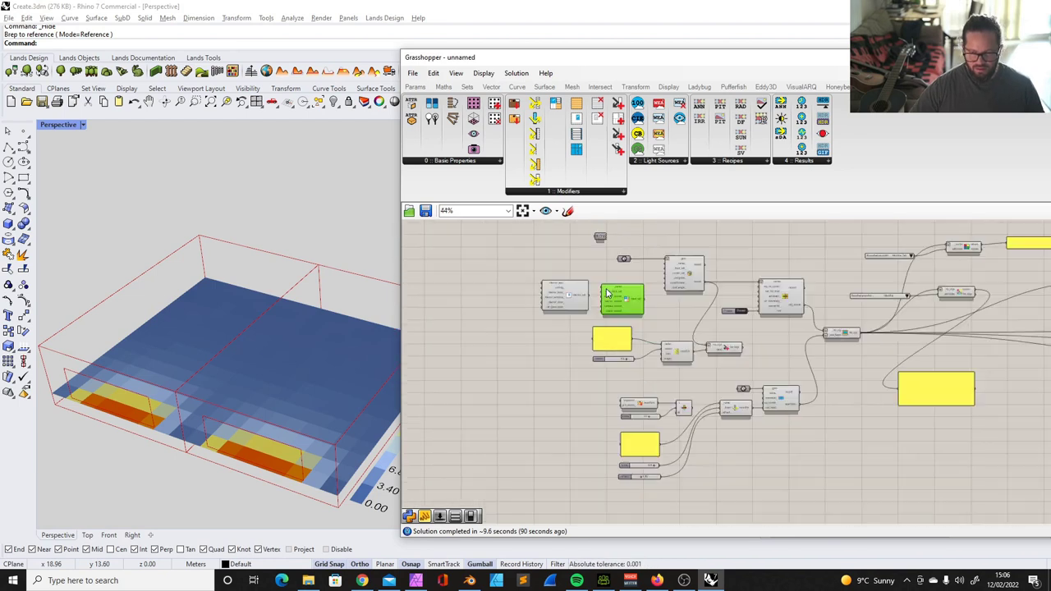
scroll(944, 358, up, 2)
scroll(935, 358, down, 1)
right_drag(936, 357, 857, 358)
scroll(909, 347, up, 8)
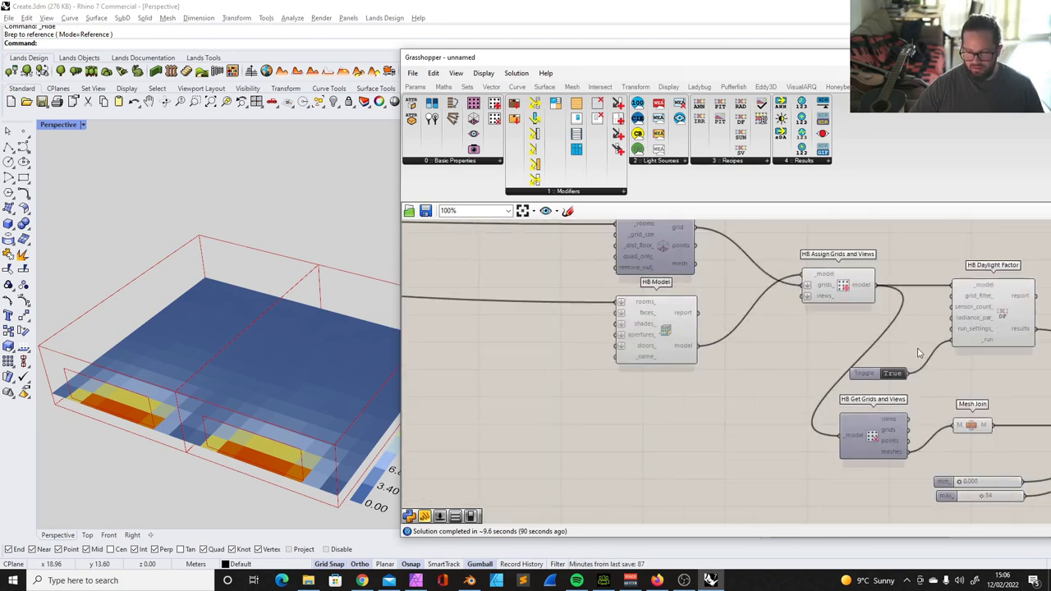
double_click(897, 372)
Step: Check which ceiling, floor and wall modifiers the face modifier panel lists for the current model
scroll(897, 371, down, 9)
scroll(567, 300, up, 5)
scroll(539, 315, up, 4)
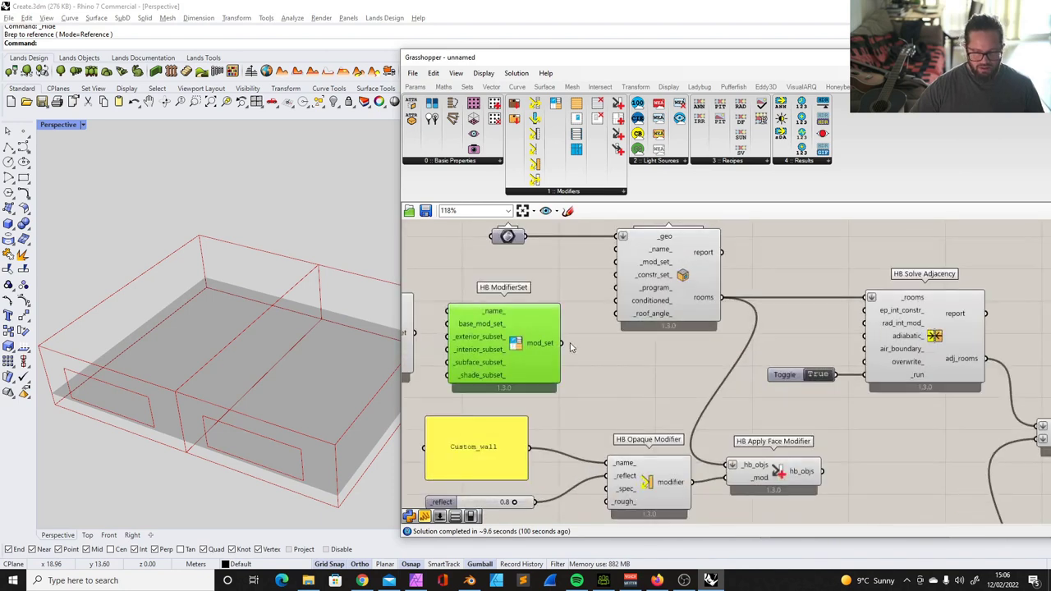
scroll(619, 262, down, 5)
scroll(805, 371, up, 6)
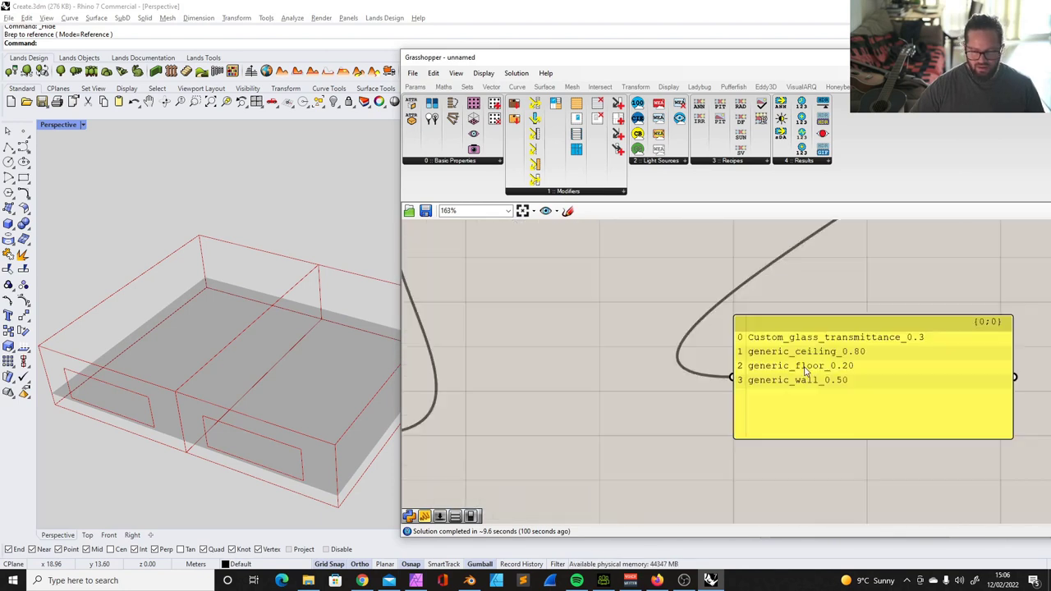
scroll(818, 329, down, 5)
scroll(704, 378, up, 4)
click(704, 378)
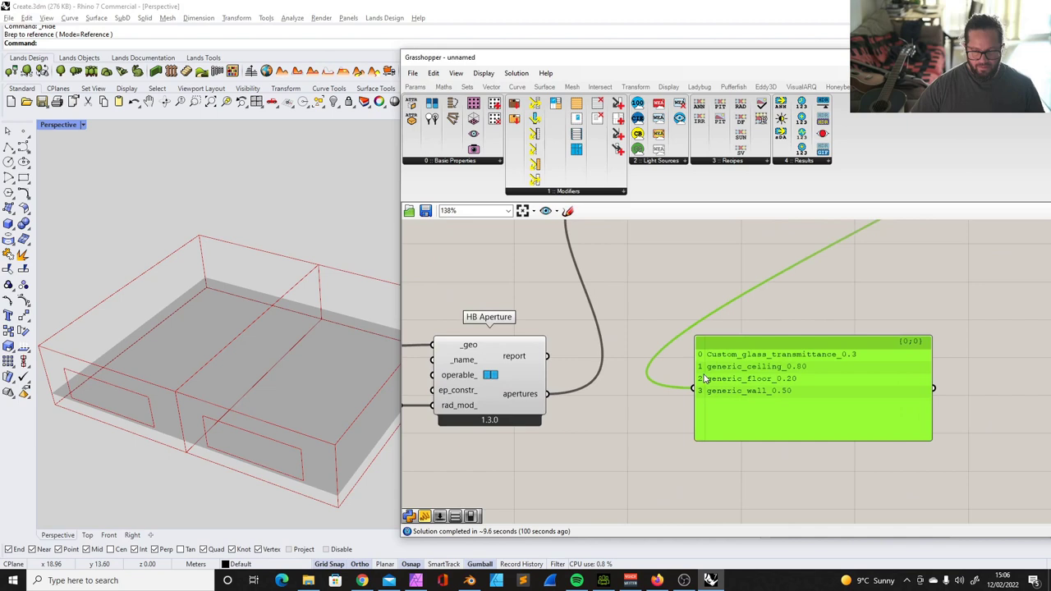
Step: Connect the mod_set output of HB ModifierSet to the _mod_set_ input of HB Room from Solid and move HB ModifierSet slightly up
scroll(747, 394, down, 5)
scroll(492, 306, up, 5)
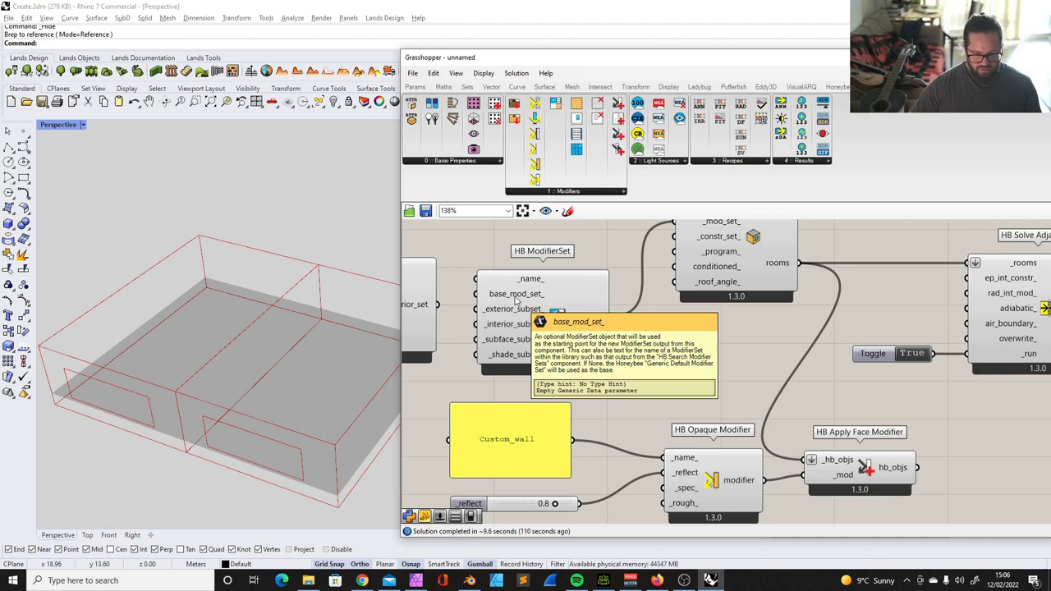
scroll(673, 339, down, 2)
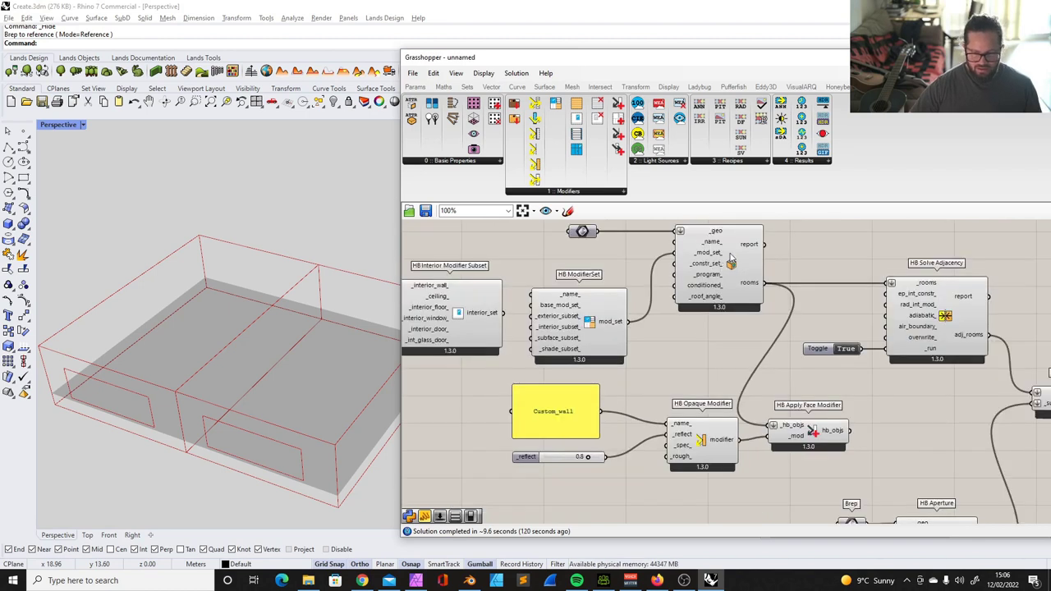
click(730, 261)
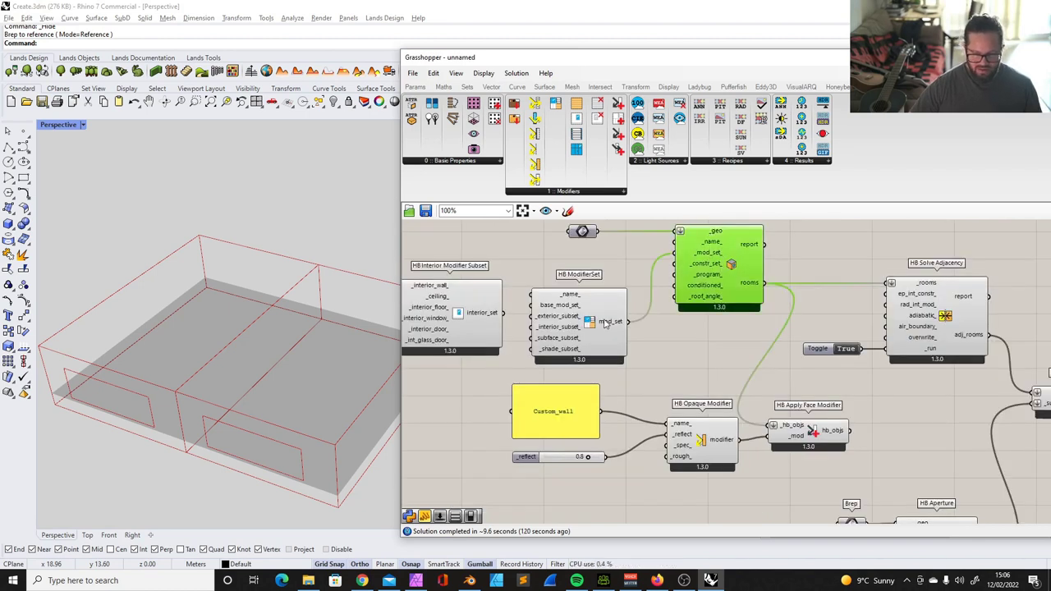
drag(604, 312, 608, 292)
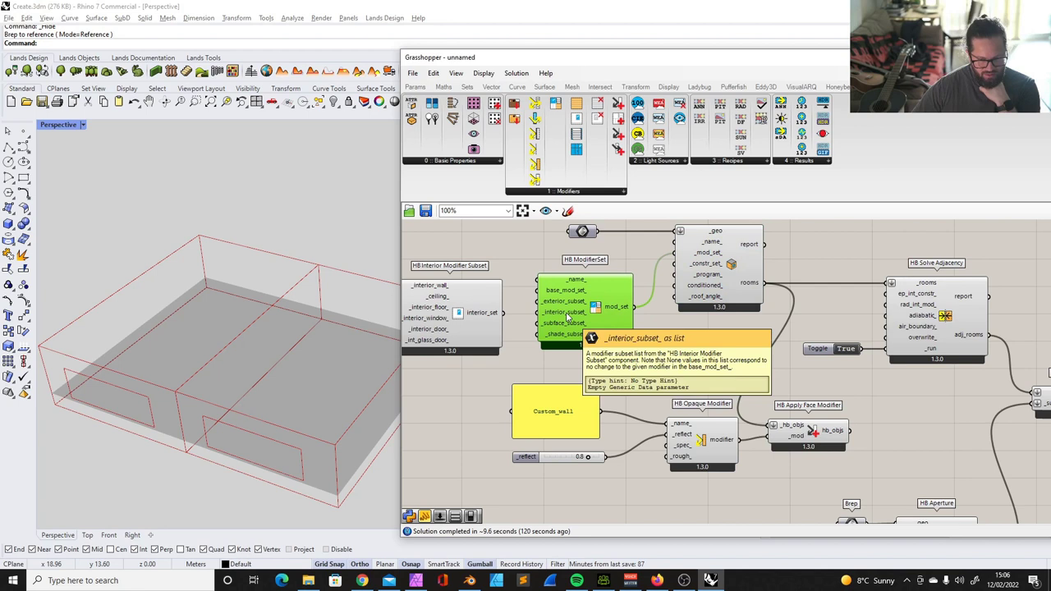
Step: Add an HB Exterior Modifier Subset component beside HB ModifierSet, in place of the existing HB Interior Modifier Subset
mouse_move(607, 322)
scroll(517, 329, up, 2)
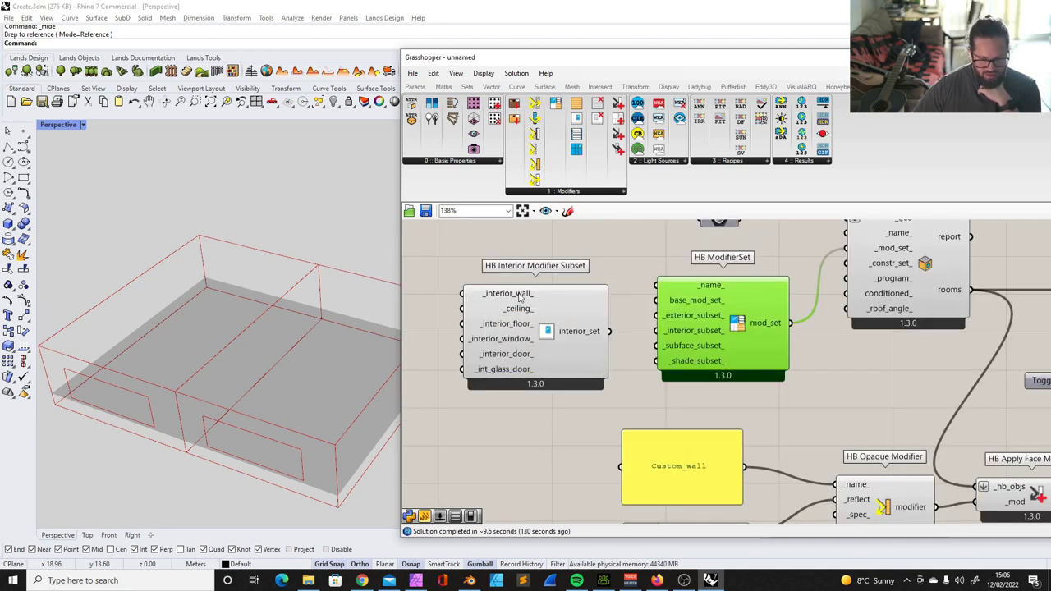
click(561, 341)
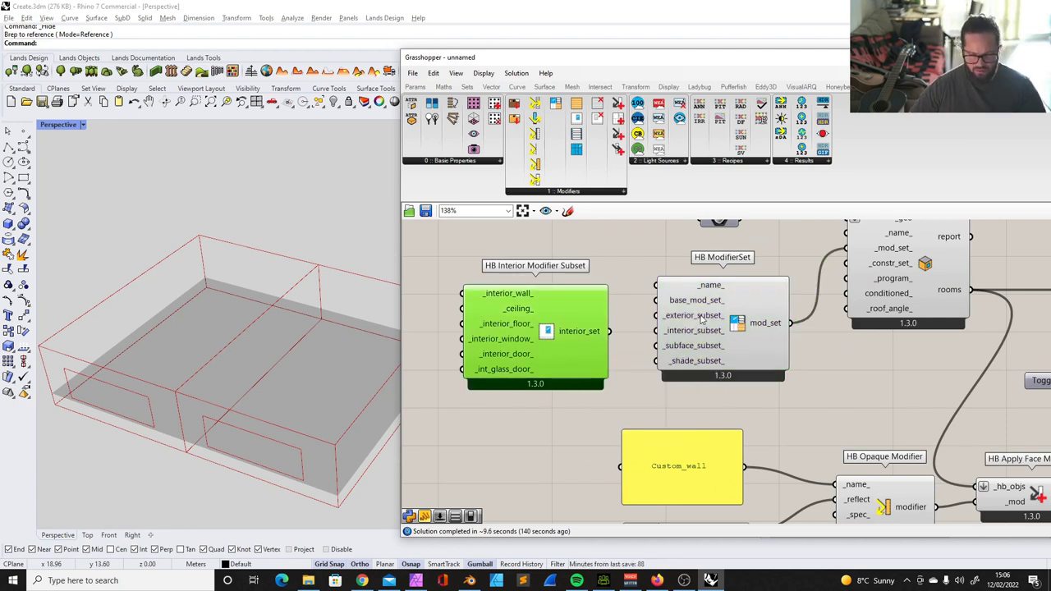
drag(563, 310, 563, 316)
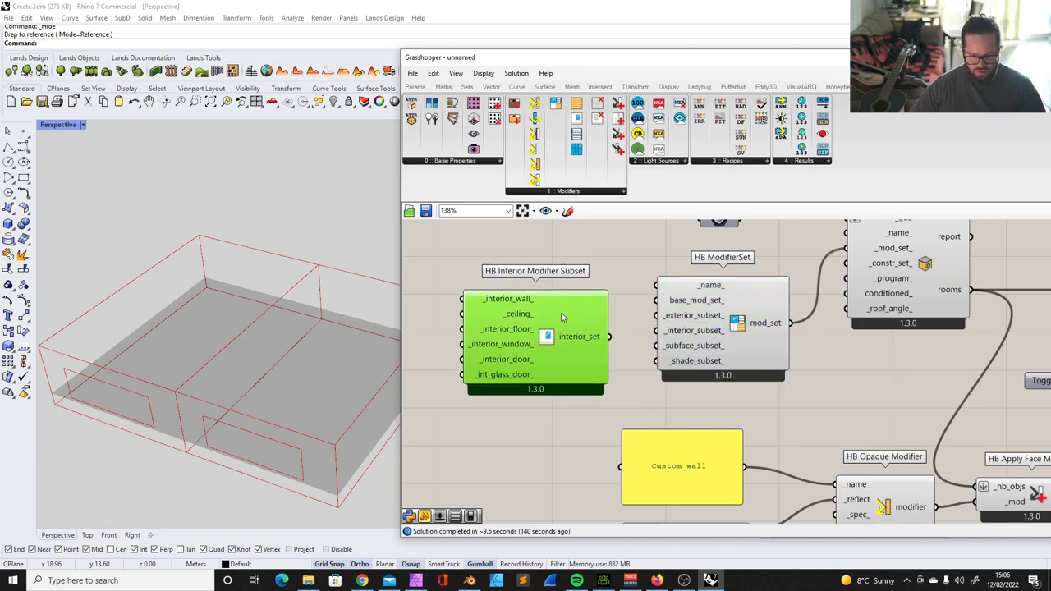
click(565, 191)
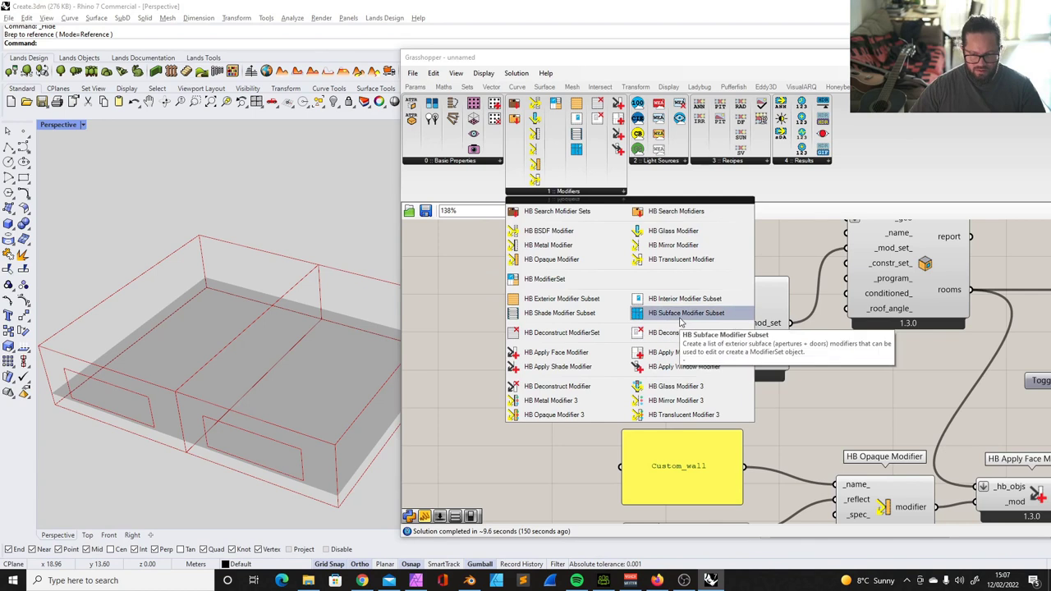
click(564, 304)
click(519, 310)
scroll(553, 317, down, 3)
scroll(486, 312, up, 3)
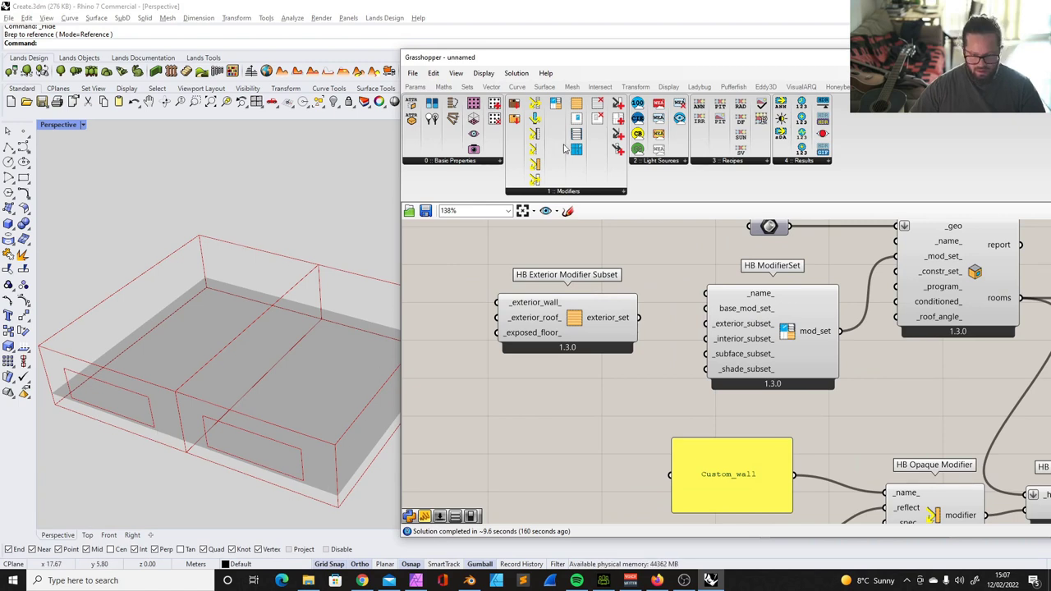
Step: Add an HB Interior Modifier Subset component and stack it directly below the HB Exterior Modifier Subset
drag(595, 120, 575, 406)
drag(578, 322, 577, 289)
drag(612, 406, 620, 390)
Step: Connect exterior_set to _exterior_subset_ and interior_set to _interior_subset_ of HB ModifierSet
drag(639, 286, 706, 324)
drag(643, 378, 708, 343)
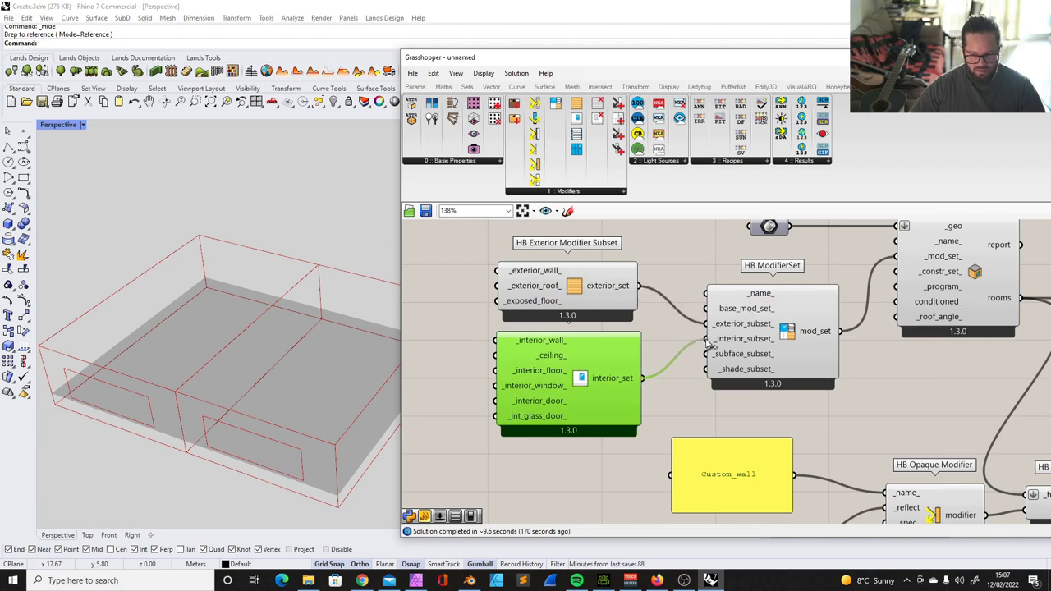
scroll(651, 325, down, 6)
scroll(945, 443, up, 4)
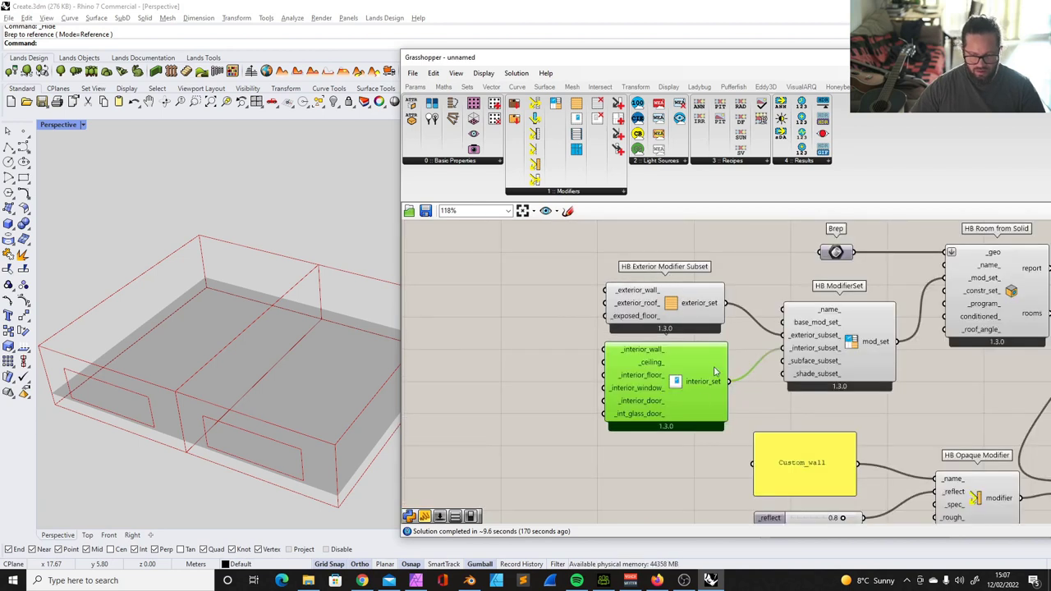
drag(705, 310, 699, 308)
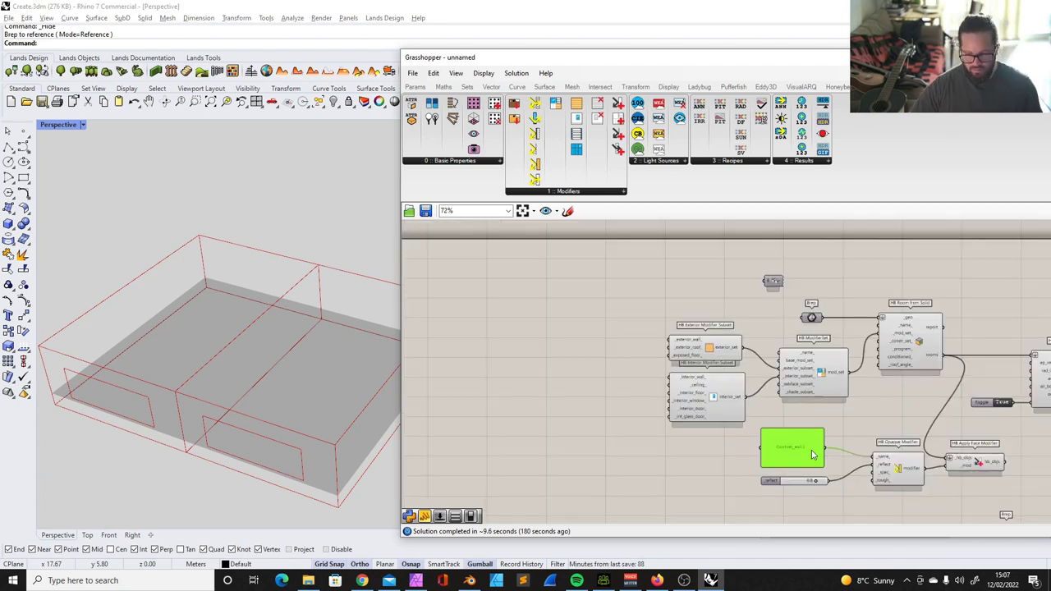
Step: Move the Custom_wall panel, _reflect slider, HB Opaque Modifier and HB Apply Face Modifier ahead of the subsets and wire hb_objs to _exterior_wall_
scroll(879, 468, up, 2)
scroll(879, 468, down, 2)
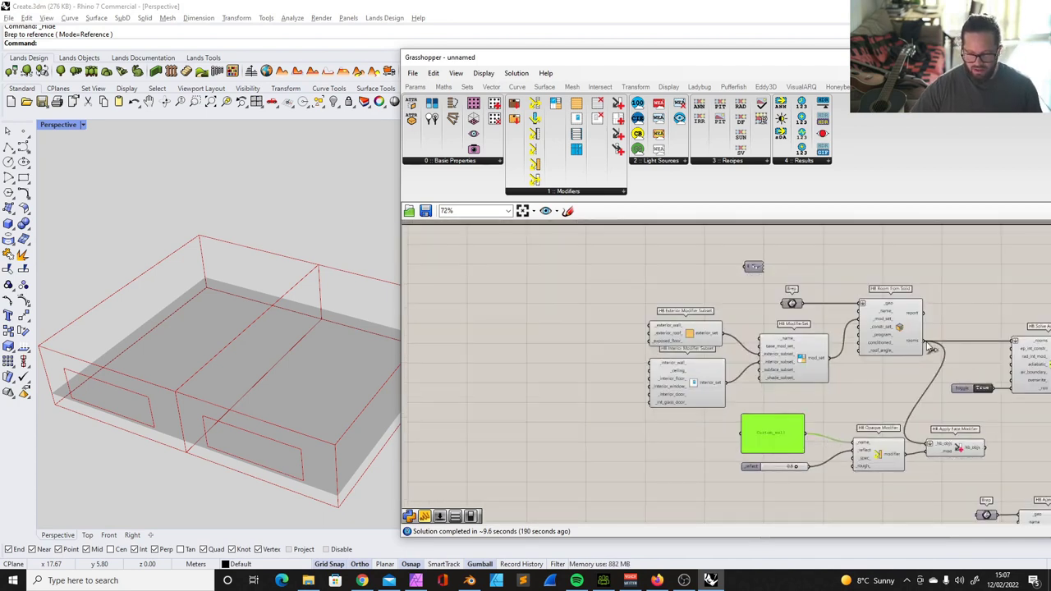
drag(968, 444, 949, 449)
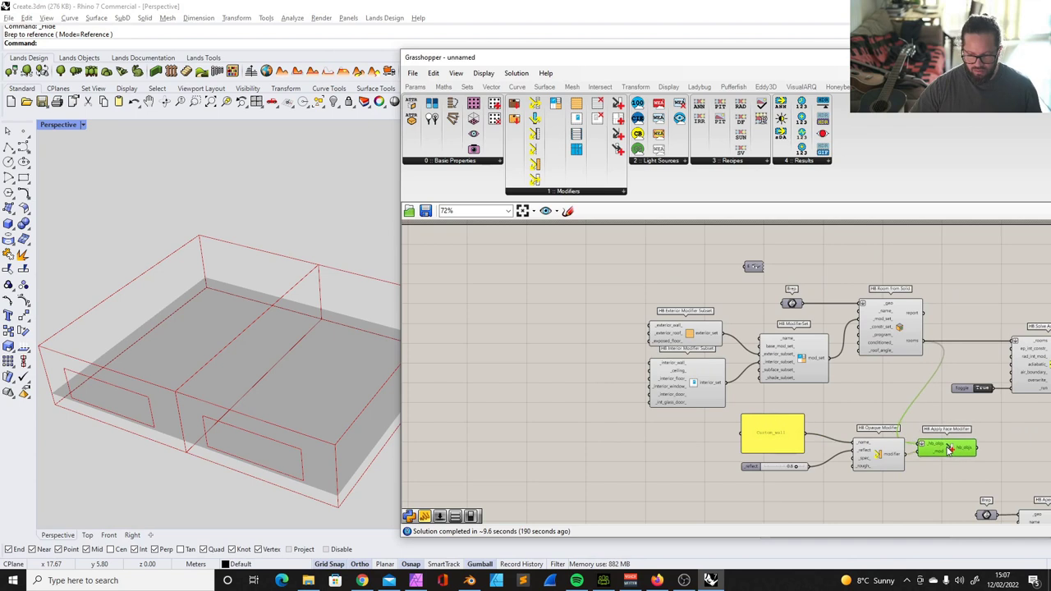
scroll(938, 450, up, 1)
drag(699, 406, 1008, 511)
drag(951, 460, 597, 307)
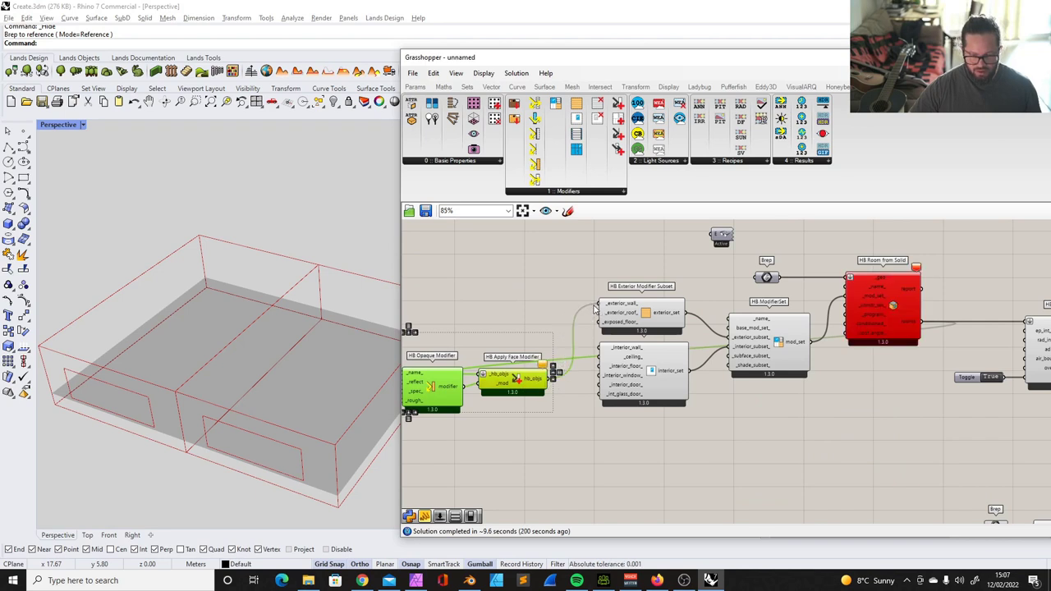
Step: Remove HB Apply Face Modifier and connect the modifier output of HB Opaque Modifier directly to _exterior_wall_
click(571, 430)
scroll(589, 352, down, 3)
scroll(535, 357, up, 4)
drag(497, 369, 684, 273)
click(662, 381)
click(606, 367)
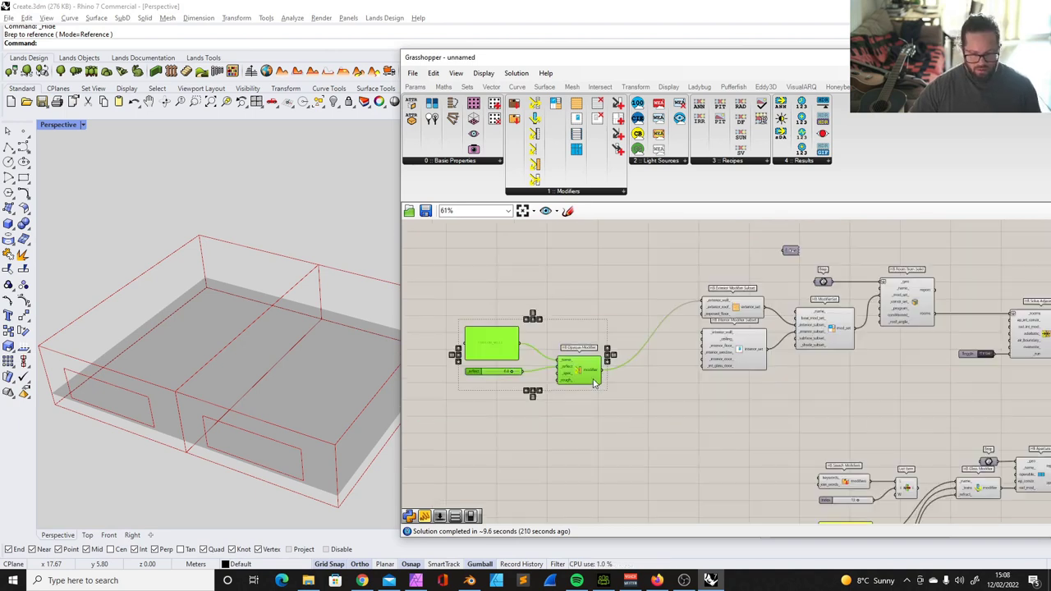
Step: Move the custom wall modifier group close to the subsets and also connect its modifier output to _interior_wall_
drag(593, 377, 672, 307)
drag(671, 303, 678, 302)
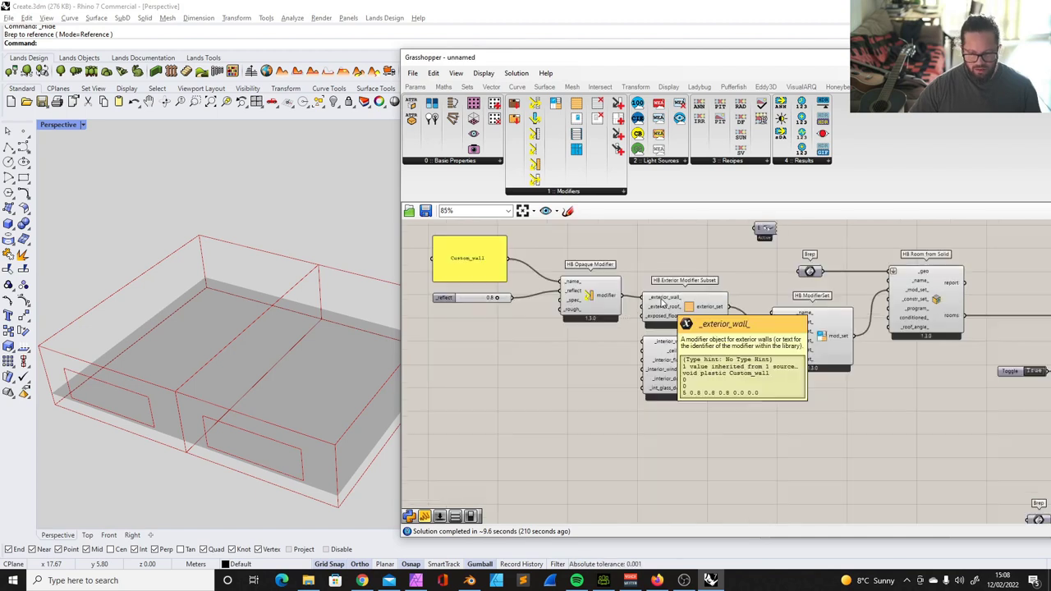
drag(599, 309, 641, 348)
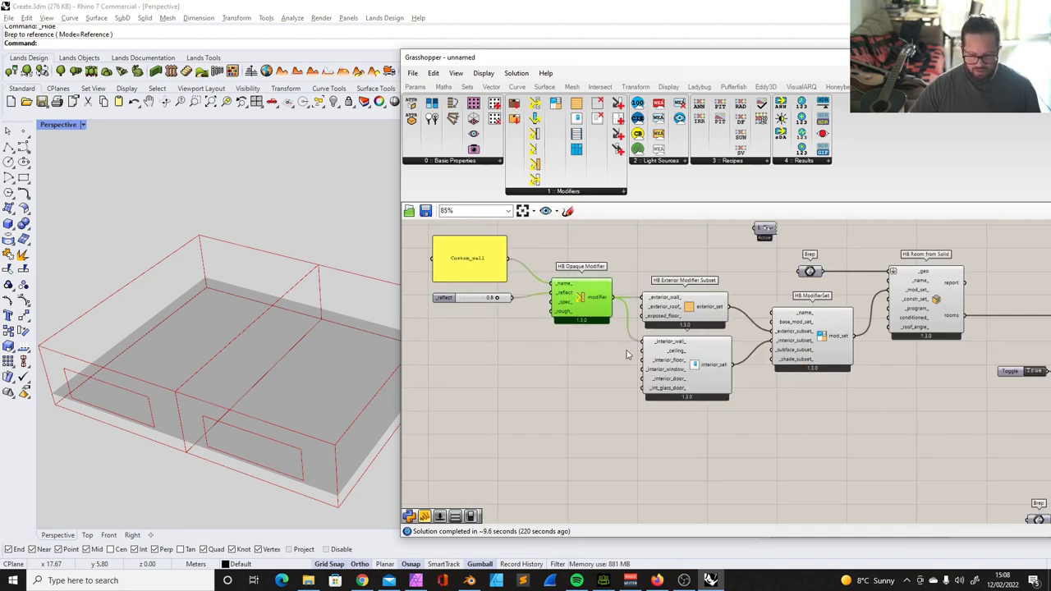
click(597, 339)
Step: Check which wall, ceiling, floor and glass modifiers the face modifier panel lists for the model
scroll(580, 330, down, 4)
scroll(759, 386, up, 5)
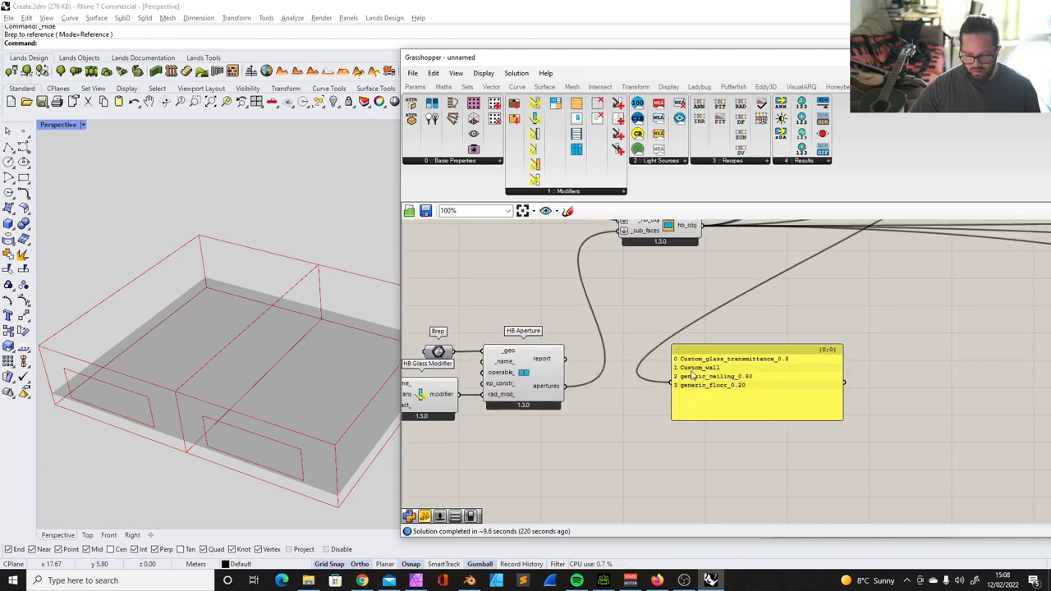
scroll(745, 400, down, 4)
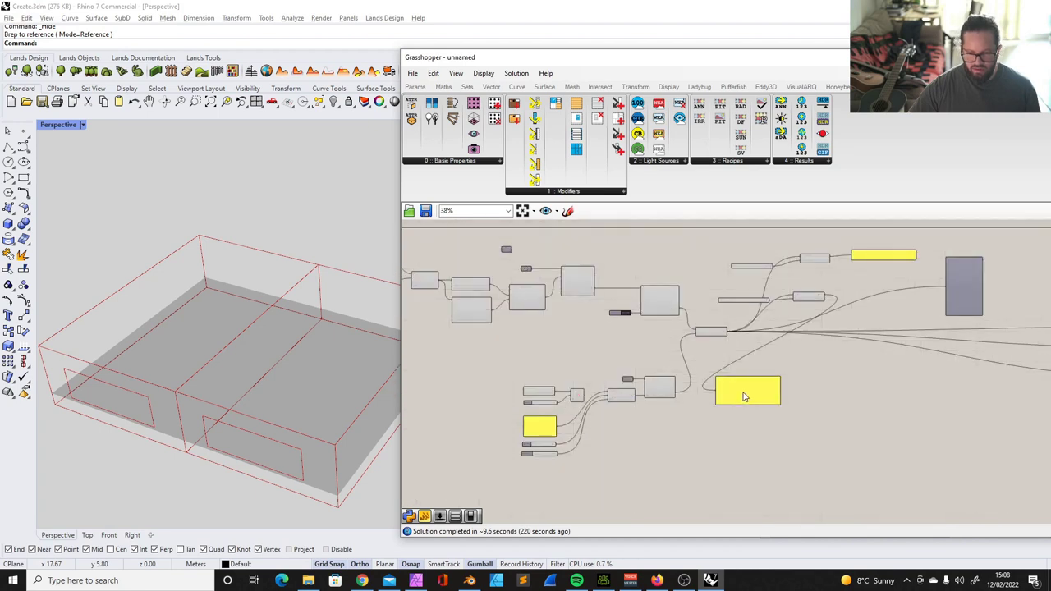
scroll(745, 400, up, 6)
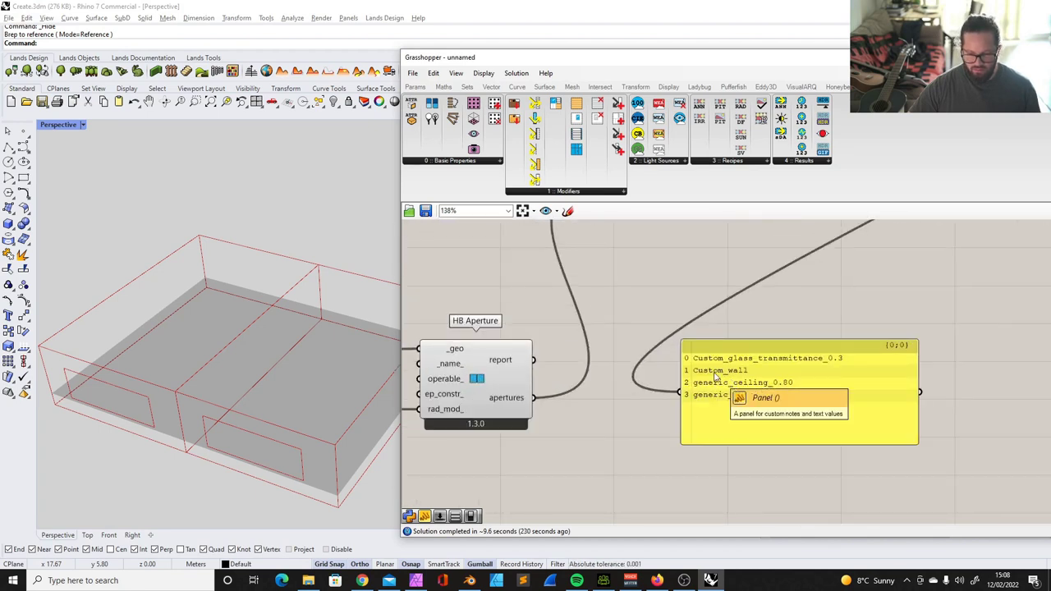
scroll(745, 376, down, 4)
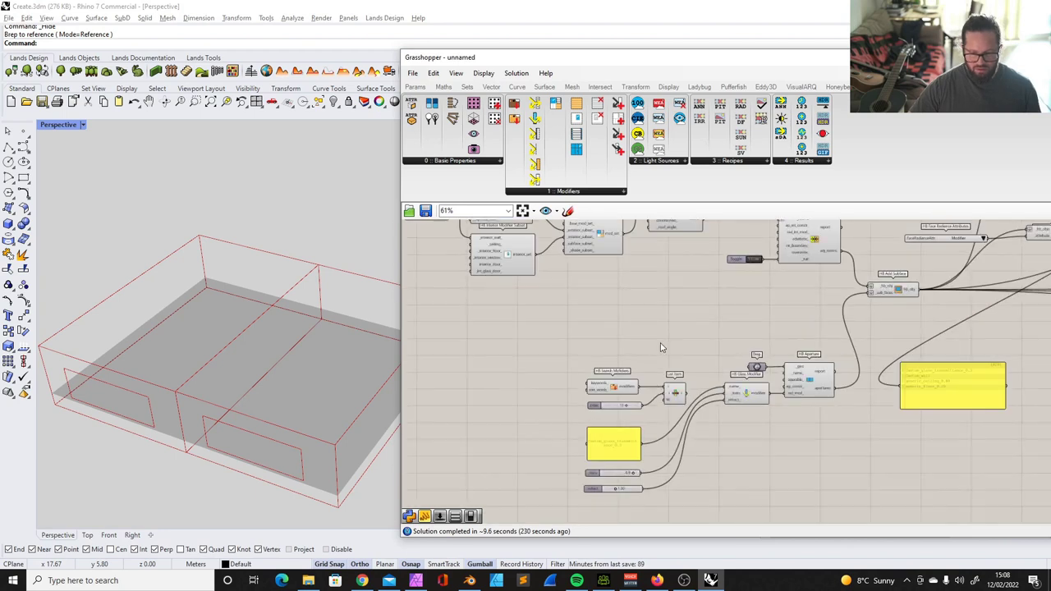
Step: Move the unused HB Search Modifiers, Index slider and List Item group farther away from HB Glass Modifier
scroll(520, 330, up, 3)
drag(520, 329, 717, 416)
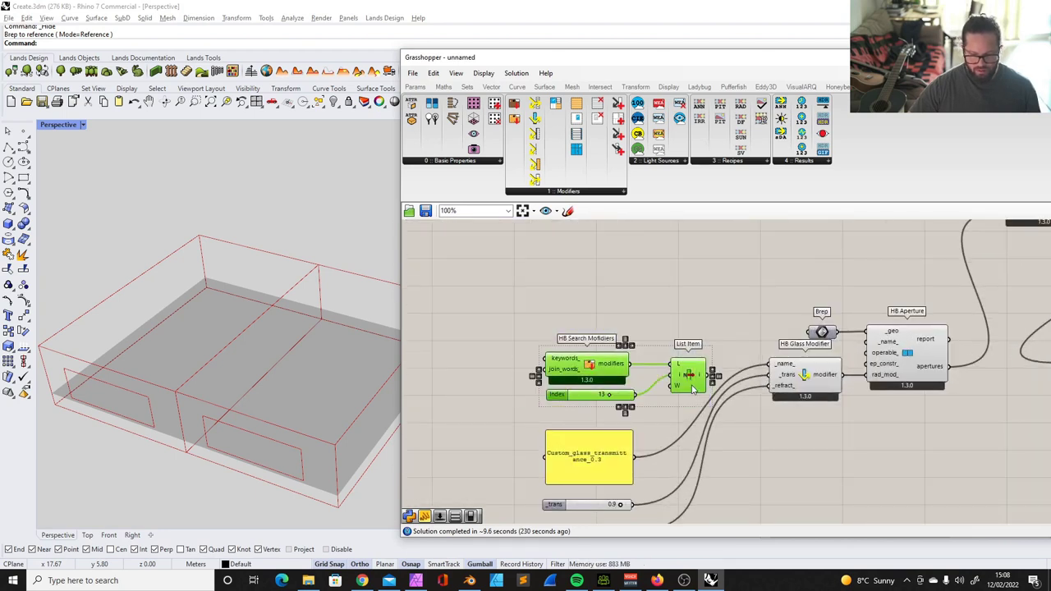
scroll(526, 312, down, 3)
scroll(751, 357, up, 4)
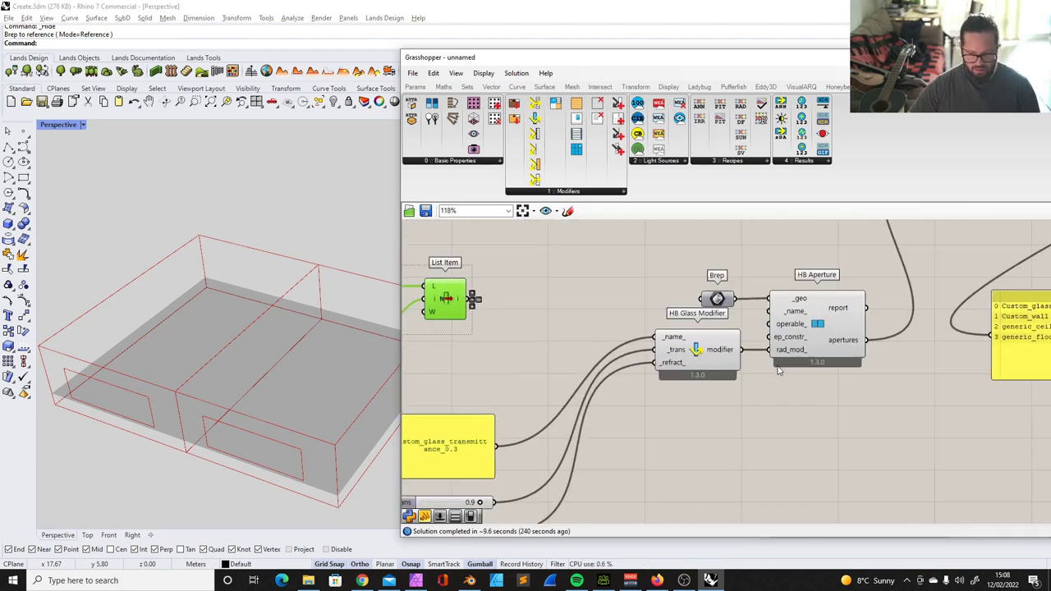
Step: Disconnect HB Glass Modifier from the rad_mod_ input of HB Aperture and place it near the modifier subsets
right_click(779, 353)
mouse_move(854, 360)
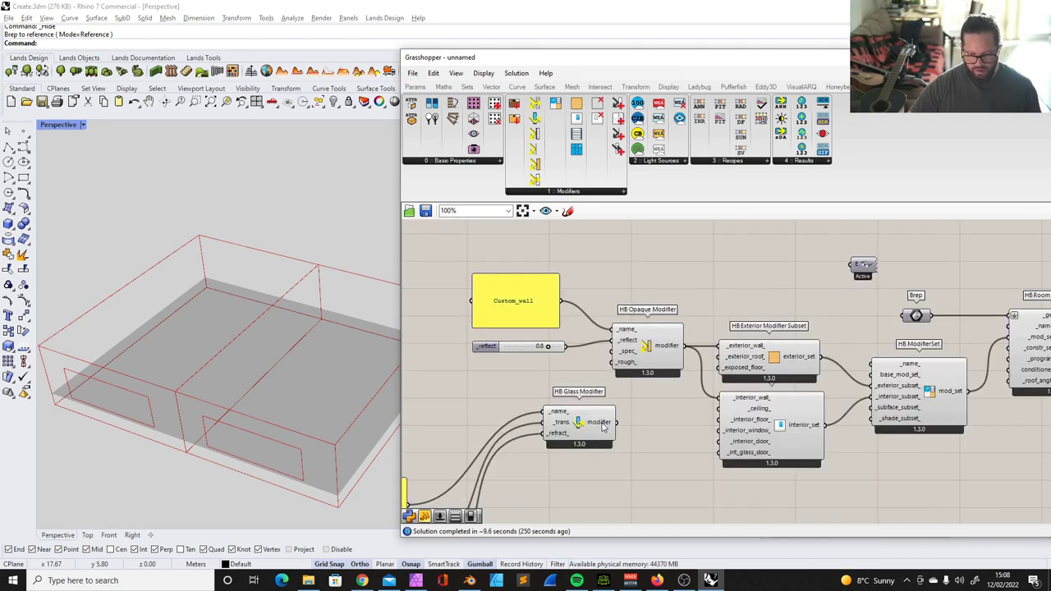
drag(616, 422, 670, 419)
Step: Add an HB Subface Modifier Subset below the interior subset and connect HB Glass Modifier to its _window_ input
right_drag(972, 446, 849, 423)
scroll(849, 423, down, 1)
drag(797, 409, 796, 454)
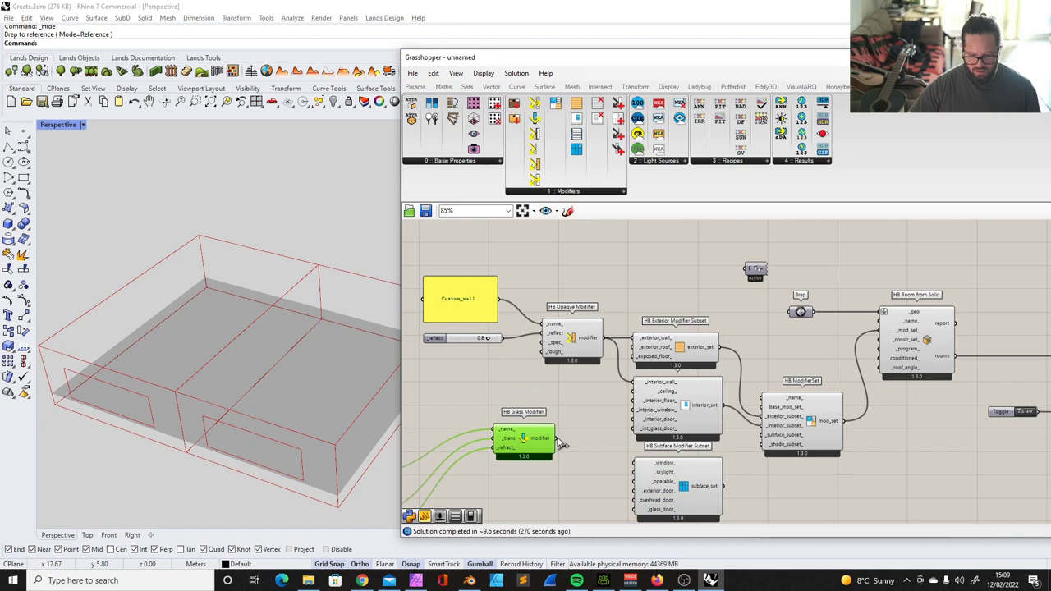
drag(557, 440, 634, 465)
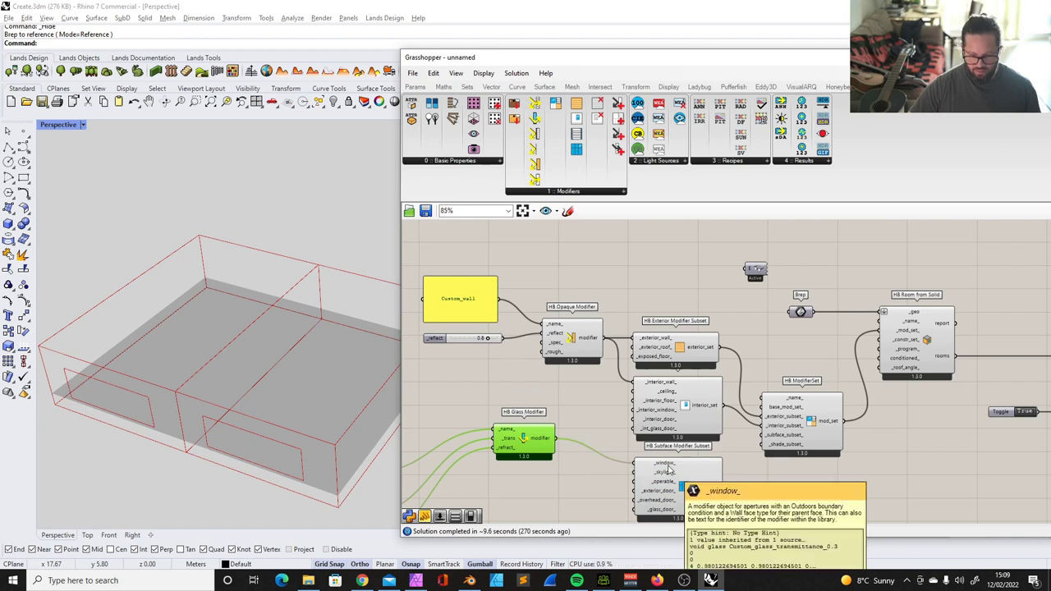
drag(543, 449, 566, 459)
Step: Connect subface_set to the _subface_subset_ input of HB ModifierSet and check the modifiers listed in the face modifier panel
scroll(581, 418, down, 3)
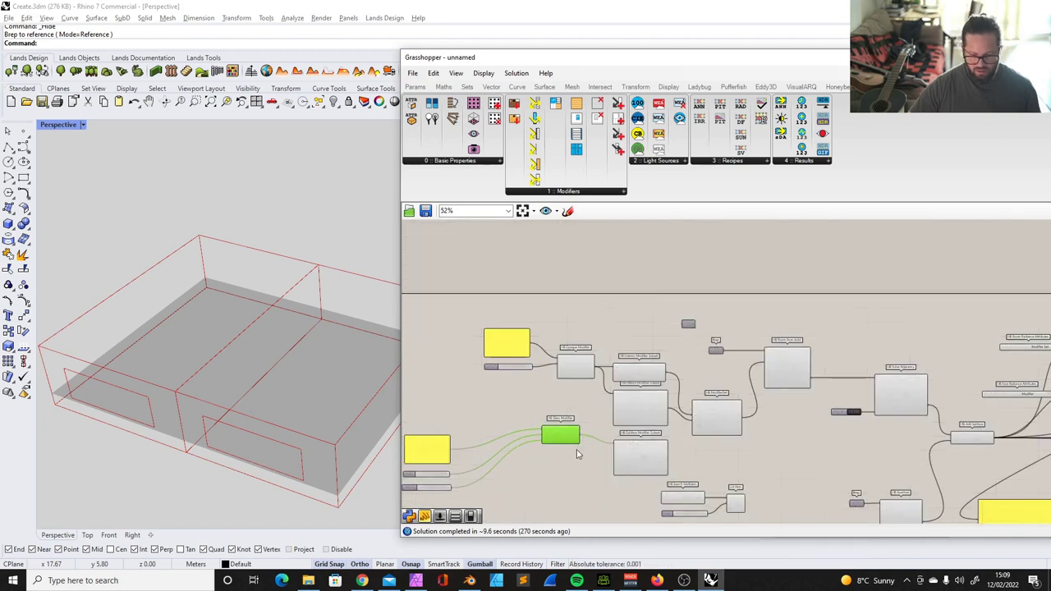
scroll(583, 450, up, 5)
scroll(620, 451, down, 3)
scroll(739, 466, up, 2)
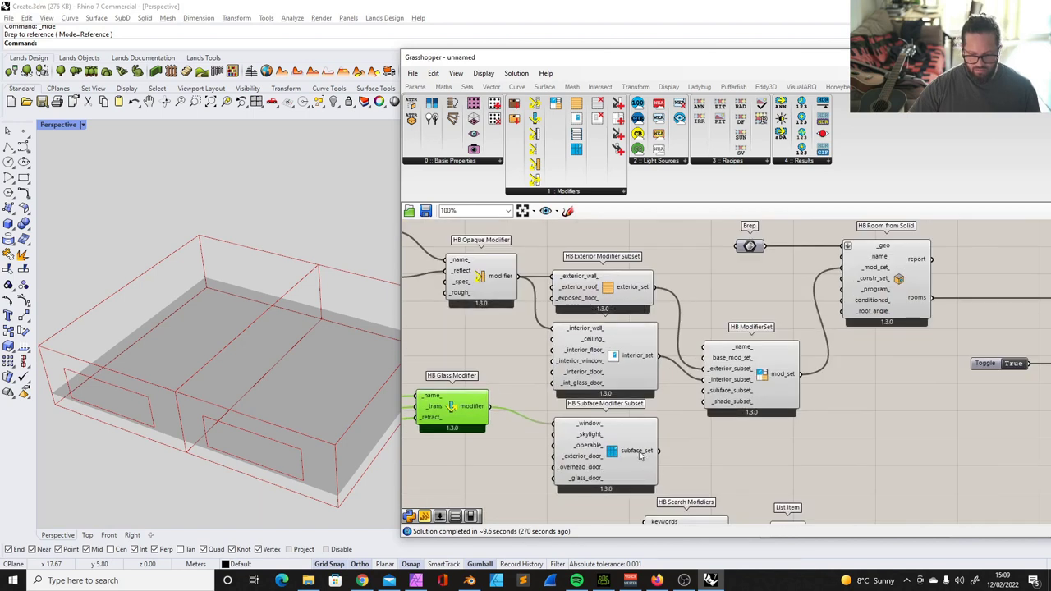
mouse_move(640, 456)
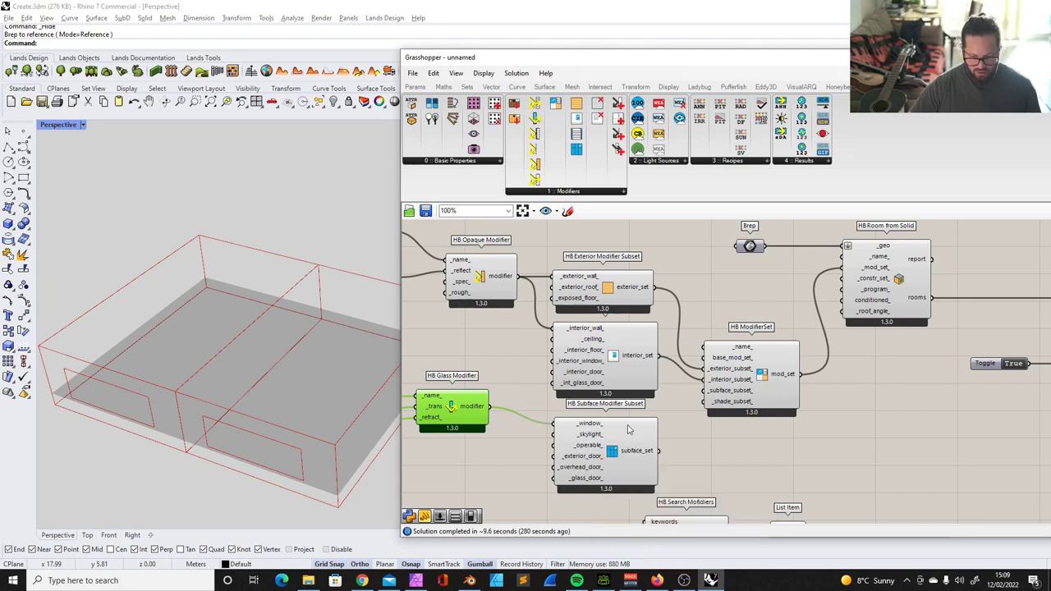
drag(658, 451, 704, 392)
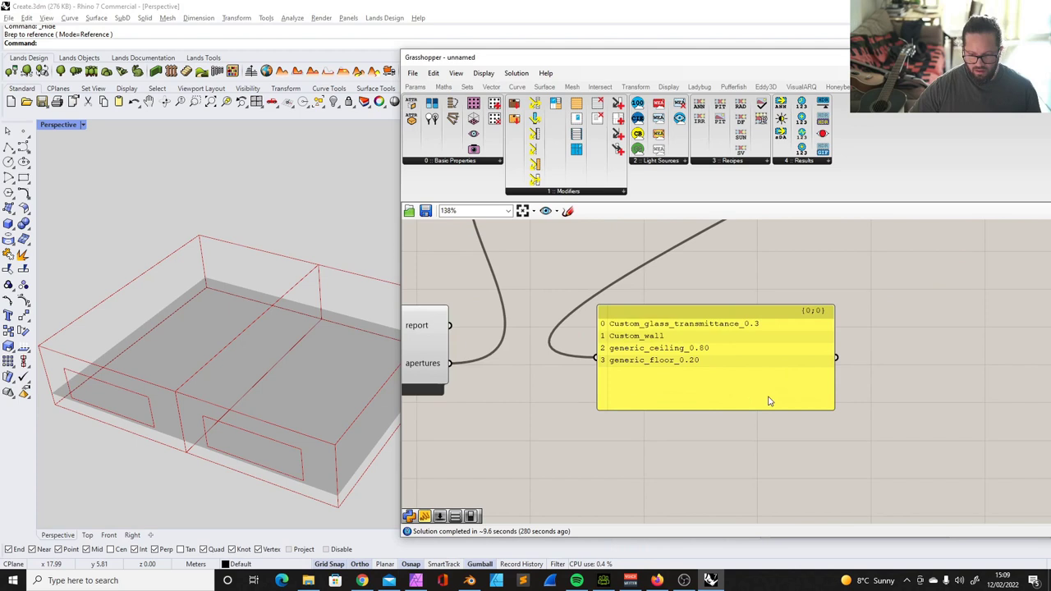
scroll(770, 401, up, 2)
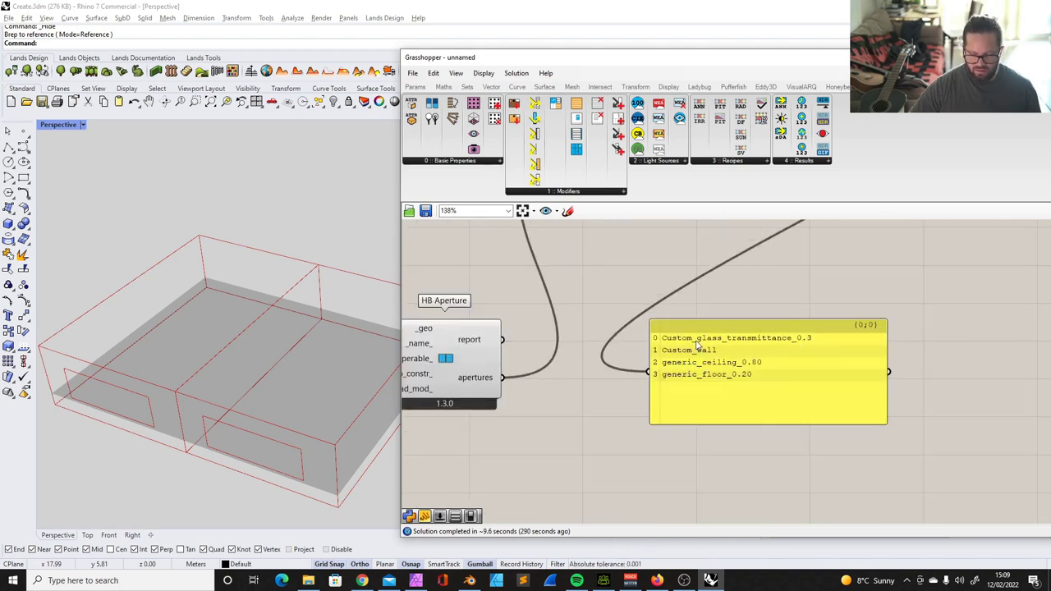
scroll(713, 355, down, 2)
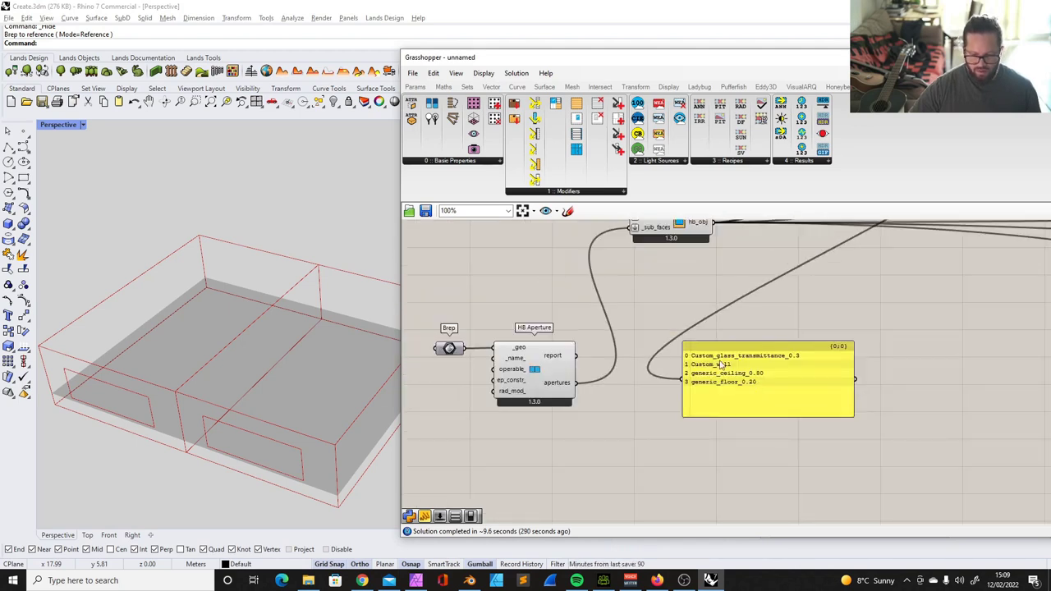
scroll(786, 461, down, 5)
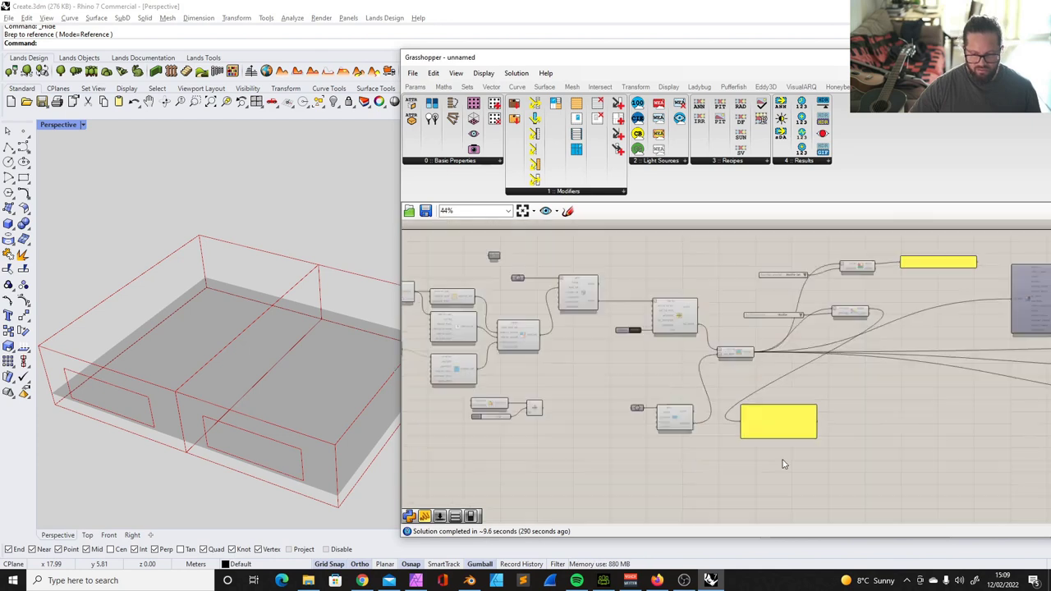
Step: Move the wall modifier group with its exterior and interior subsets away from HB ModifierSet and space the two subsets apart
right_drag(498, 333, 790, 386)
scroll(790, 387, up, 4)
scroll(692, 254, down, 3)
drag(704, 254, 543, 345)
drag(696, 332, 611, 312)
drag(488, 375, 545, 352)
drag(529, 389, 555, 381)
scroll(566, 320, up, 3)
scroll(567, 322, down, 3)
scroll(637, 274, up, 3)
drag(607, 297, 610, 270)
Step: Arrange the custom glass panel, sliders and HB Glass Modifier beside the HB Subface Modifier Subset
click(608, 367)
scroll(624, 369, down, 2)
click(648, 408)
drag(448, 358, 664, 462)
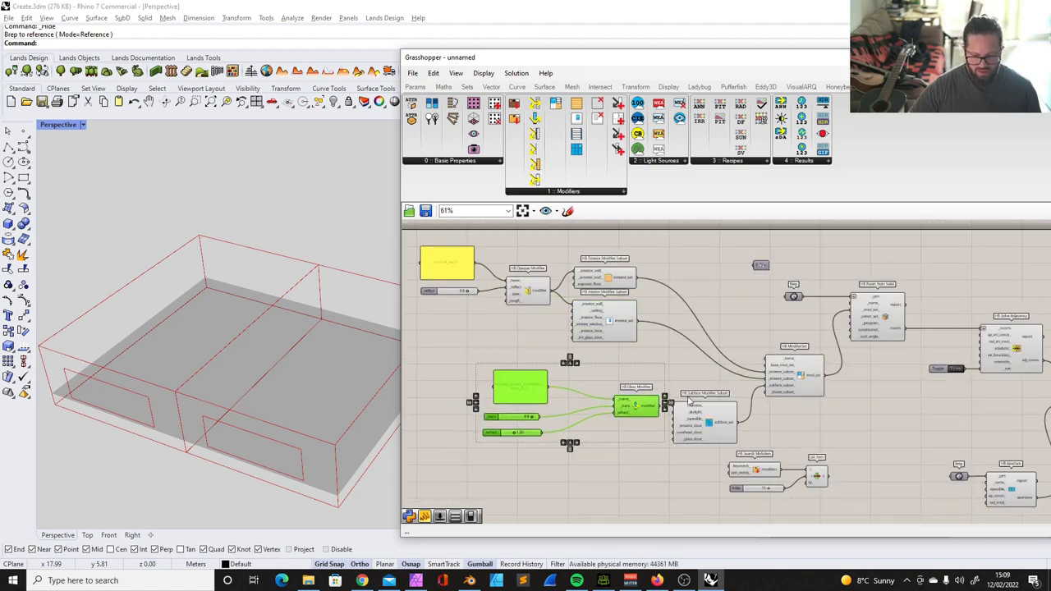
click(756, 378)
right_drag(758, 377, 696, 380)
drag(645, 423, 644, 420)
drag(737, 380, 737, 377)
Step: Move HB ModifierSet slightly up between the modifier subsets and HB Room from Solid
scroll(526, 322, down, 3)
scroll(527, 322, up, 2)
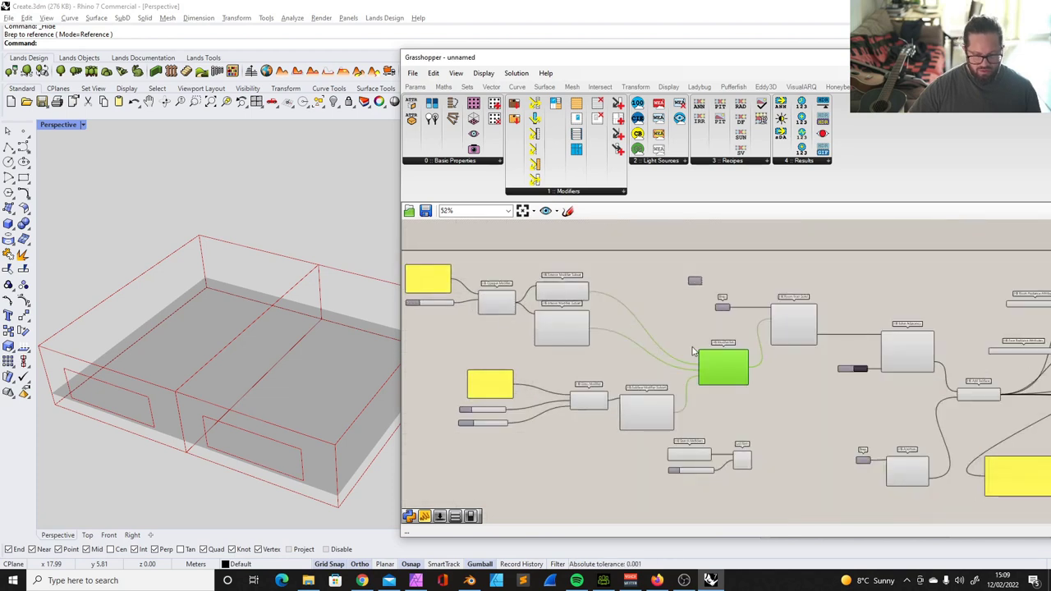
scroll(729, 368, up, 6)
scroll(730, 374, down, 3)
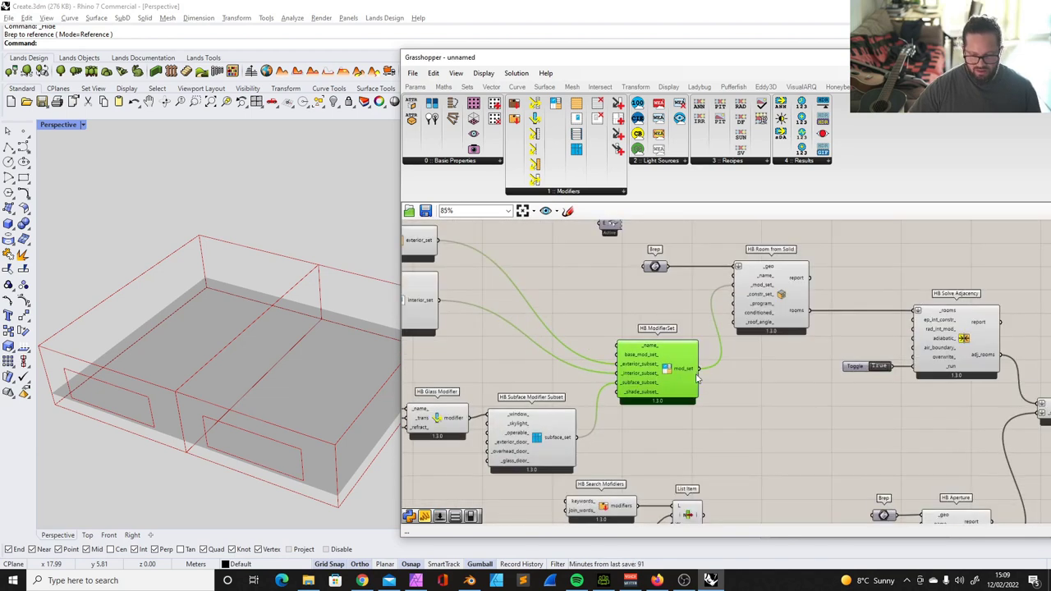
drag(648, 346, 690, 360)
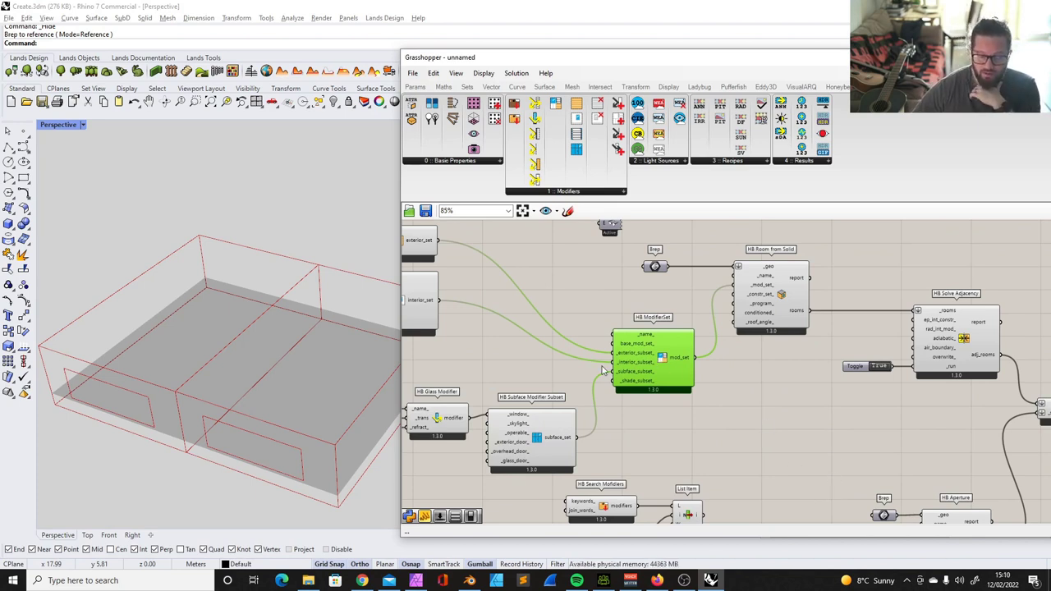
scroll(641, 317, down, 6)
scroll(496, 305, up, 4)
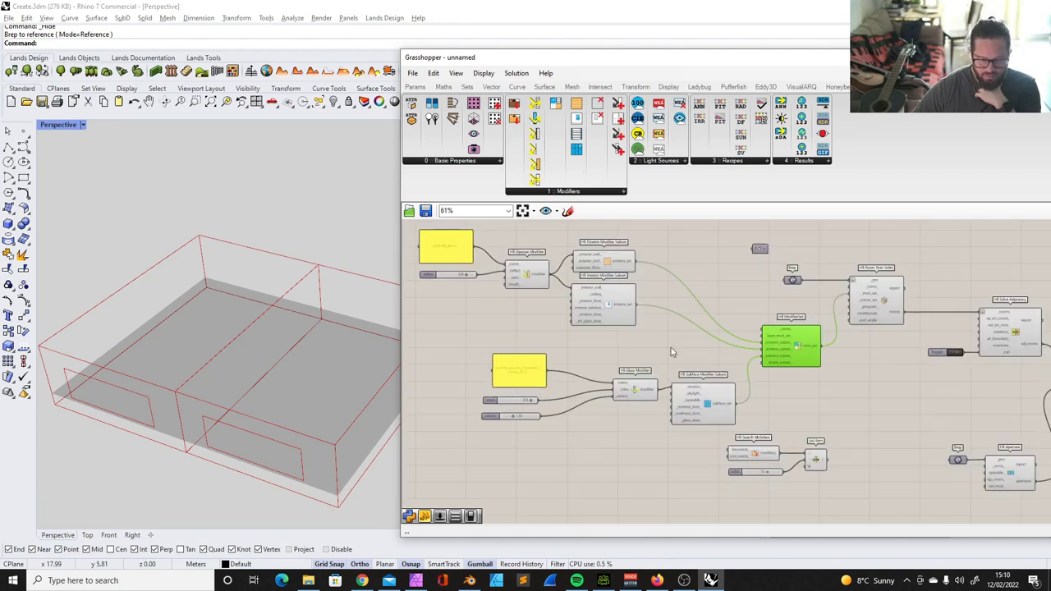
Step: Place an HB Apply ModifierSet component between HB ModifierSet and HB Solve Adjacency, below HB Room from Solid
click(585, 191)
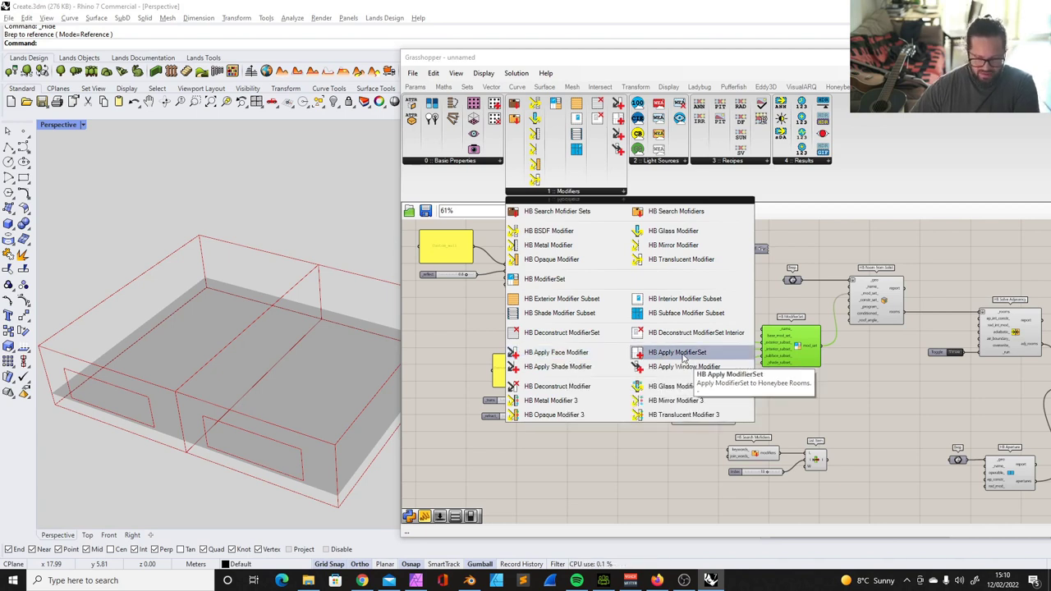
click(684, 358)
click(655, 458)
scroll(657, 485, up, 3)
drag(666, 479, 684, 306)
scroll(703, 326, down, 2)
scroll(667, 328, down, 3)
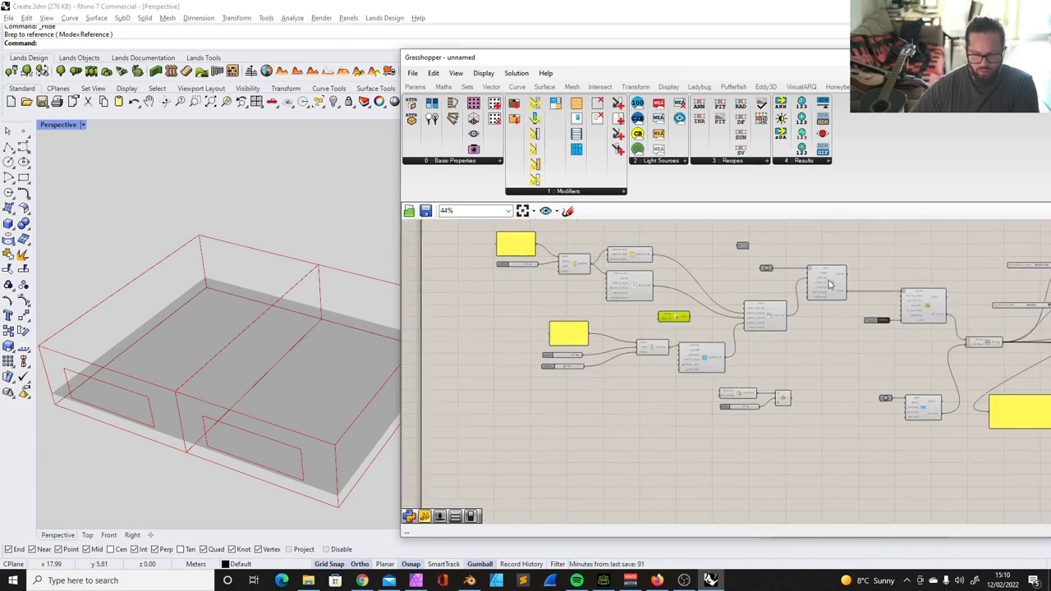
scroll(830, 284, up, 4)
scroll(912, 335, up, 3)
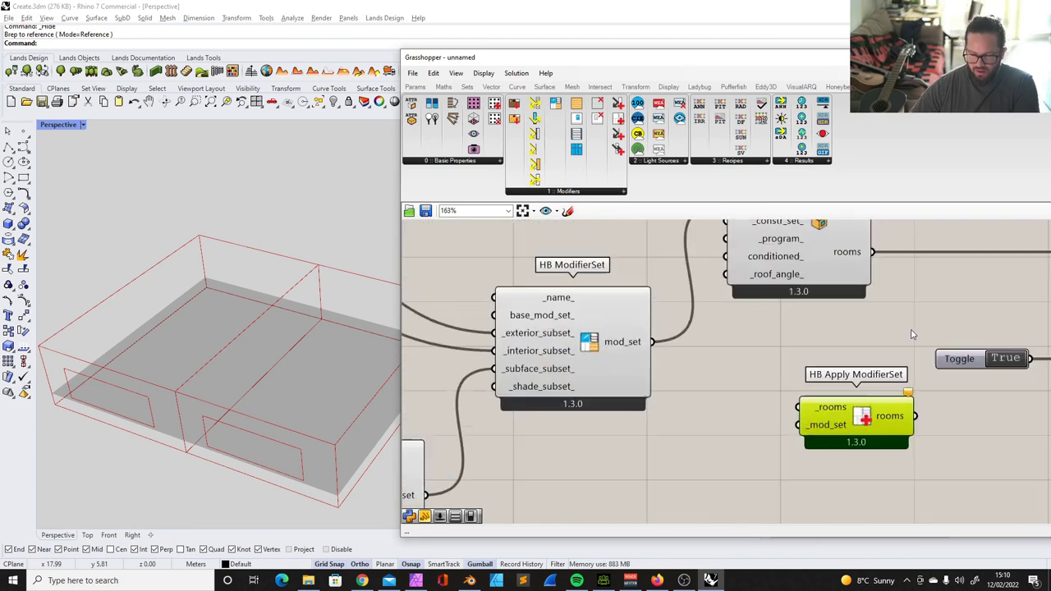
scroll(777, 285, down, 3)
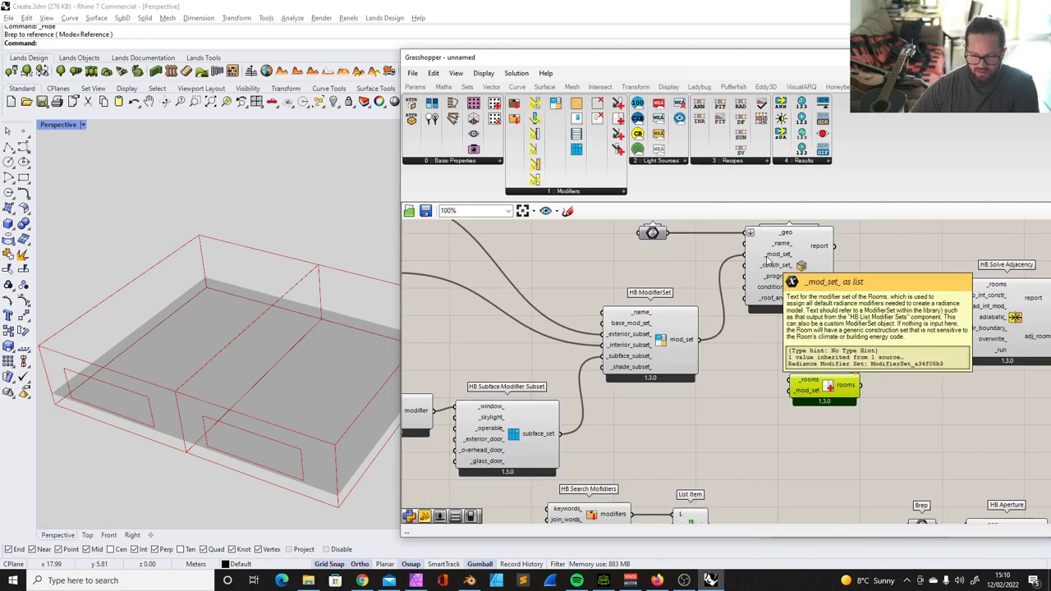
Step: Connect the rooms output of HB Room from Solid and the mod_set output of HB ModifierSet to HB Apply ModifierSet
drag(828, 389, 887, 315)
drag(835, 286, 872, 406)
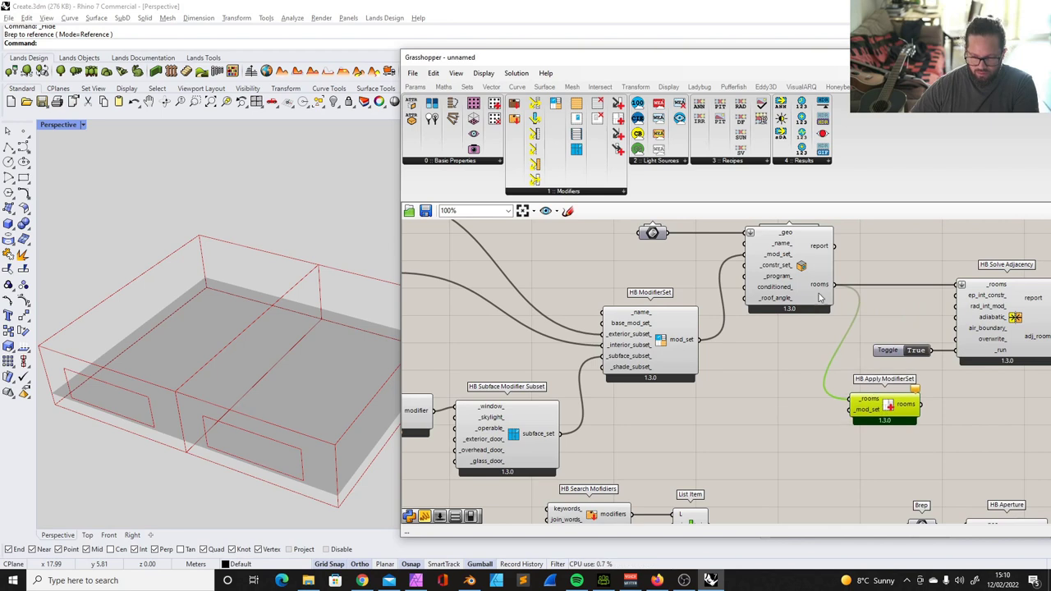
drag(698, 341, 852, 412)
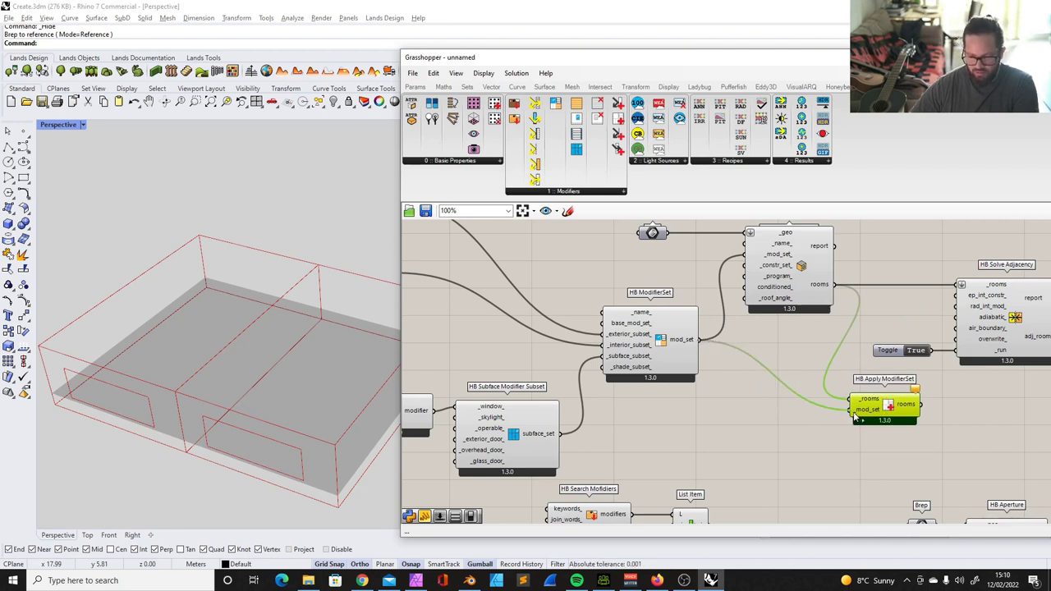
Step: Disconnect HB ModifierSet from the _mod_set_ input of HB Room from Solid
right_click(854, 417)
mouse_move(838, 295)
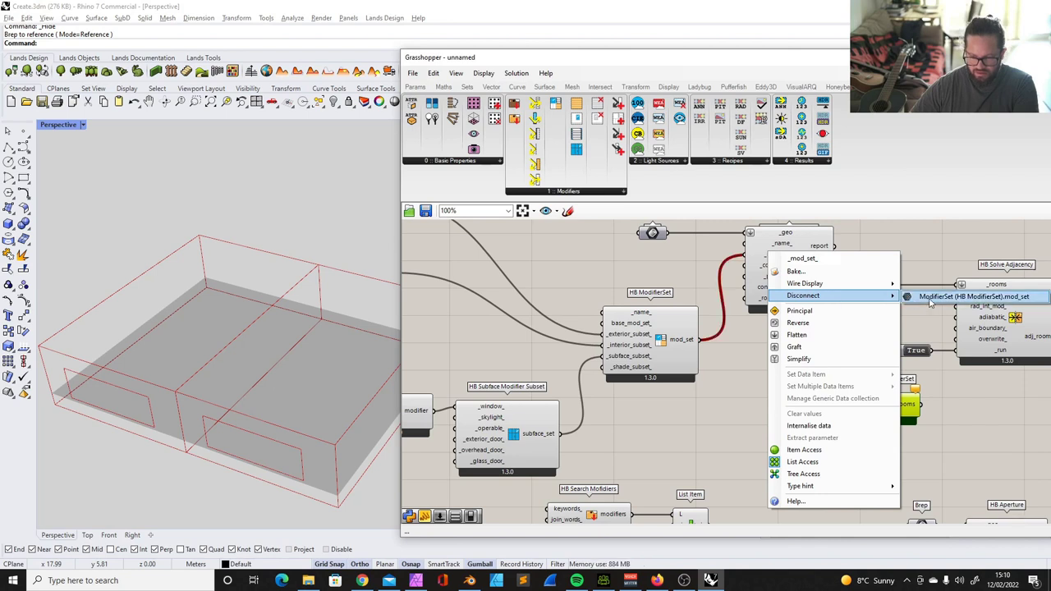
click(931, 303)
Step: Reconnect mod_set to HB Apply ModifierSet and feed its rooms output into the _rooms input of HB Solve Adjacency
scroll(884, 384, down, 5)
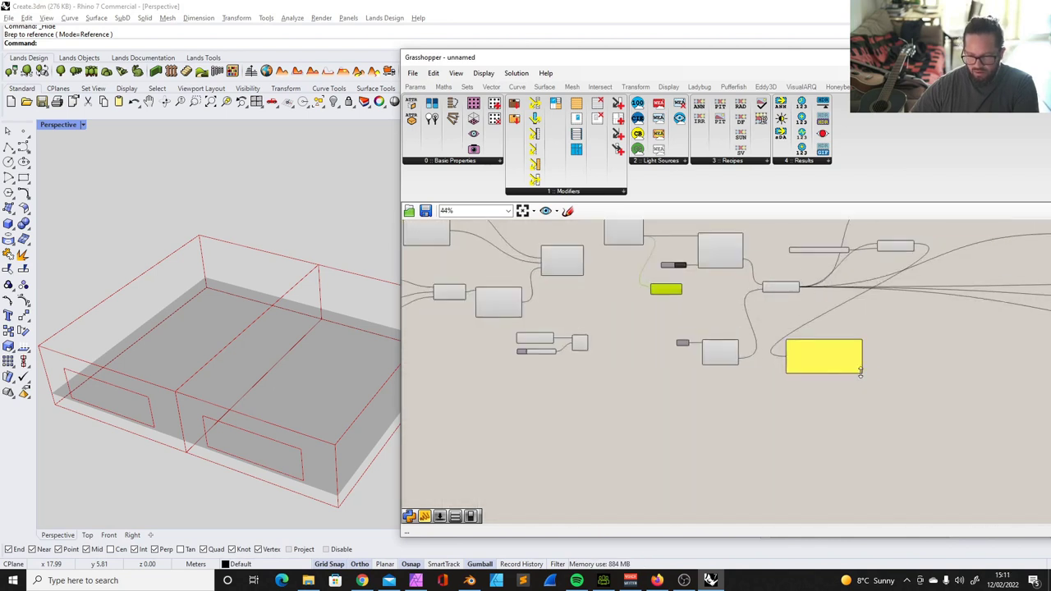
scroll(884, 383, up, 7)
scroll(822, 362, down, 7)
scroll(739, 334, up, 2)
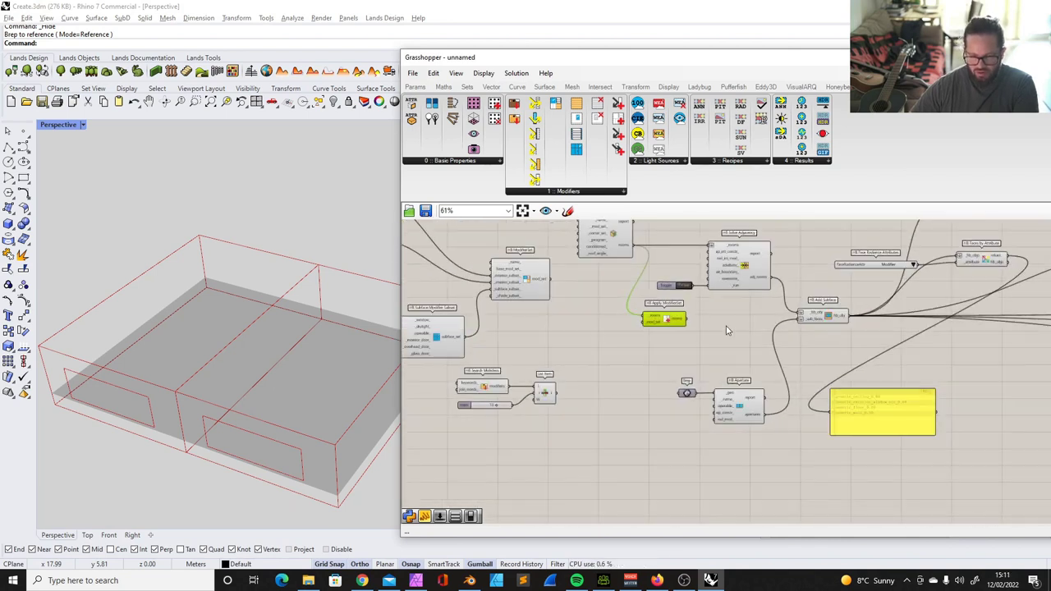
scroll(837, 401, up, 4)
scroll(855, 413, down, 2)
scroll(601, 302, down, 4)
scroll(530, 284, up, 4)
drag(534, 294, 751, 240)
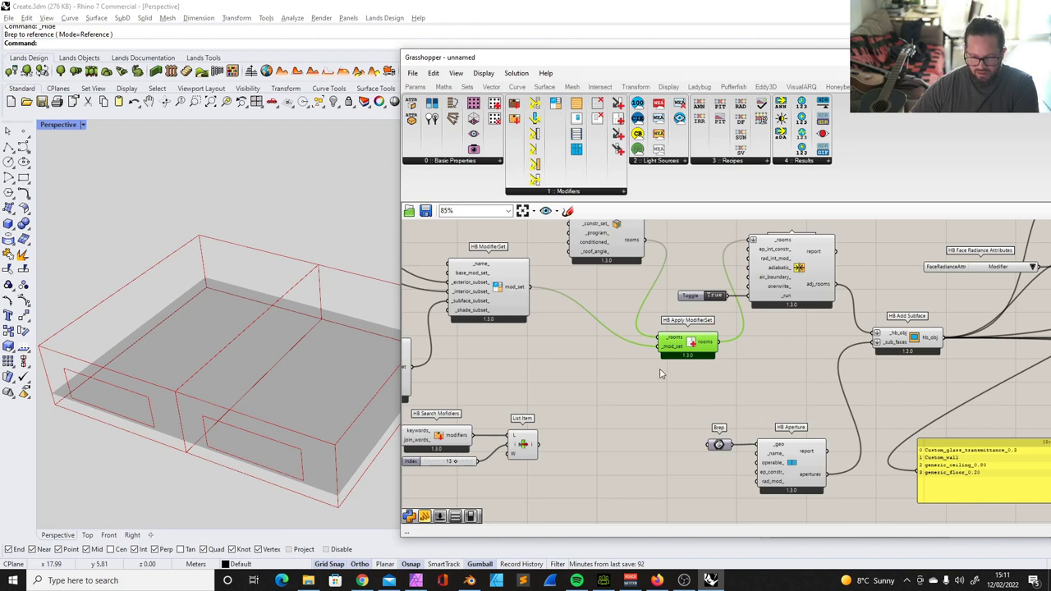
Step: Align HB Apply ModifierSet between HB Room from Solid and HB Solve Adjacency, with the run toggle placed below it
scroll(710, 381, down, 3)
scroll(688, 330, up, 2)
scroll(699, 322, up, 2)
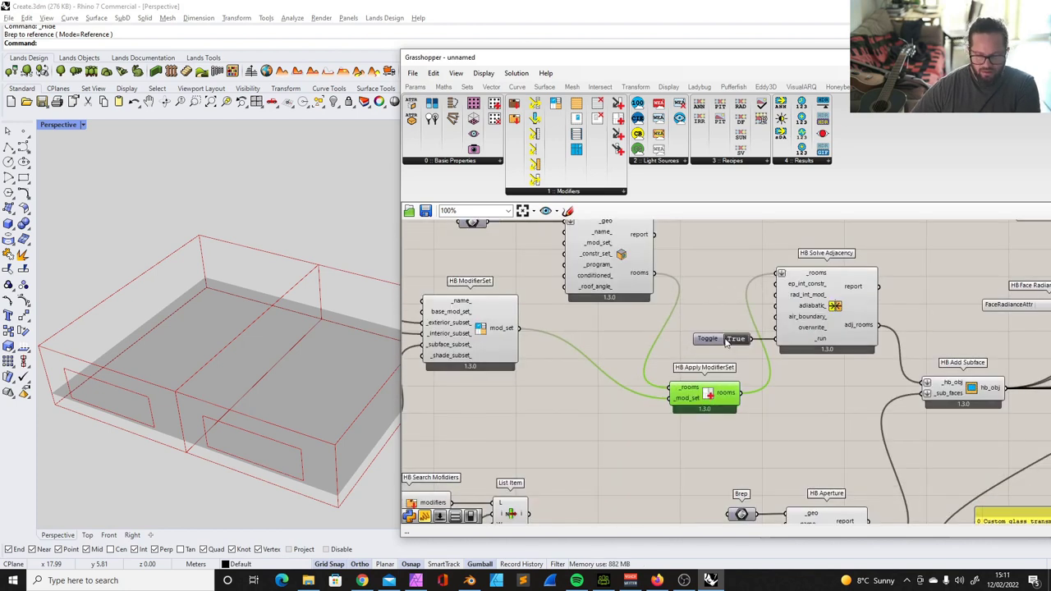
mouse_move(709, 393)
mouse_down()
mouse_move(713, 280)
mouse_move(717, 294)
mouse_move(701, 305)
mouse_move(701, 393)
mouse_up()
drag(707, 306, 706, 319)
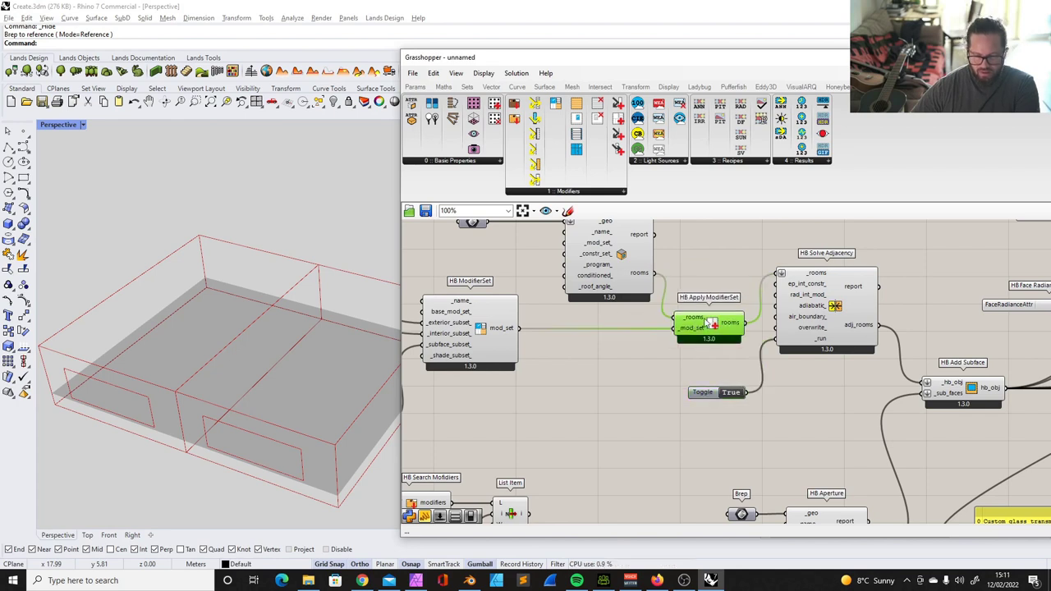
drag(695, 327, 694, 323)
Step: Browse the Honeybee modifier components and place an HB Glass Modifier 3 in the empty area beside HB ModifierSet
click(575, 191)
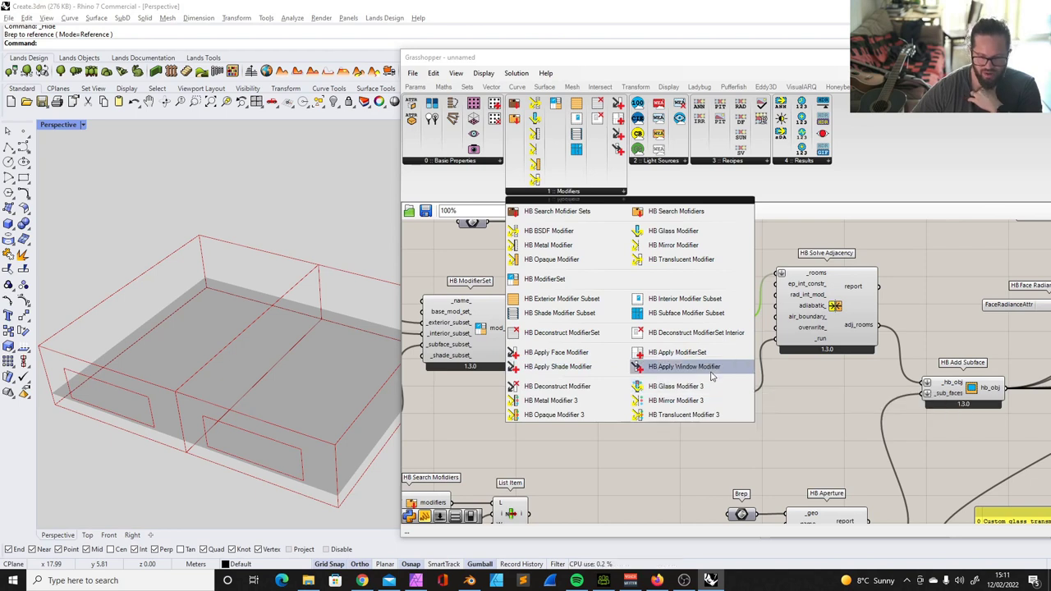
click(616, 434)
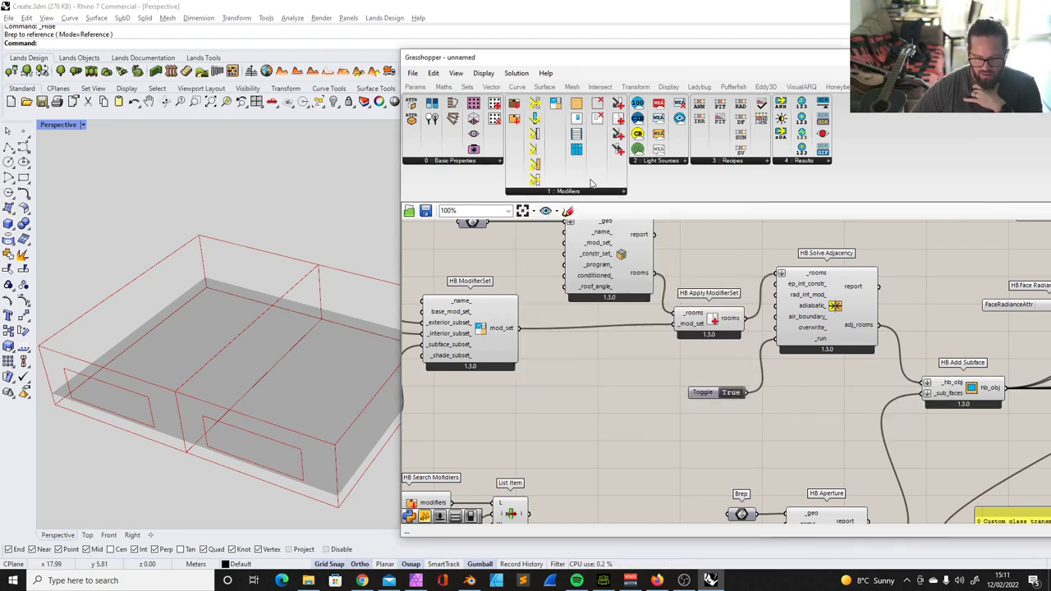
click(590, 190)
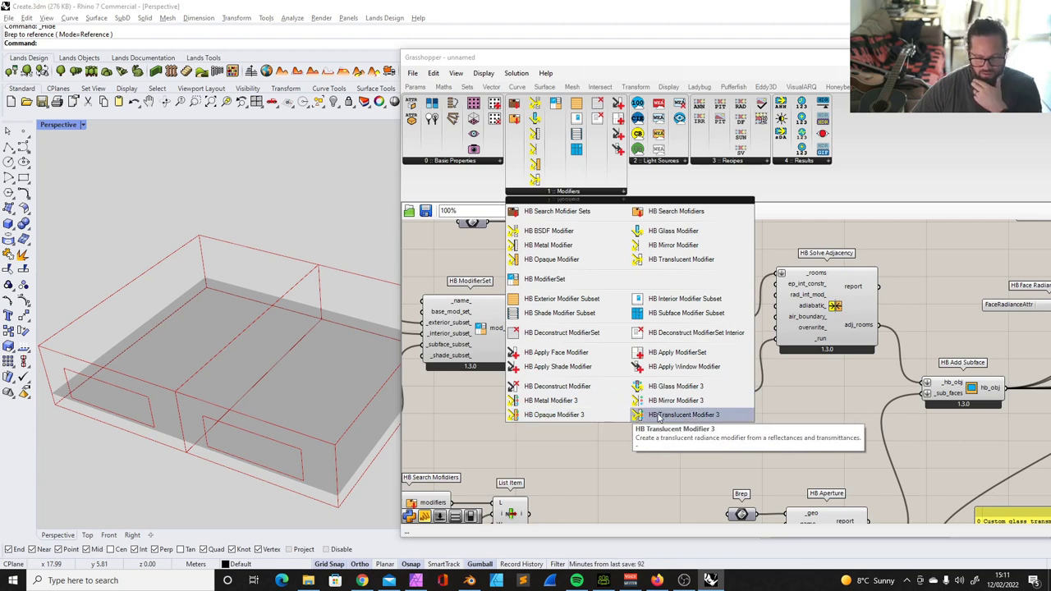
click(673, 388)
click(616, 425)
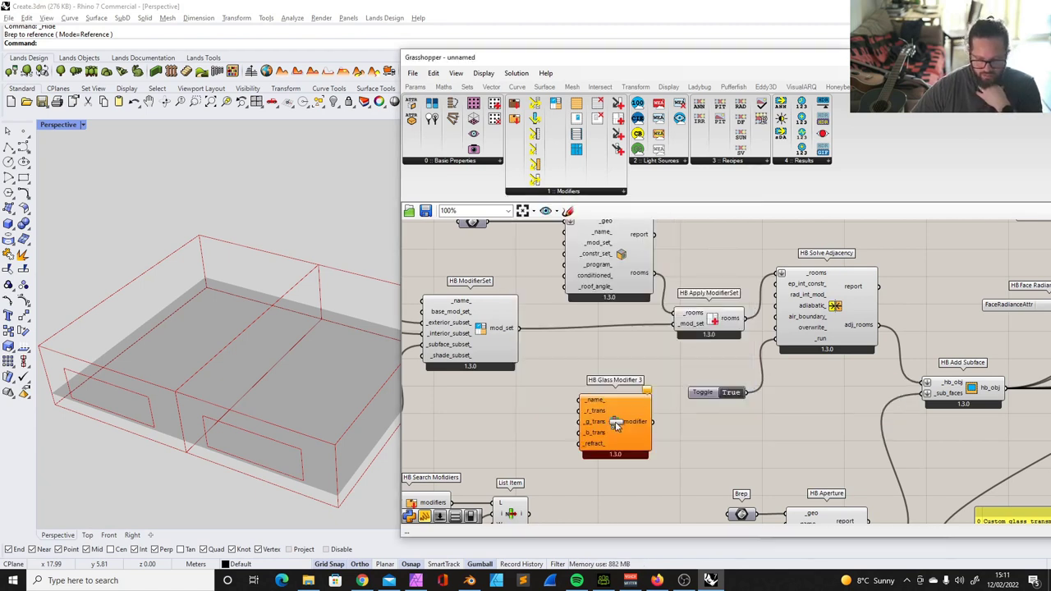
scroll(629, 404, down, 3)
scroll(628, 403, up, 4)
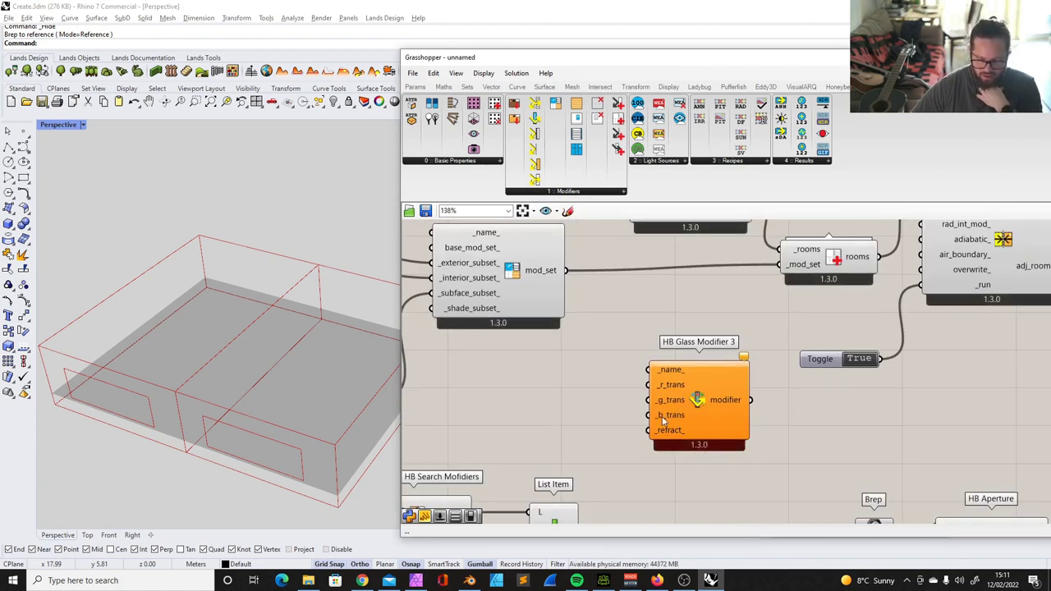
Step: Examine the red, green and blue transmittance inputs of HB Glass Modifier 3, and delete the component
drag(699, 386, 674, 388)
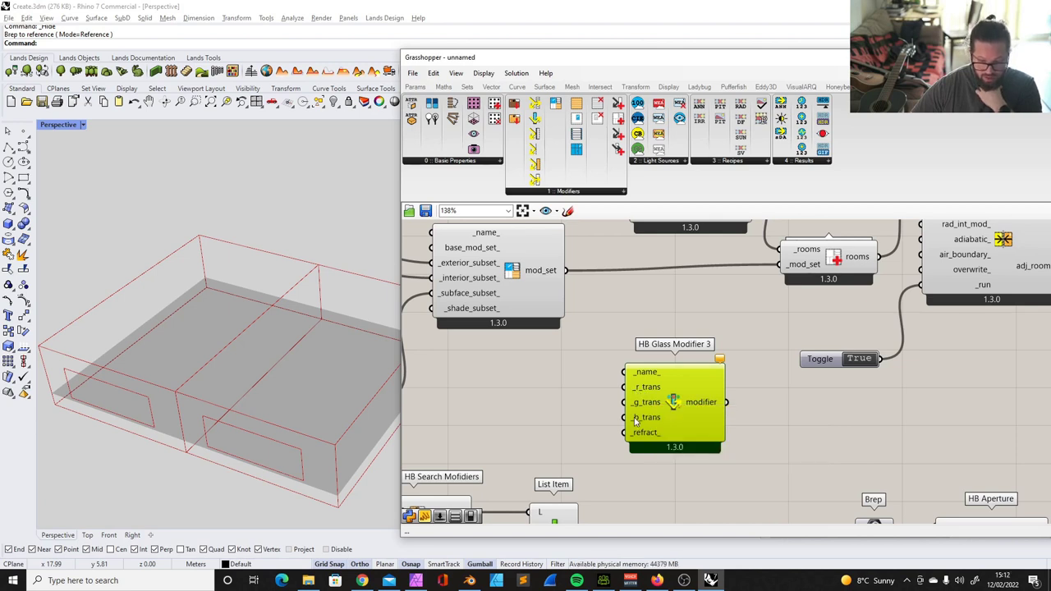
drag(653, 402, 635, 409)
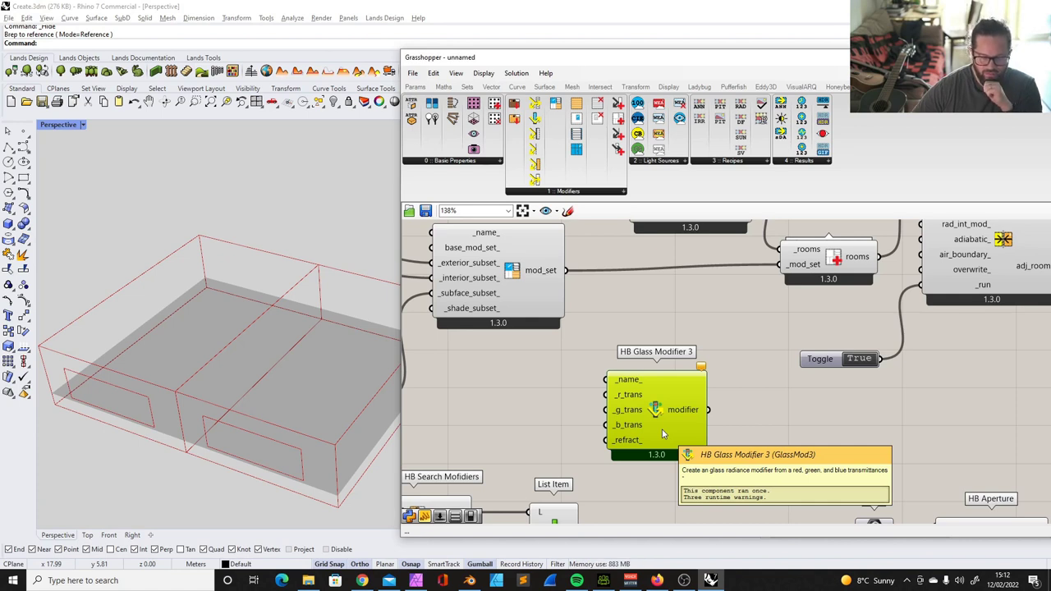
key(Delete)
scroll(721, 333, down, 1)
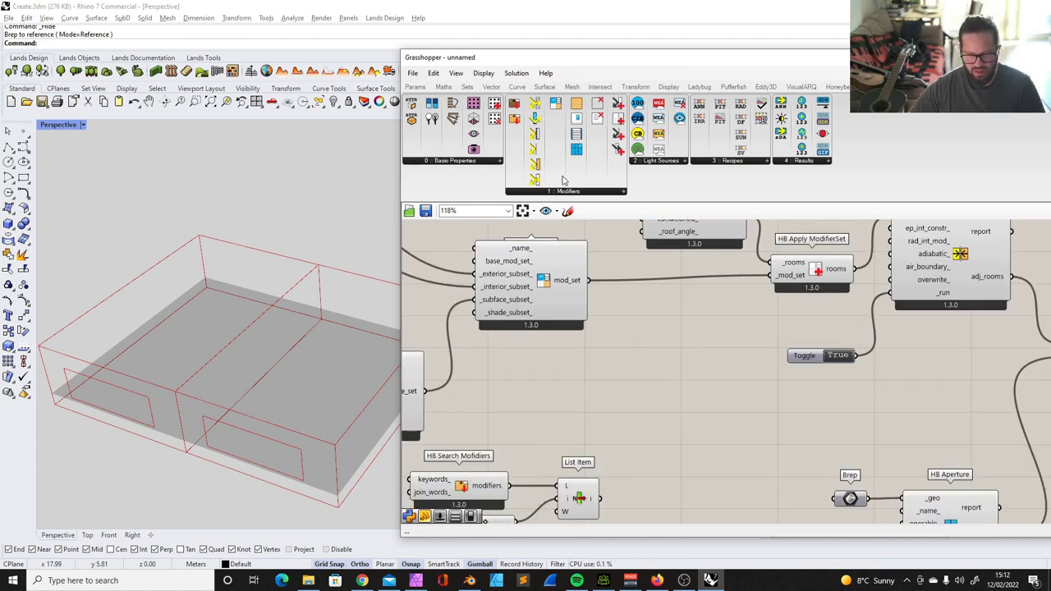
Step: Place an HB BSDF Modifier component in the free area below and beside HB ModifierSet
click(567, 192)
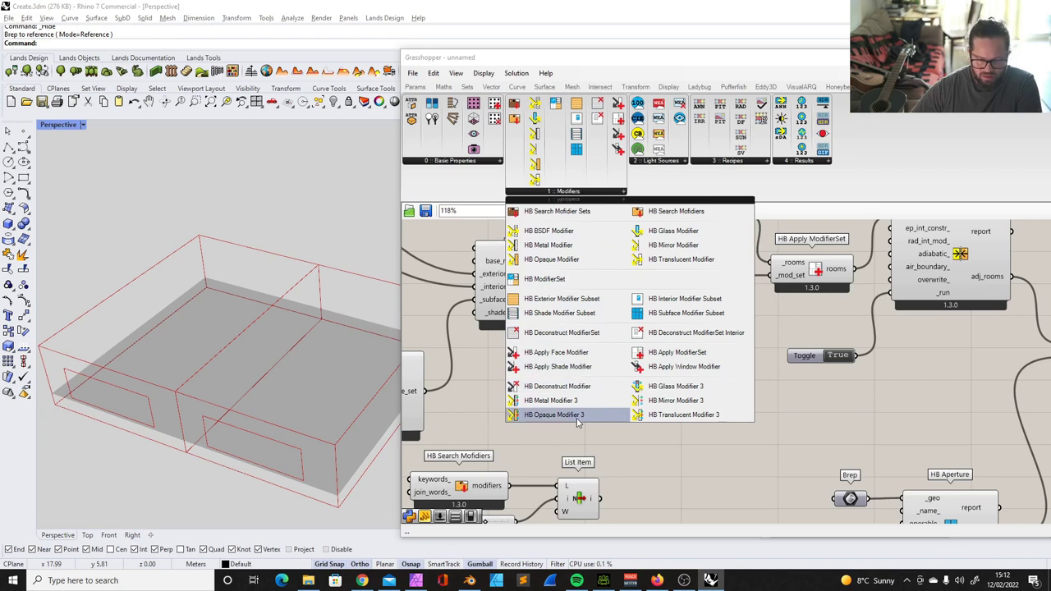
click(548, 232)
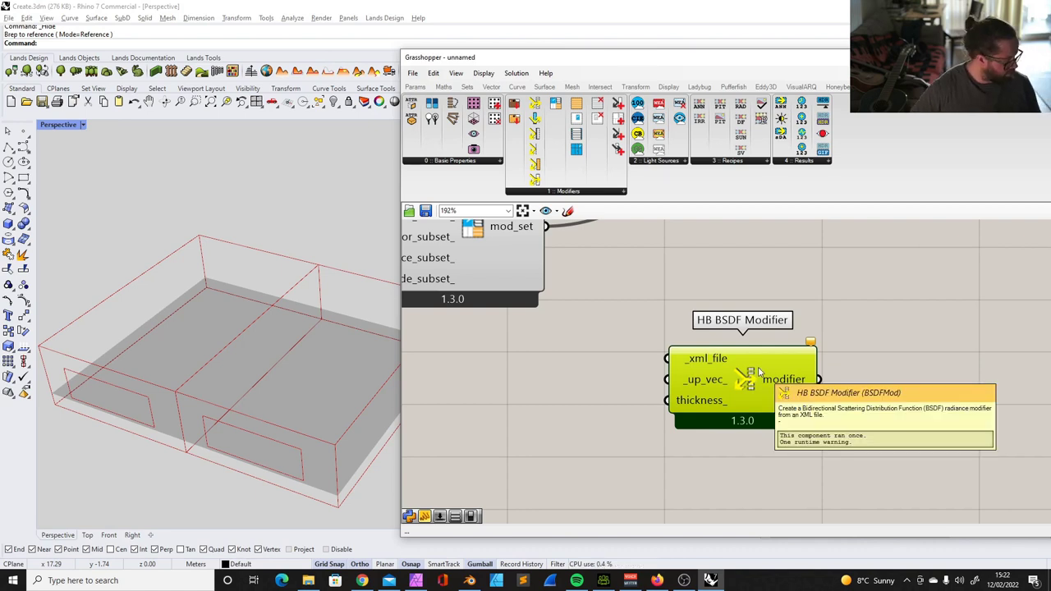
drag(759, 371, 762, 374)
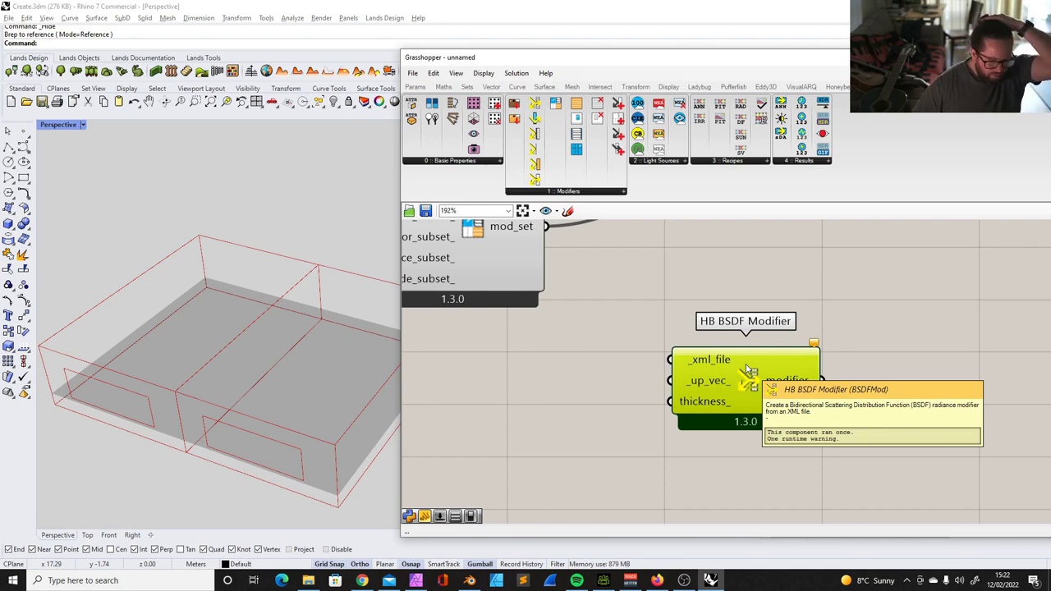
drag(749, 421, 745, 421)
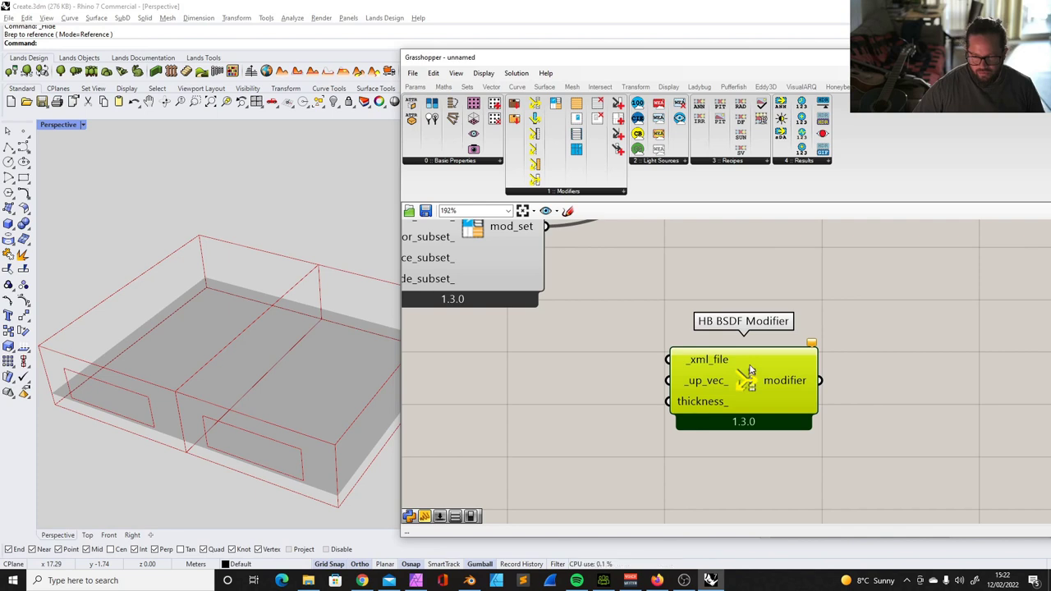
mouse_move(743, 374)
mouse_down()
mouse_move(750, 362)
mouse_move(759, 379)
mouse_up()
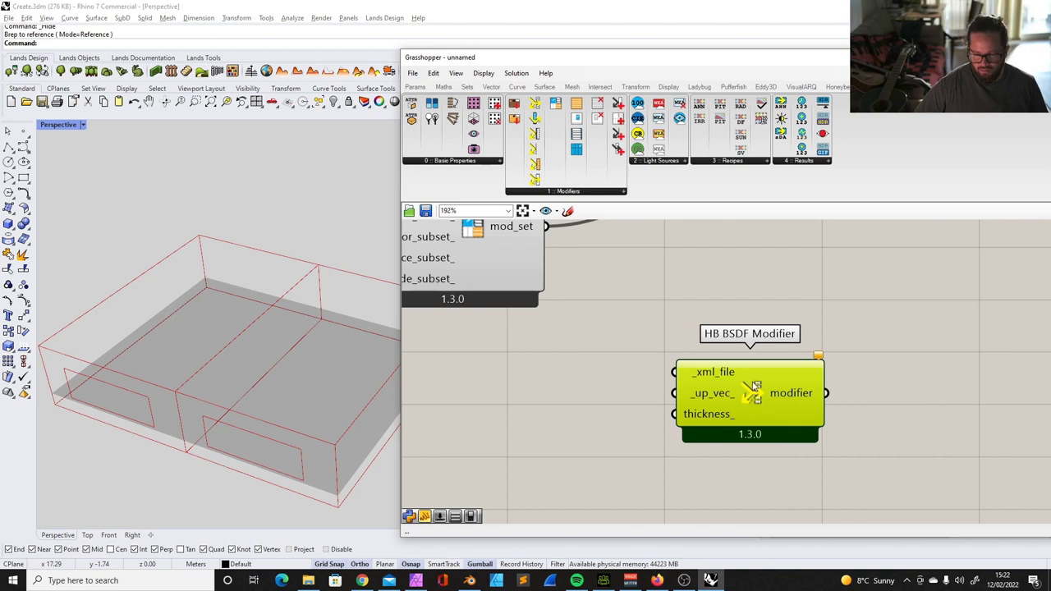
scroll(764, 374, down, 5)
scroll(779, 361, up, 3)
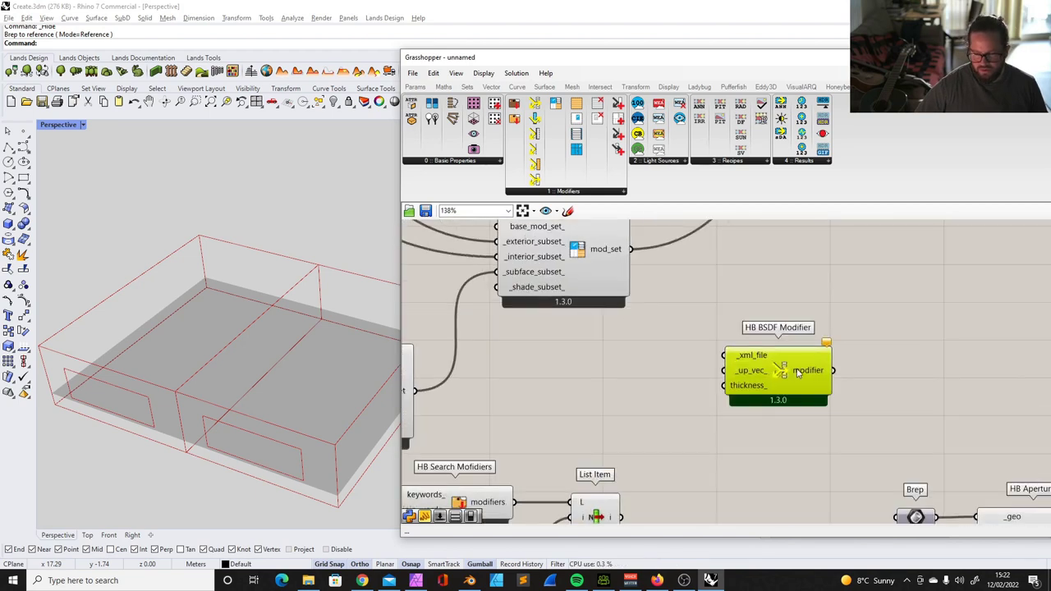
Step: Examine the descriptions of the _xml_file, _up_vec_ and thickness_ inputs of HB BSDF Modifier
drag(784, 366, 783, 374)
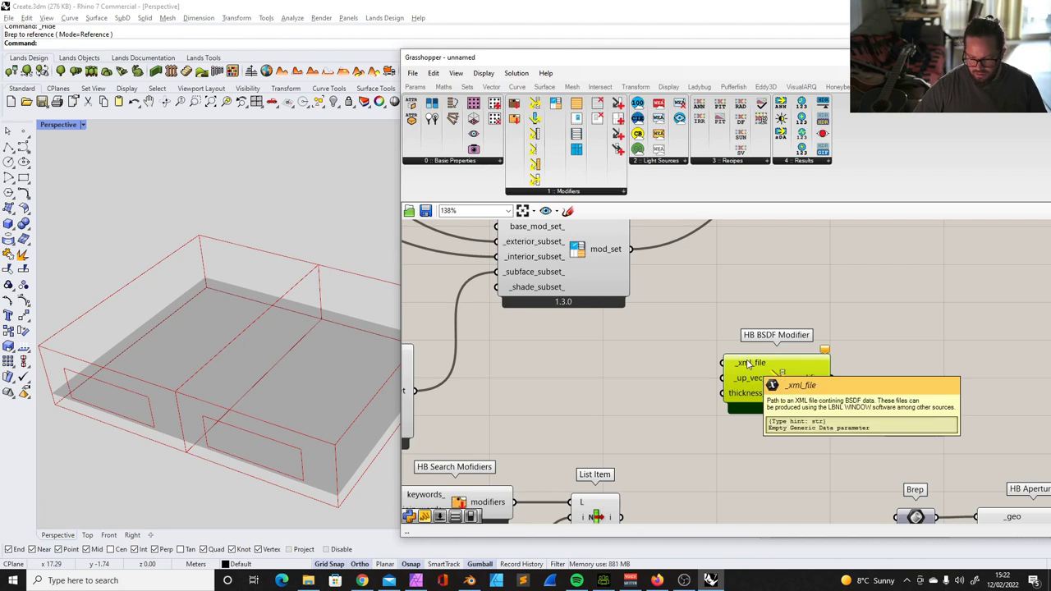
mouse_move(749, 379)
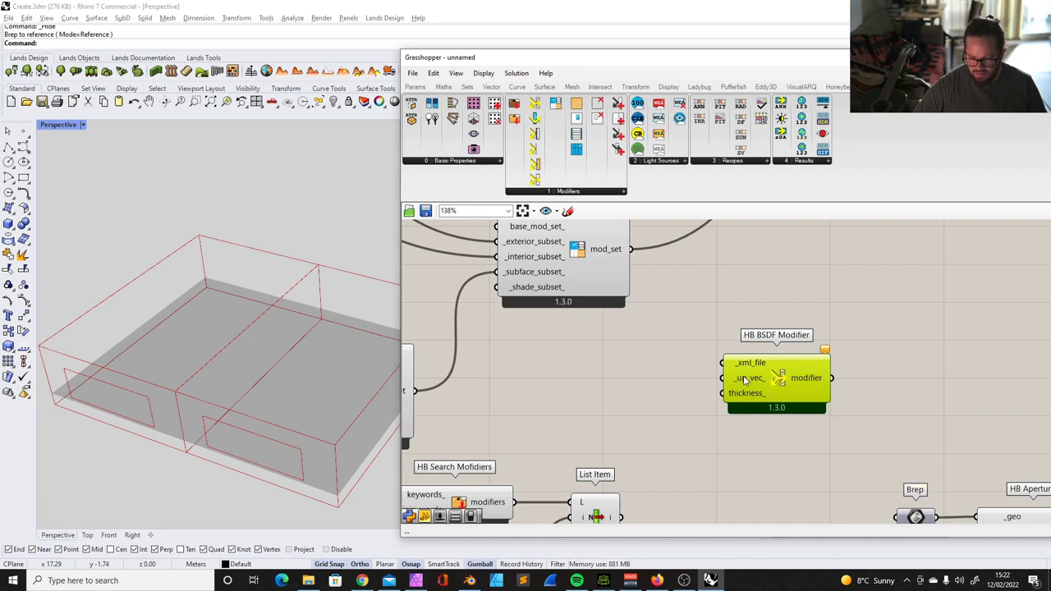
mouse_move(755, 400)
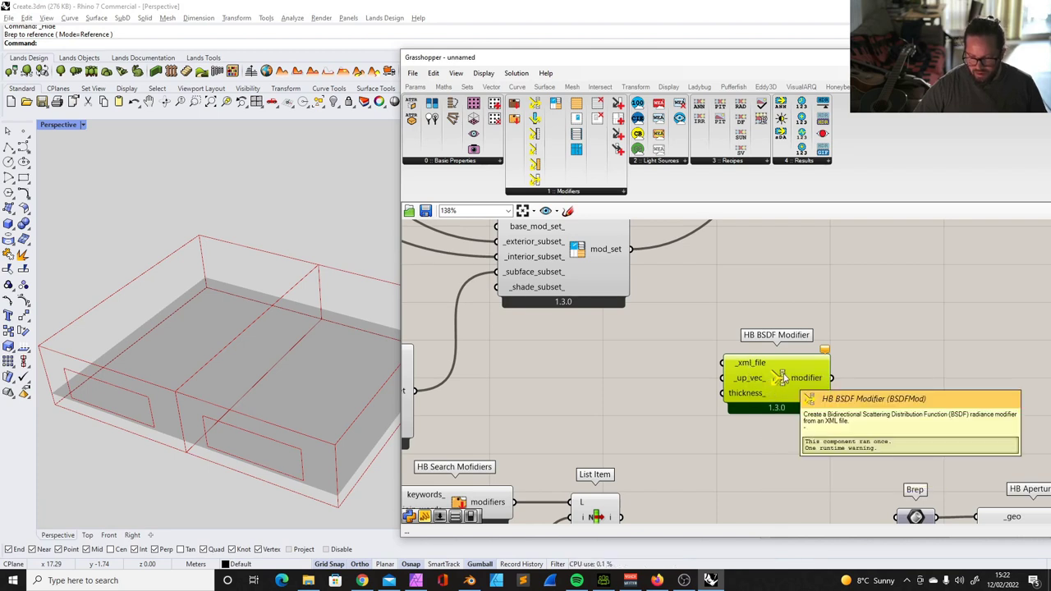
mouse_move(781, 367)
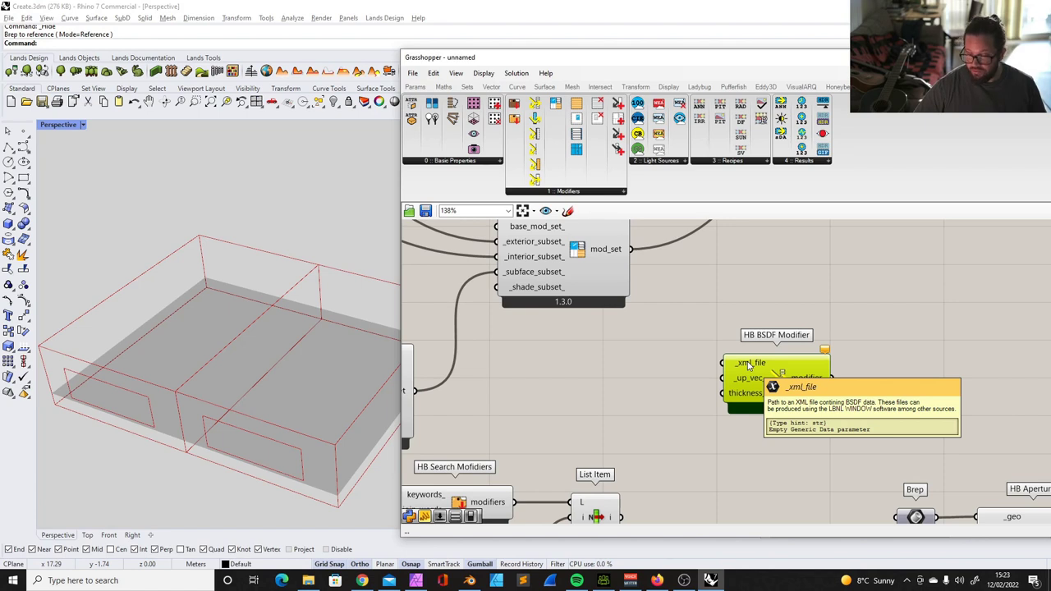
drag(749, 367, 684, 358)
scroll(674, 369, down, 4)
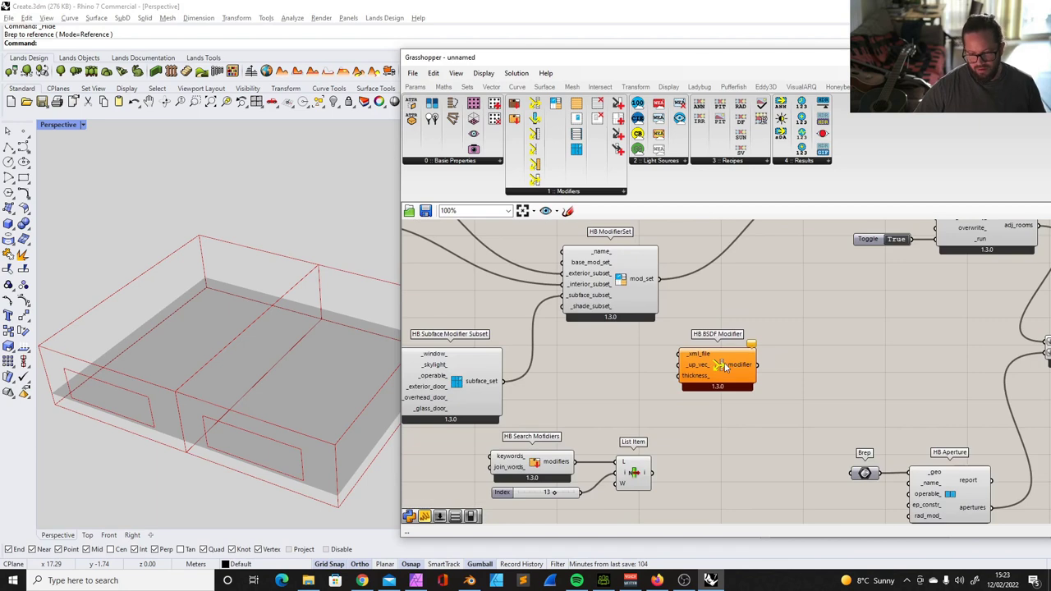
scroll(670, 372, up, 3)
scroll(669, 372, down, 3)
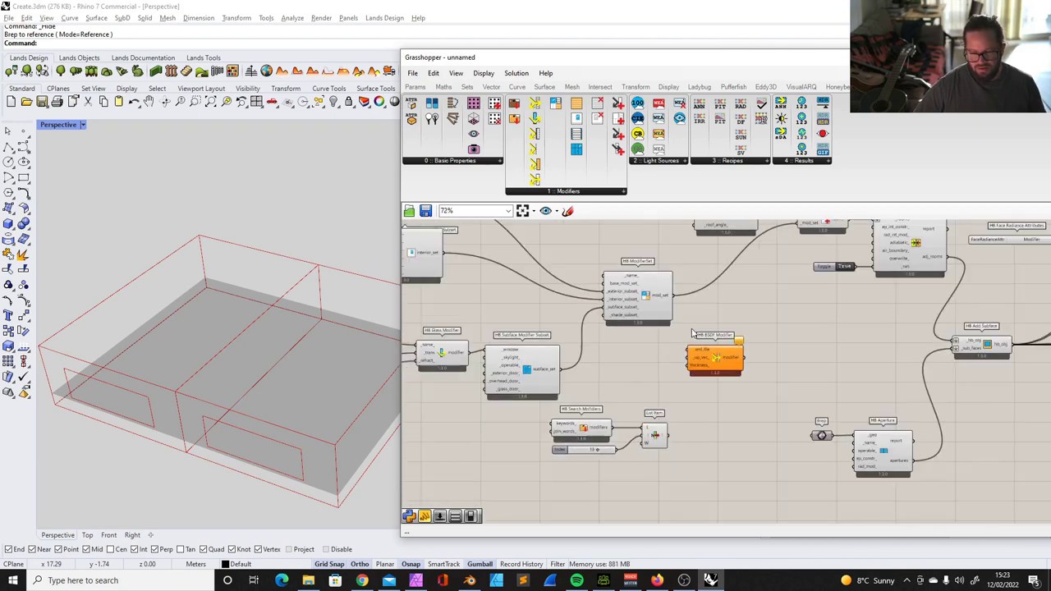
scroll(641, 356, down, 1)
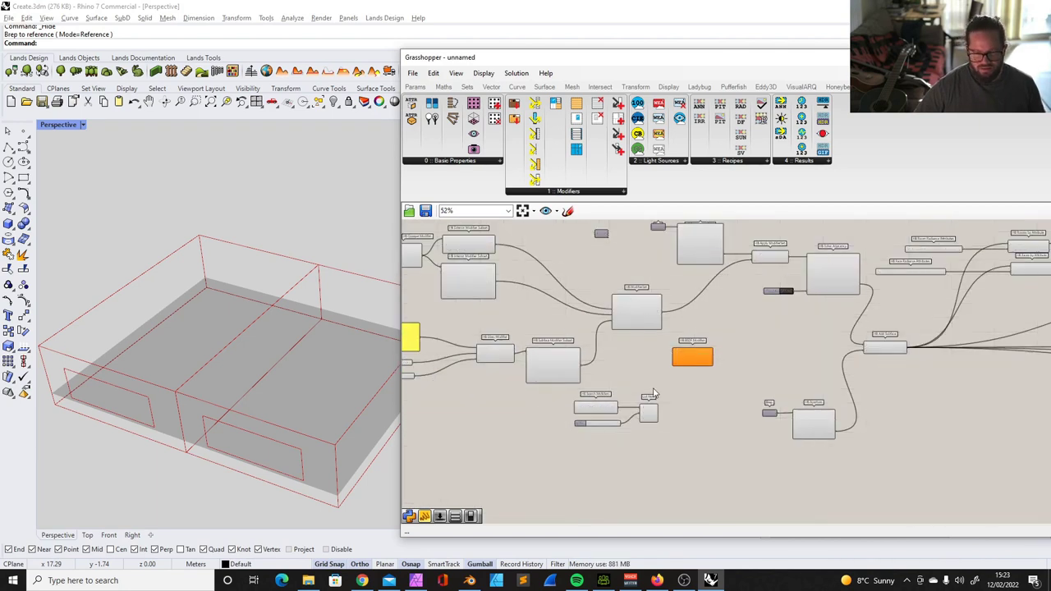
scroll(628, 341, up, 5)
drag(786, 380, 751, 388)
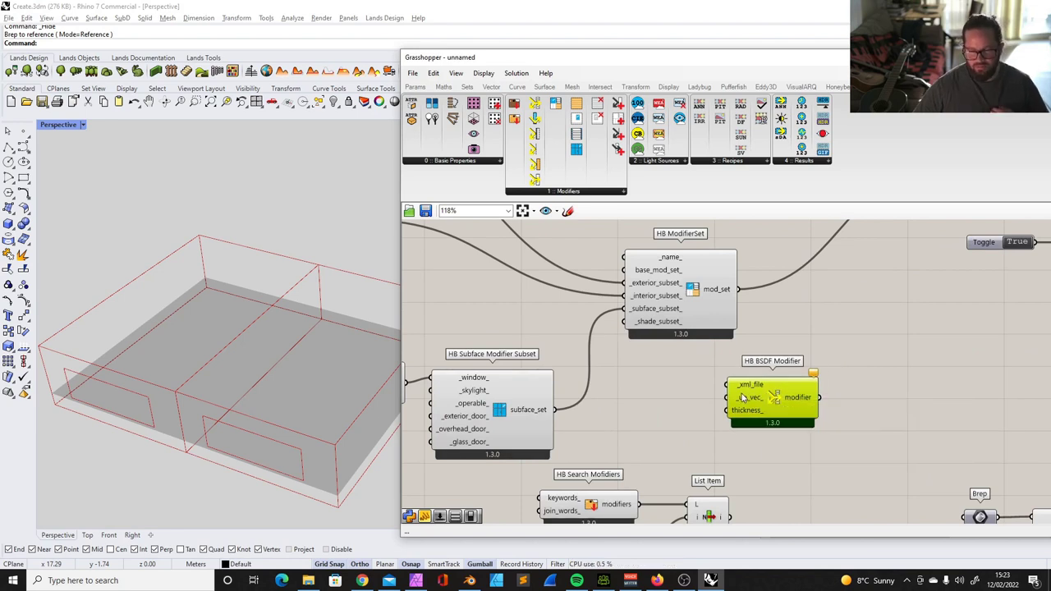
mouse_move(740, 400)
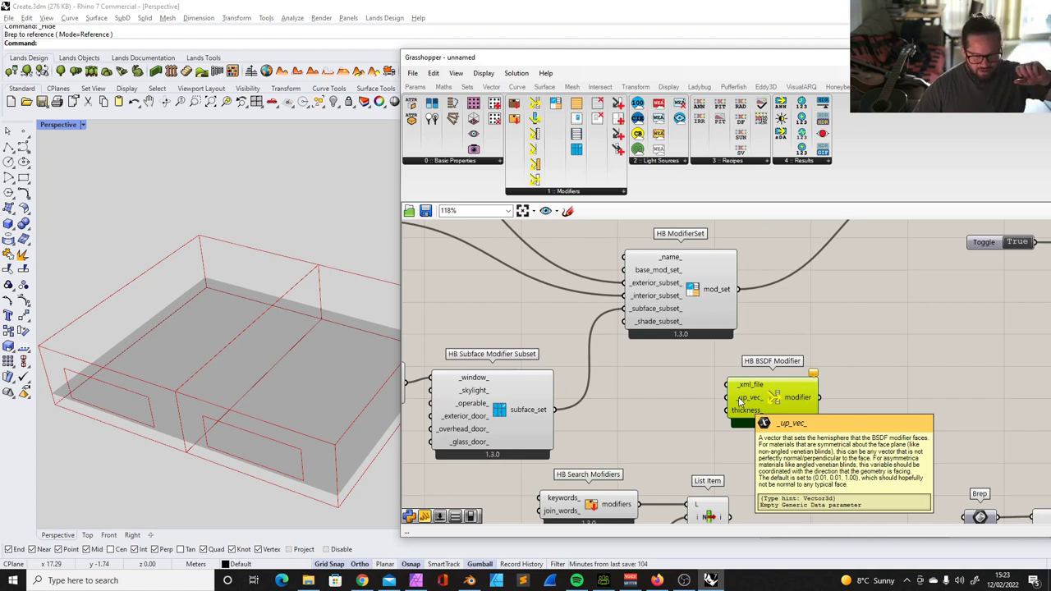
Step: Shift the HB BSDF Modifier component slightly beside HB ModifierSet, and delete it from the canvas
drag(781, 396, 833, 403)
scroll(721, 343, down, 3)
scroll(543, 338, up, 2)
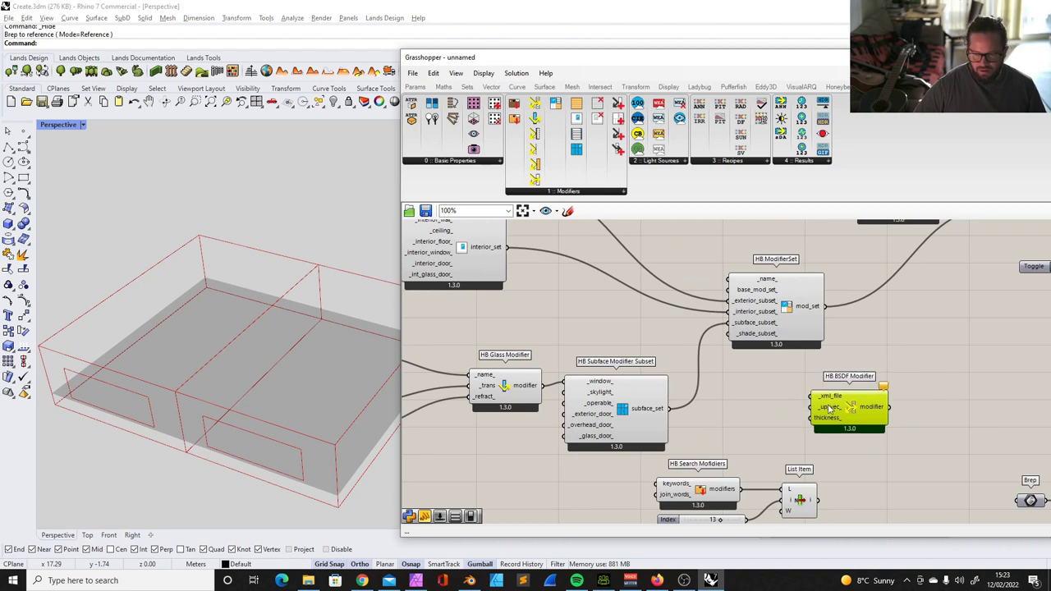
scroll(904, 410, down, 2)
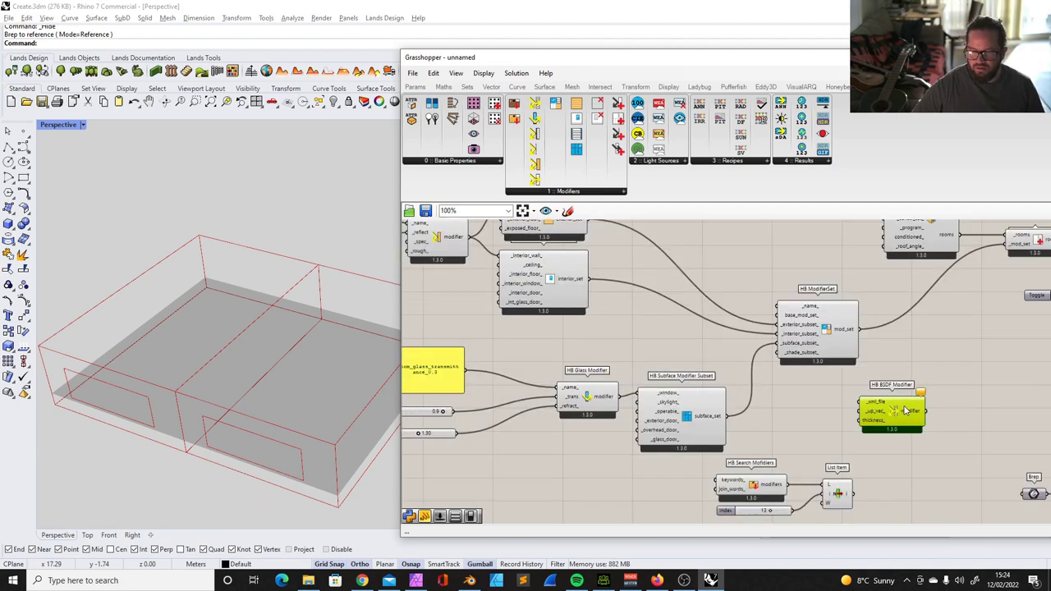
scroll(903, 411, up, 1)
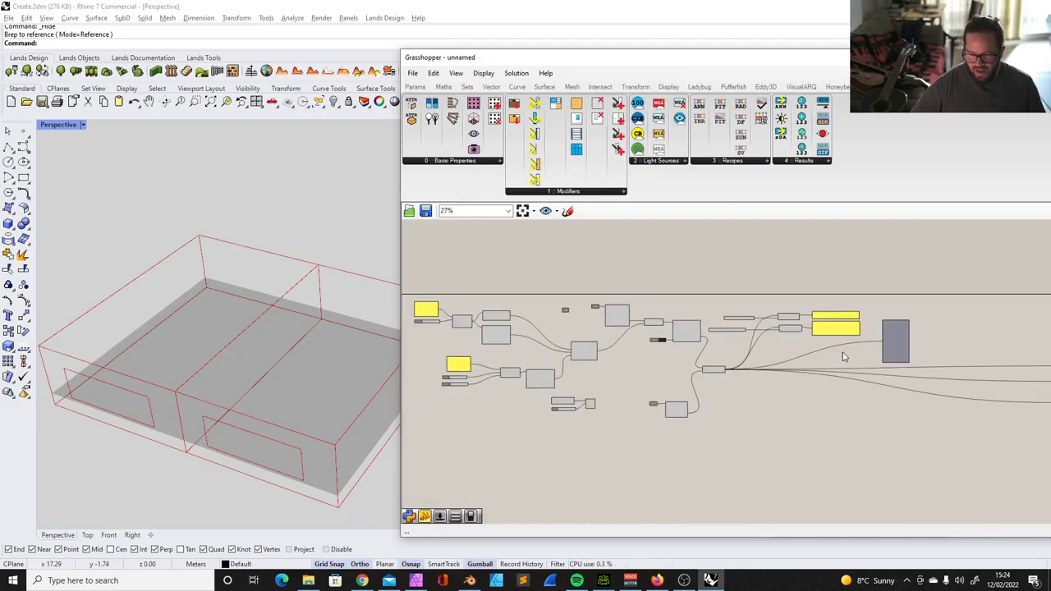
Step: Examine the available Honeybee recipes, including HB Daylight Factor and HB Point-In-Time View-Based, and shift the Grasshopper window over the Rhino viewport
scroll(609, 340, up, 1)
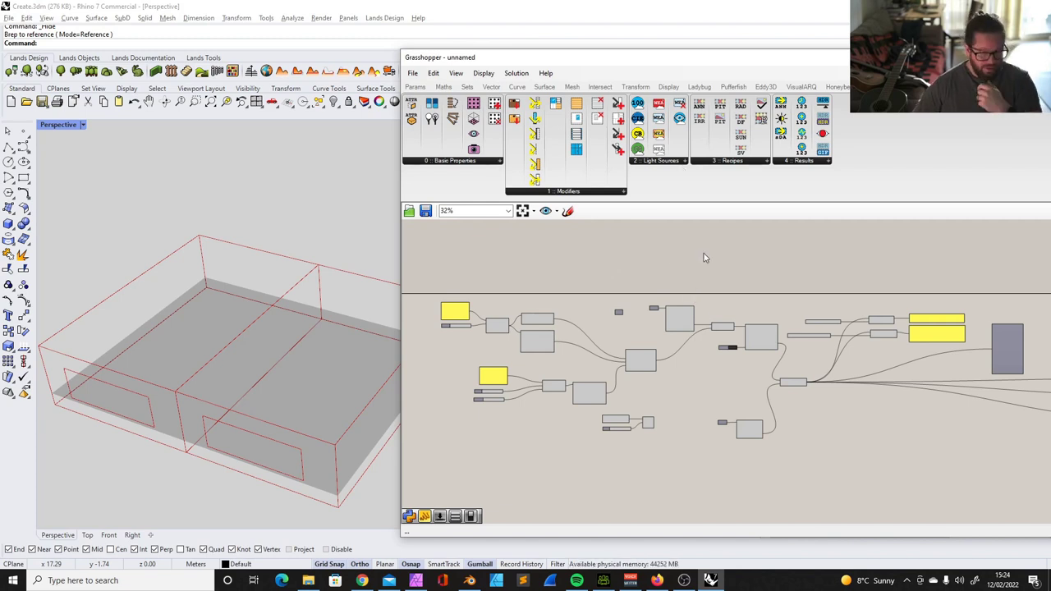
click(744, 162)
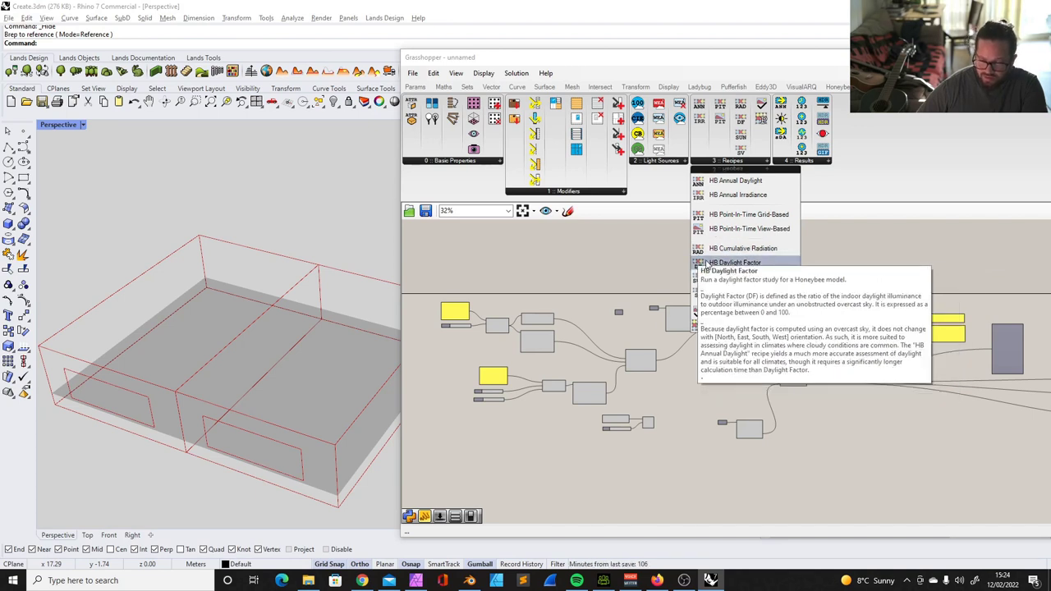
scroll(698, 263, down, 5)
scroll(873, 301, up, 5)
scroll(911, 409, down, 2)
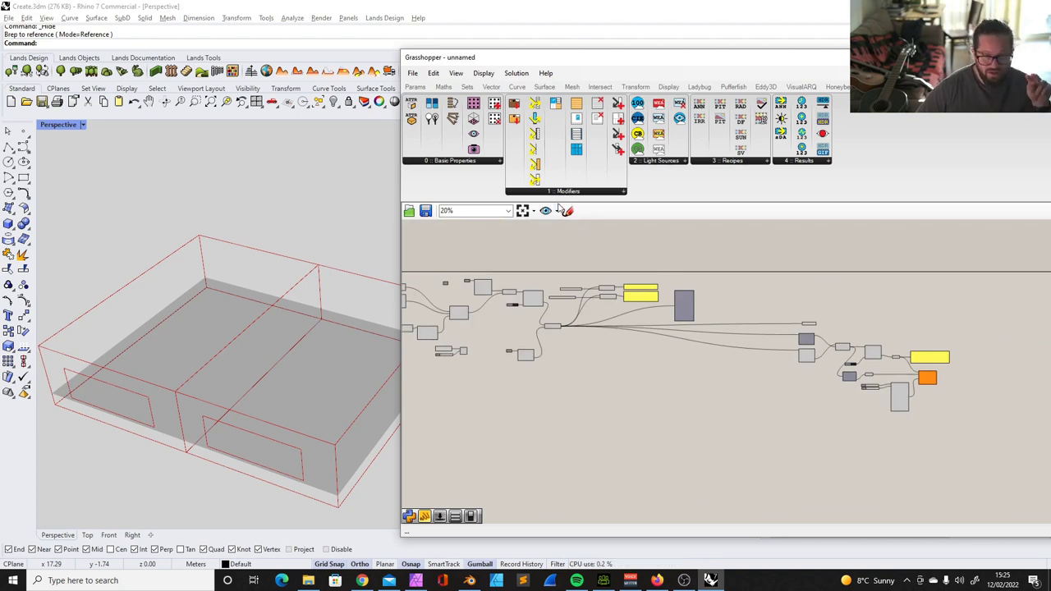
scroll(569, 292, up, 5)
scroll(664, 308, down, 2)
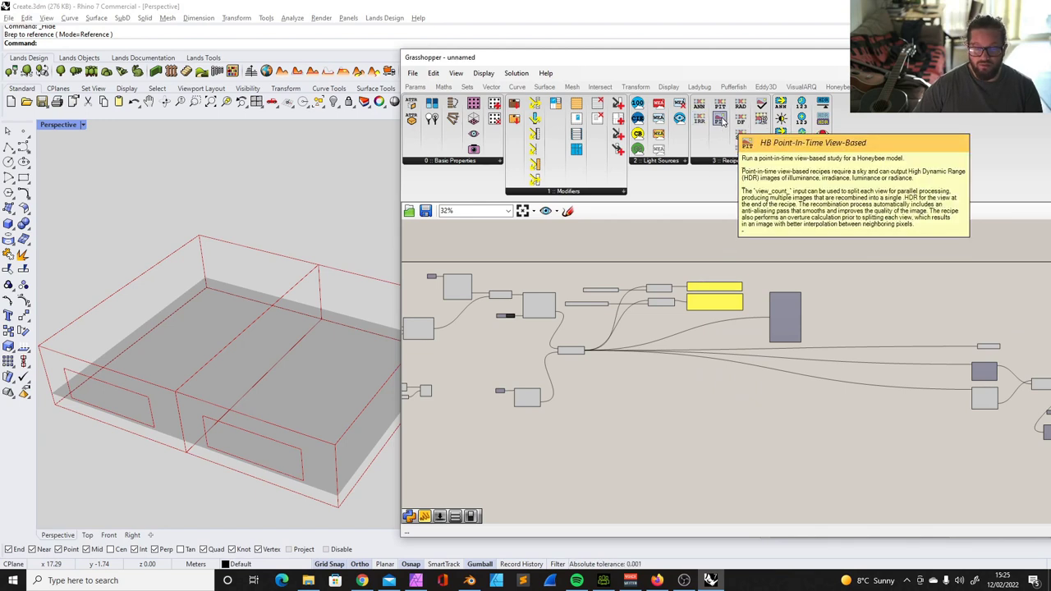
drag(760, 64, 532, 64)
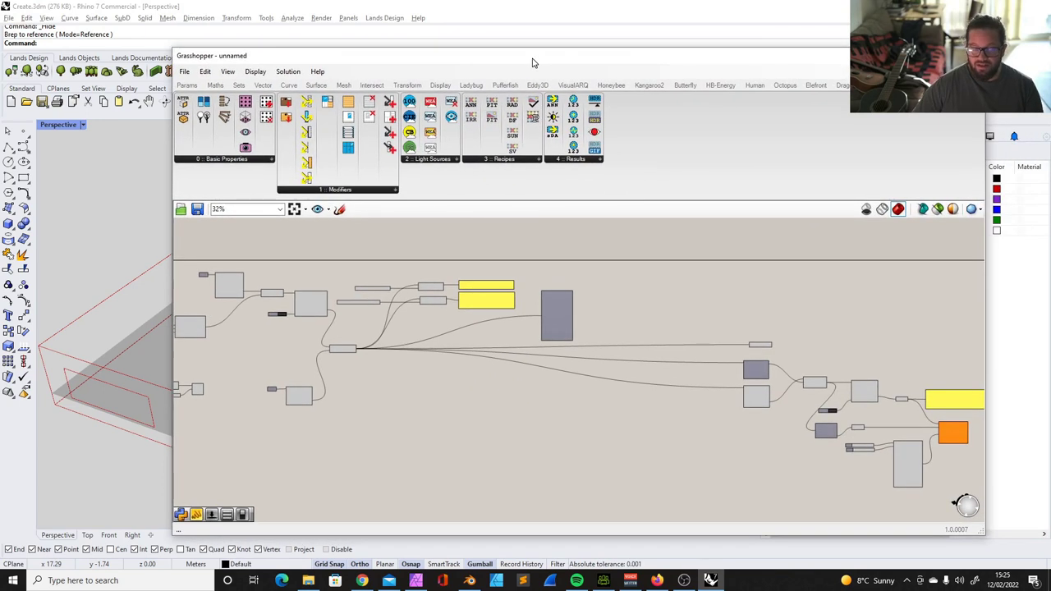